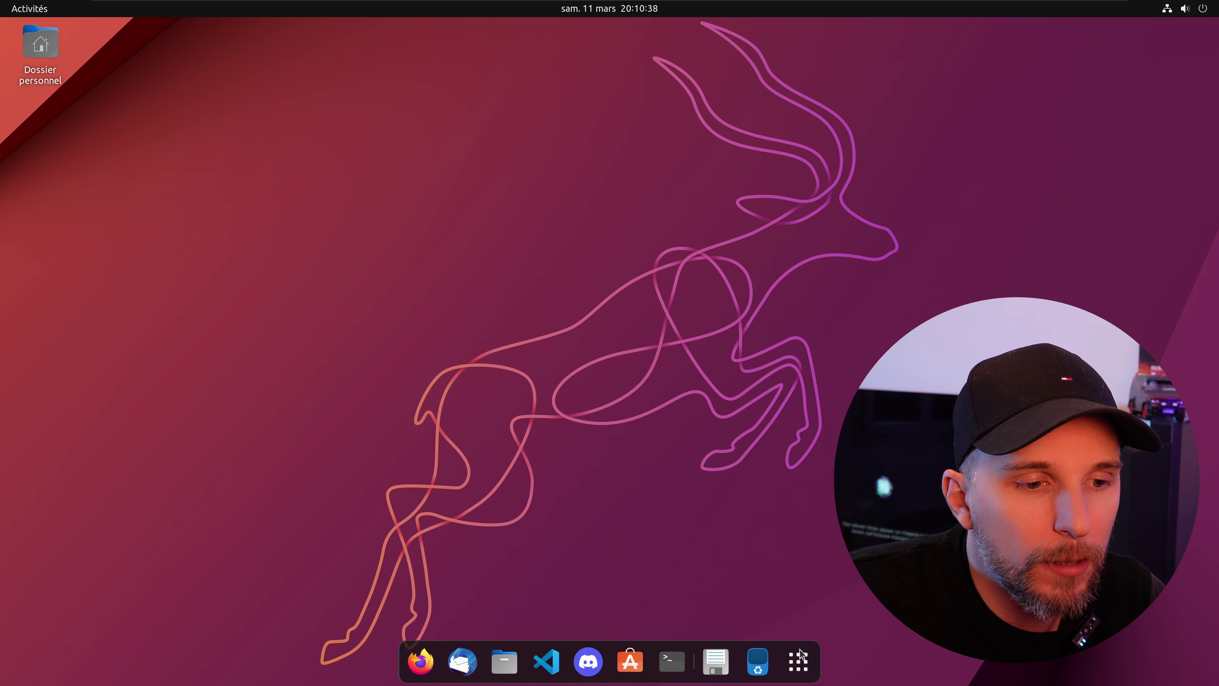
- Search the installed applications for "terminal" and open Terminal
left_click(799, 661)
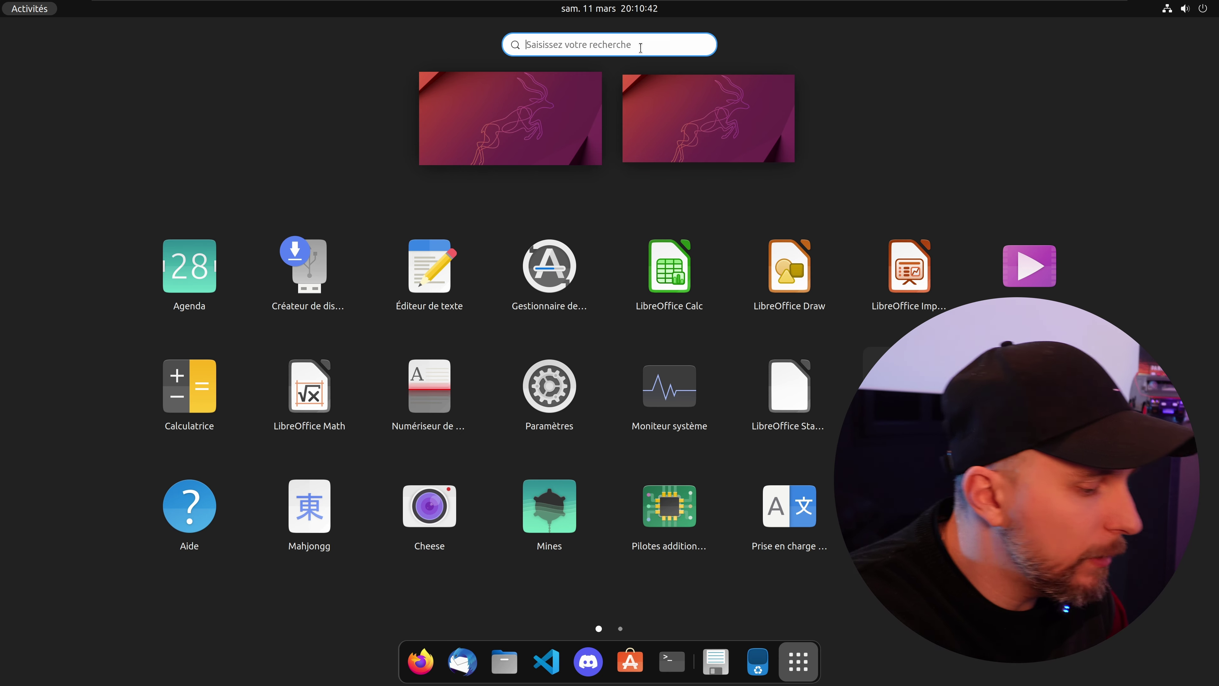
type("terminal")
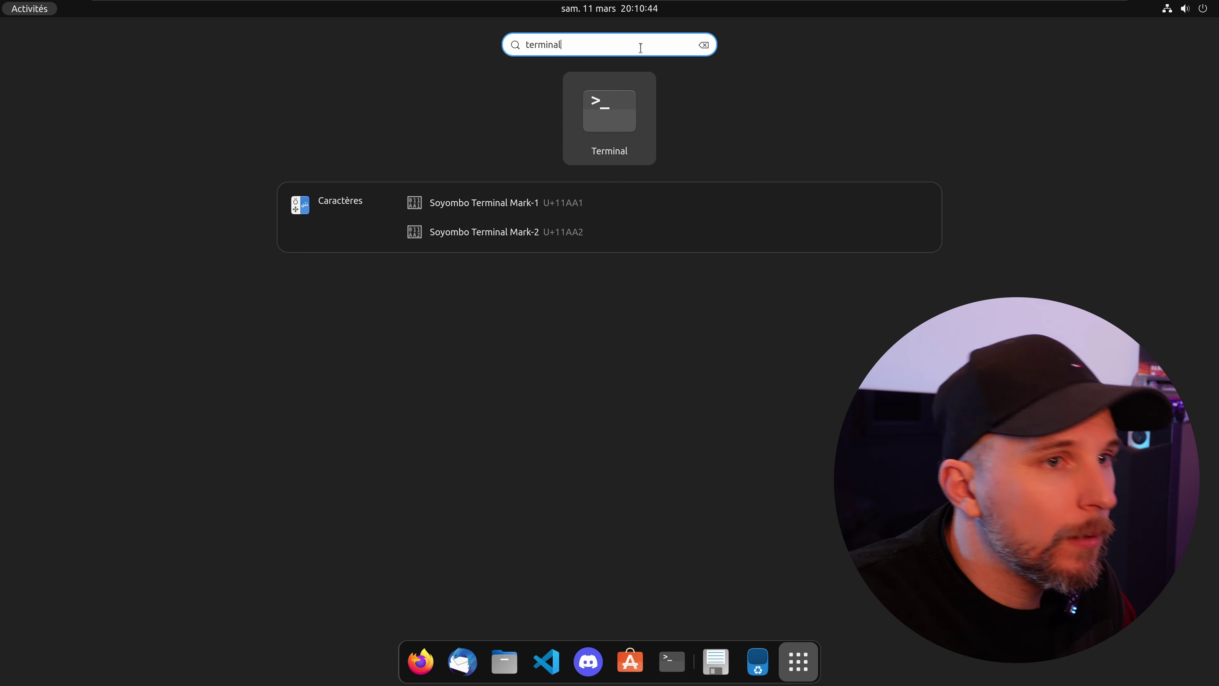
left_click(636, 103)
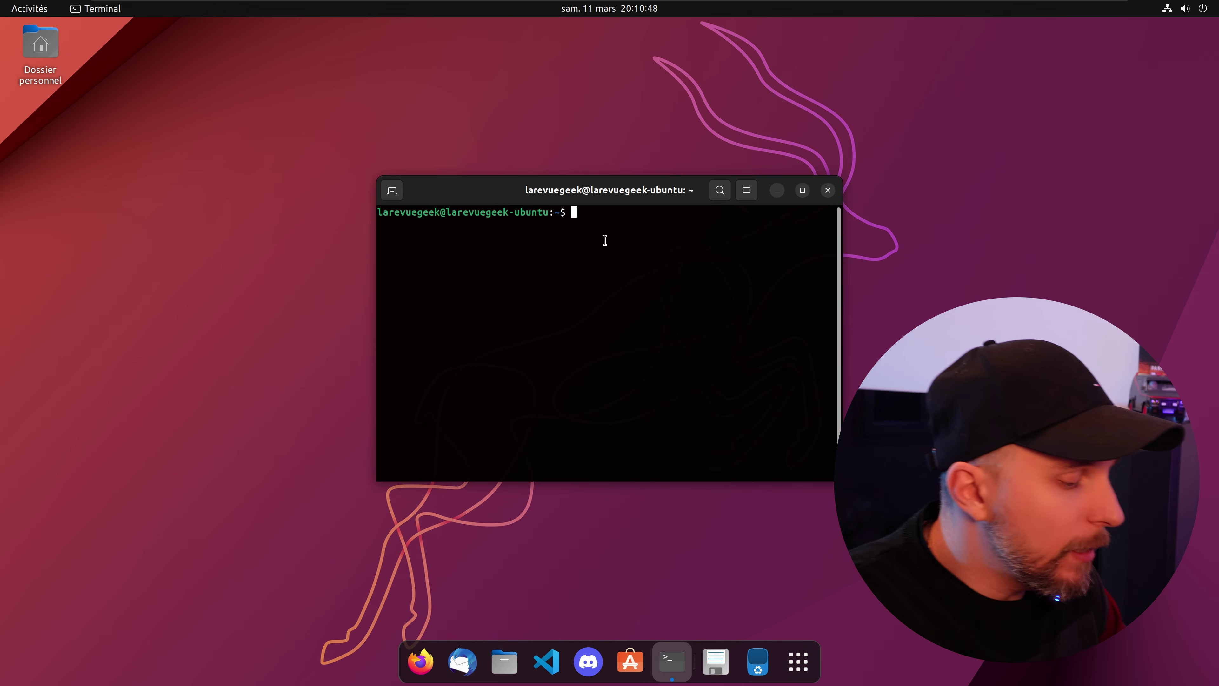
- Install the tasksel package with sudo apt-get install tasksel, entering the account password and accepting the installation with "o"
type("sudo")
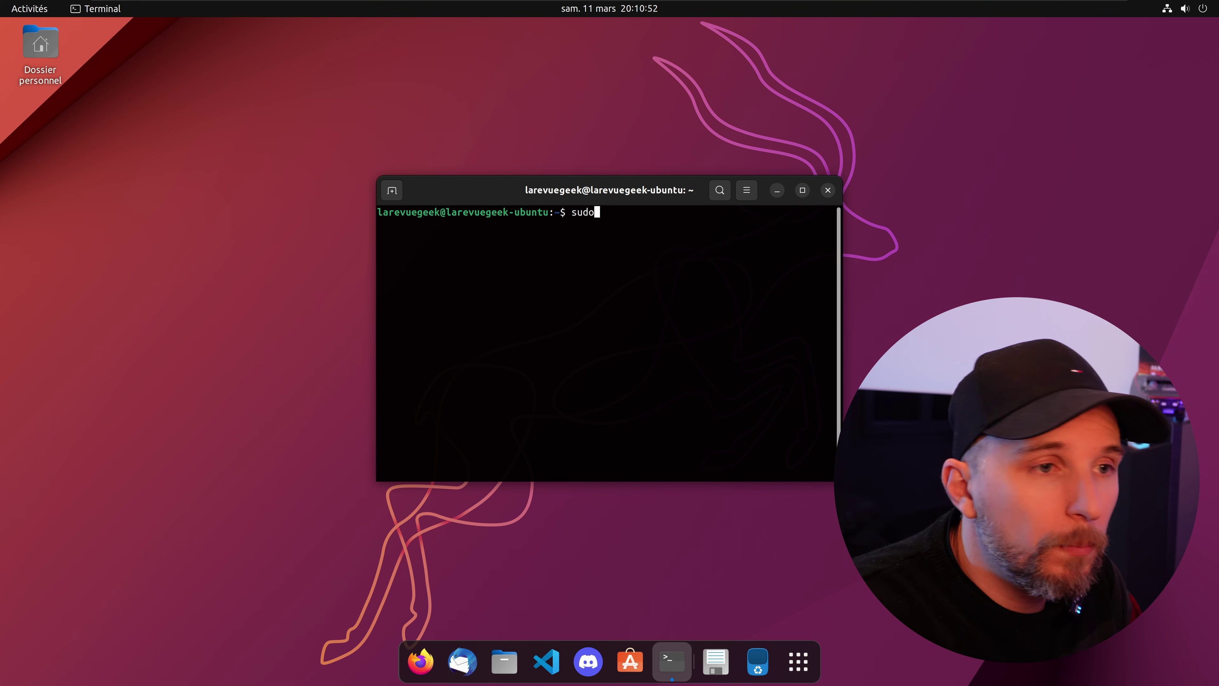
type(" apt-get ")
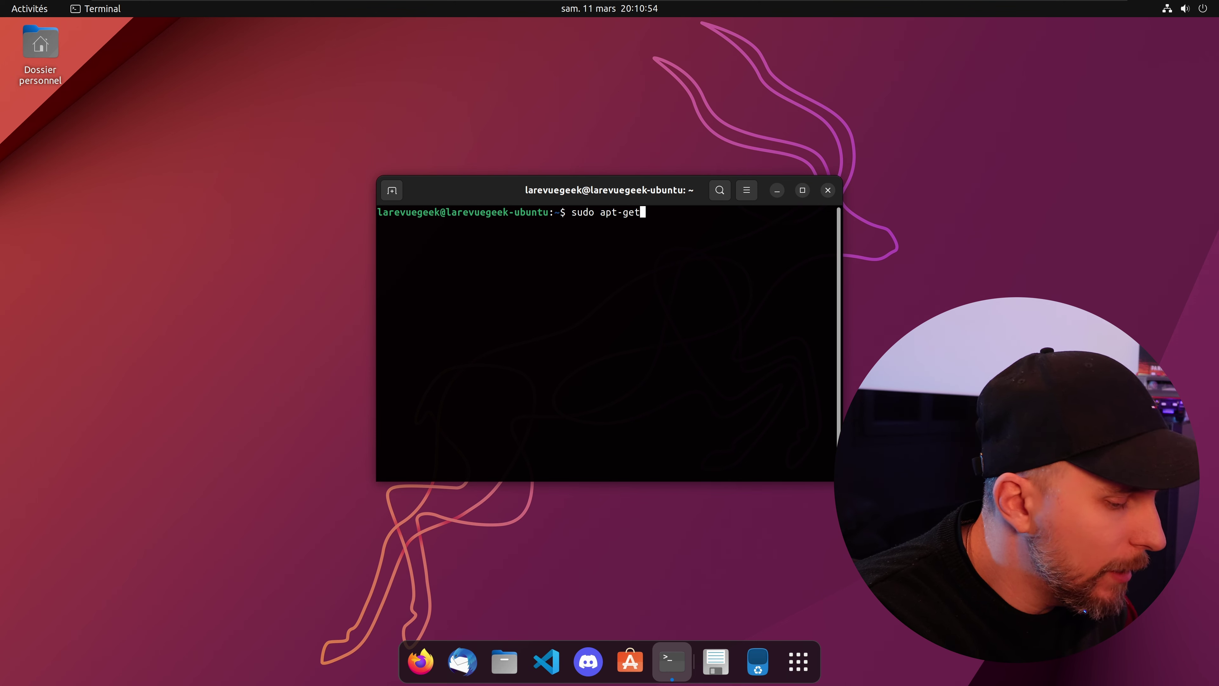
type("insta")
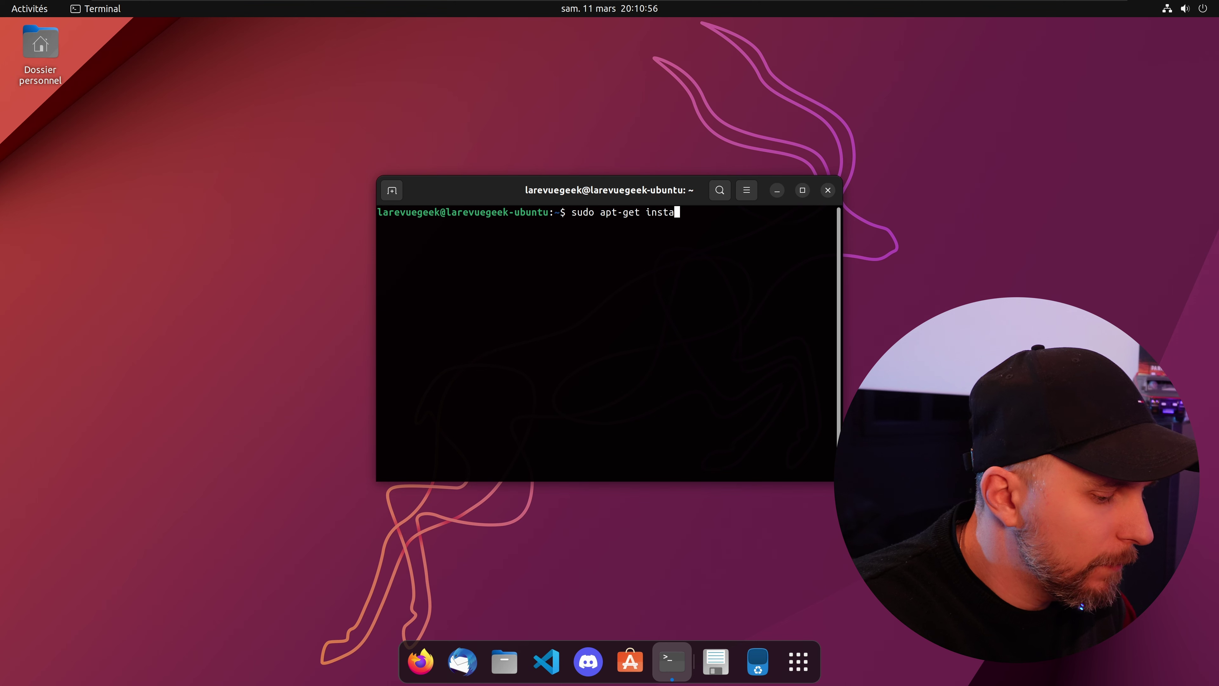
type("ll tasksel")
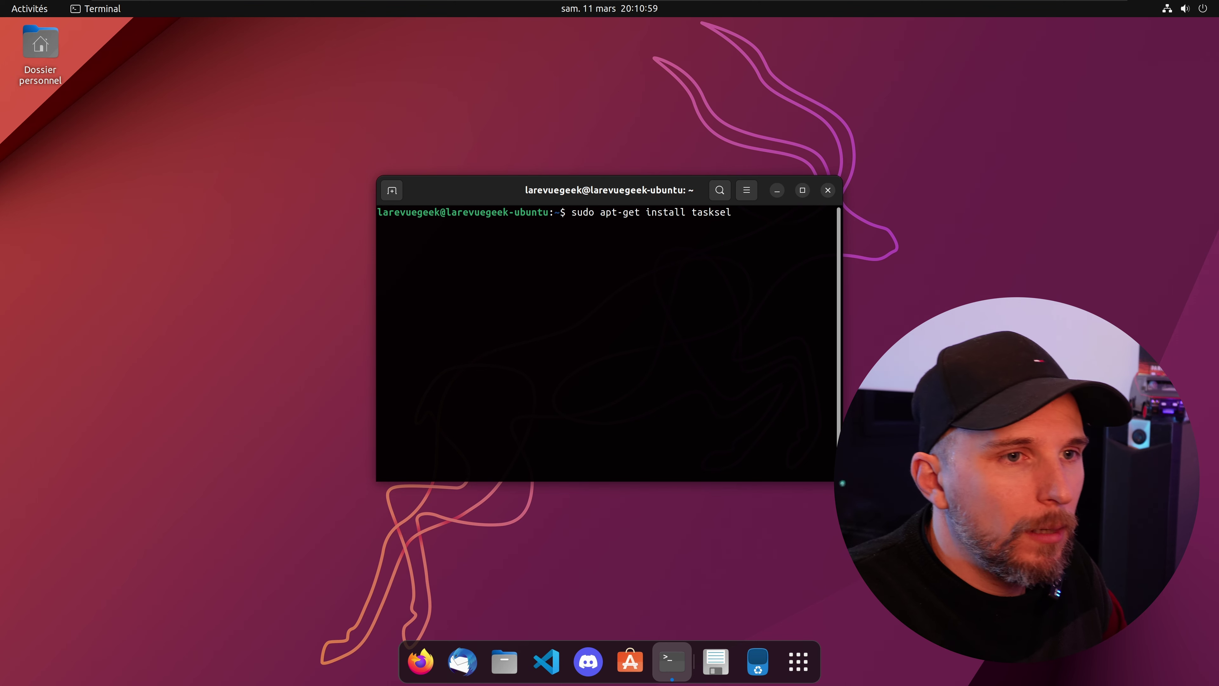
key("Return")
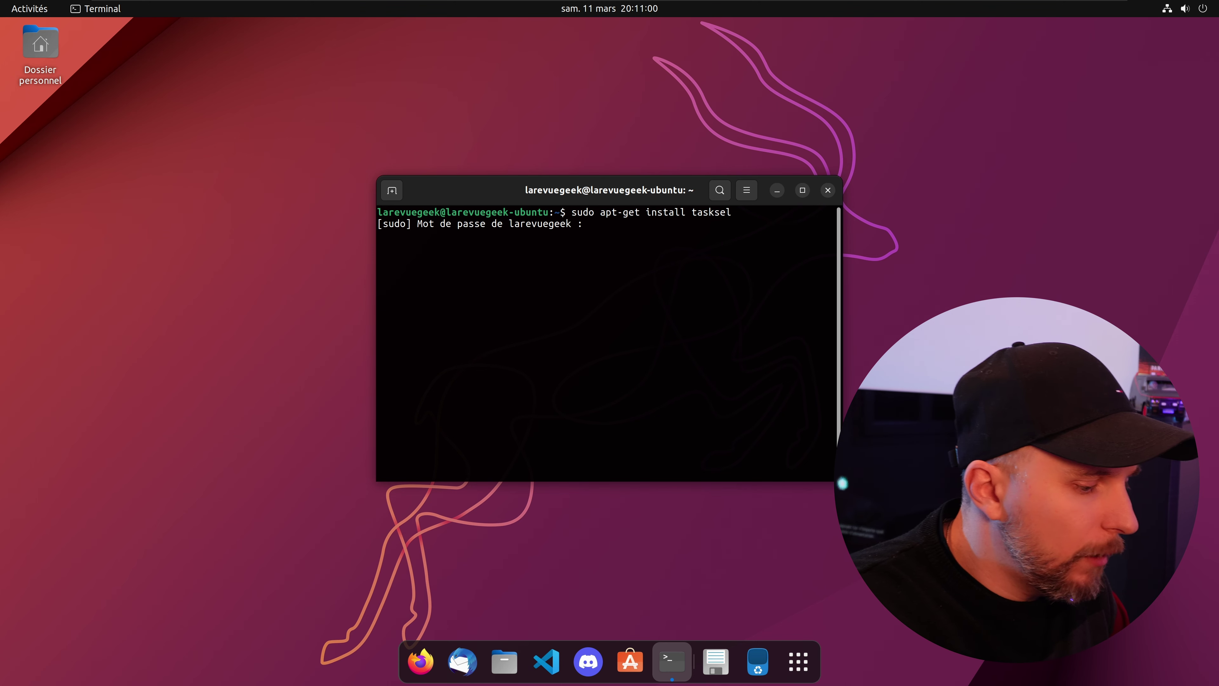
key("Return")
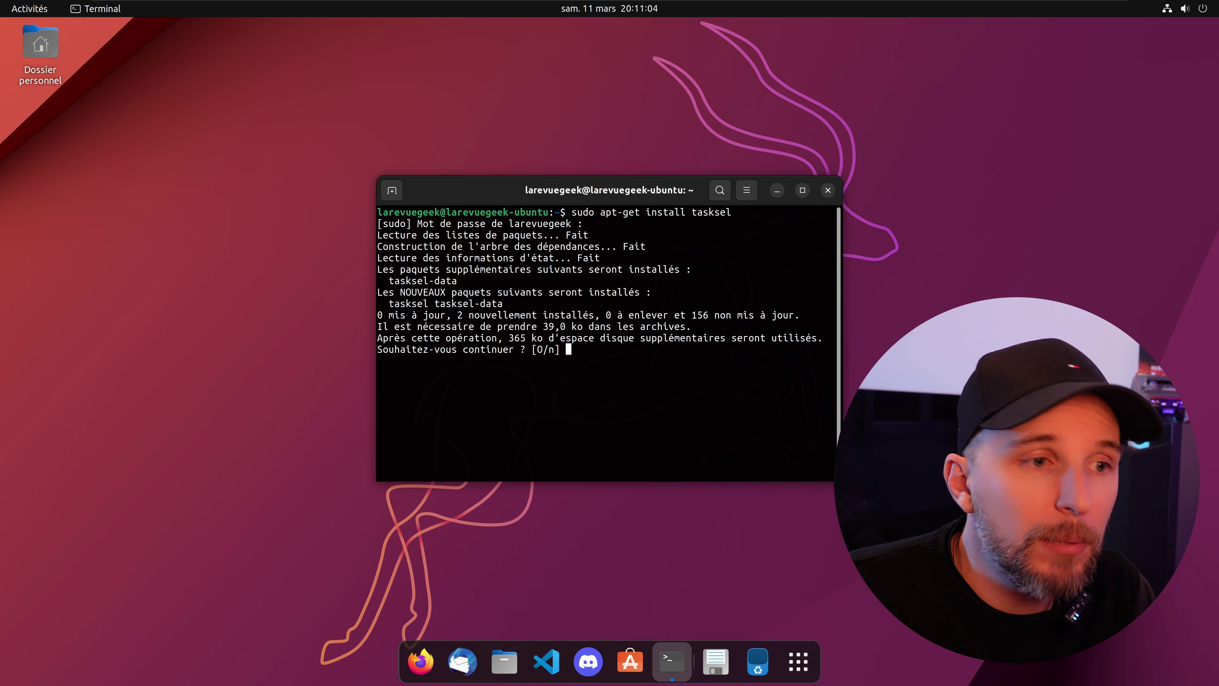
type("o")
key("Return")
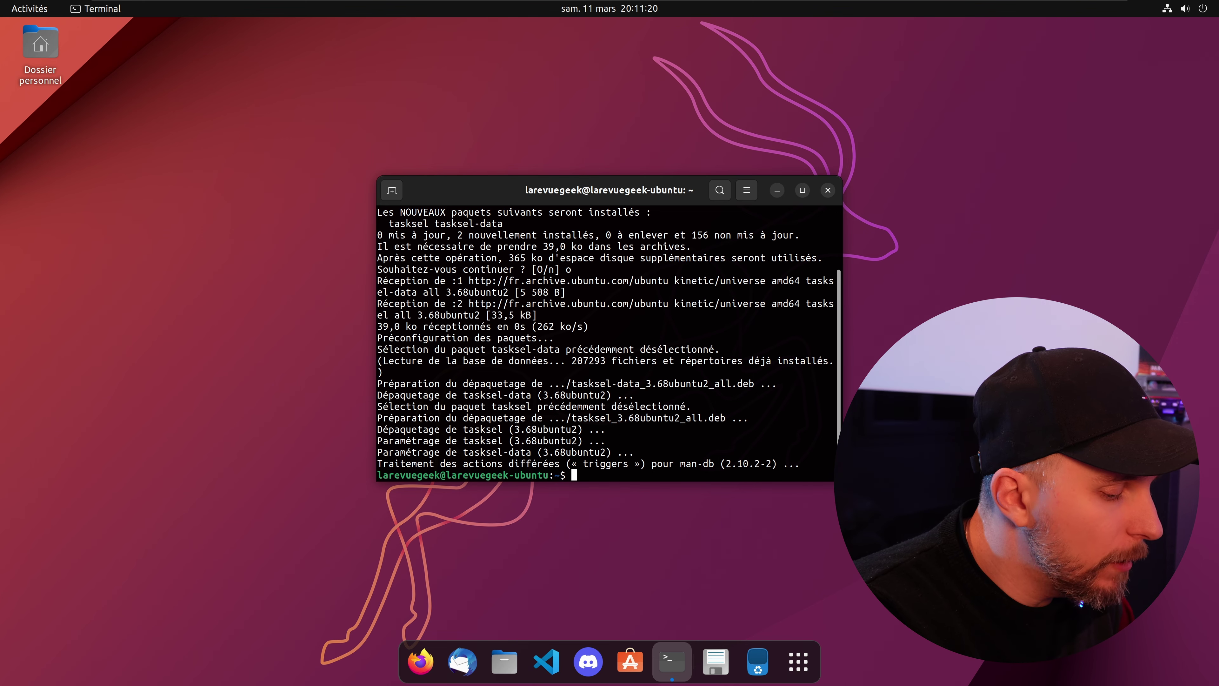
- Launch the software selection tool with administrator rights by running sudo tasksel
type("sudo taskel")
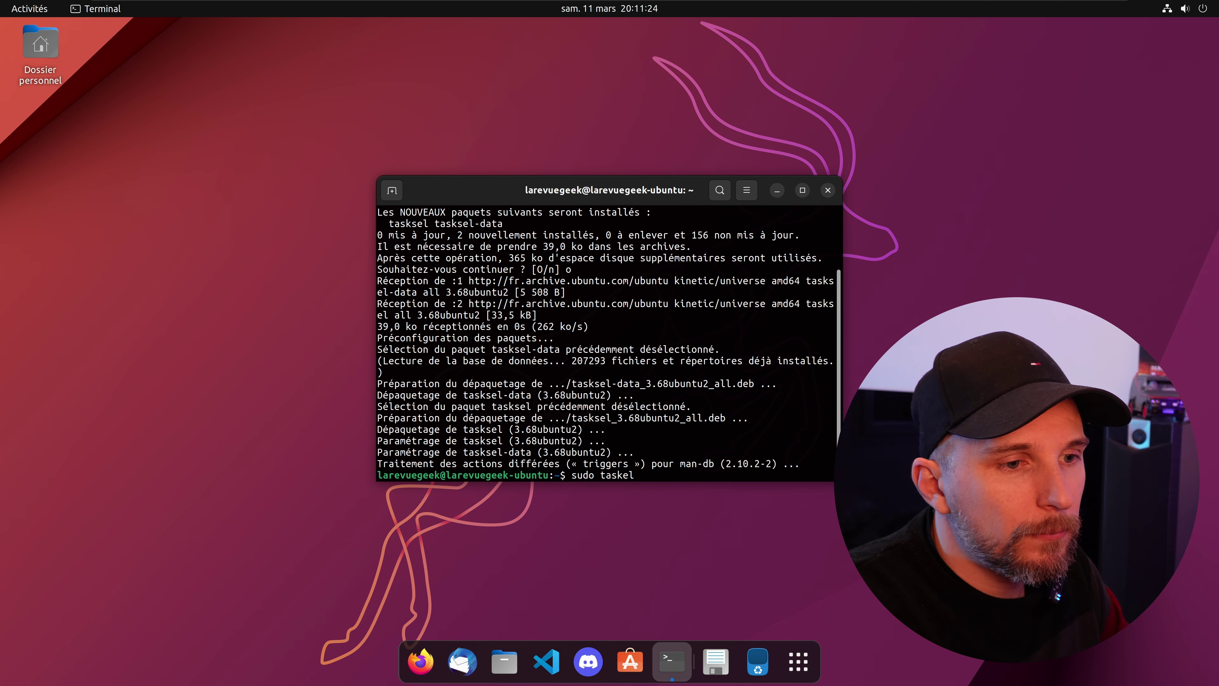
key("Return")
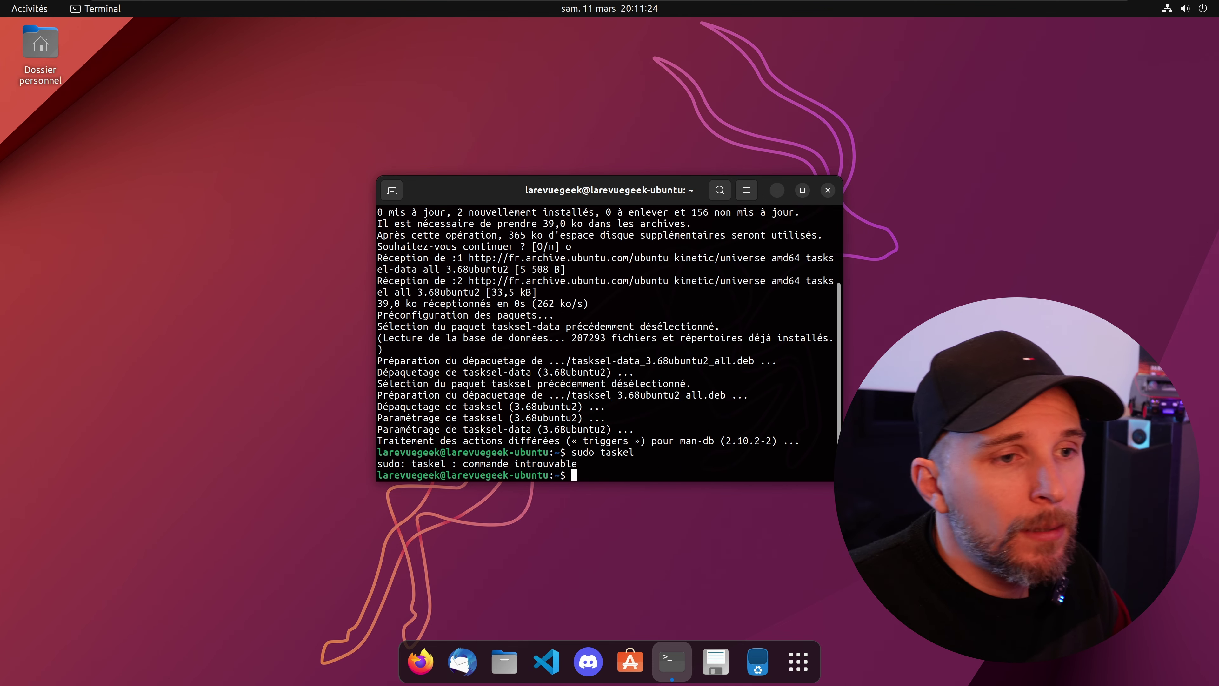
key("Up")
key("Left")
key("Left")
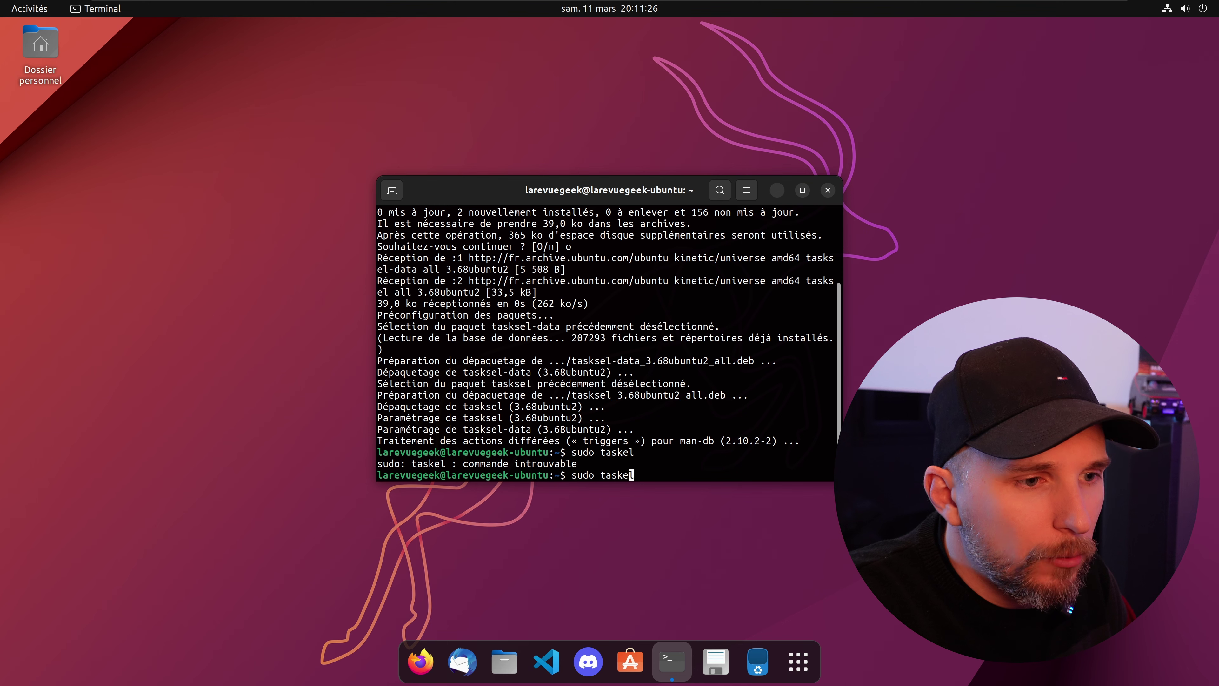
type("s")
key("Return")
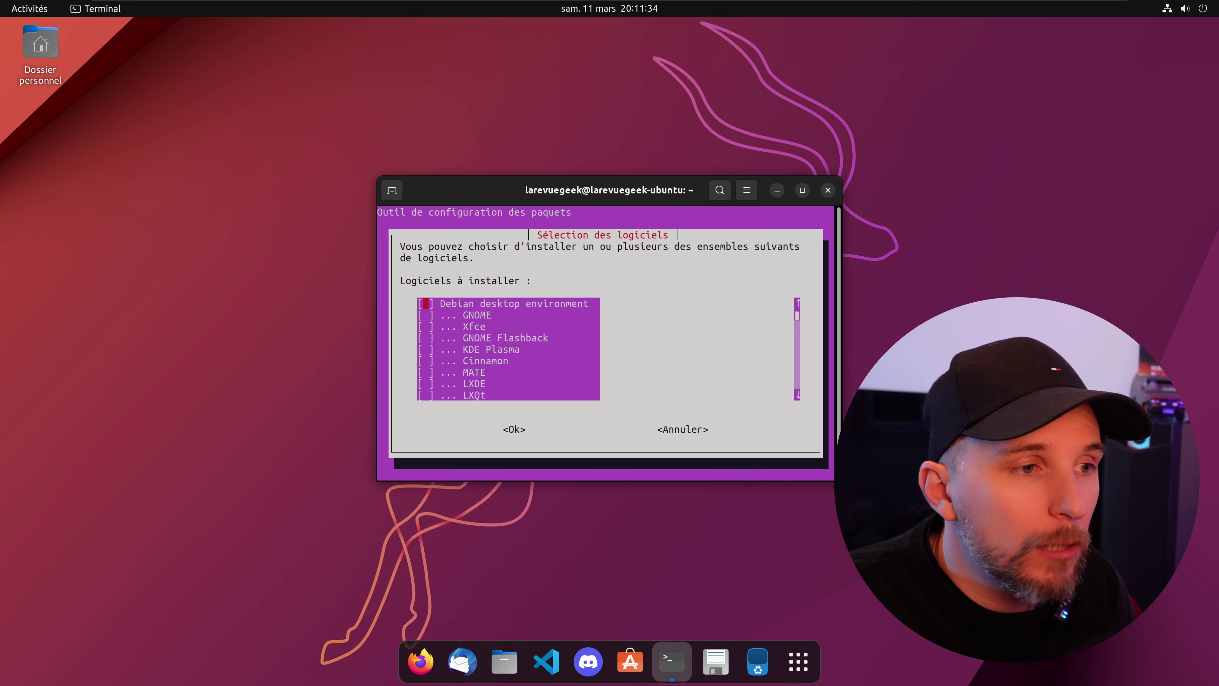
- Look through the full list of software collections offered for installation, down to the laptop entry and back up
key("Down")
key("Down")
key("Down")
key("Down")
key("Down")
key("Down")
key("Down")
key("Down")
key("Down")
key("Down")
key("Down")
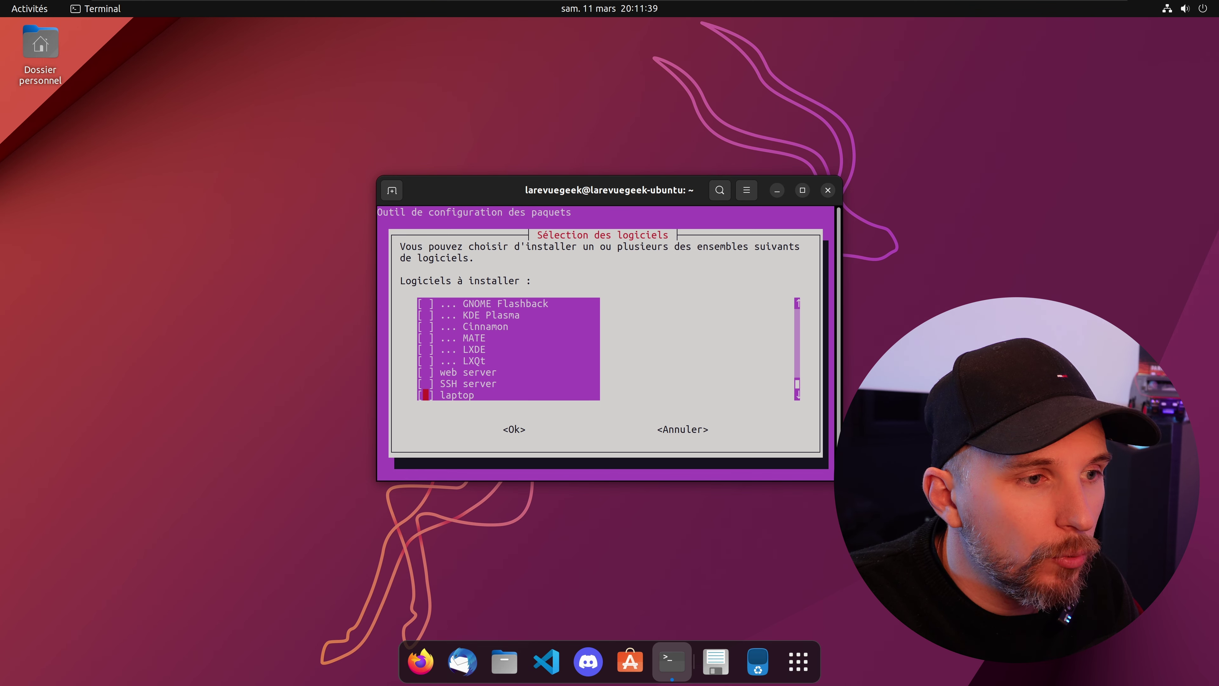
key("Up")
key("Up")
key("Up")
key("Up")
key("Up")
key("Up")
key("Up")
key("Up")
key("Up")
key("Up")
key("Up")
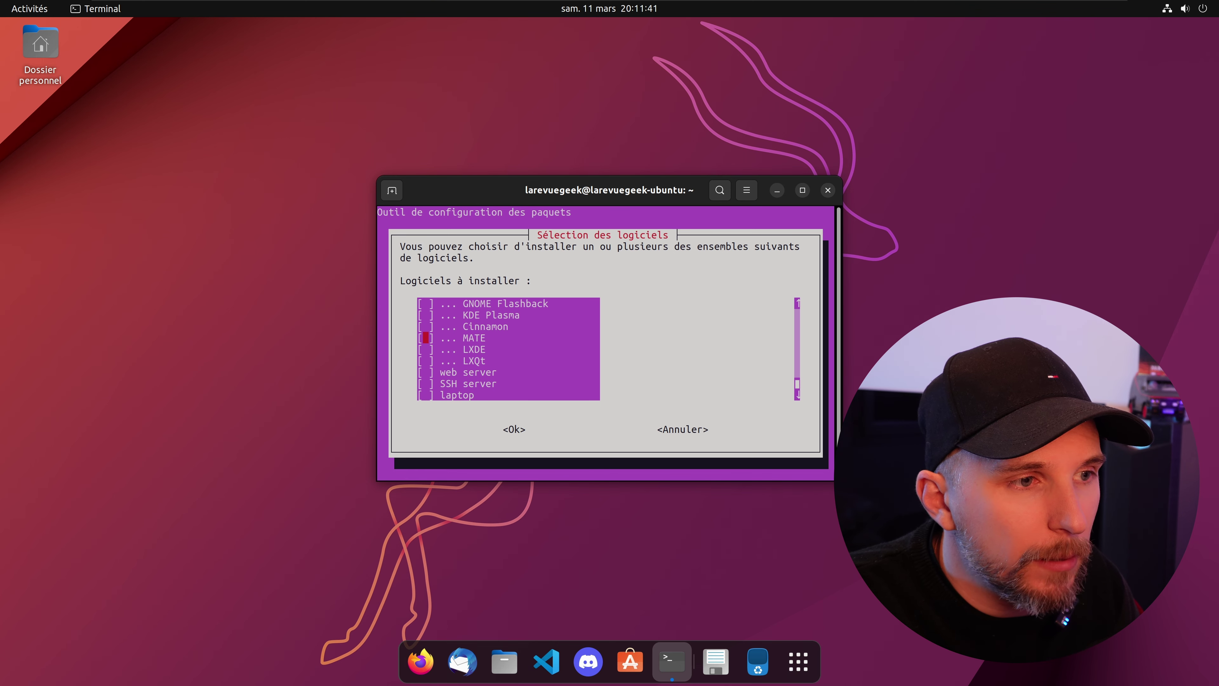
- Mark KDE Plasma for installation and start installing it
key("Down")
key("Down")
key("Down")
key("Down")
key("space")
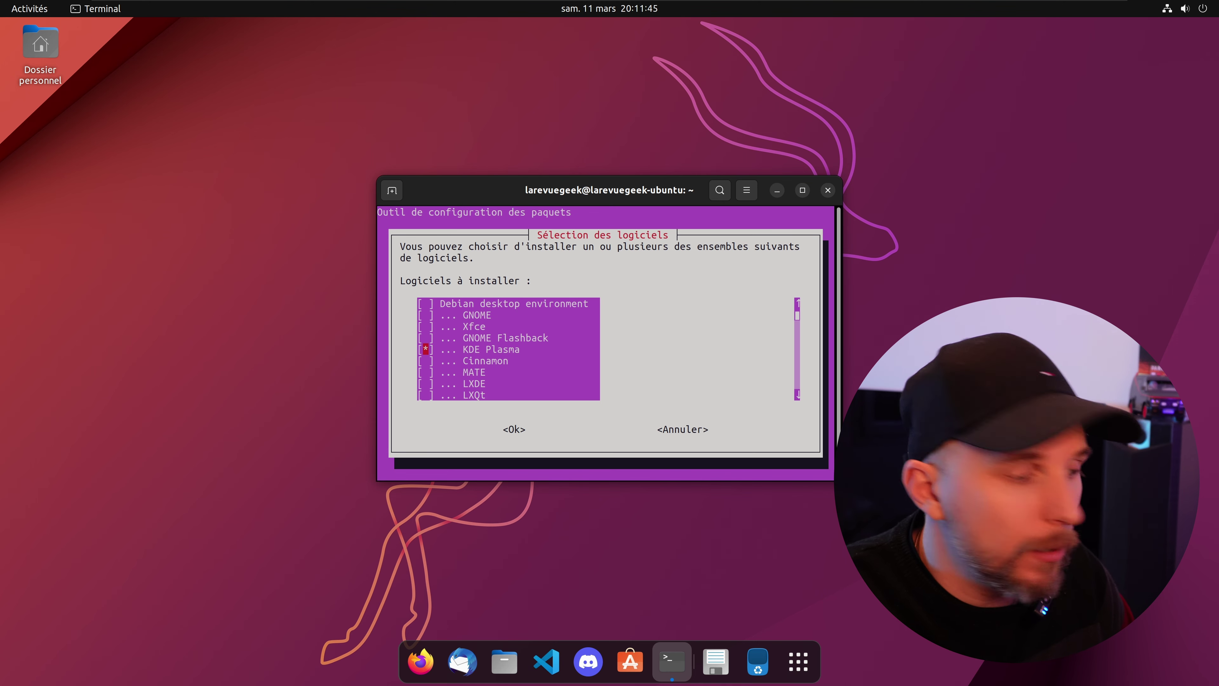
key("Tab")
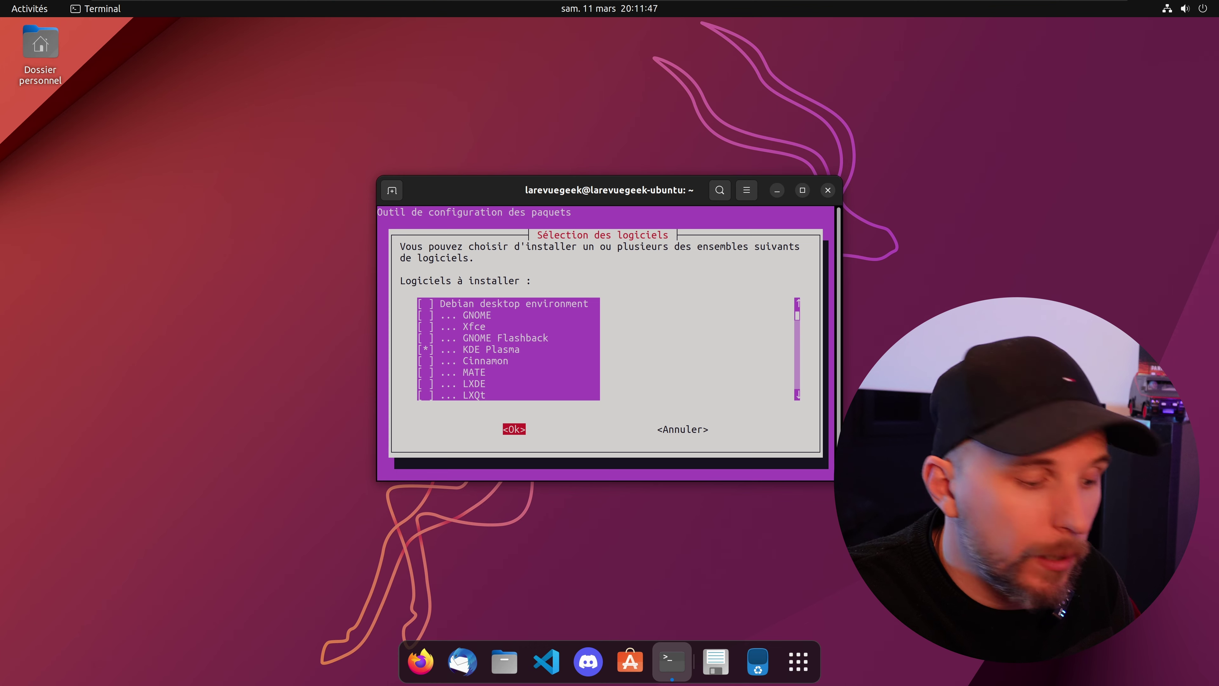
key("Return")
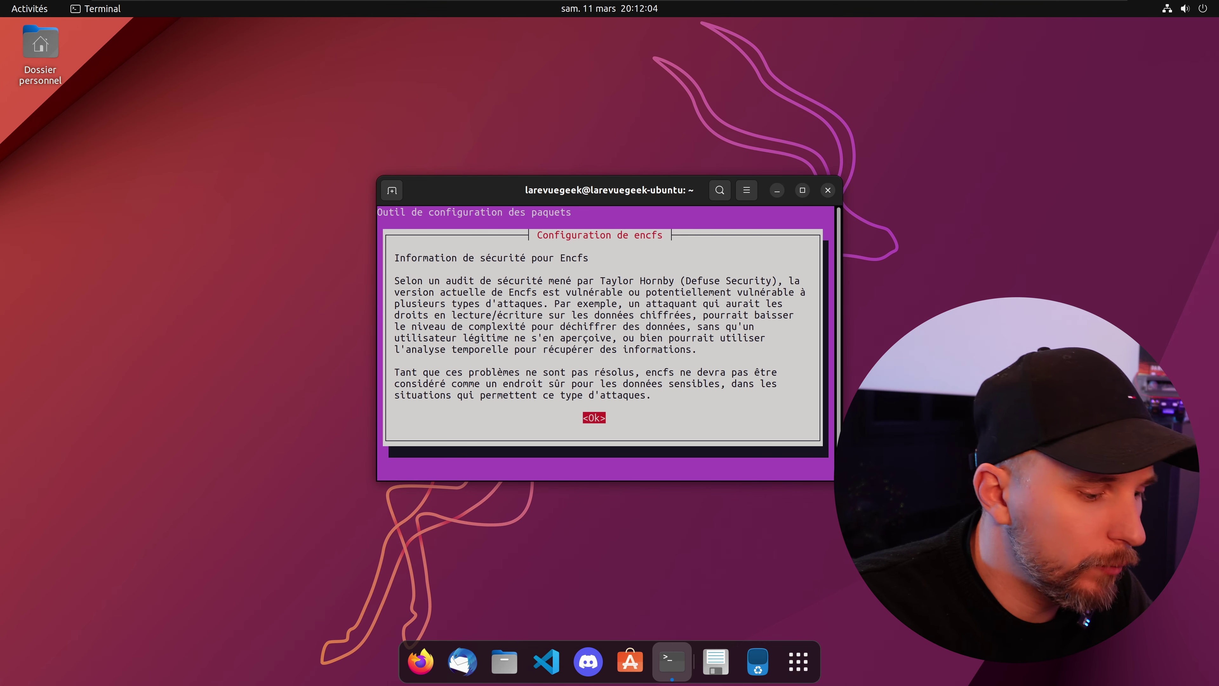
- Acknowledge the encfs and sddm notices and choose sddm as the default graphical session manager
key("Return")
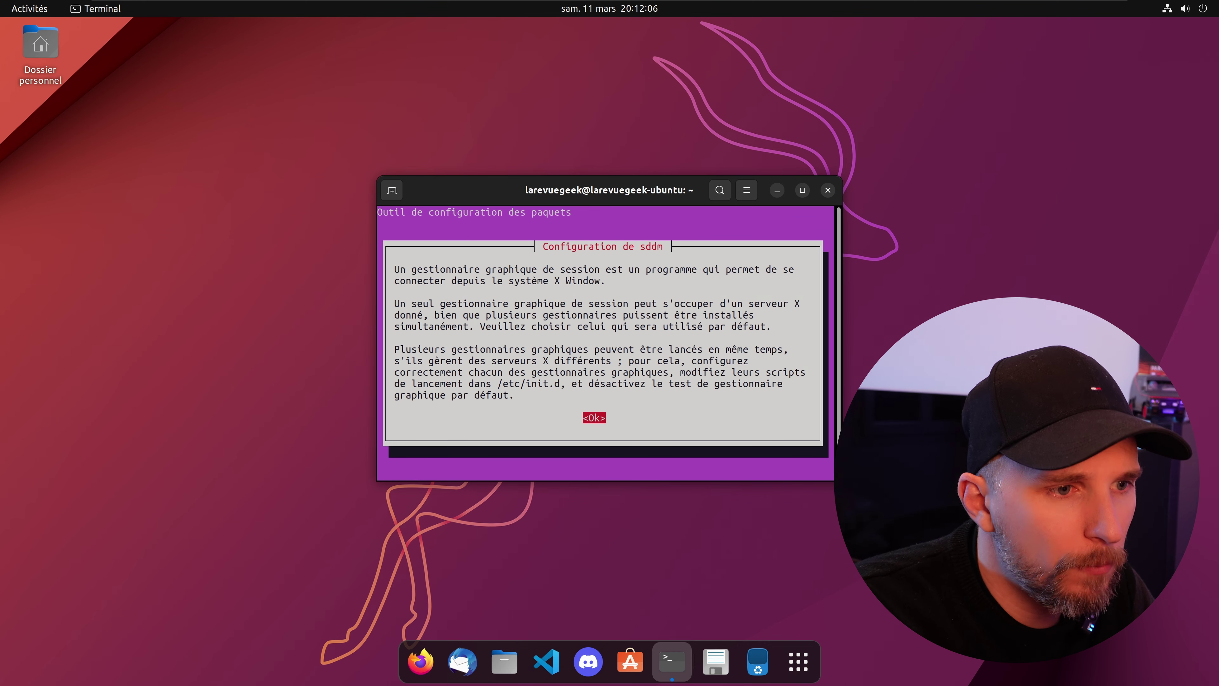
key("Return")
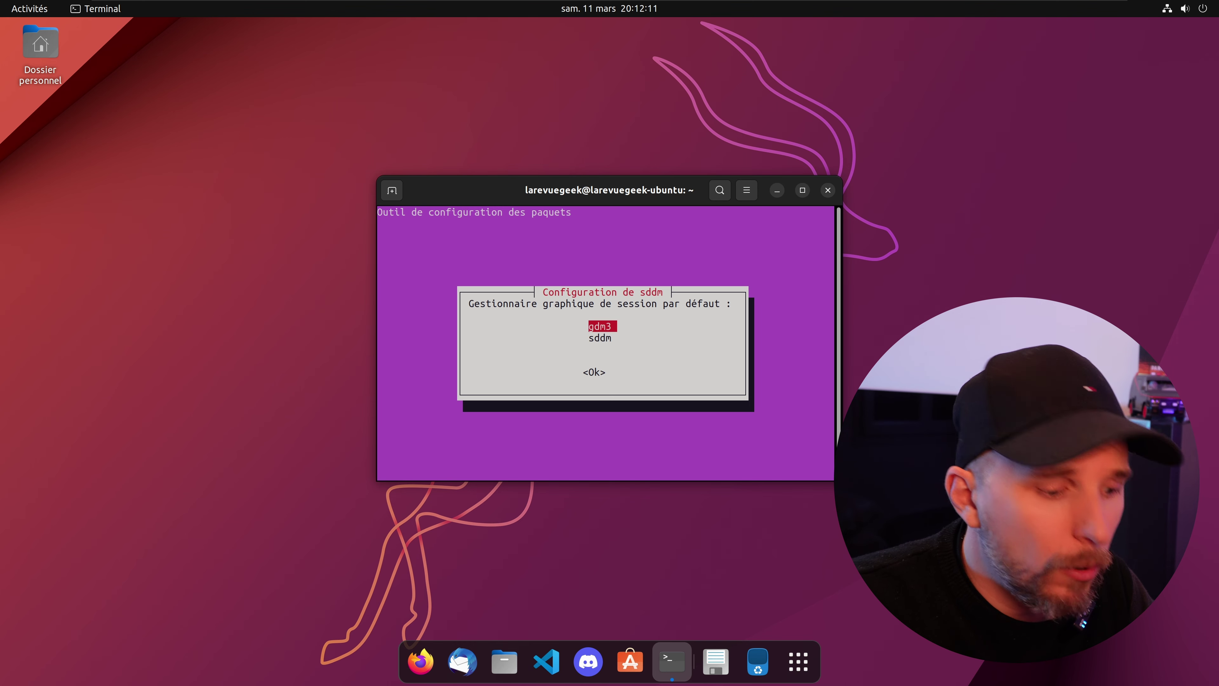
key("Down")
key("Return")
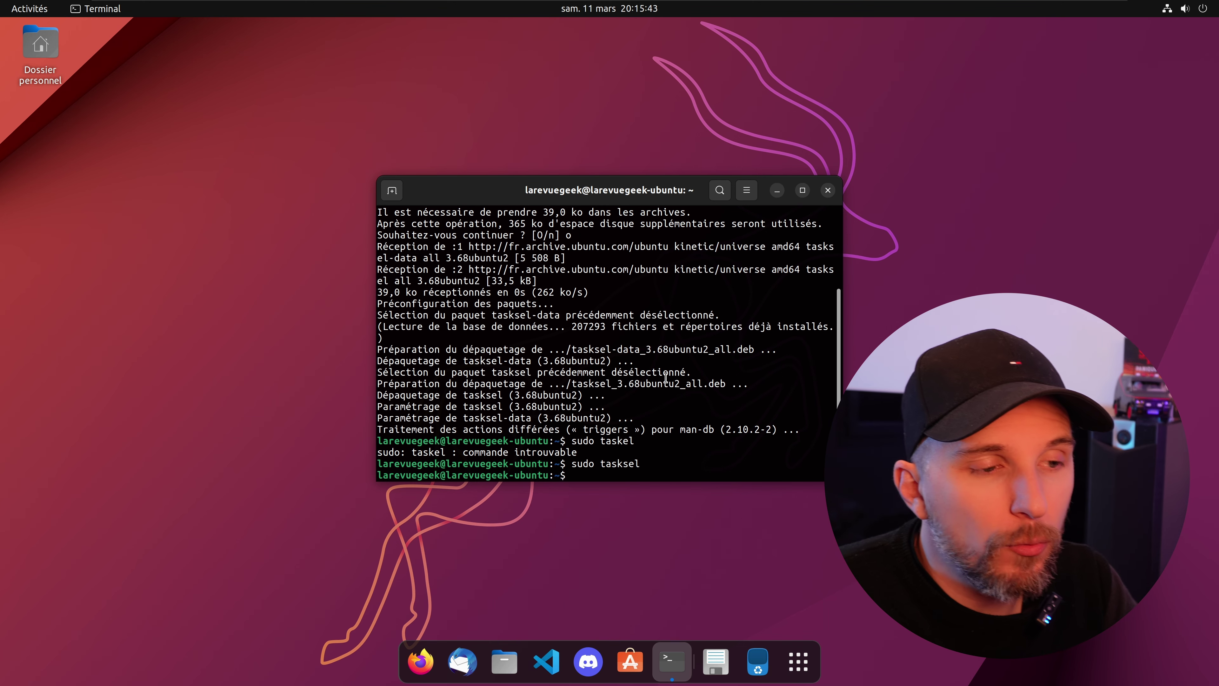
- Restart the computer with the reboot command and log in to the Plasma (X11) session with the account password
type("reboot")
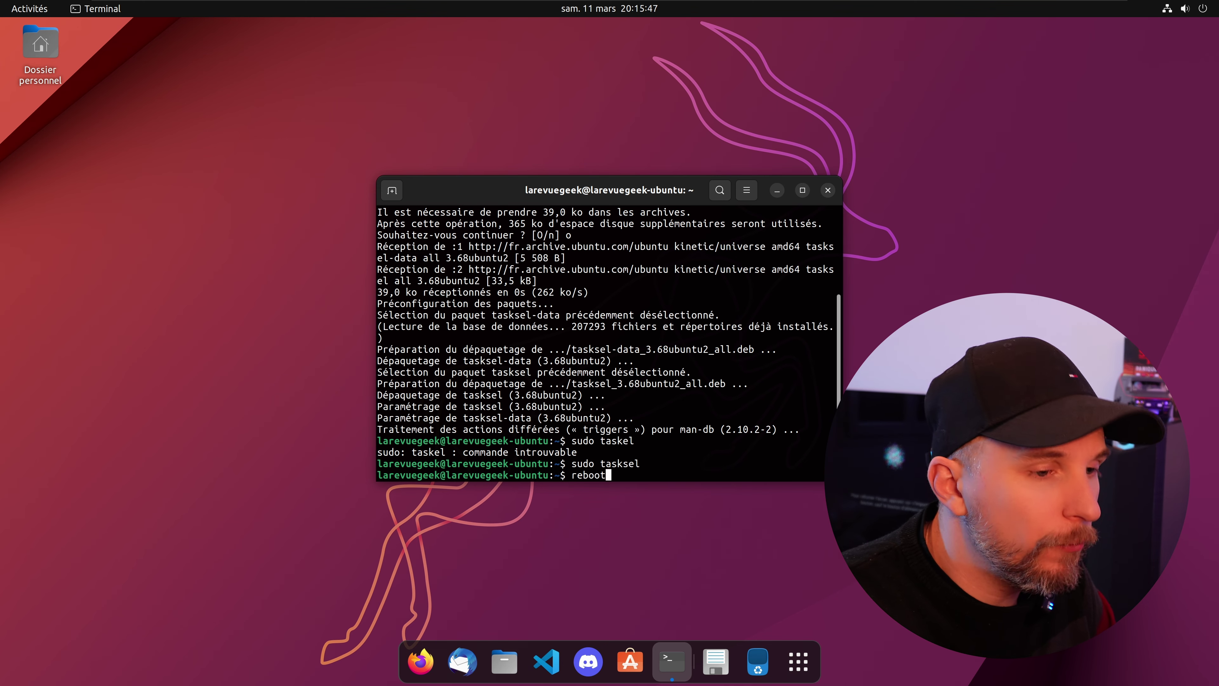
key("Return")
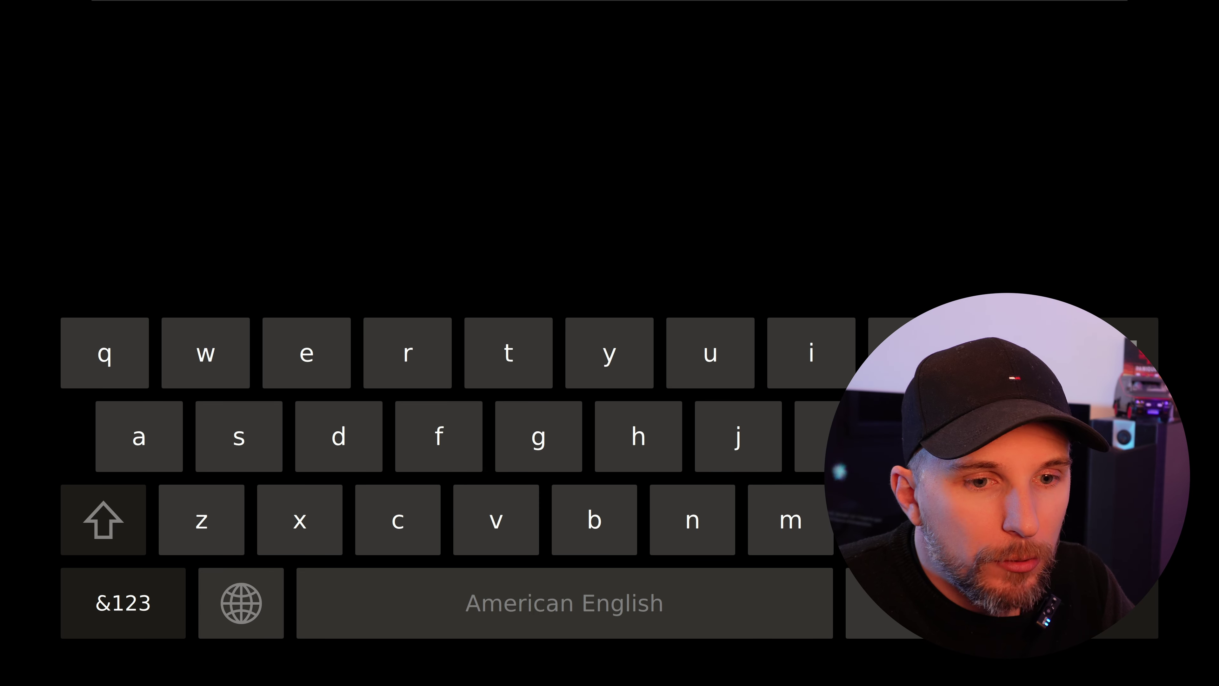
key("Num_Lock")
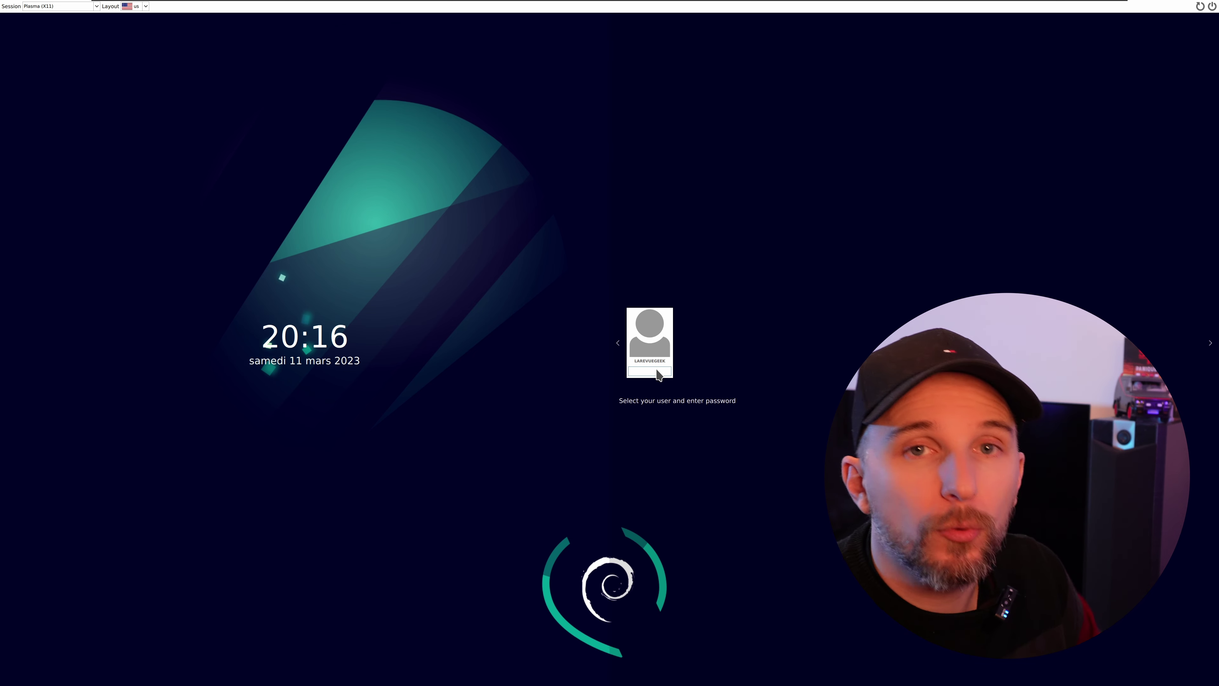
type("●●")
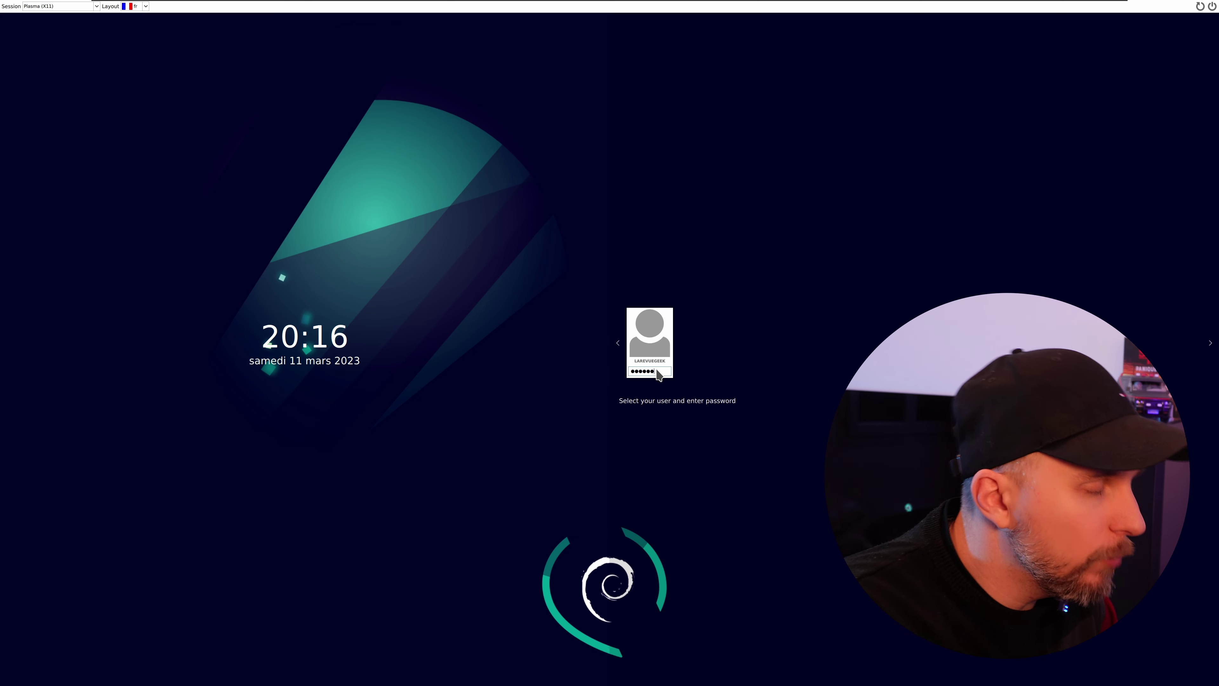
key("Return")
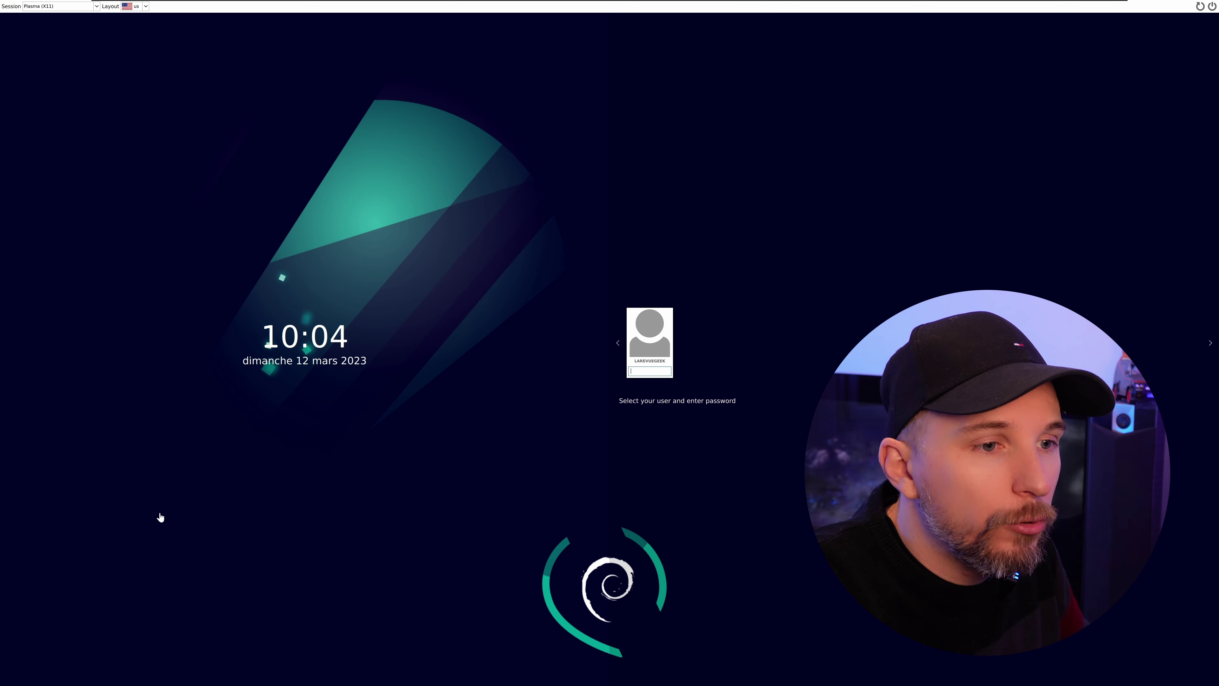
- Enter the account password on the login screen and sign in to the Plasma desktop with number lock toggled
key("Num_Lock")
type("••••••••")
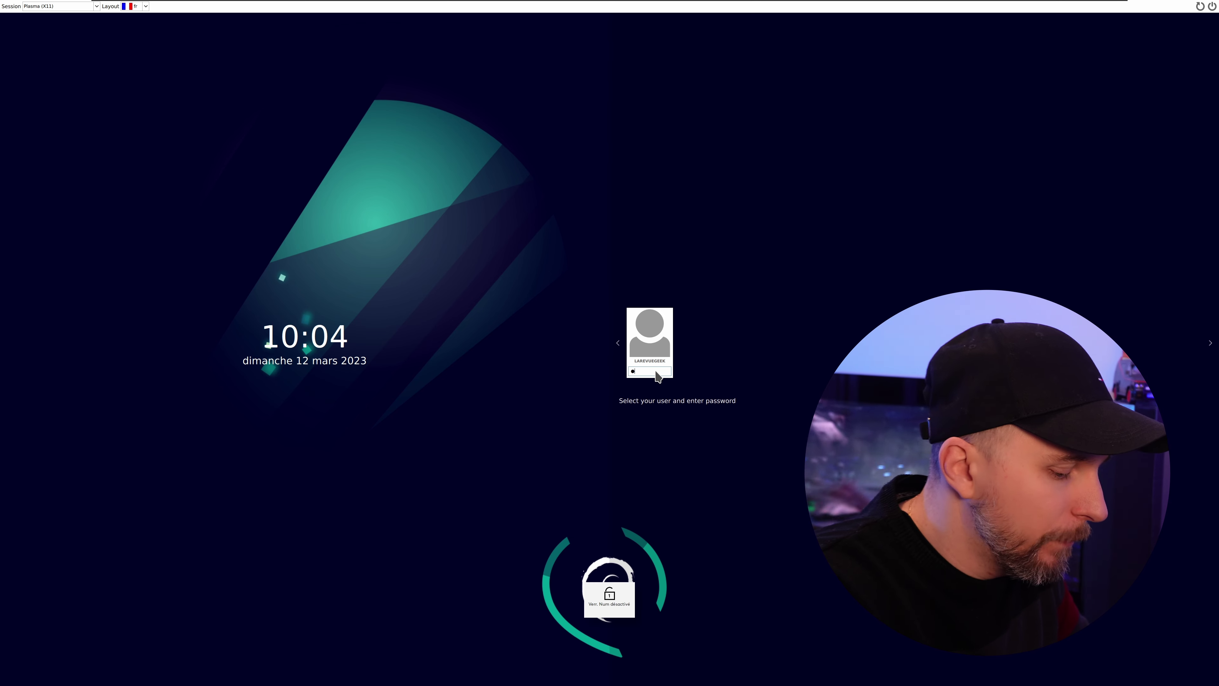
key("Return")
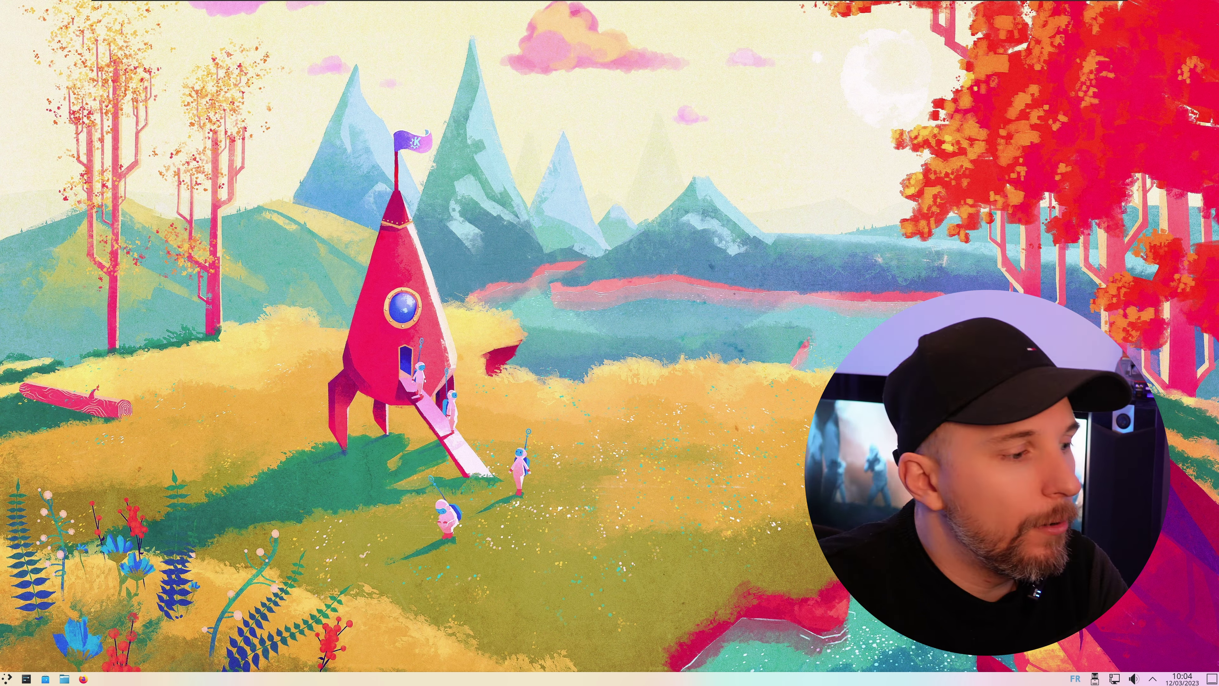
key("Num_Lock")
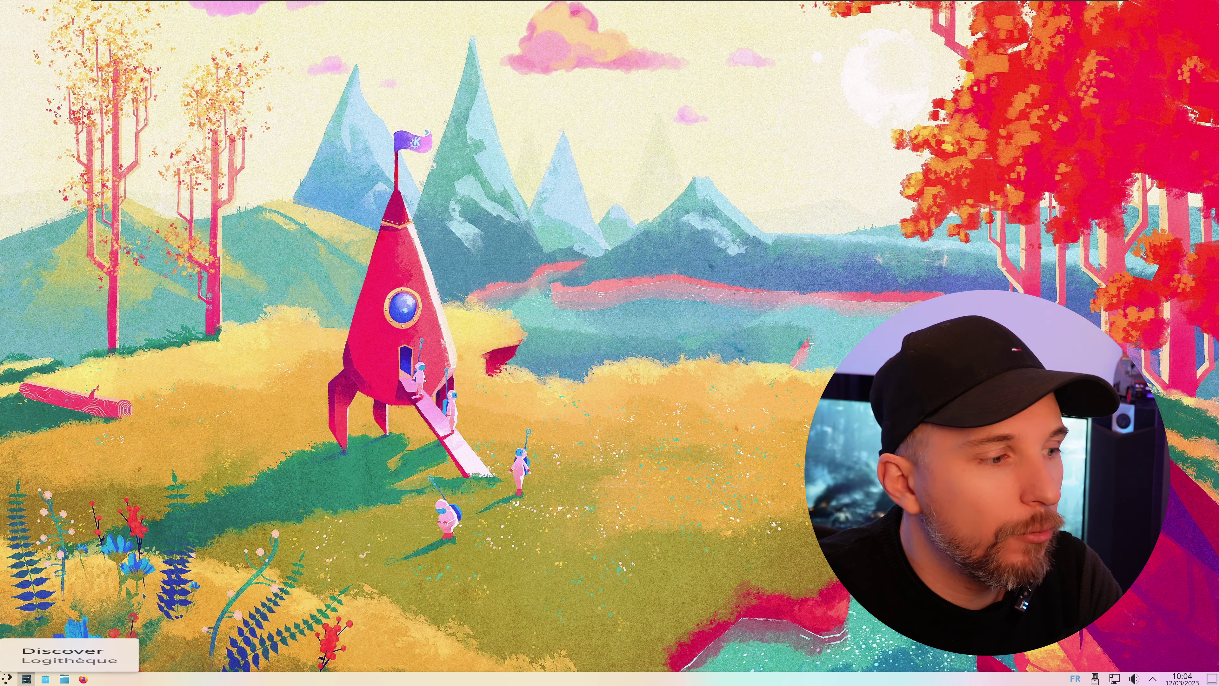
- In the system settings, choose Centrée as the window placement under the advanced window behaviour options
left_click(27, 679)
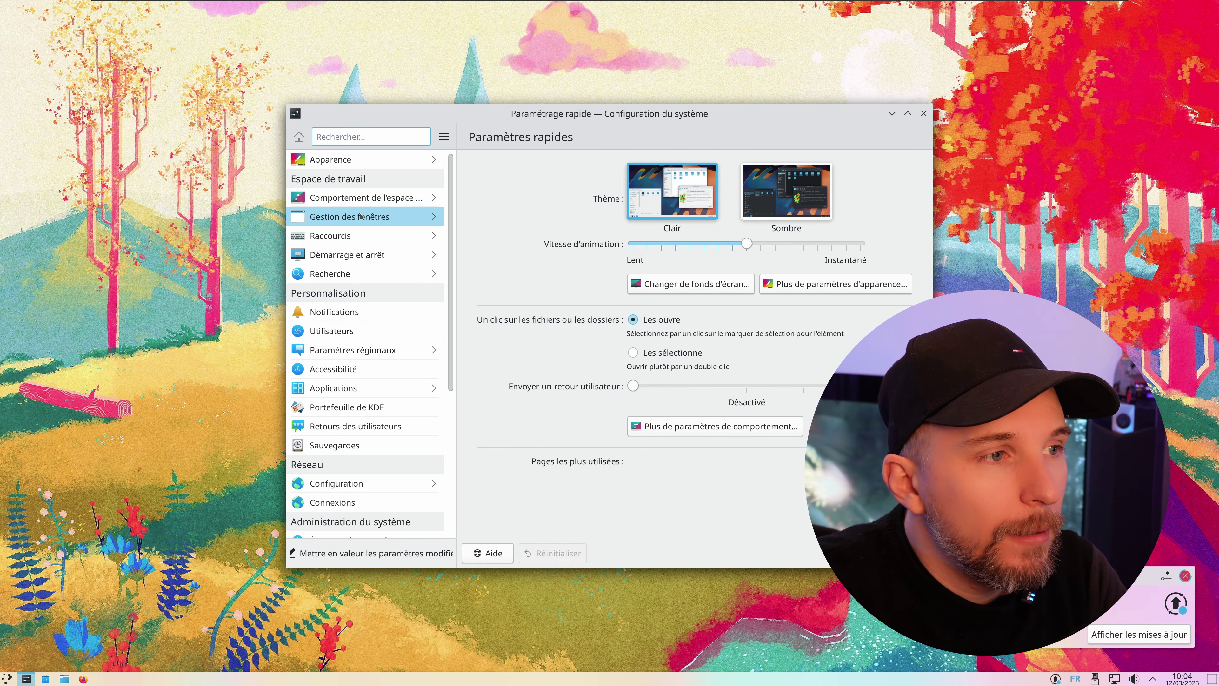
mouse_move(363, 217)
left_click(363, 217)
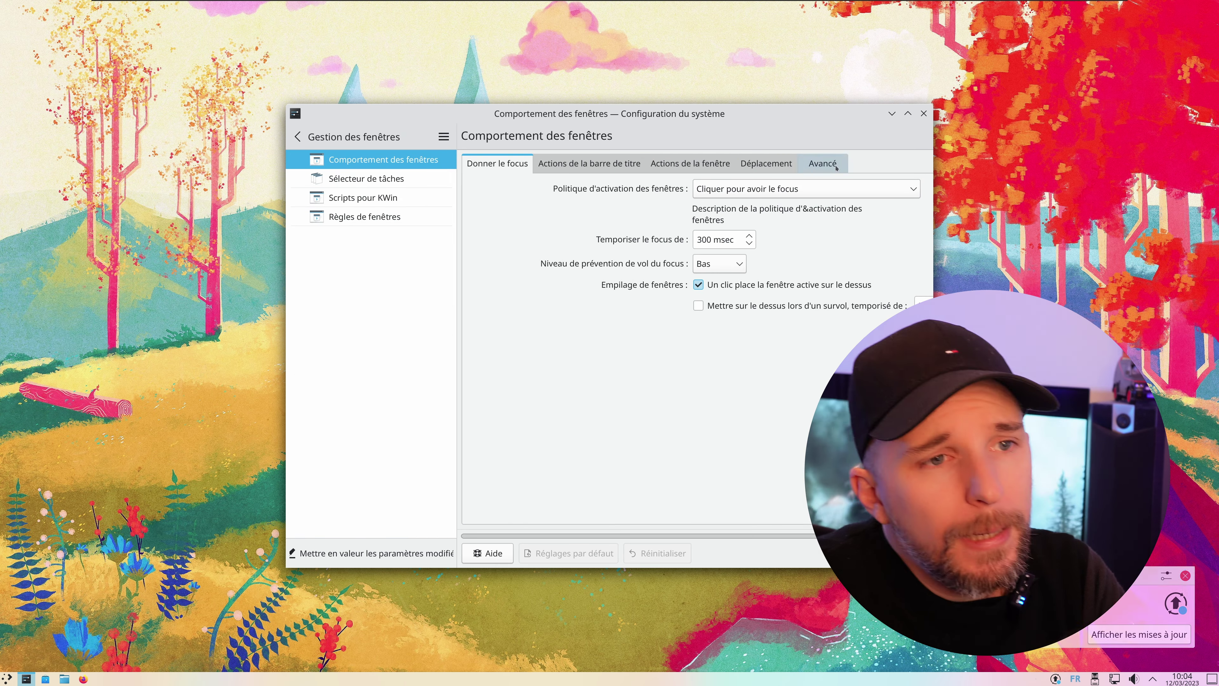
left_click(822, 164)
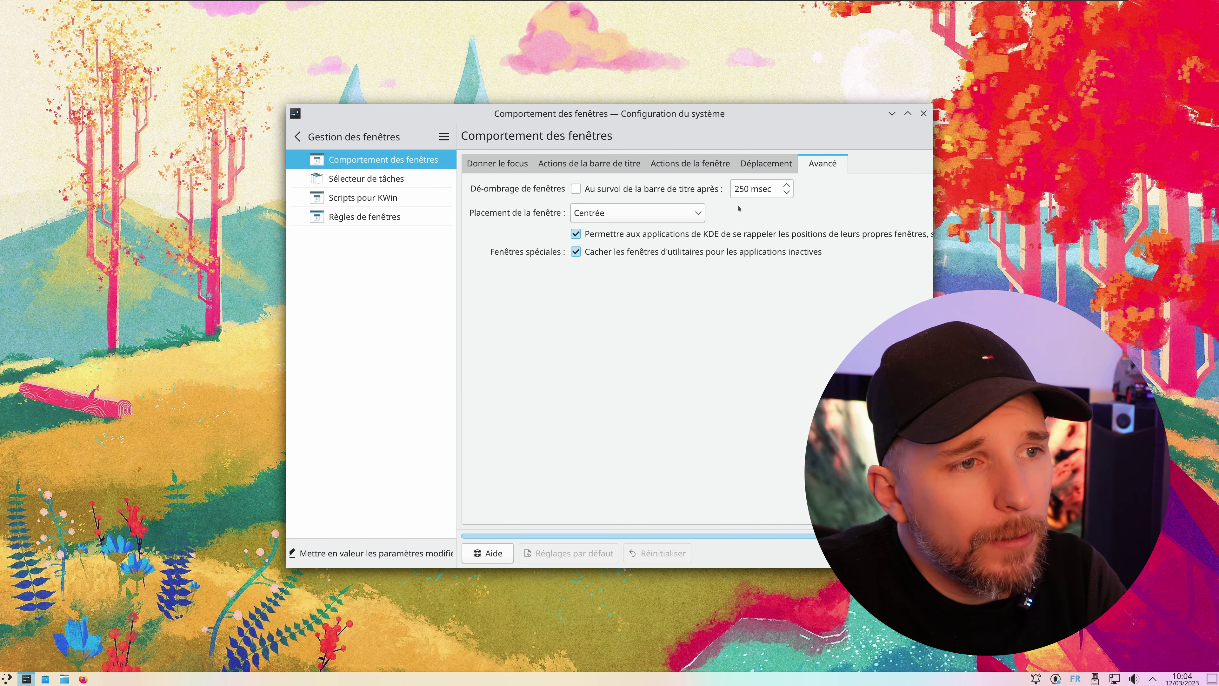
left_click(627, 216)
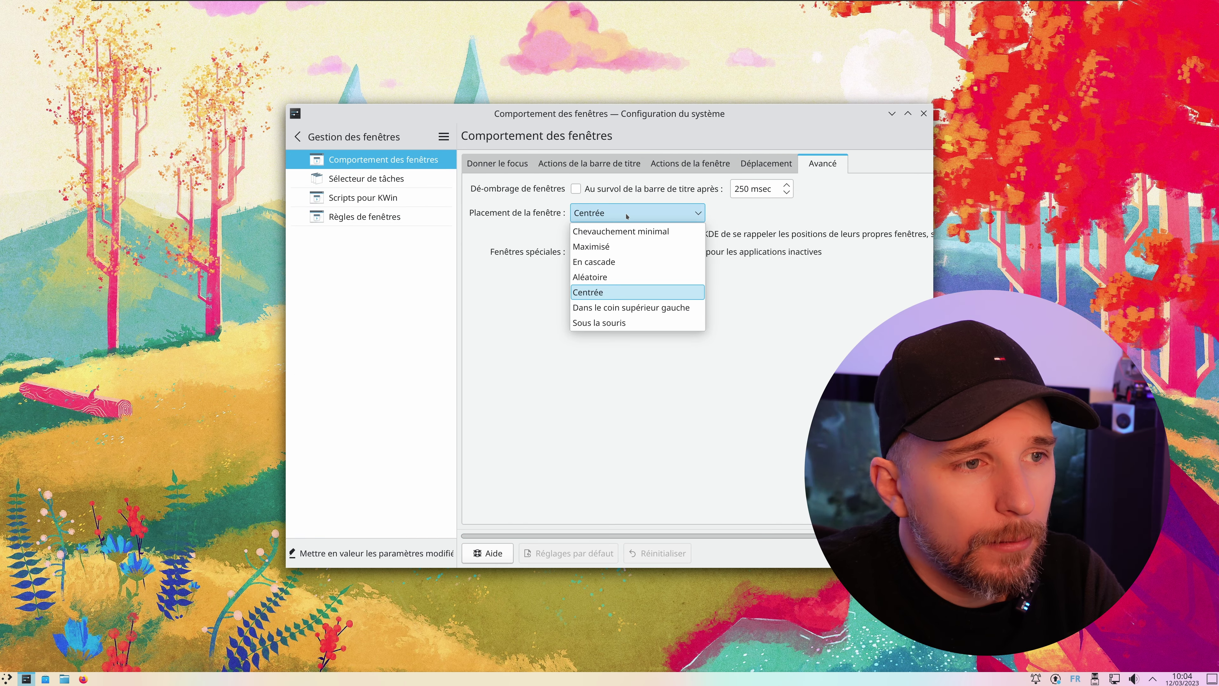
left_click(621, 290)
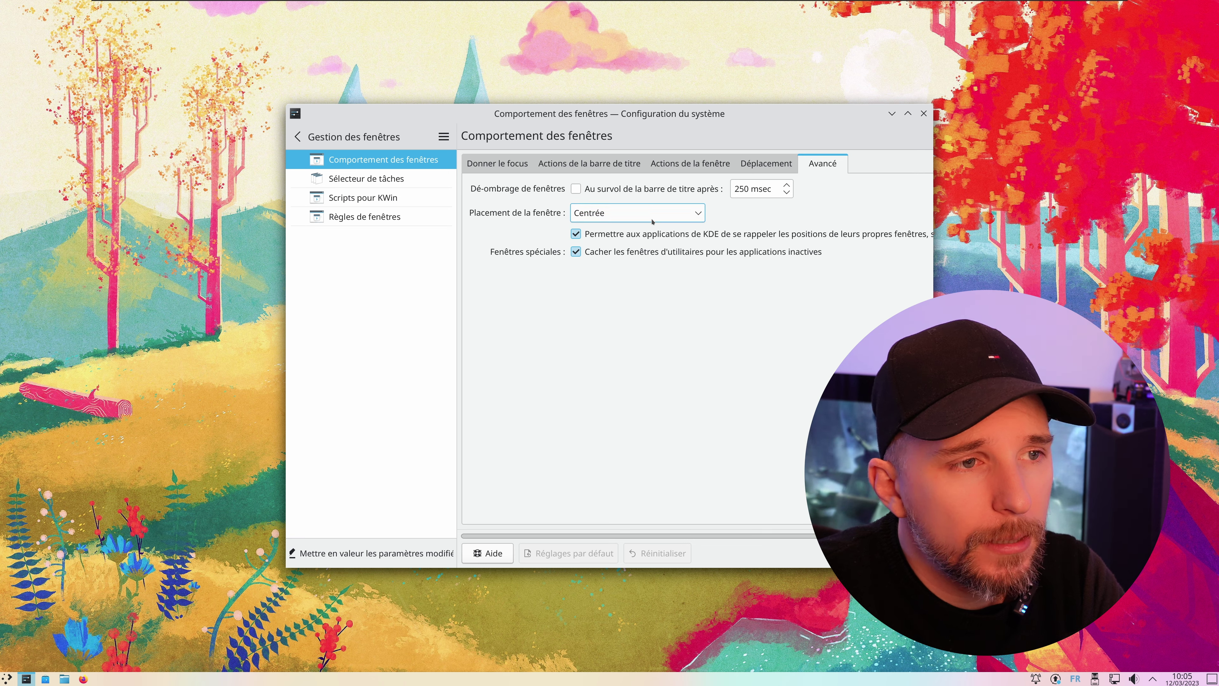
- Open the task switcher settings (Sélecteur de tâches), preview the Breeze visualisation and check which other layouts are offered
left_click(402, 178)
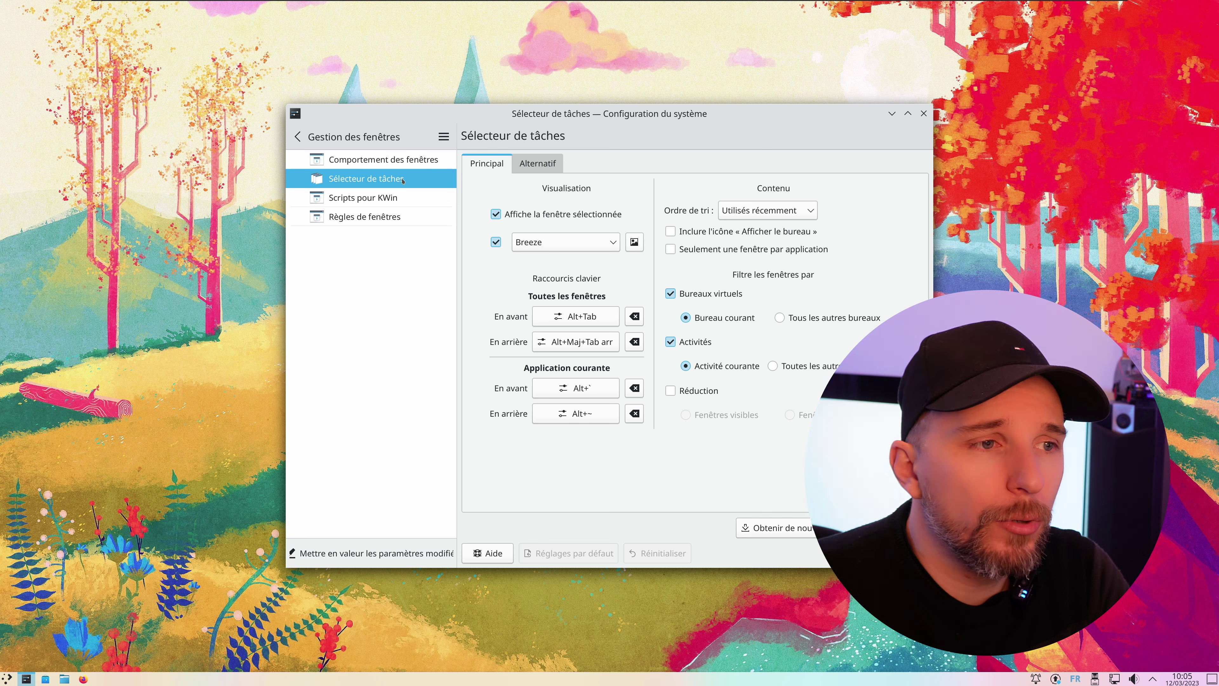
left_click(634, 241)
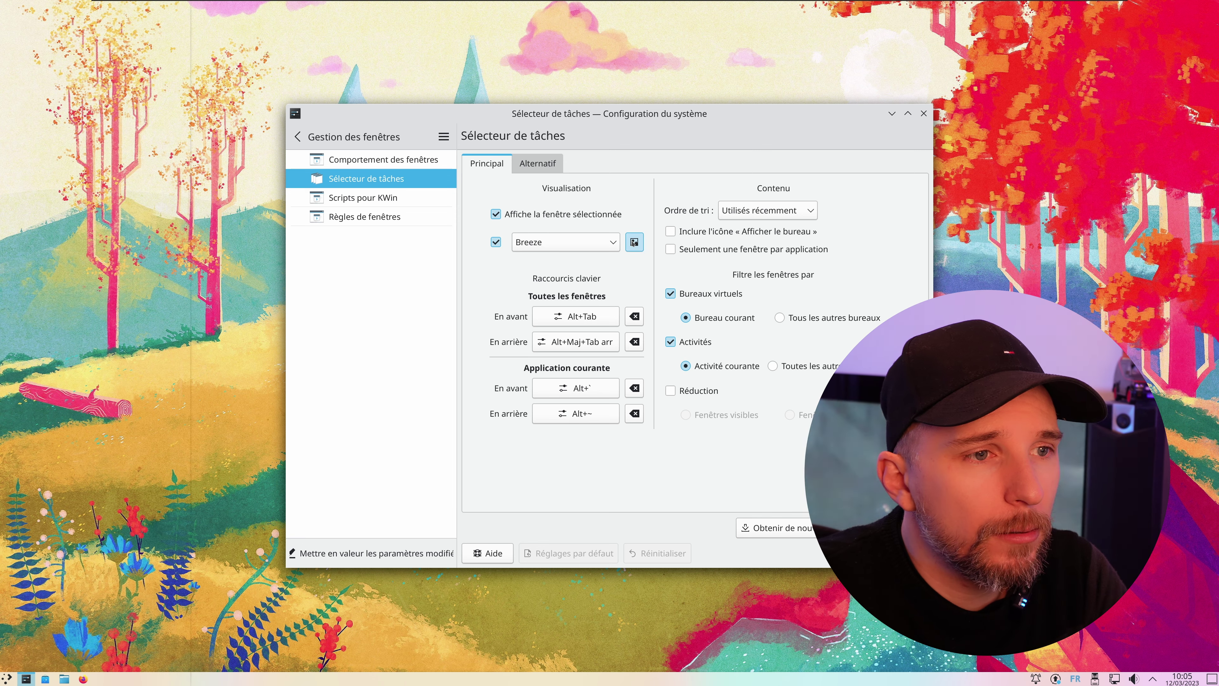
key("Num_Lock")
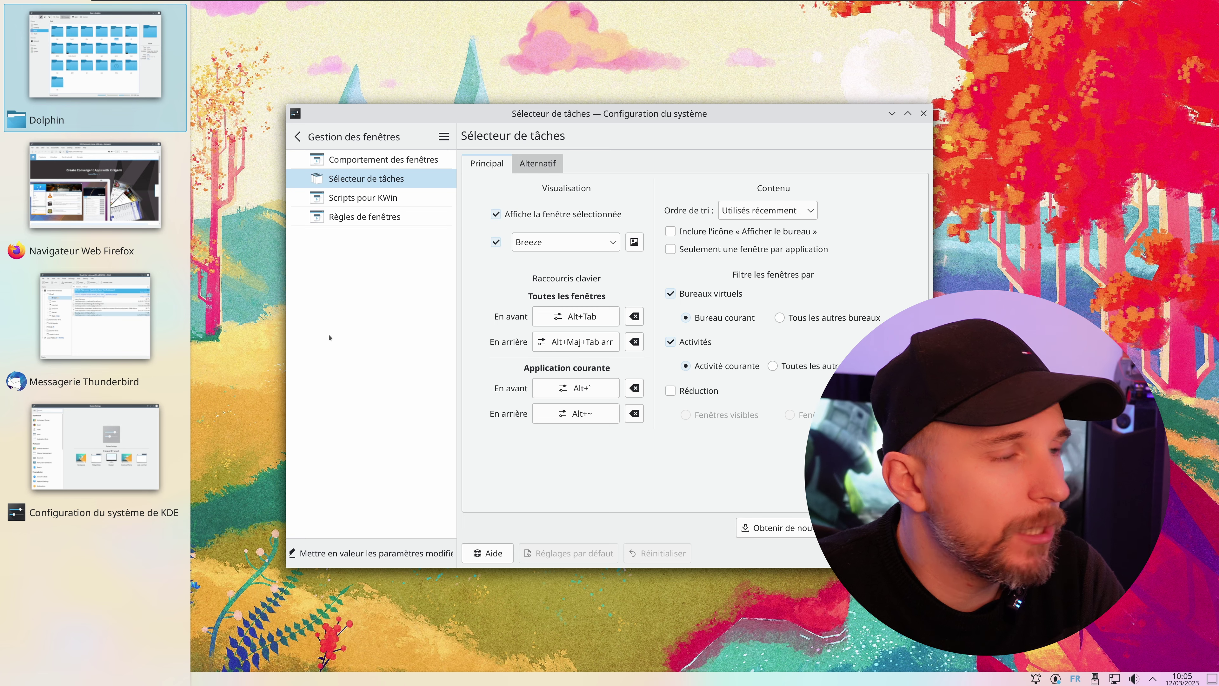
left_click(605, 249)
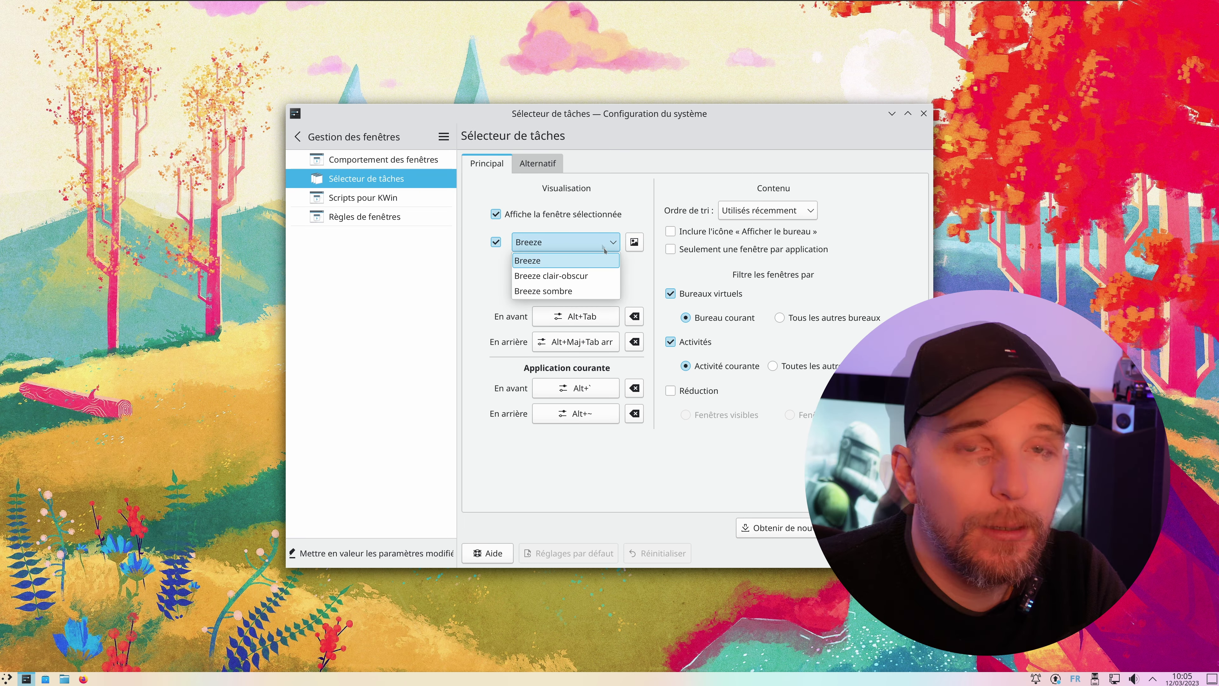
left_click(641, 261)
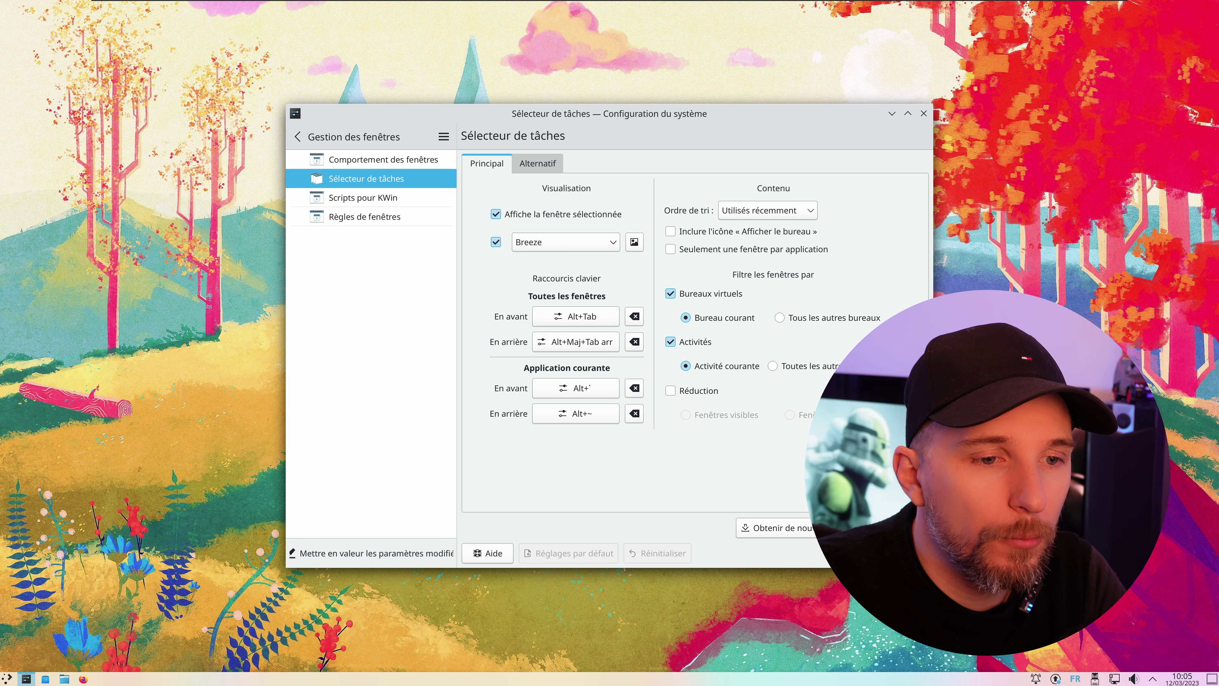
- Download and install the MediumDefault task switcher layout from the online collection, and close the download dialog
left_click(777, 527)
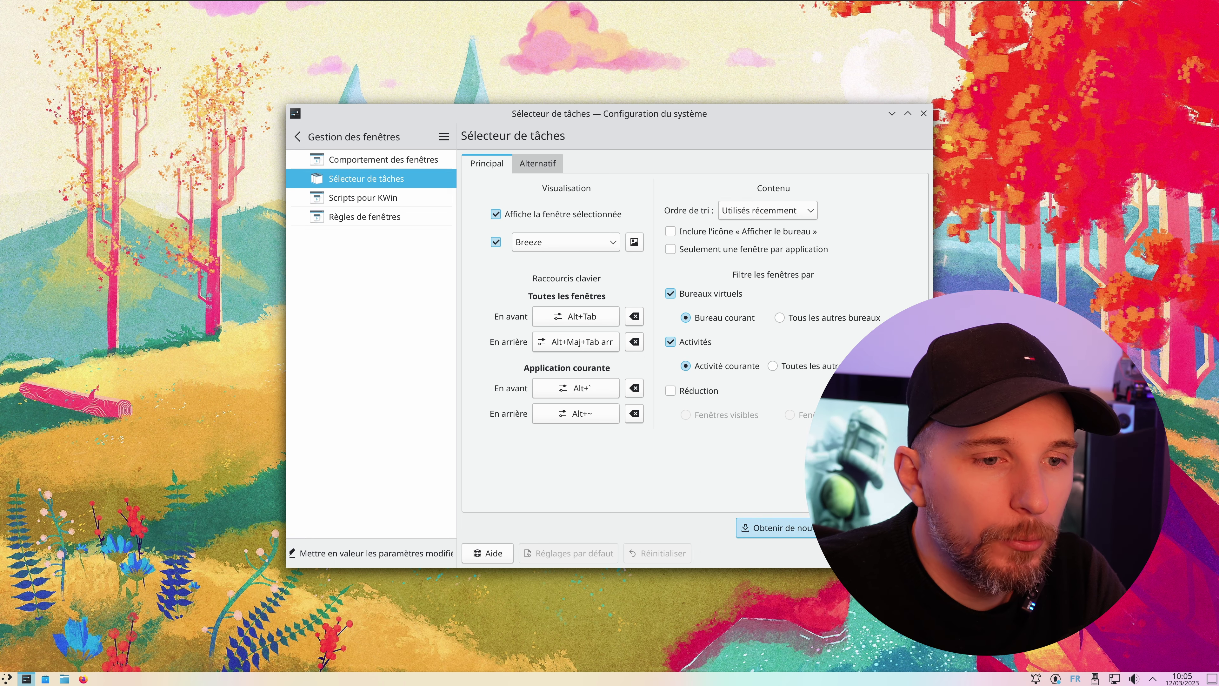
mouse_move(723, 276)
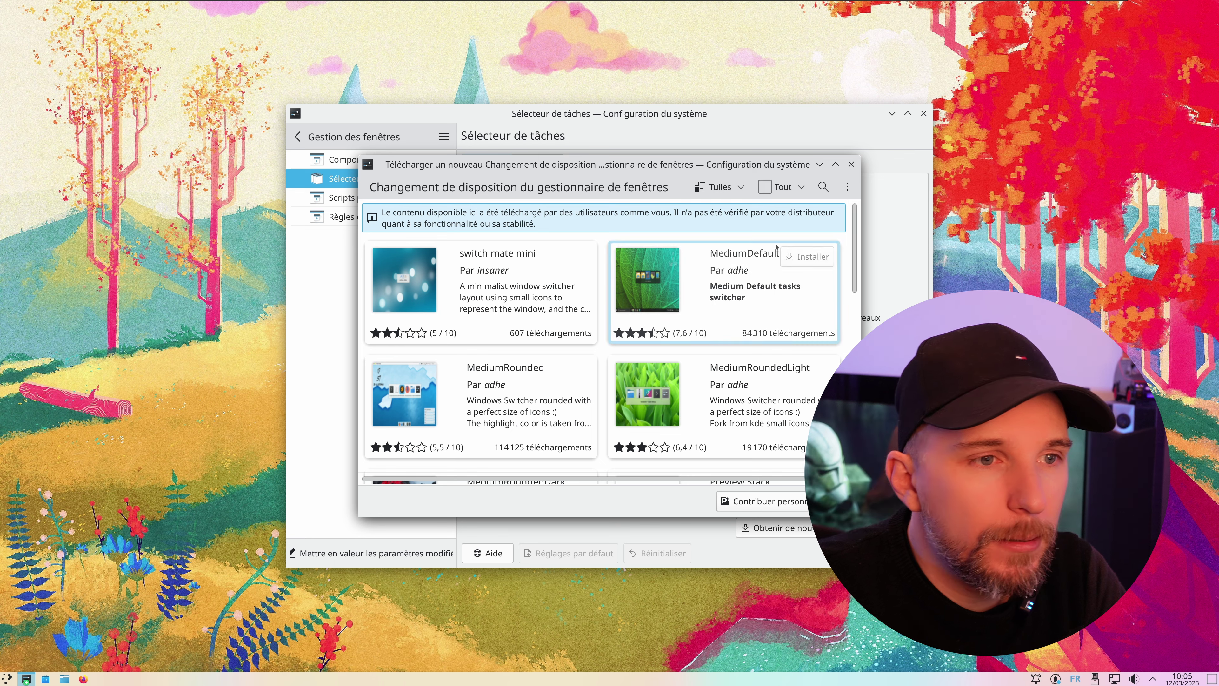
left_click(791, 259)
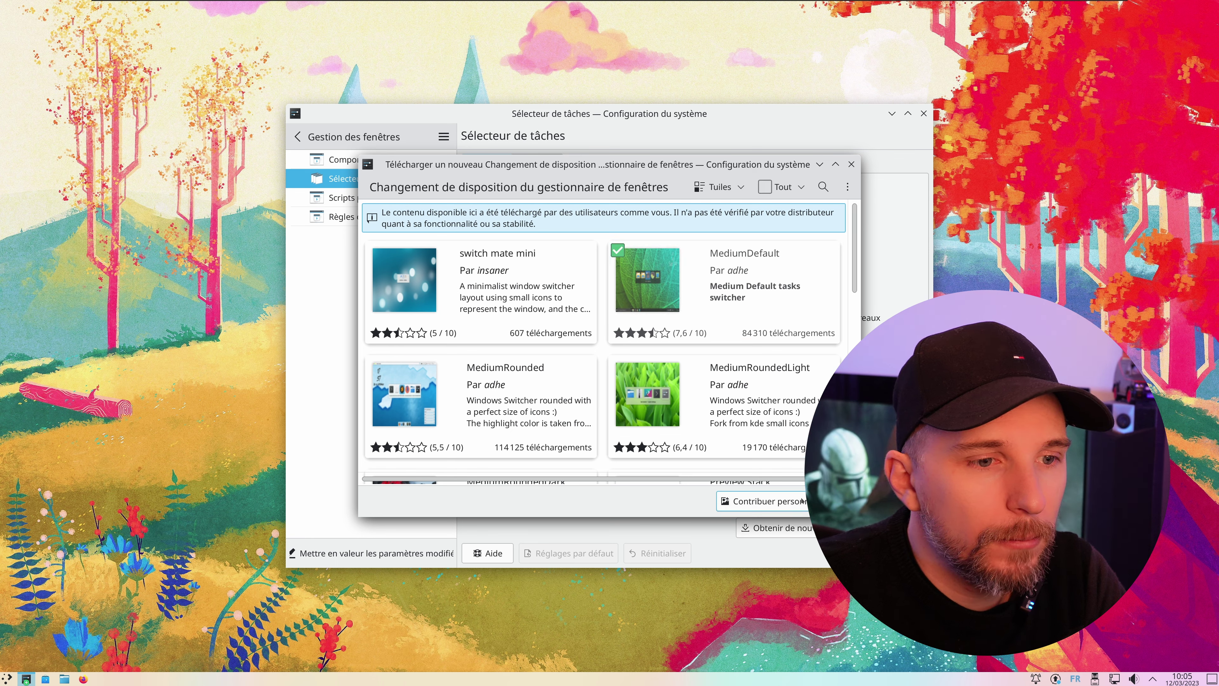
left_click(851, 165)
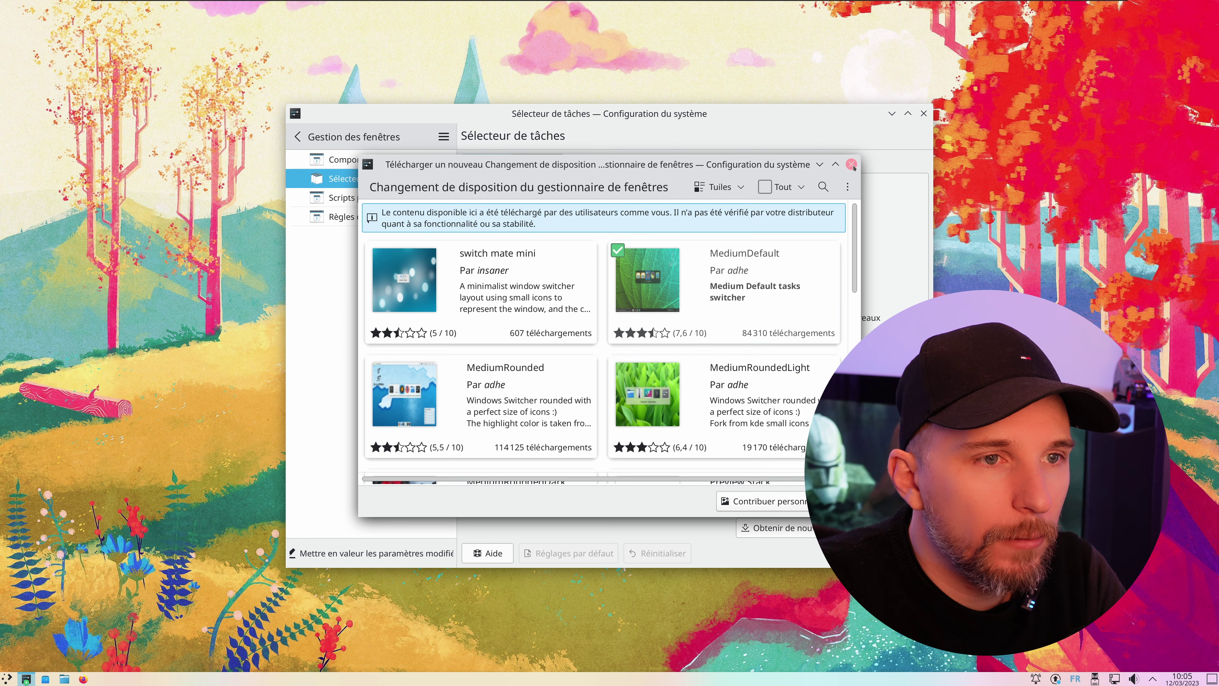
- Set the main task switcher visualisation to MediumDefault, apply the change and preview the layout
left_click(590, 242)
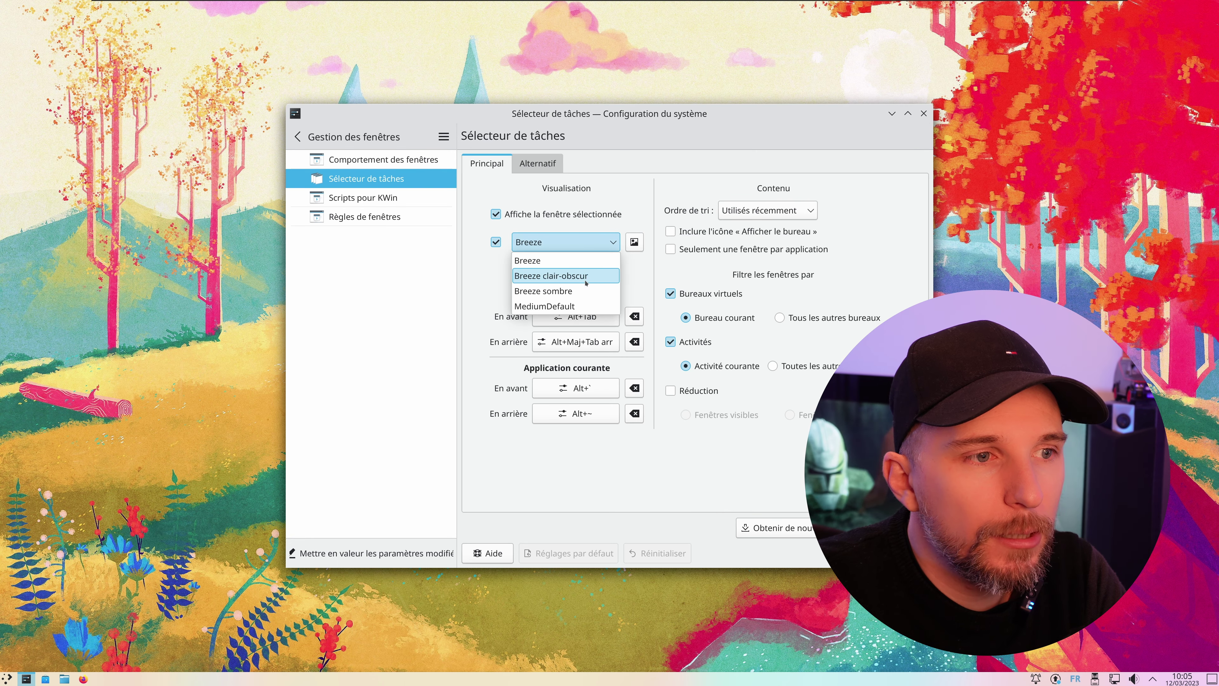
left_click(544, 306)
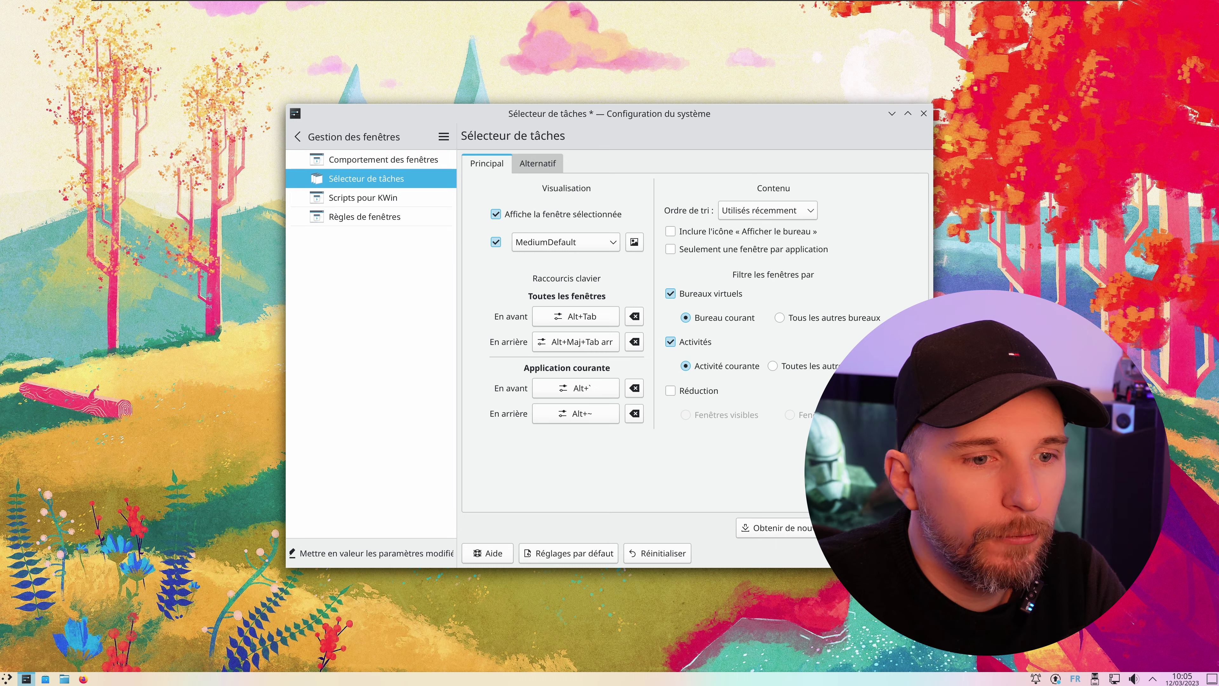
left_click(899, 554)
left_click(636, 243)
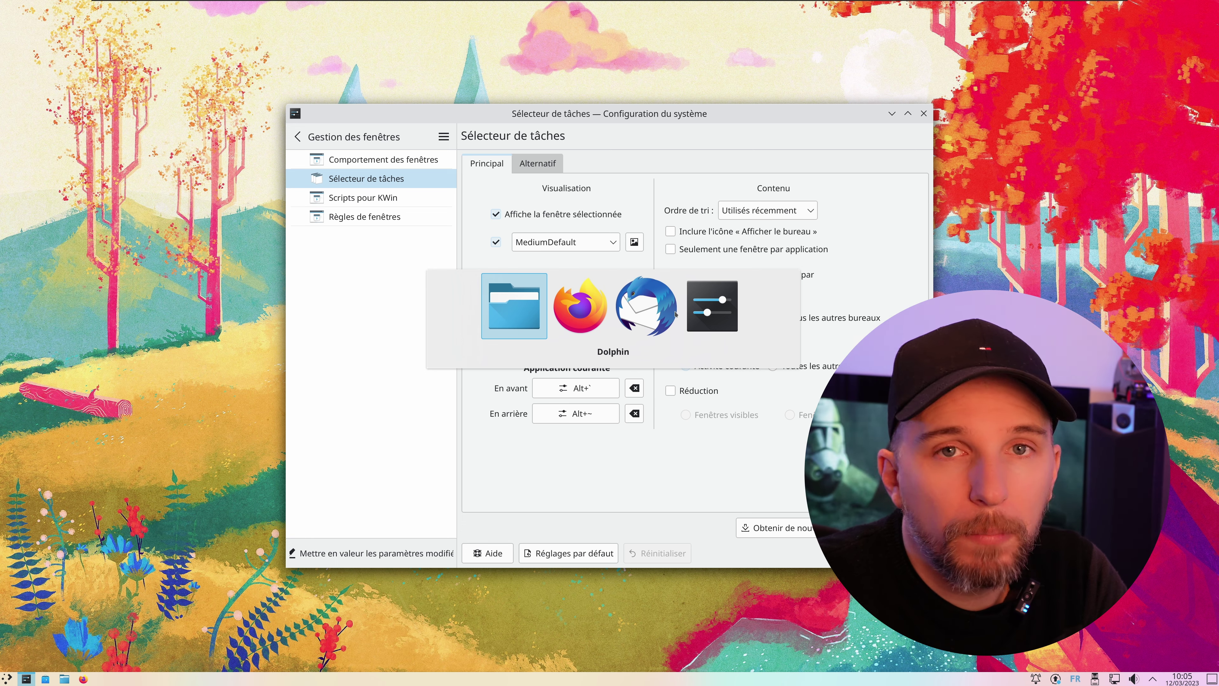
key("Num_Lock")
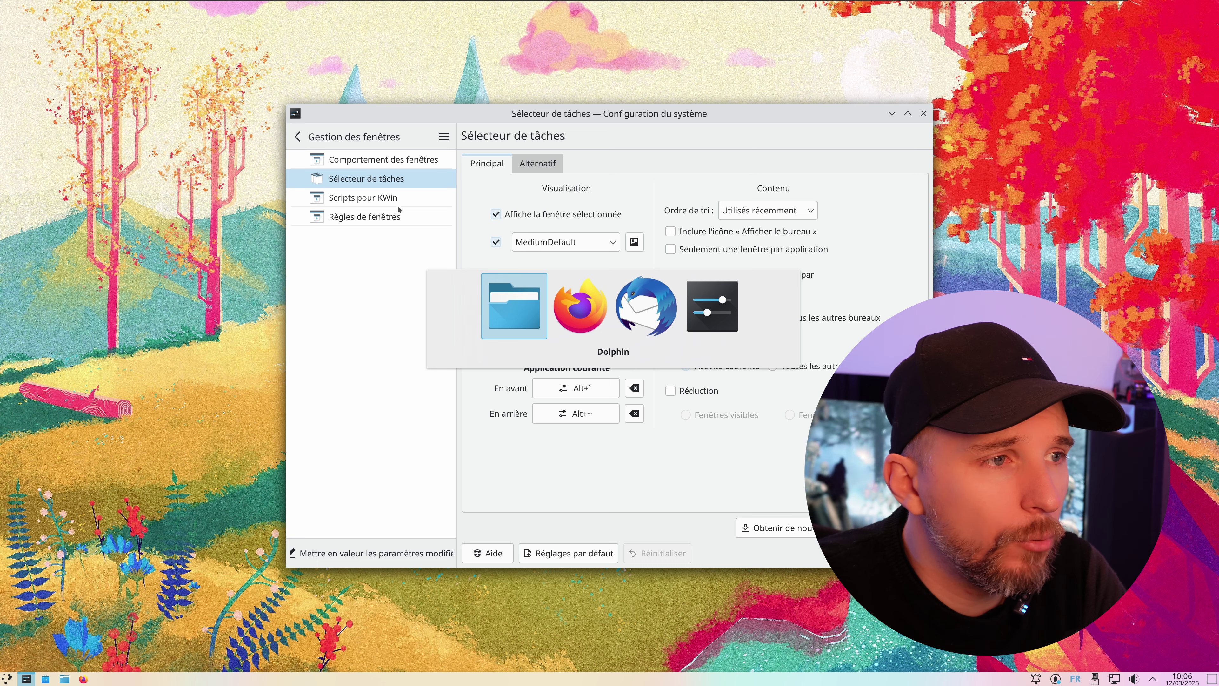
left_click(457, 263)
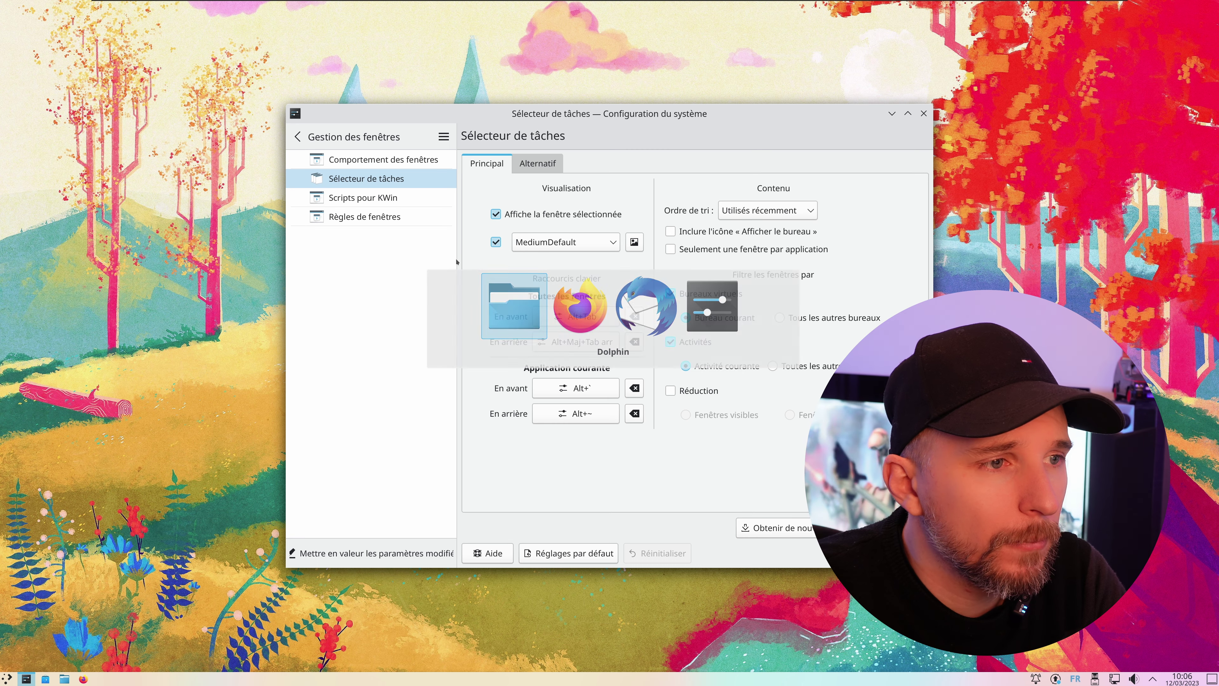
- Open the KWin scripts settings and search the downloadable scripts for "sticky", clearing and repeating the search
left_click(397, 201)
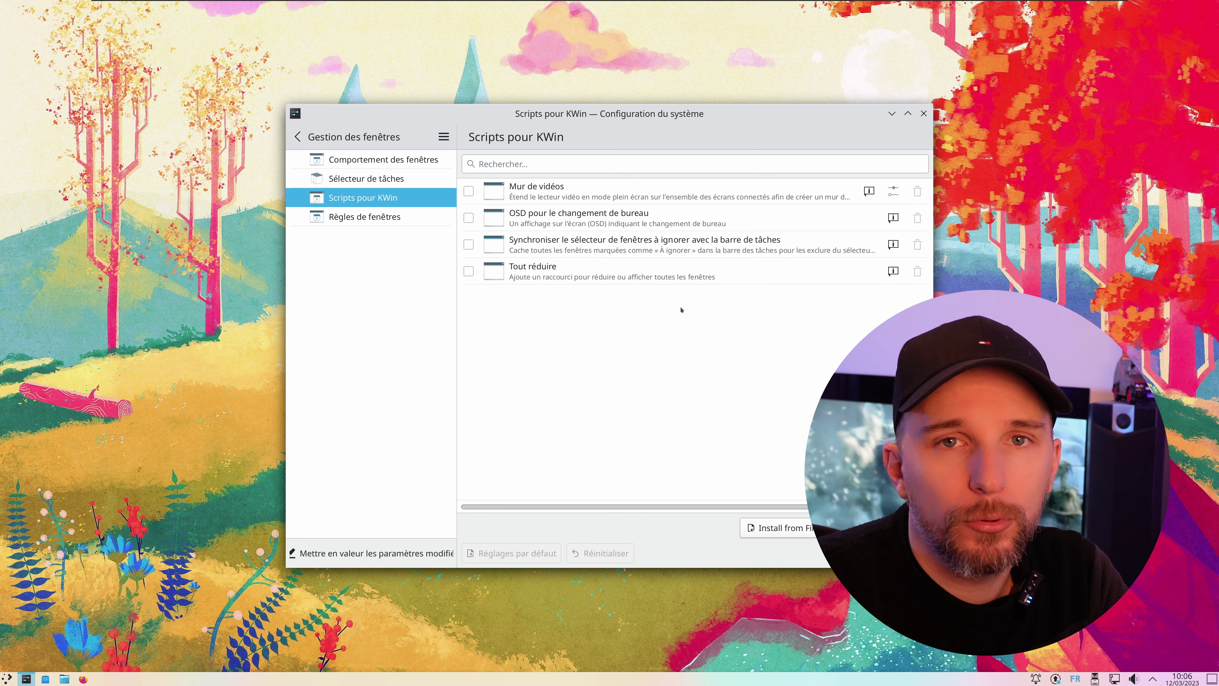
mouse_move(763, 111)
left_mouse_down()
mouse_move(688, 111)
mouse_move(762, 107)
left_mouse_up()
left_click(878, 524)
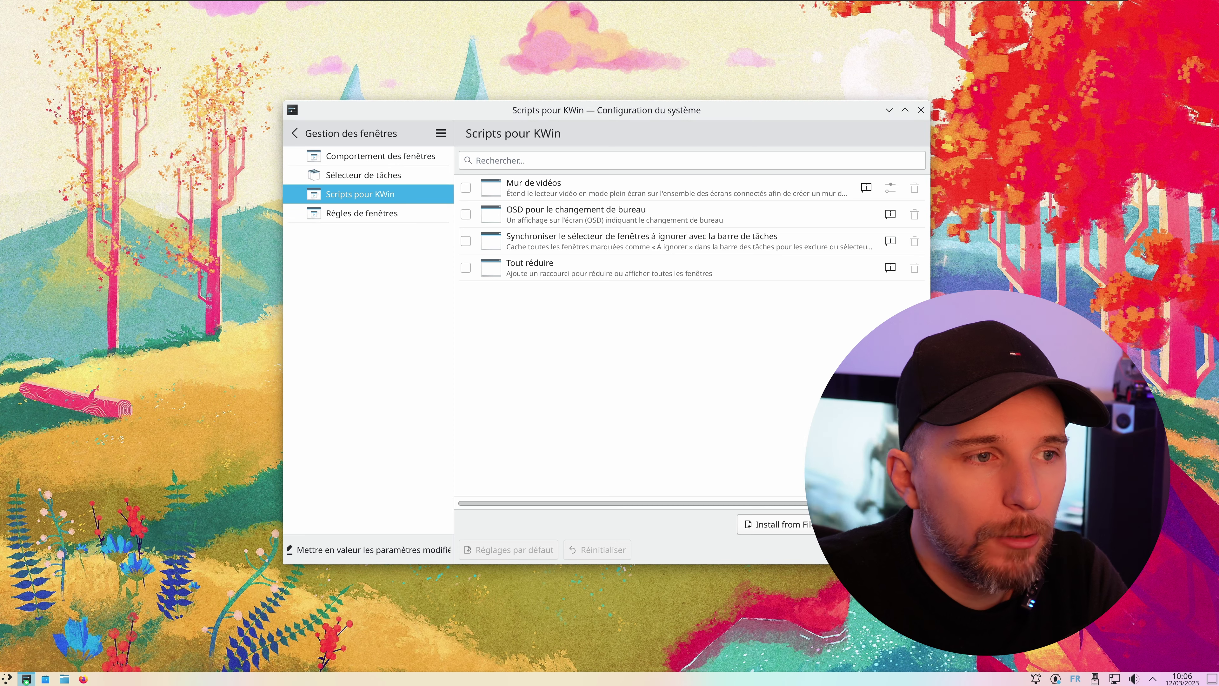
left_click(847, 187)
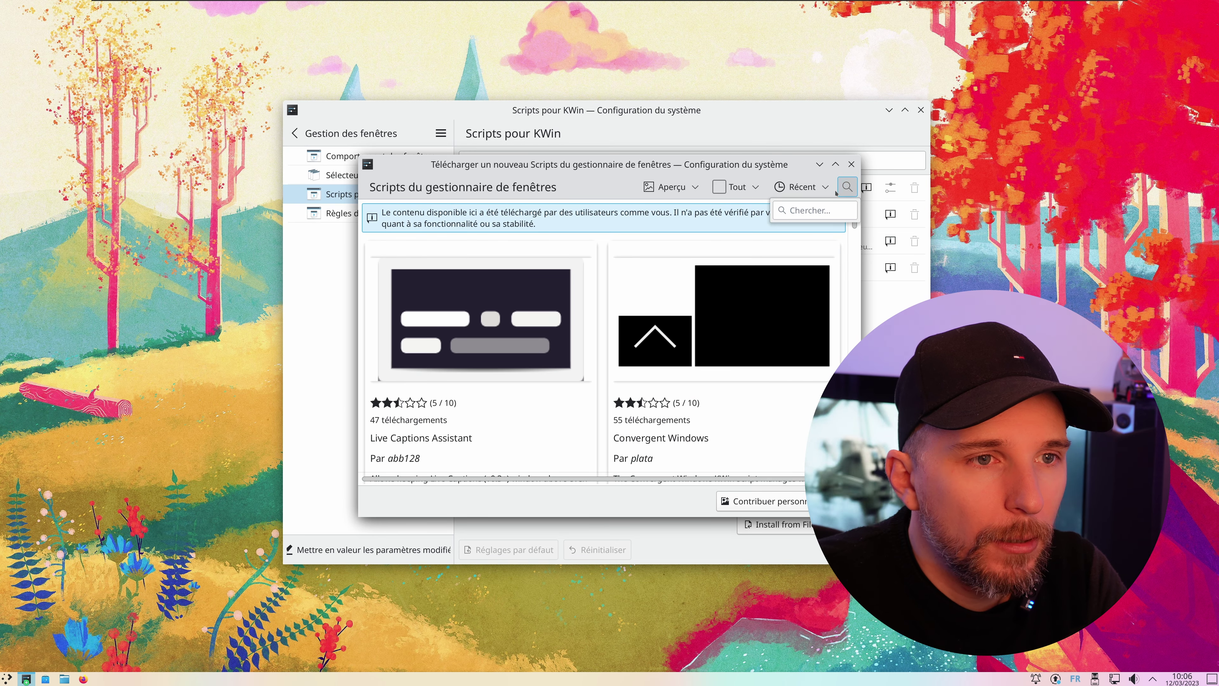
type("sticky")
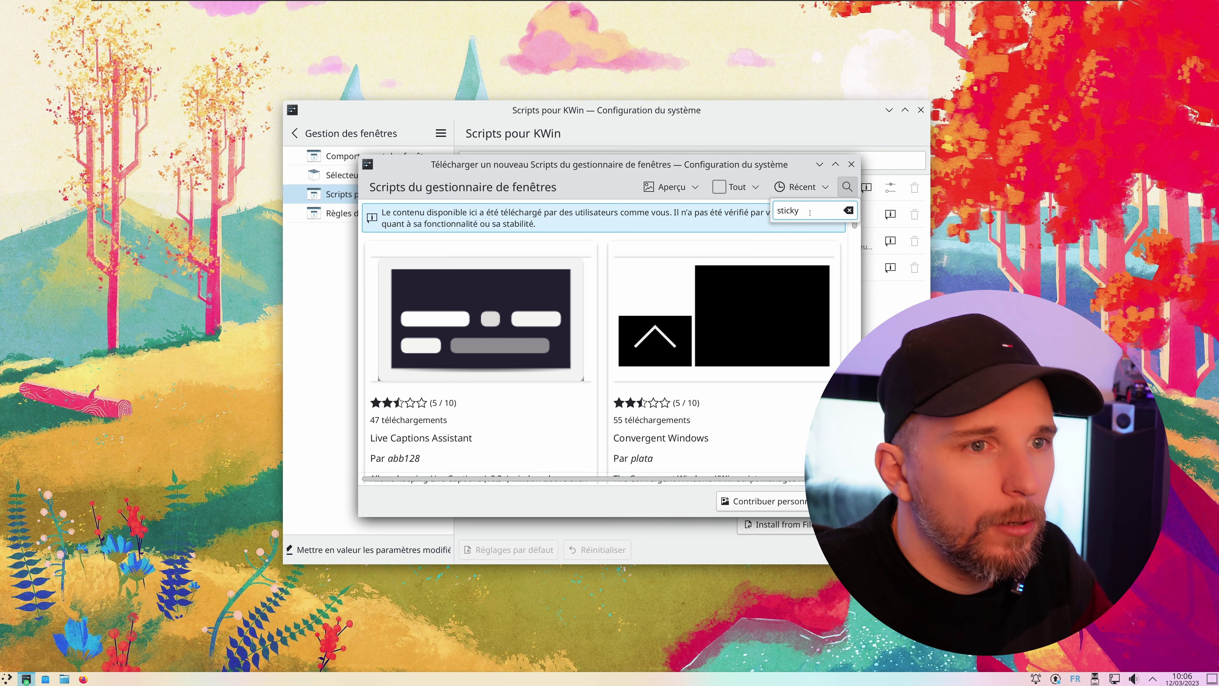
key("Return")
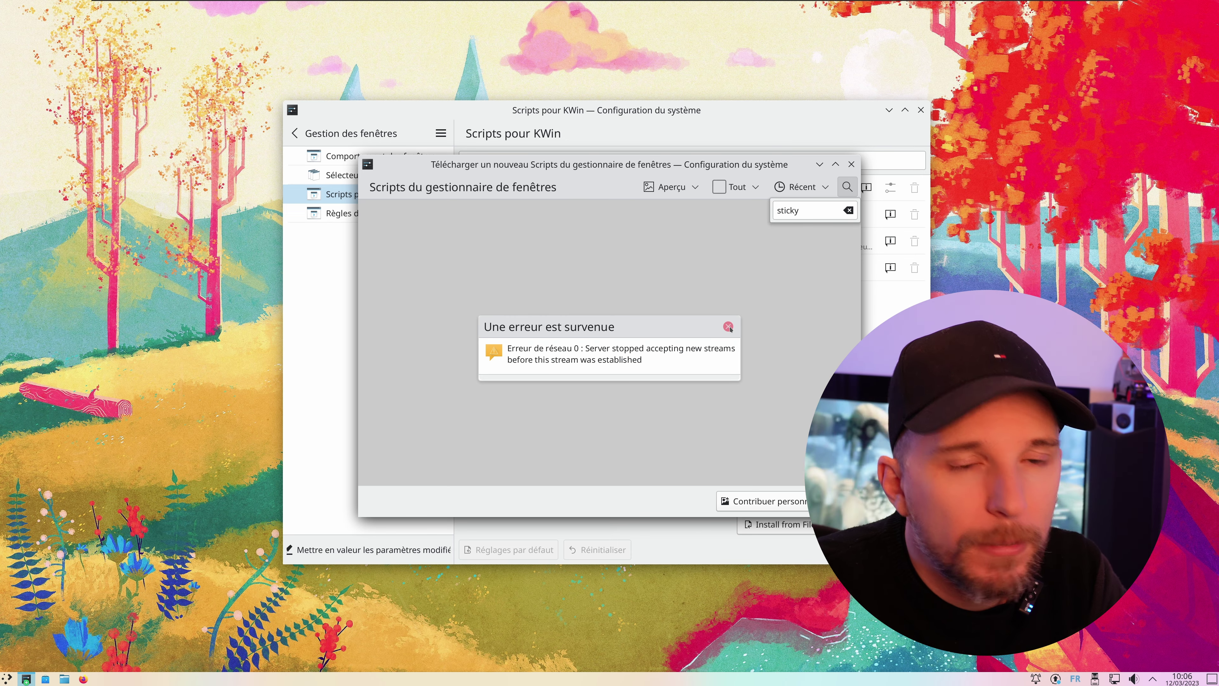
left_click(849, 211)
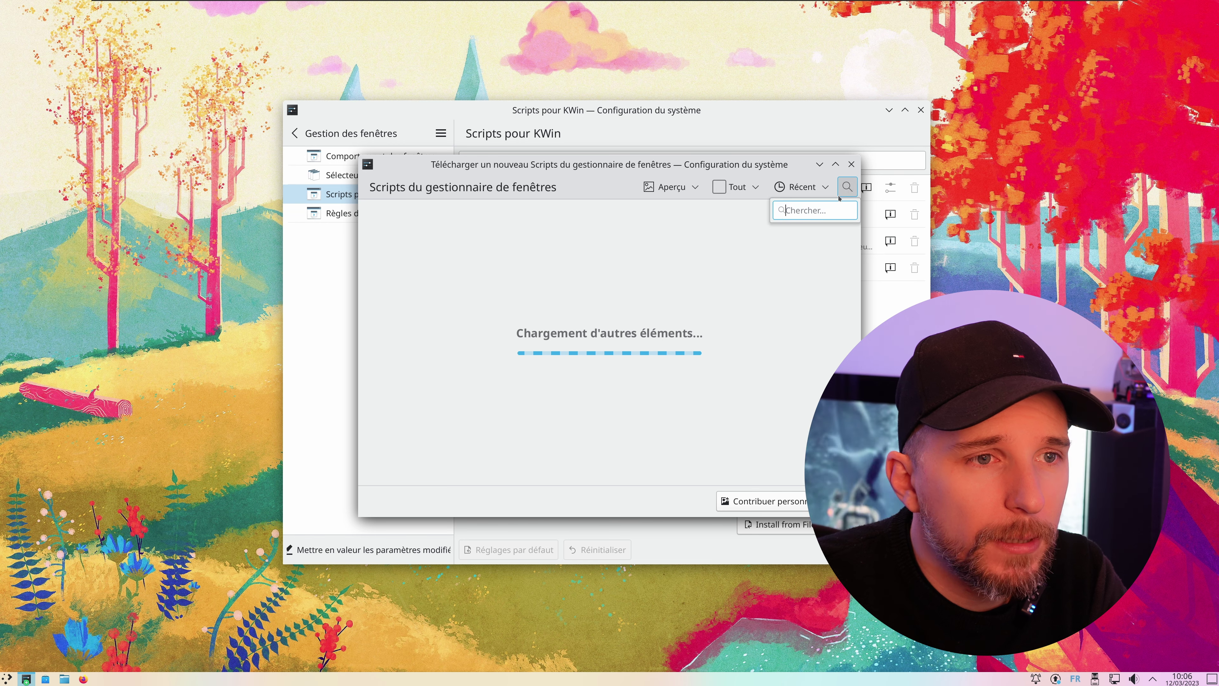
type("stic")
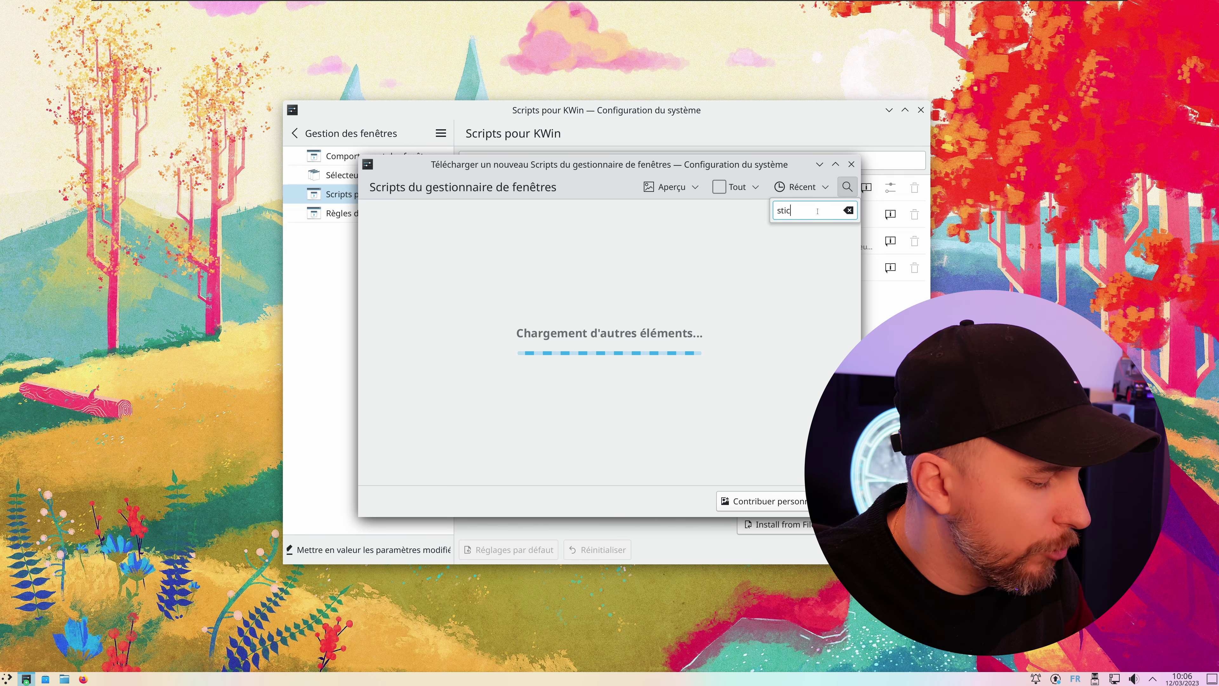
type("ky")
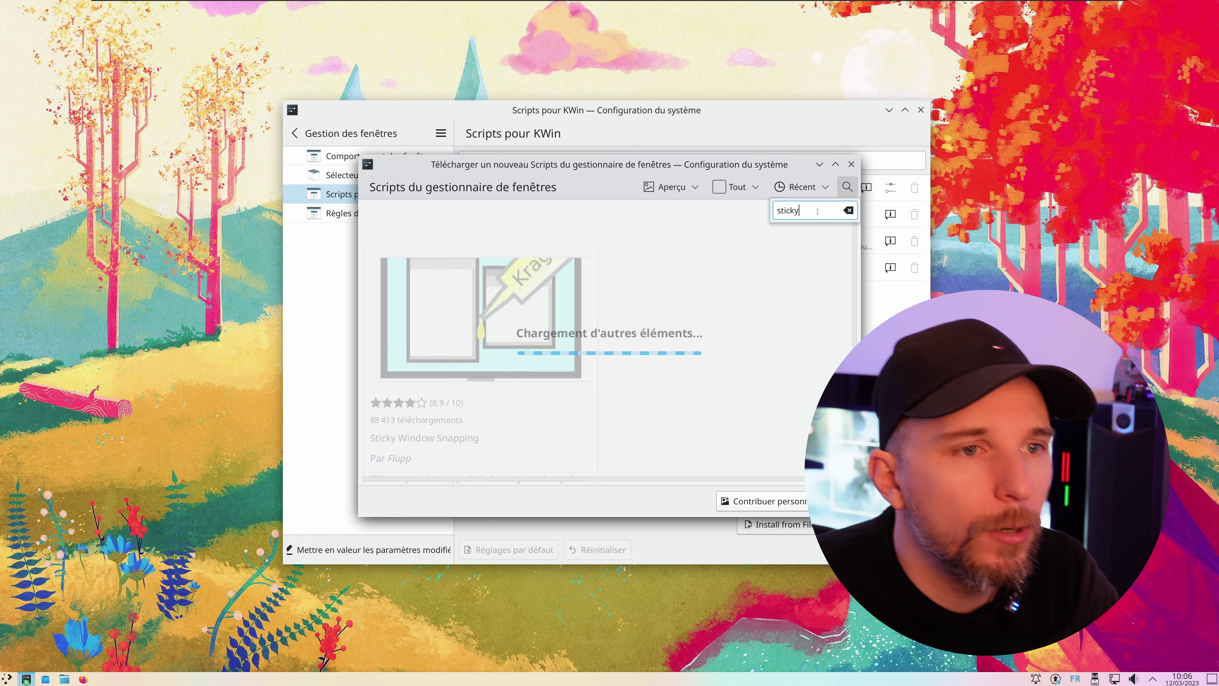
- Install sticky-window-snapping-v1.0.1.kwinscript for Sticky Window Snapping, enable the script in the KWin scripts list and apply
left_click(557, 382)
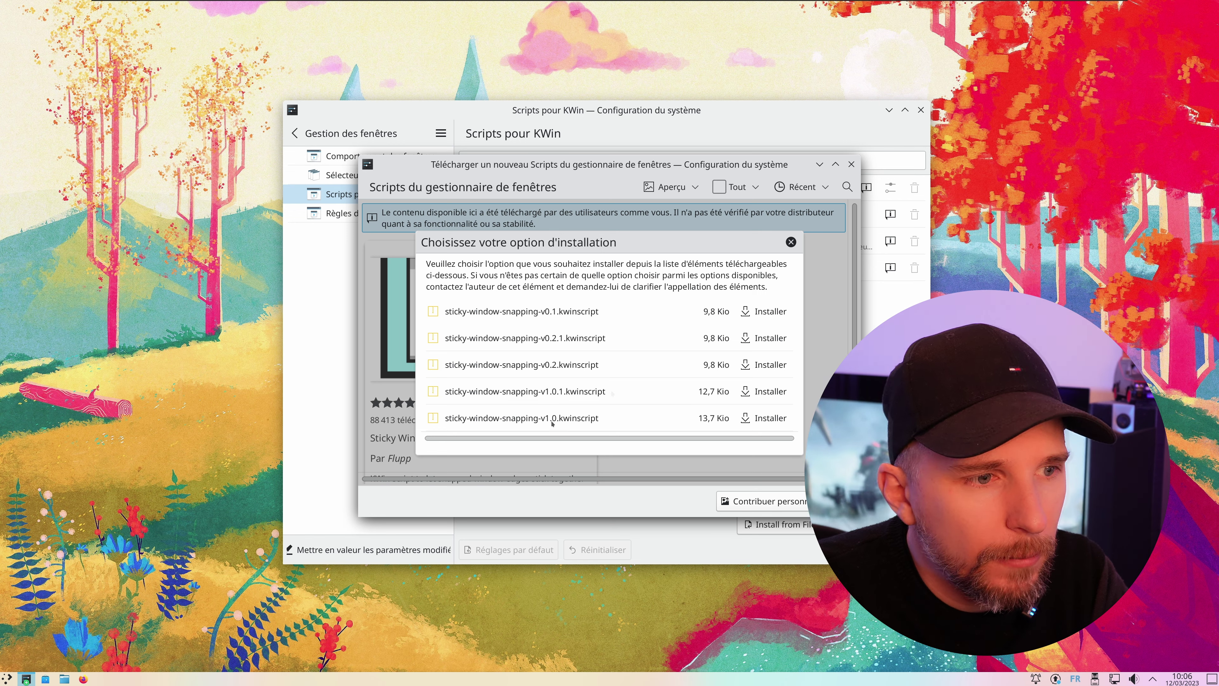
left_click(772, 392)
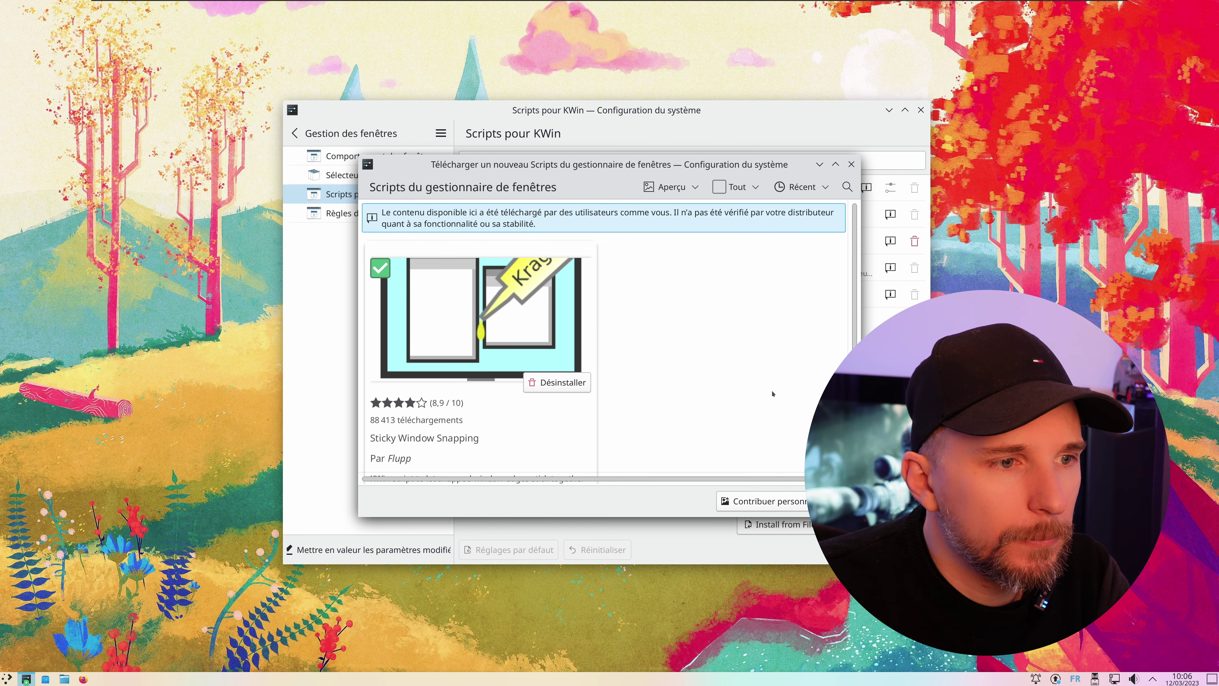
left_click(851, 164)
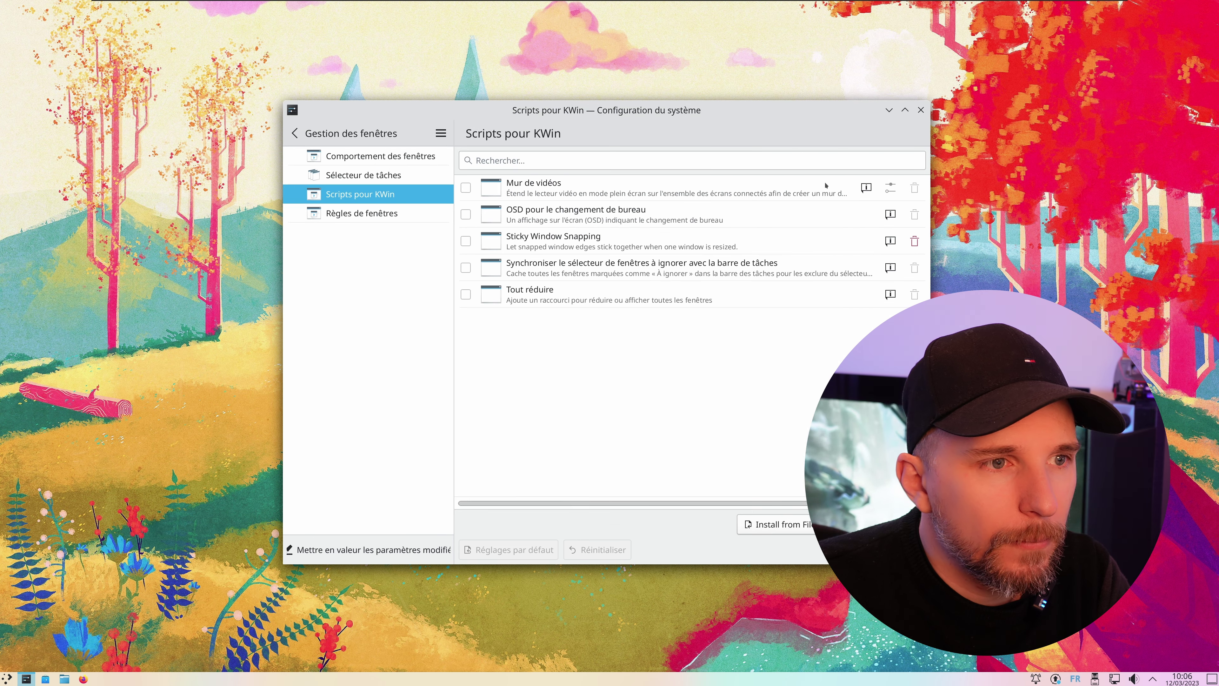
left_click(465, 242)
left_click(896, 550)
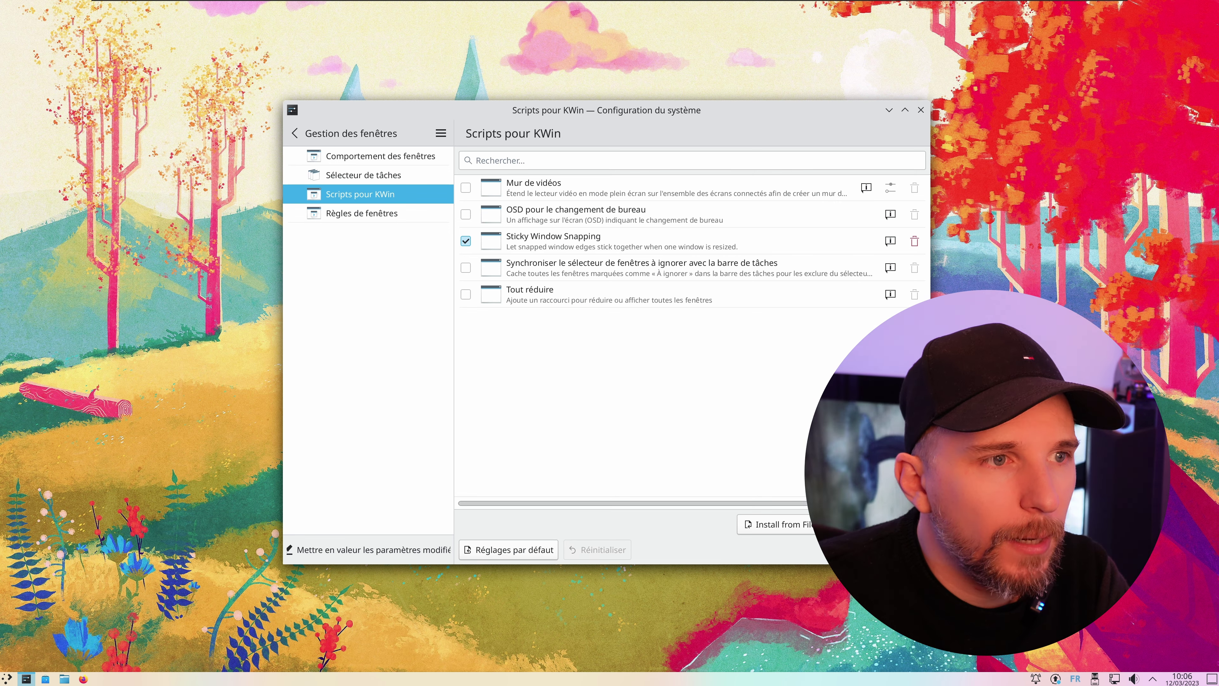
- Look at the window rules page (Règles de fenêtres) in the window management settings
left_click(406, 213)
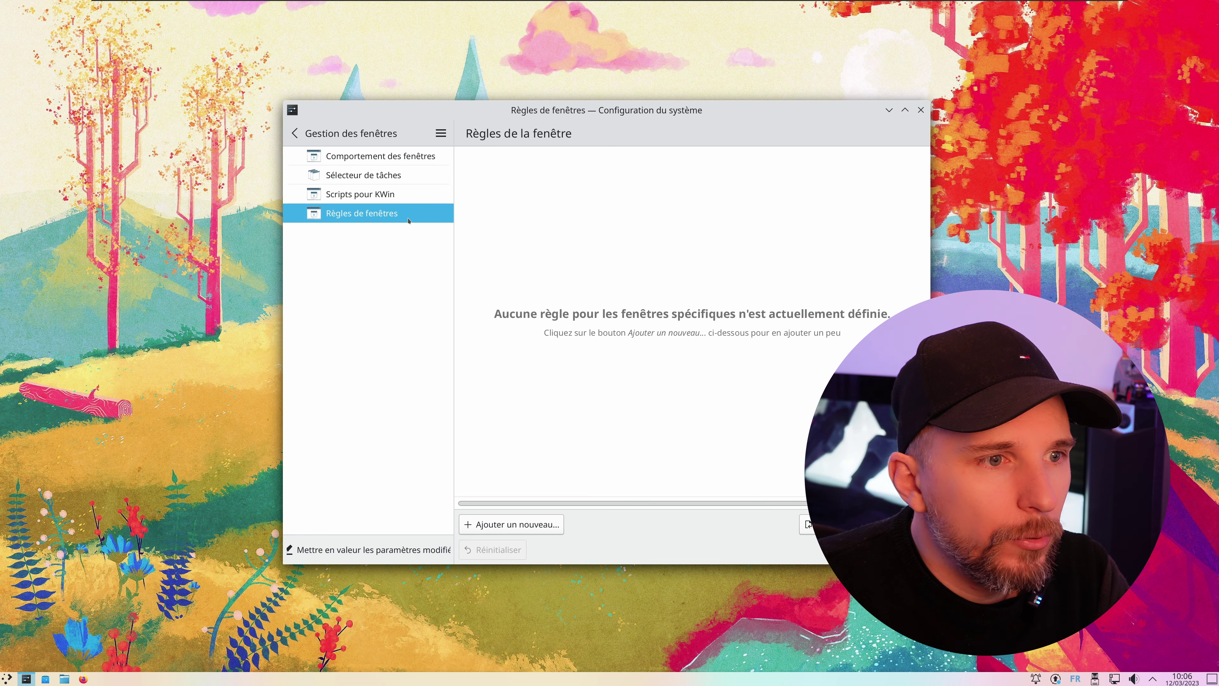
left_click(405, 201)
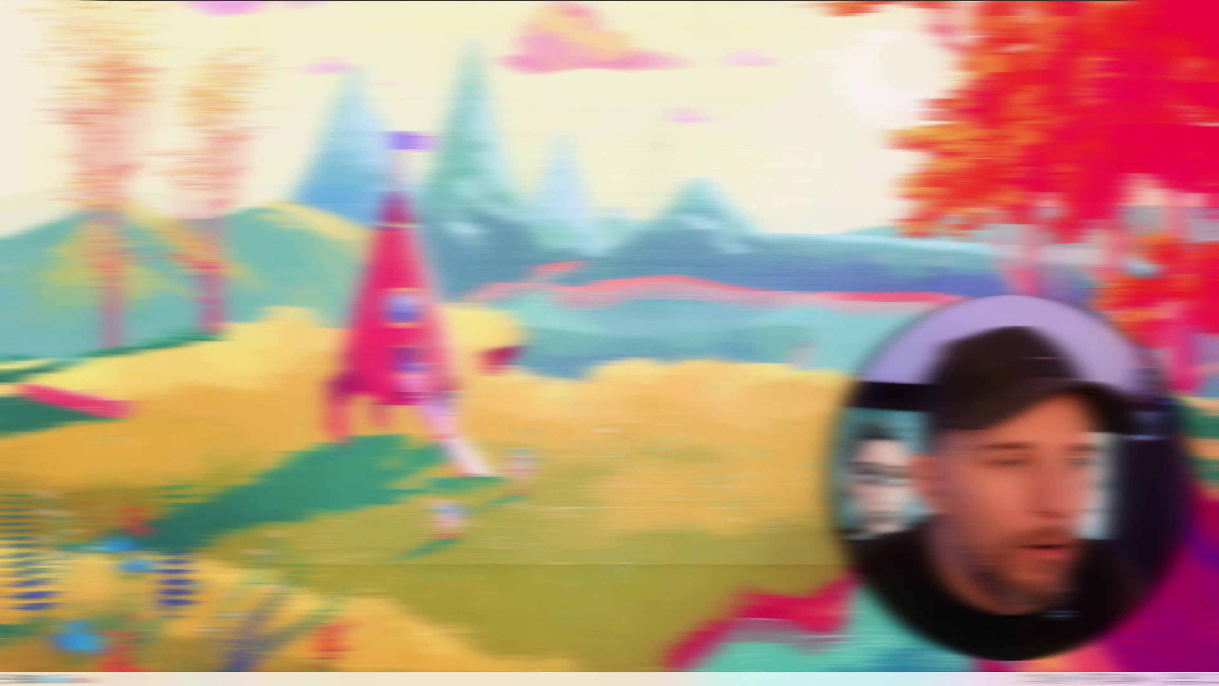
key("Num_Lock")
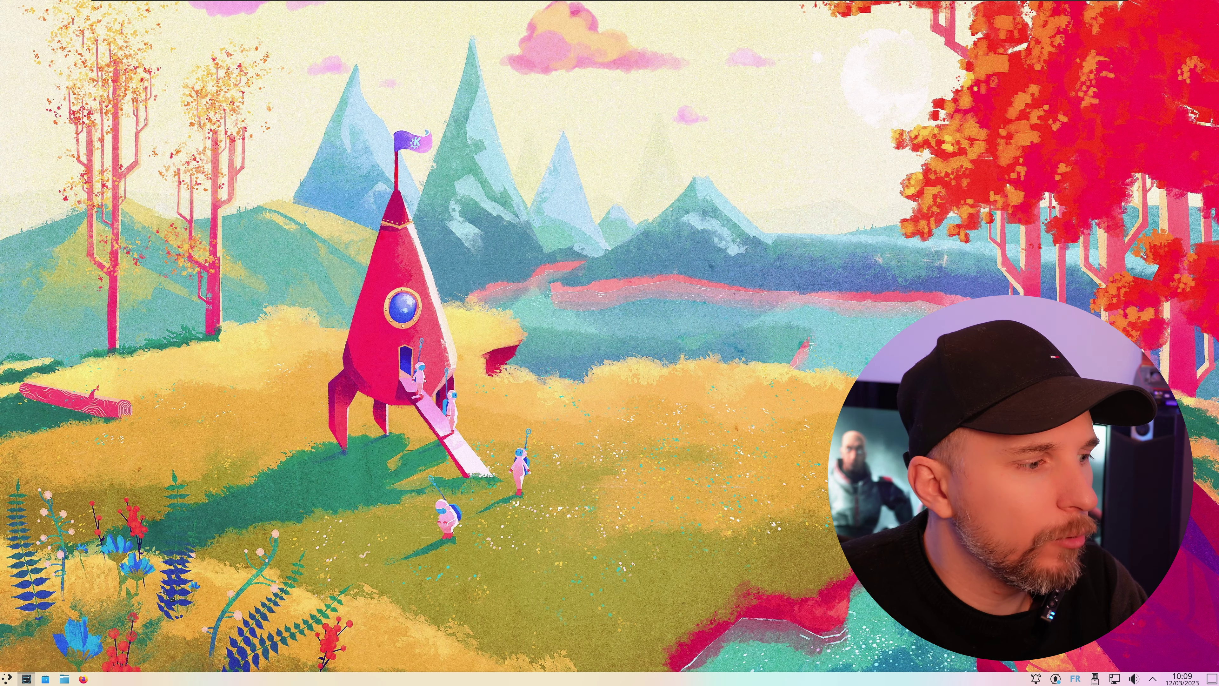
- Reopen the system settings and, under the workspace behaviour's screen edges, set the monitor's upper-left corner to Aucune action
left_click(27, 678)
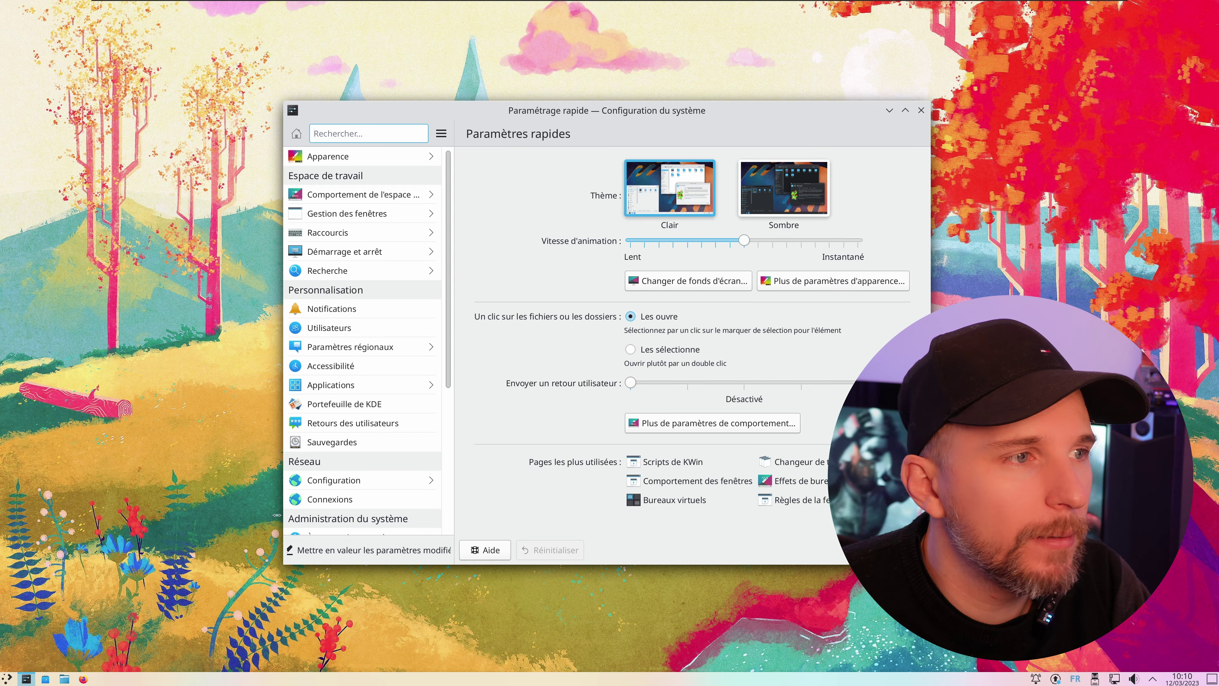
left_click(365, 194)
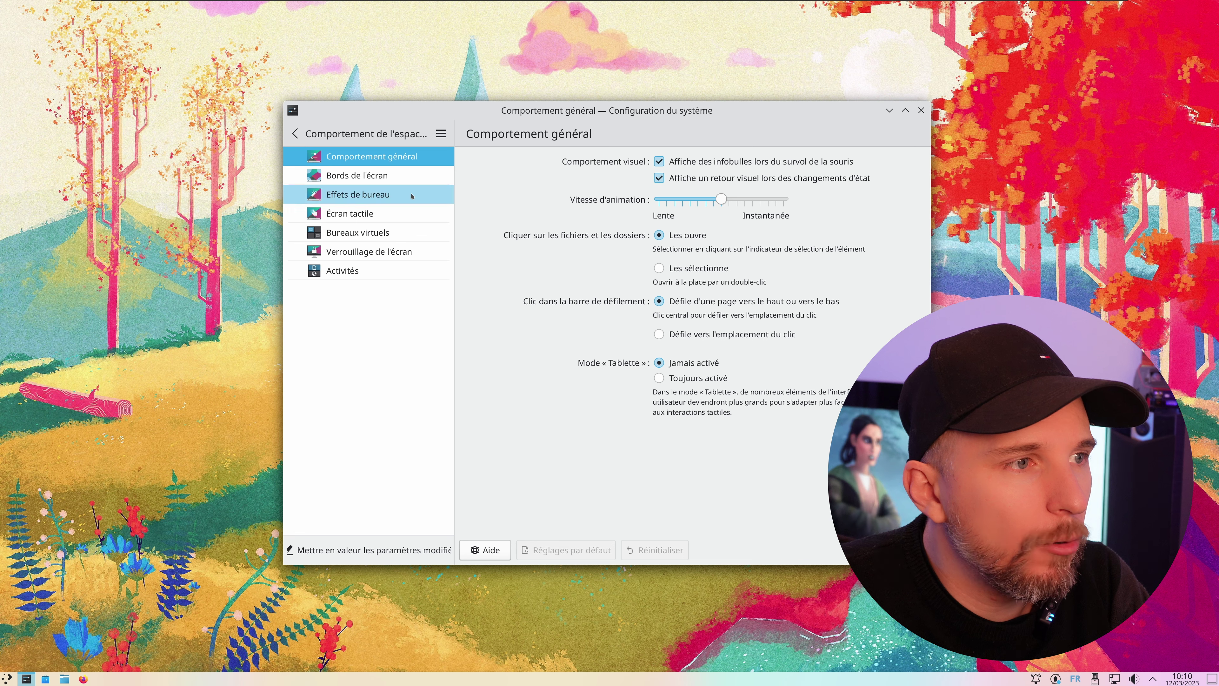
left_click(379, 176)
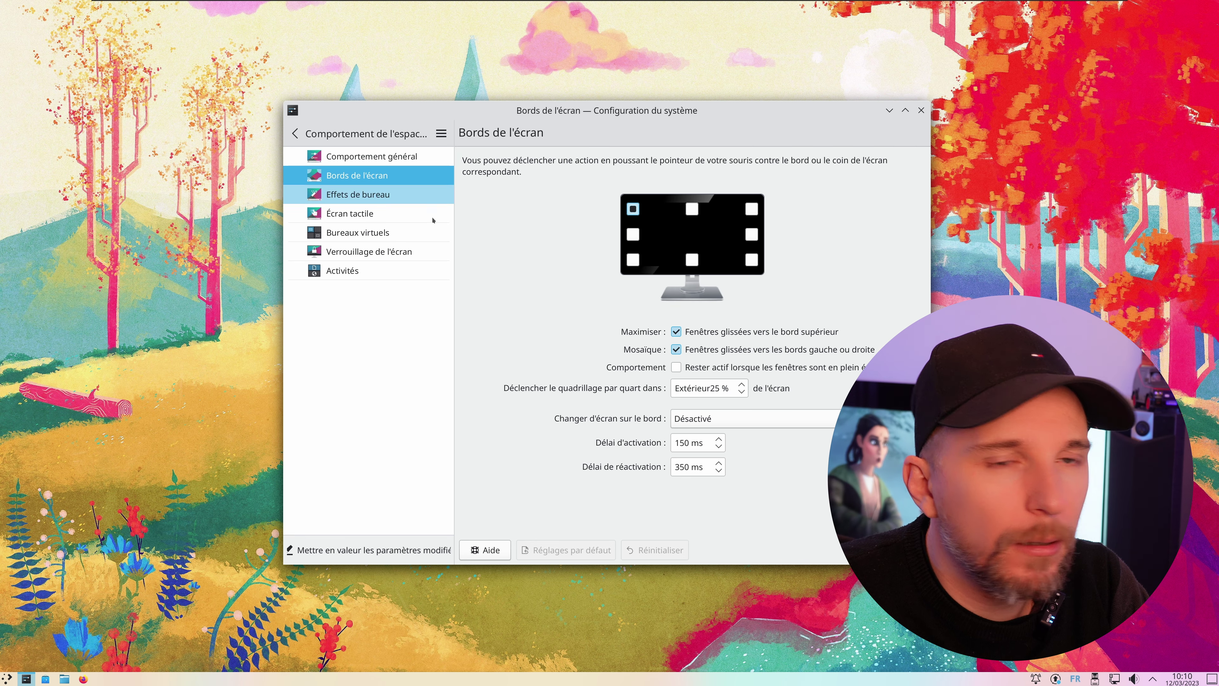
left_click(633, 210)
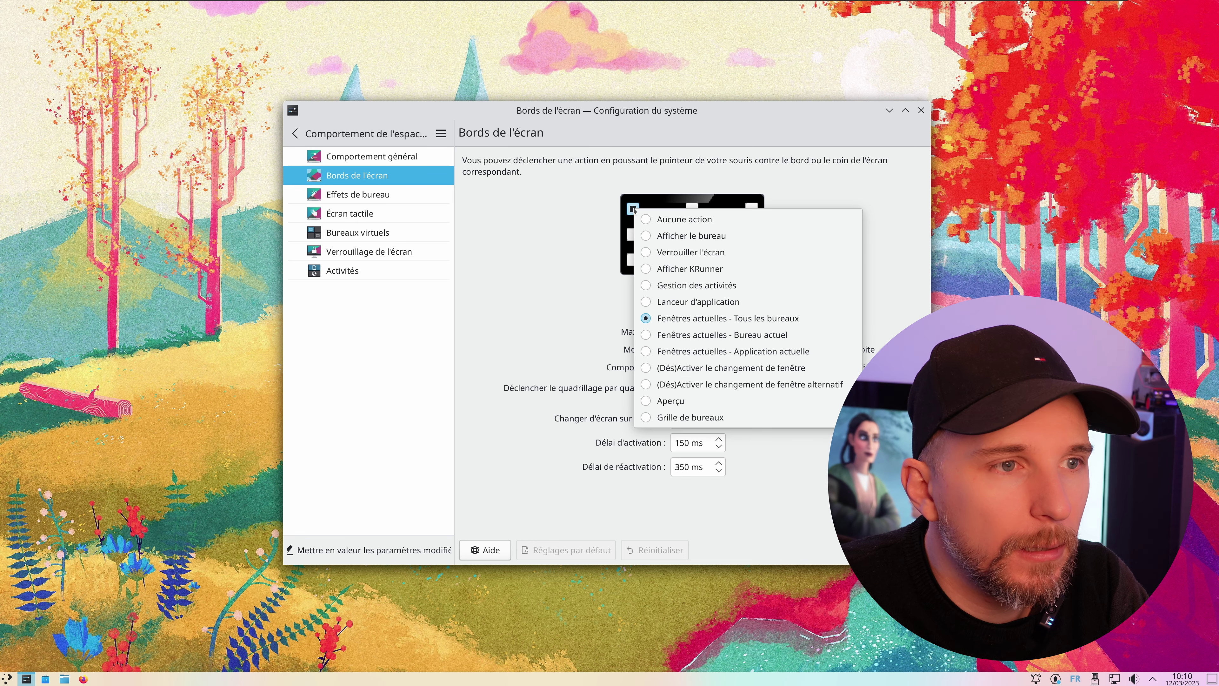
left_click(647, 220)
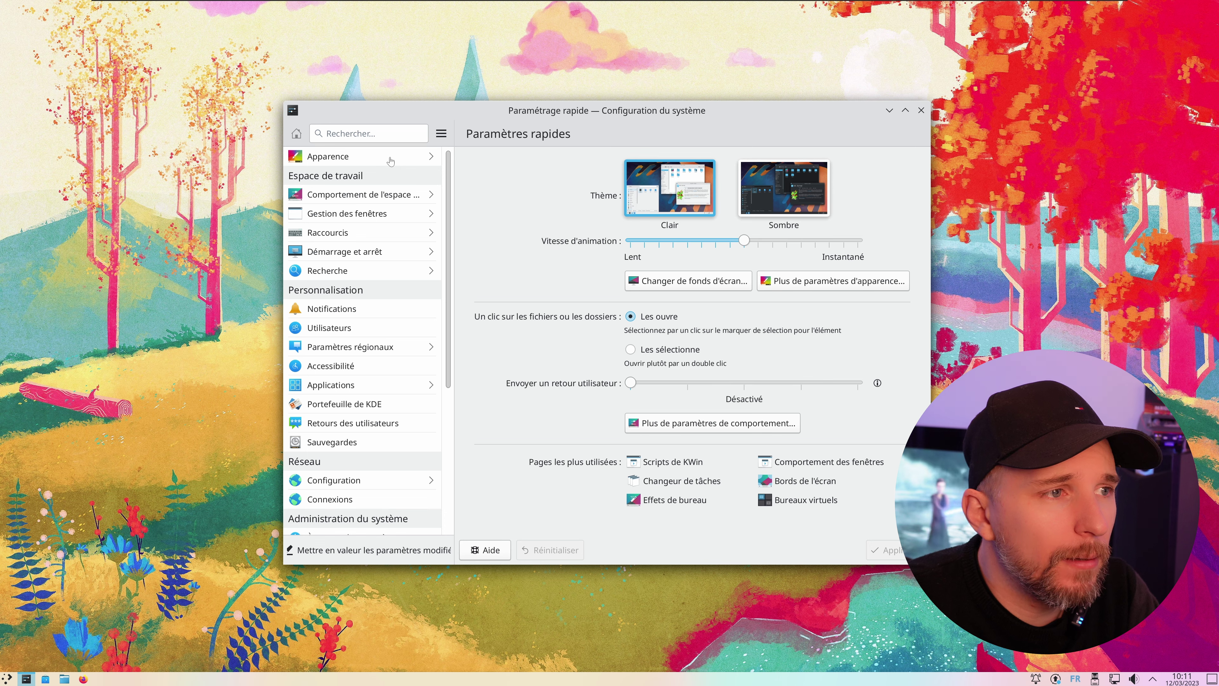
- Open the global theme settings under Apparence and search the downloadable global themes for "we10"
key("Num_Lock")
mouse_move(391, 159)
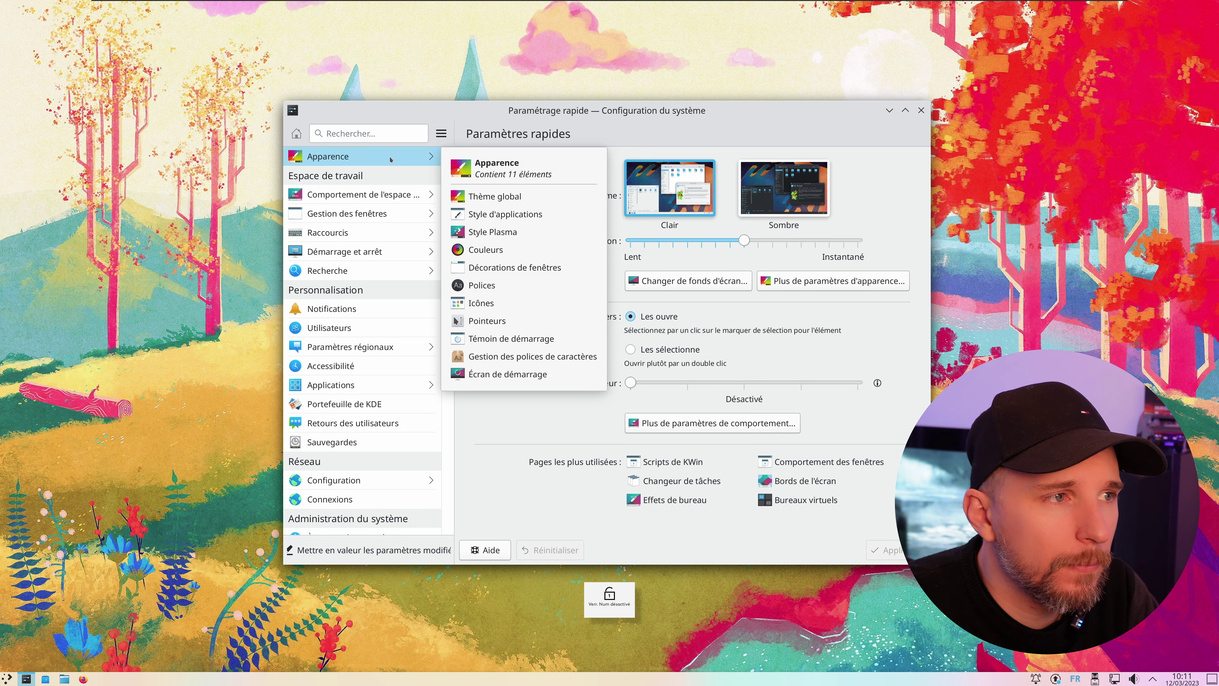
left_click(412, 157)
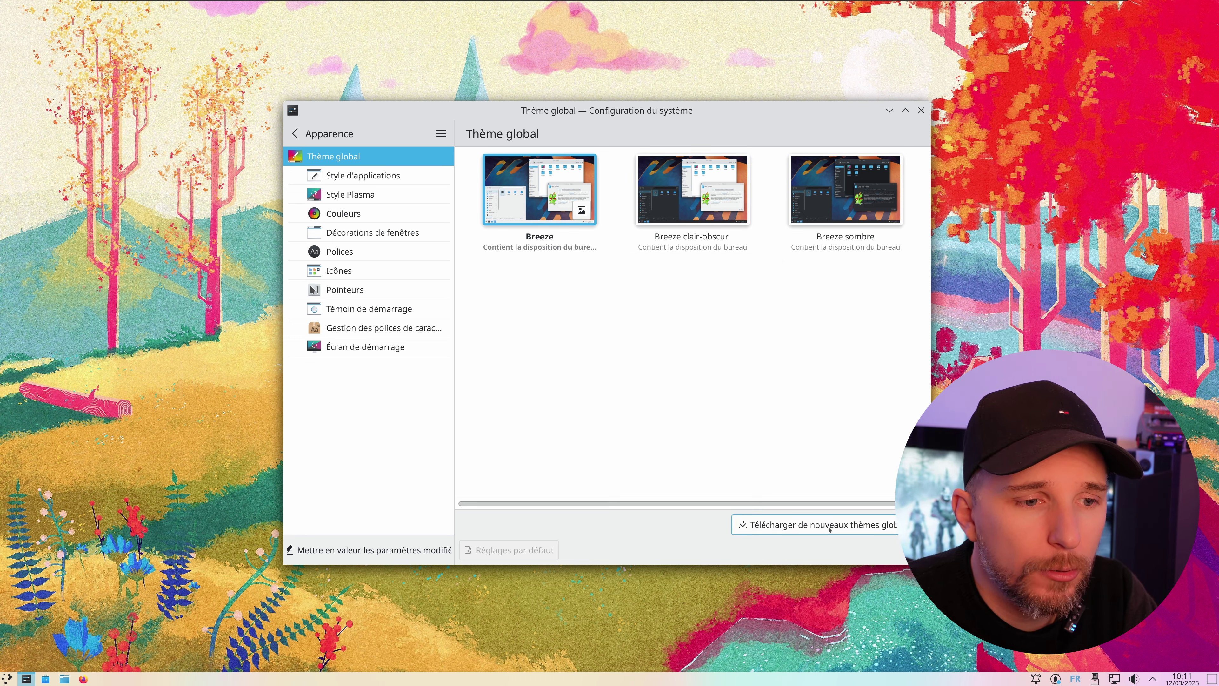
left_click(829, 526)
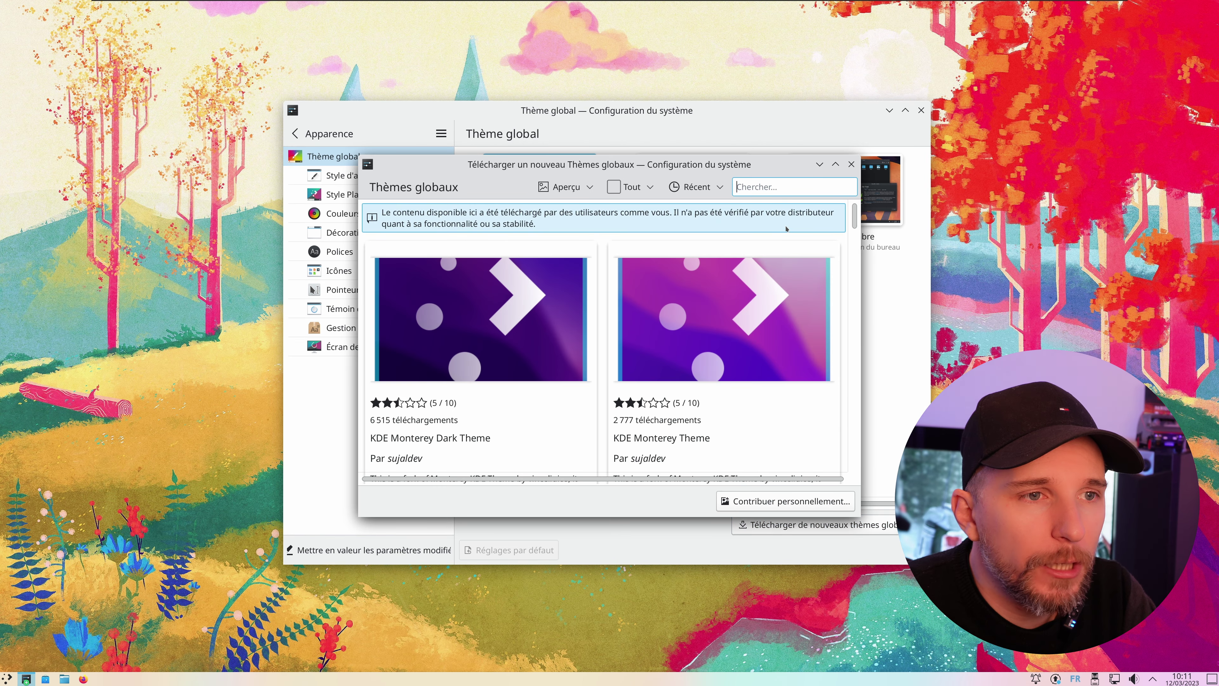
type("we")
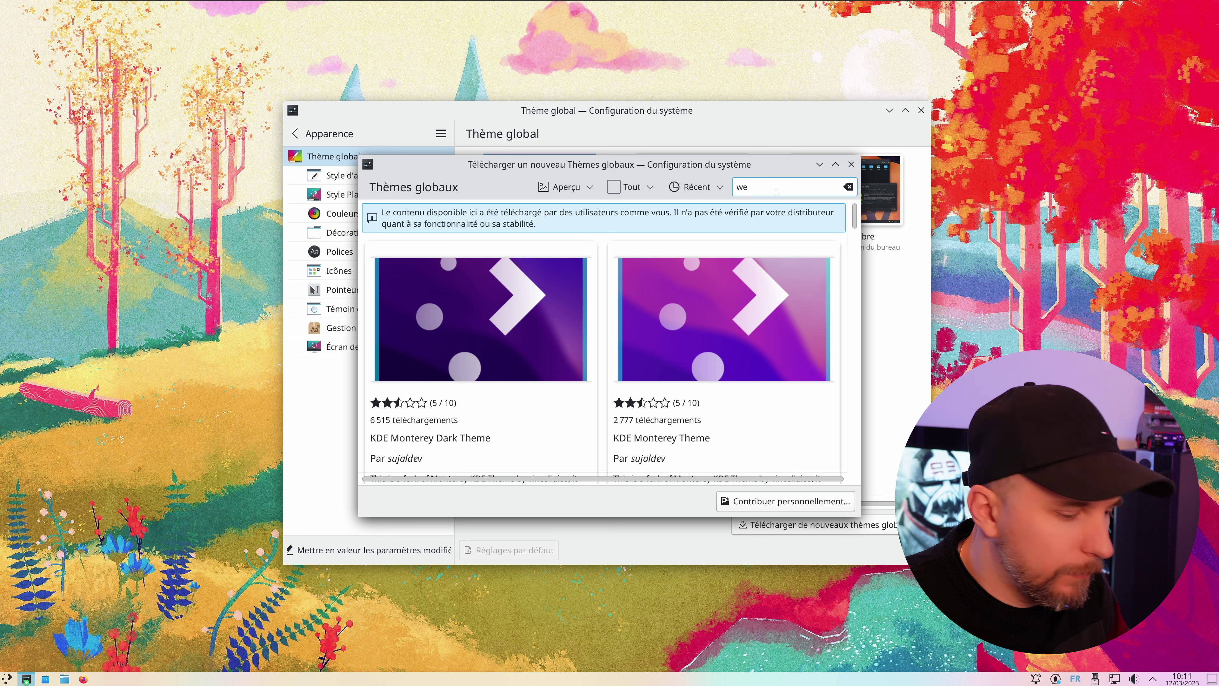
type("10")
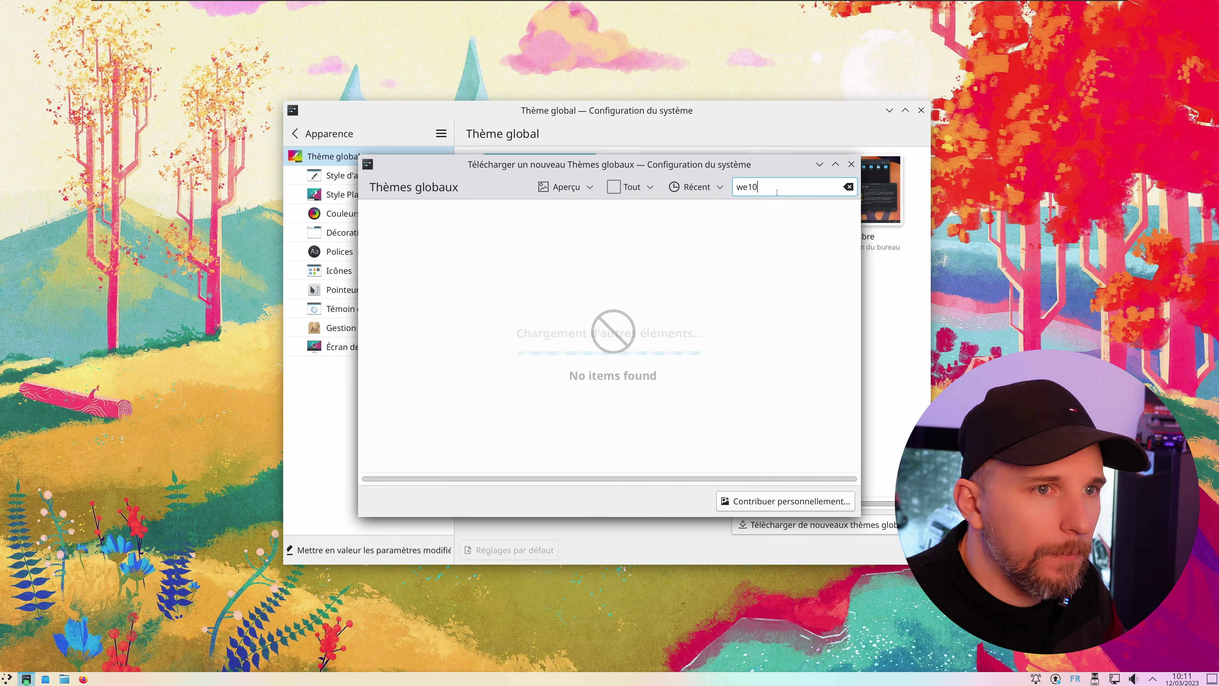
scroll(765, 256, "down", 5)
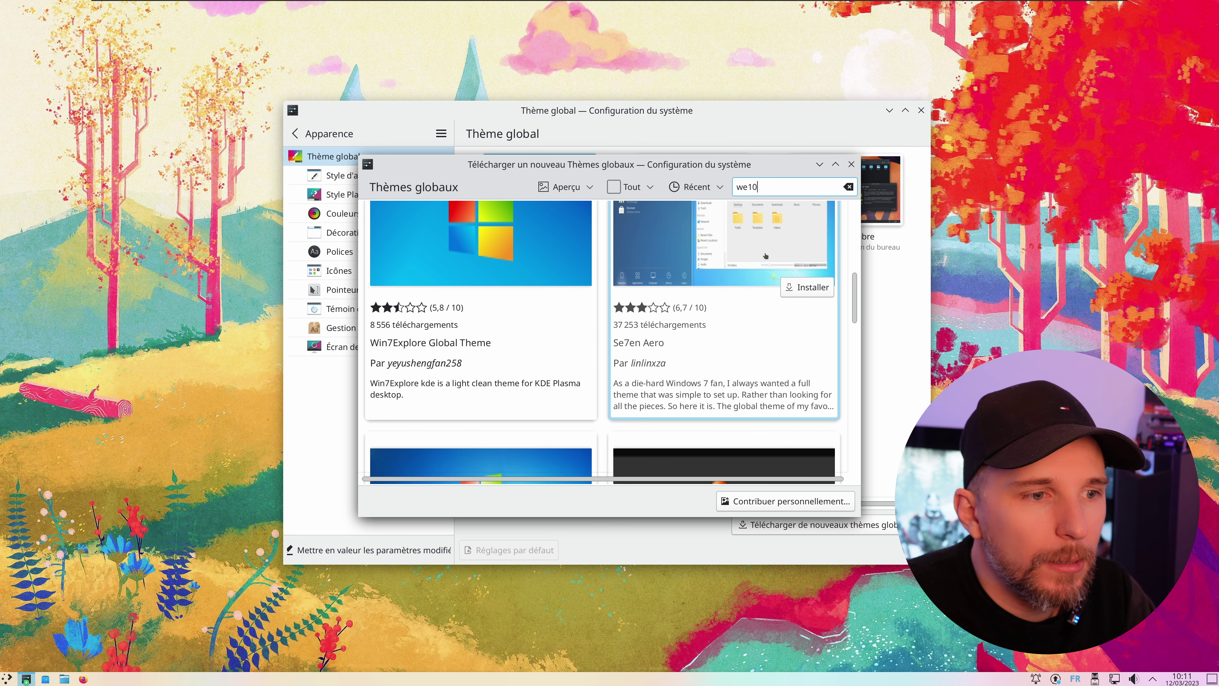
scroll(766, 252, "up", 5)
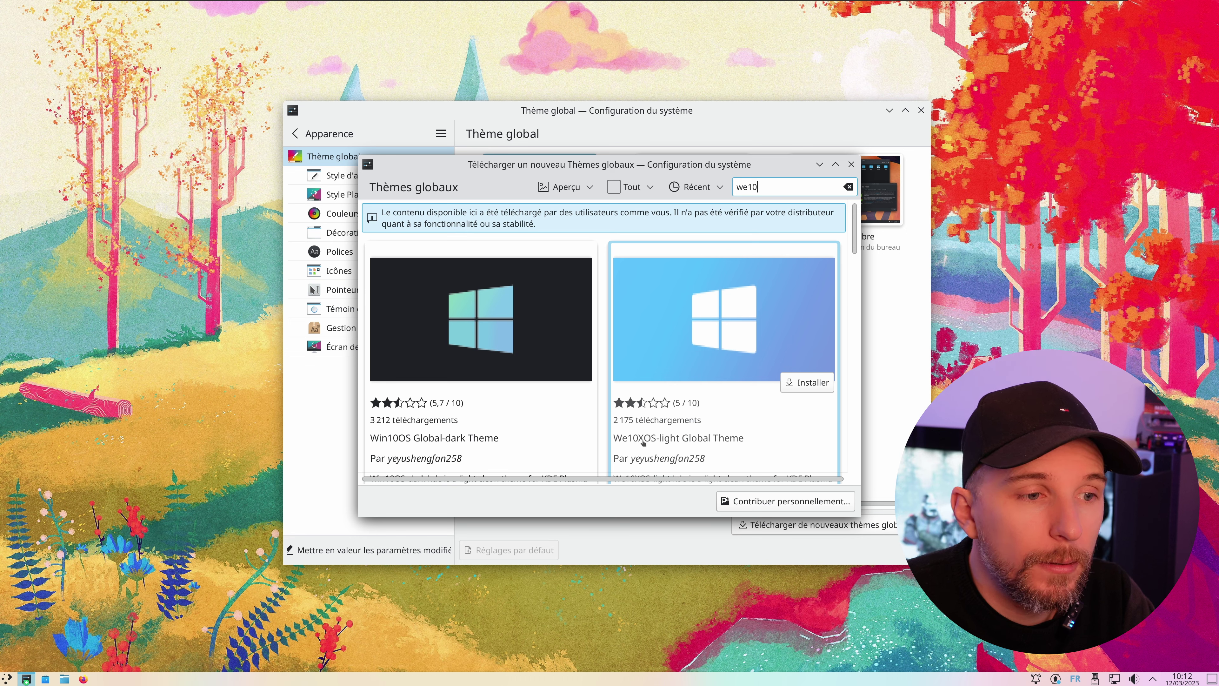
- Install the We10XOS-light Global Theme, authenticate with the account password, and close the theme download window
left_click(813, 383)
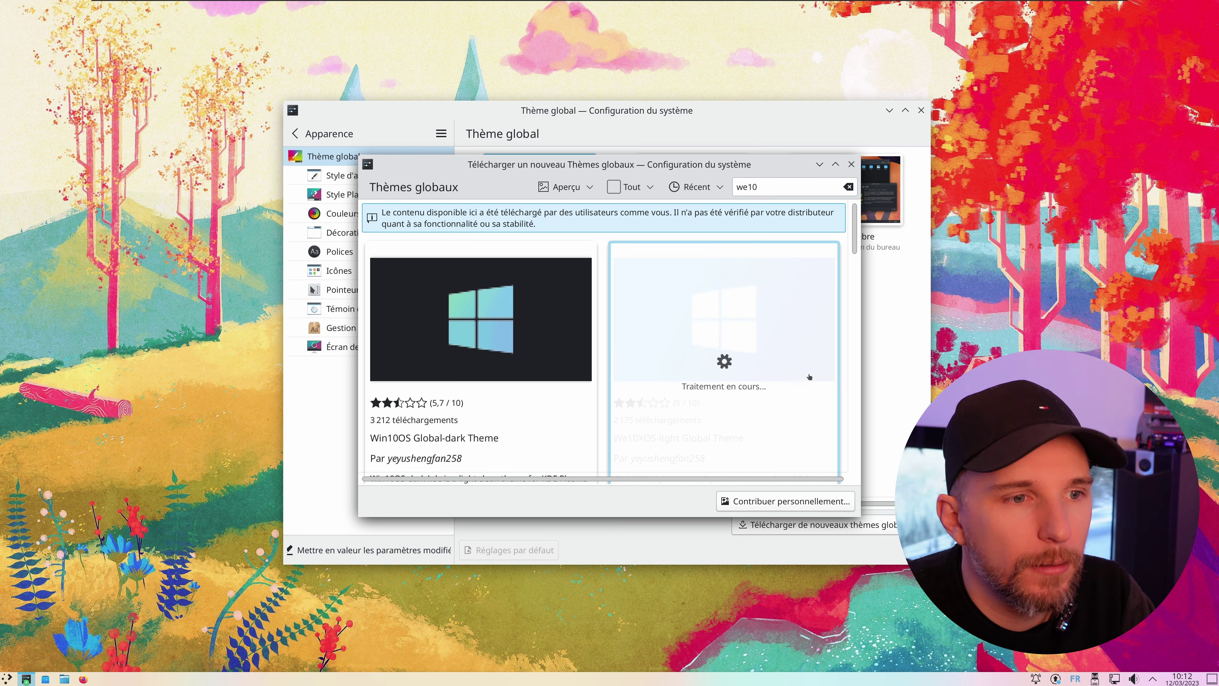
scroll(803, 368, "down", 2)
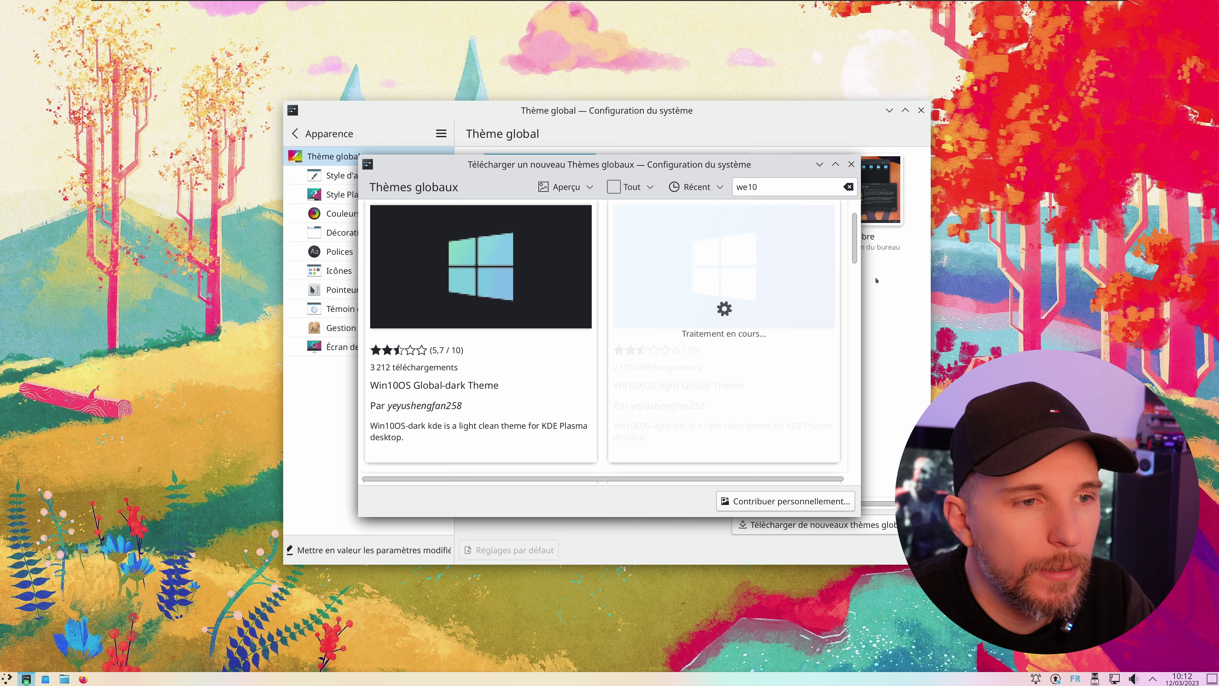
type("••")
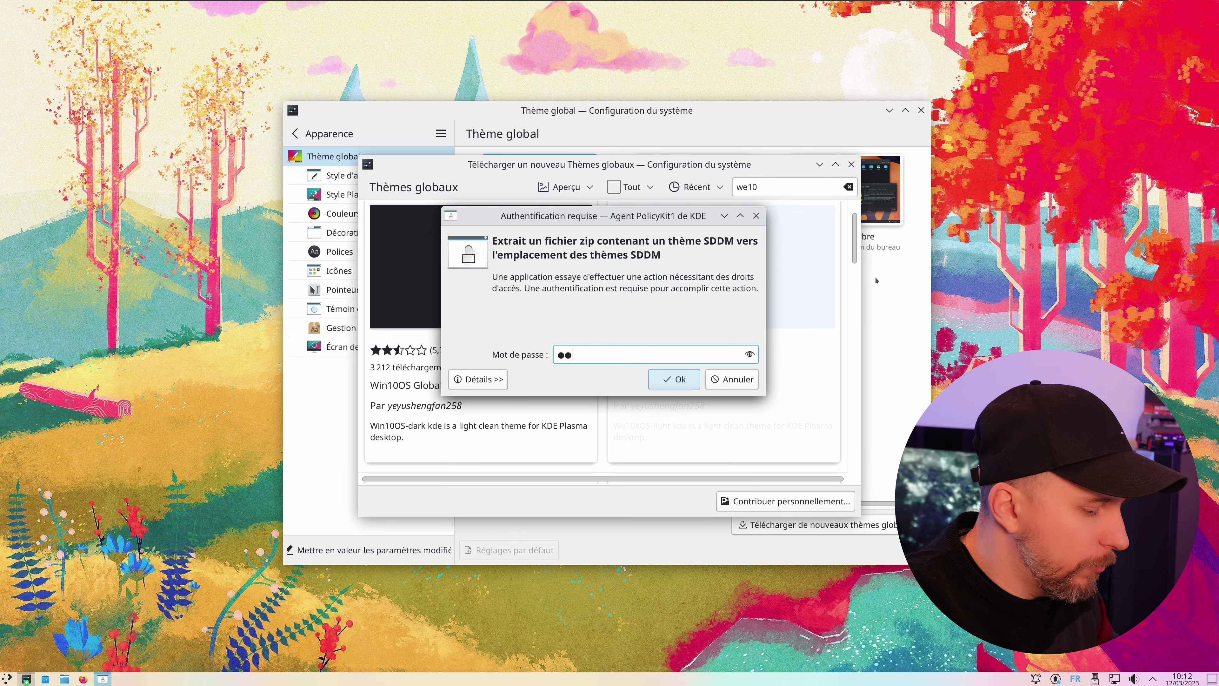
type("••••")
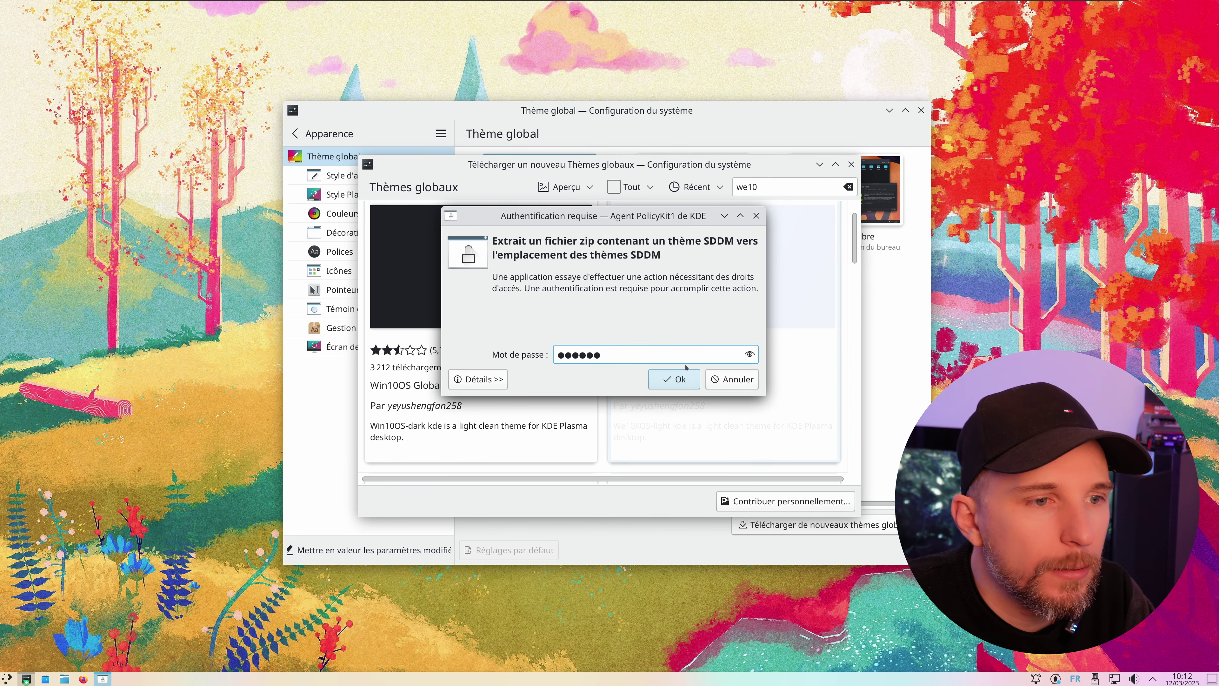
left_click(678, 379)
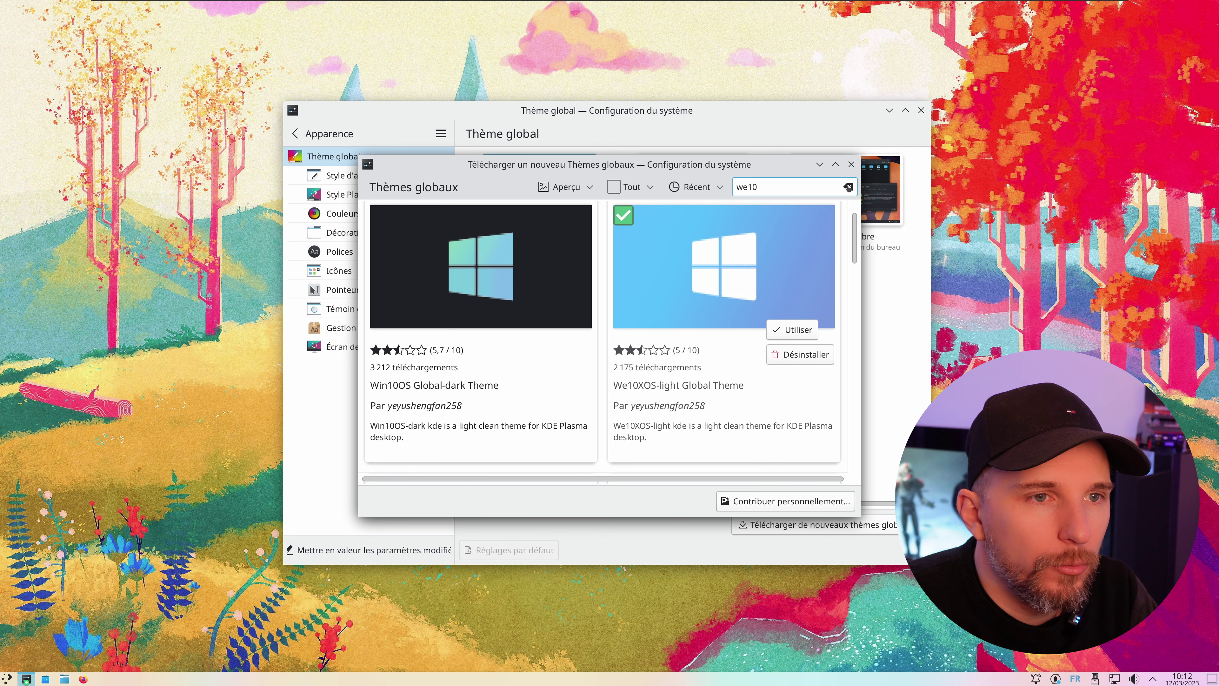
left_click(851, 167)
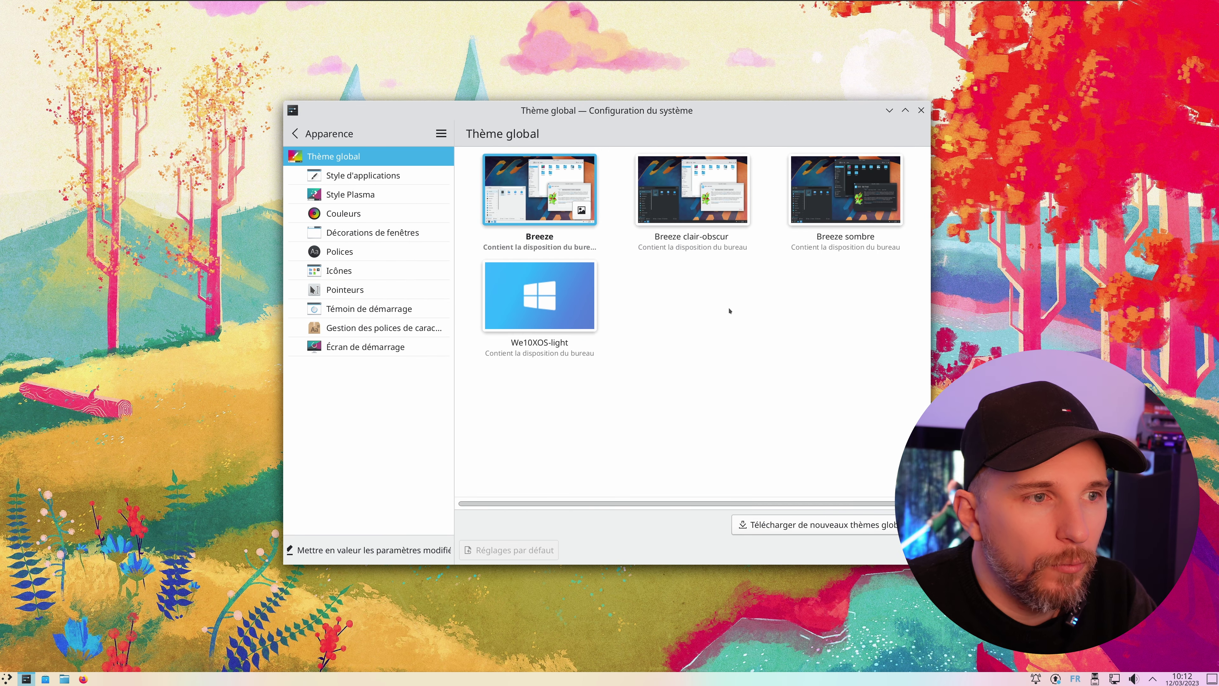
- Apply the We10XOS-light global theme with both Configuration d'apparence and Disposition du bureau included, and close the confirmation dialog
left_click(584, 290)
left_click(532, 353)
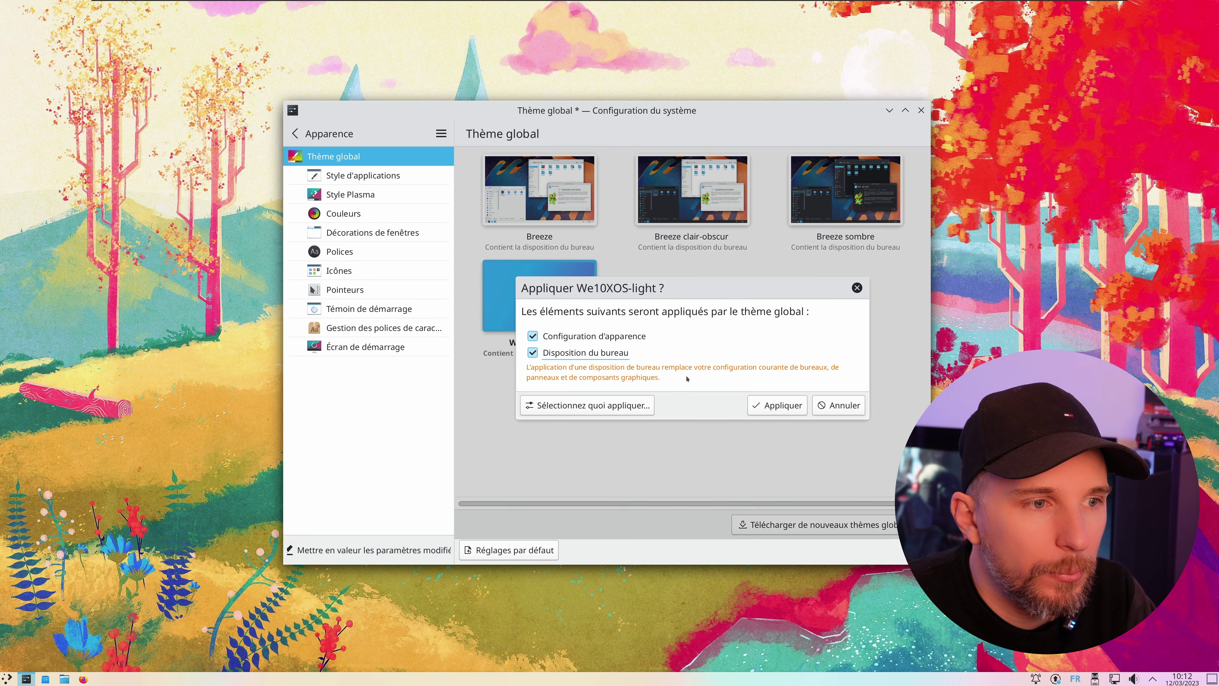
left_click(776, 405)
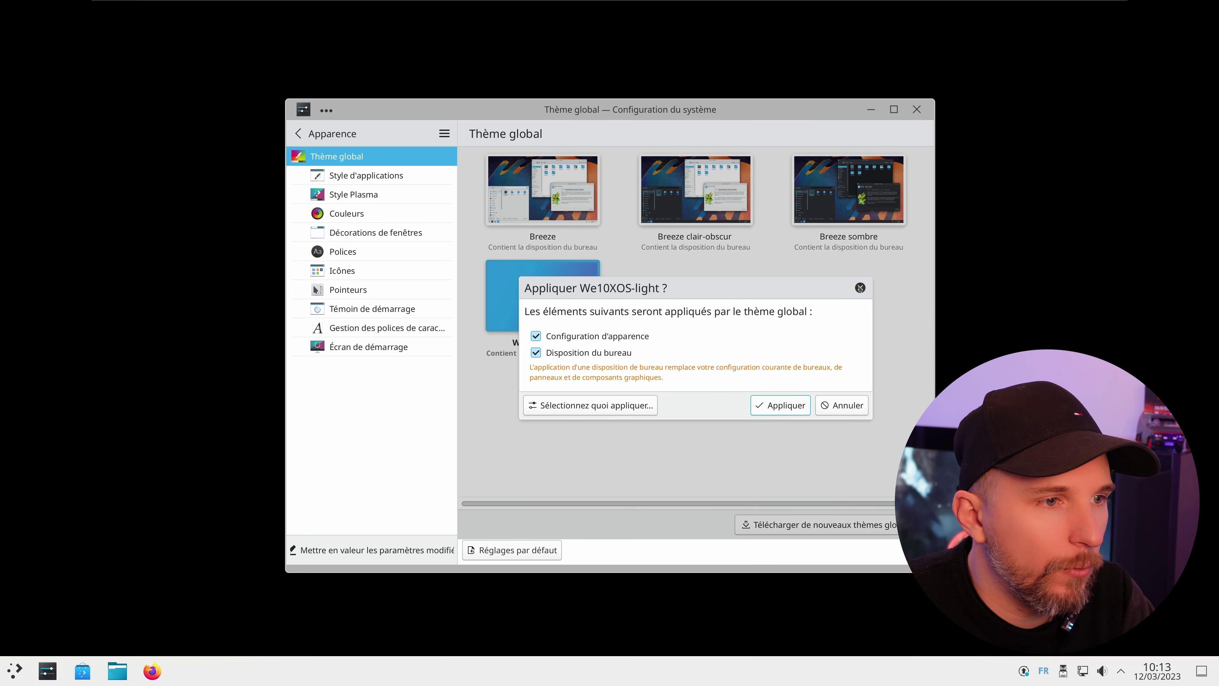
left_click(859, 288)
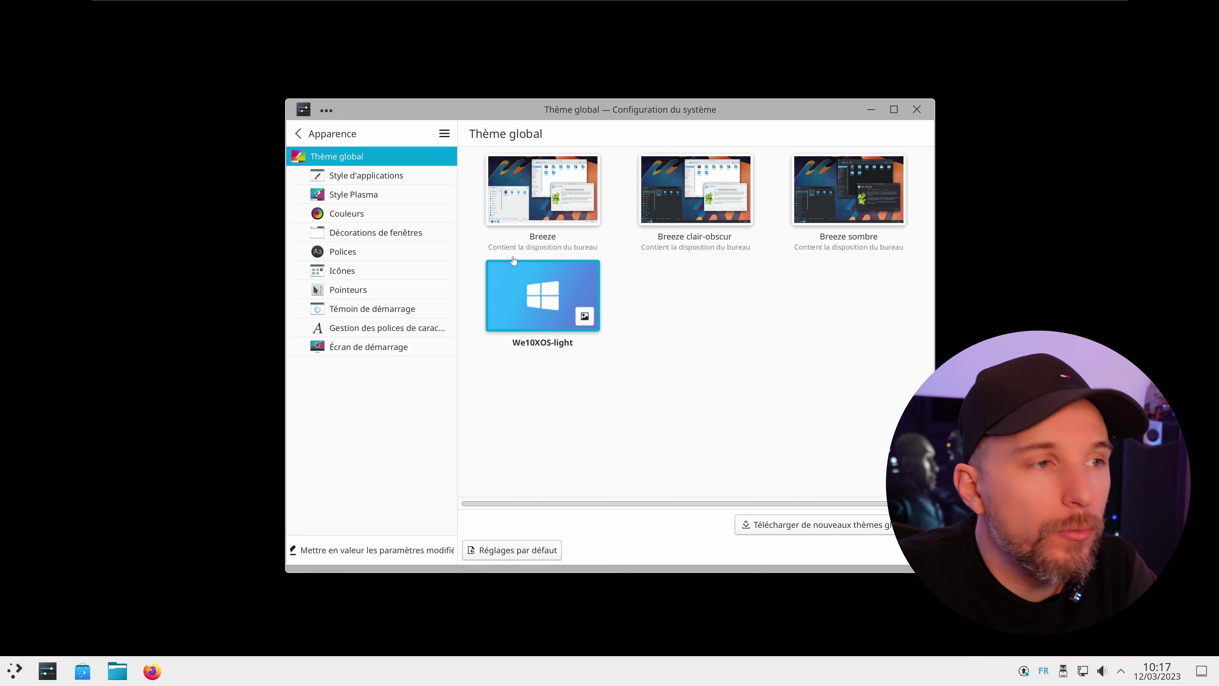
- Open the GNOME / GTK application style settings and search the downloadable styles for "redstone", dismissing the error dialog
key("Num_Lock")
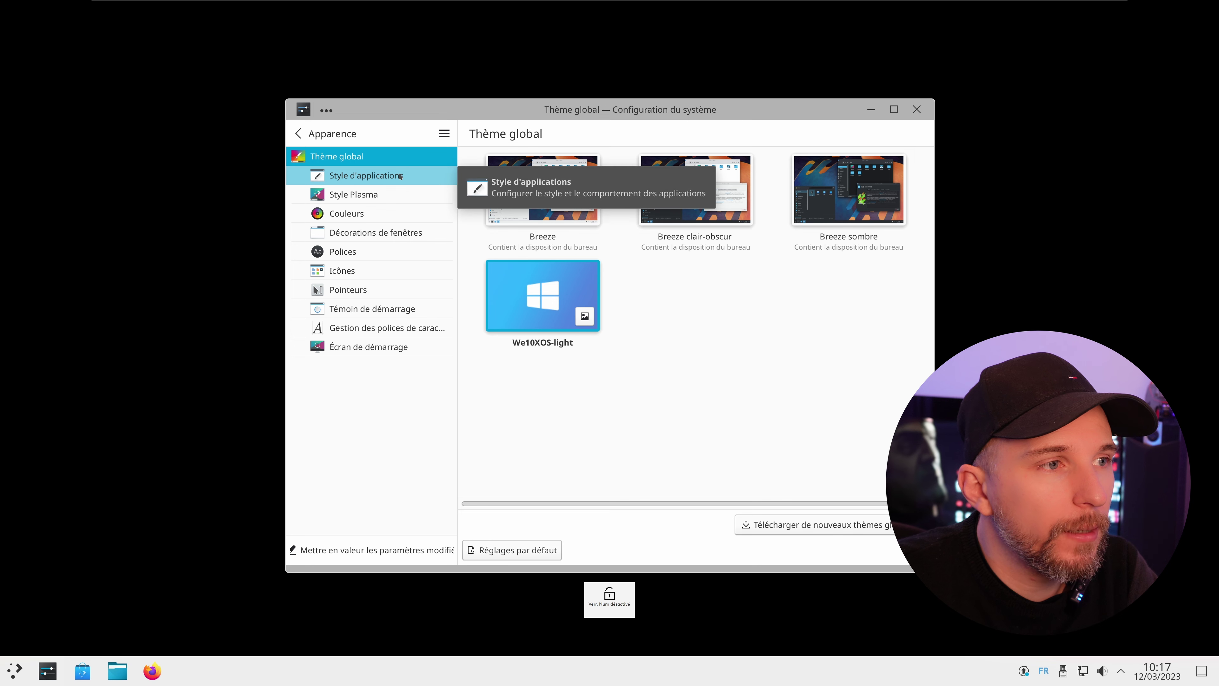
left_click(395, 176)
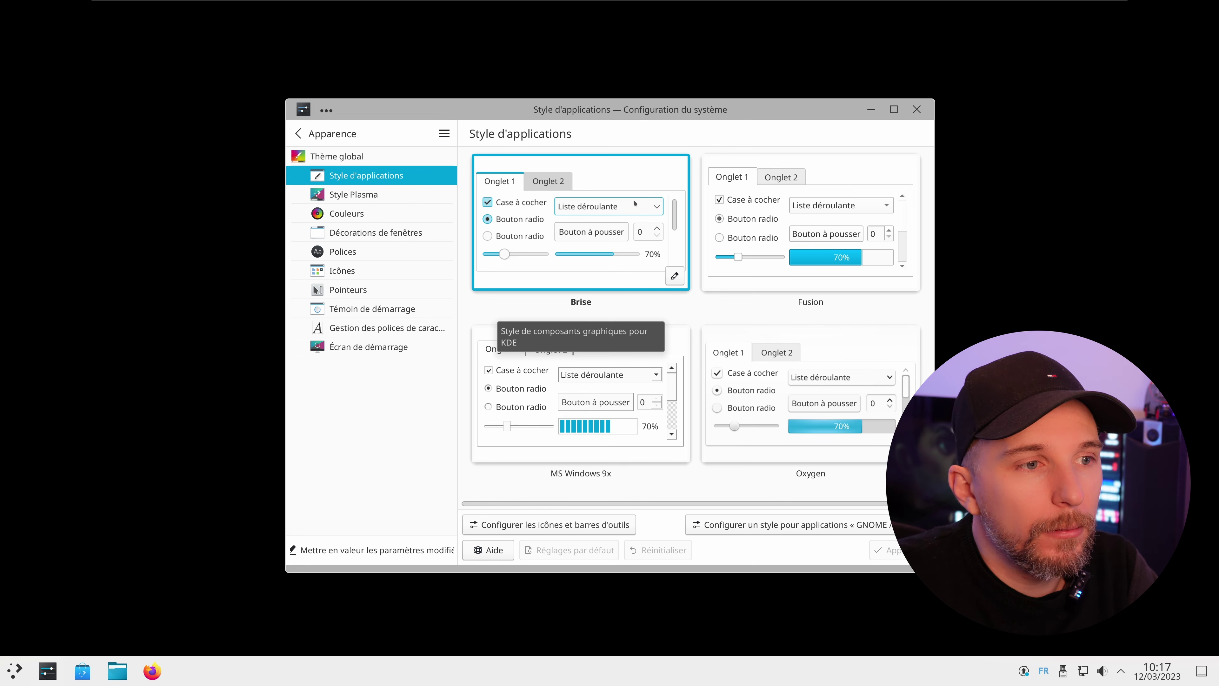
left_click(825, 528)
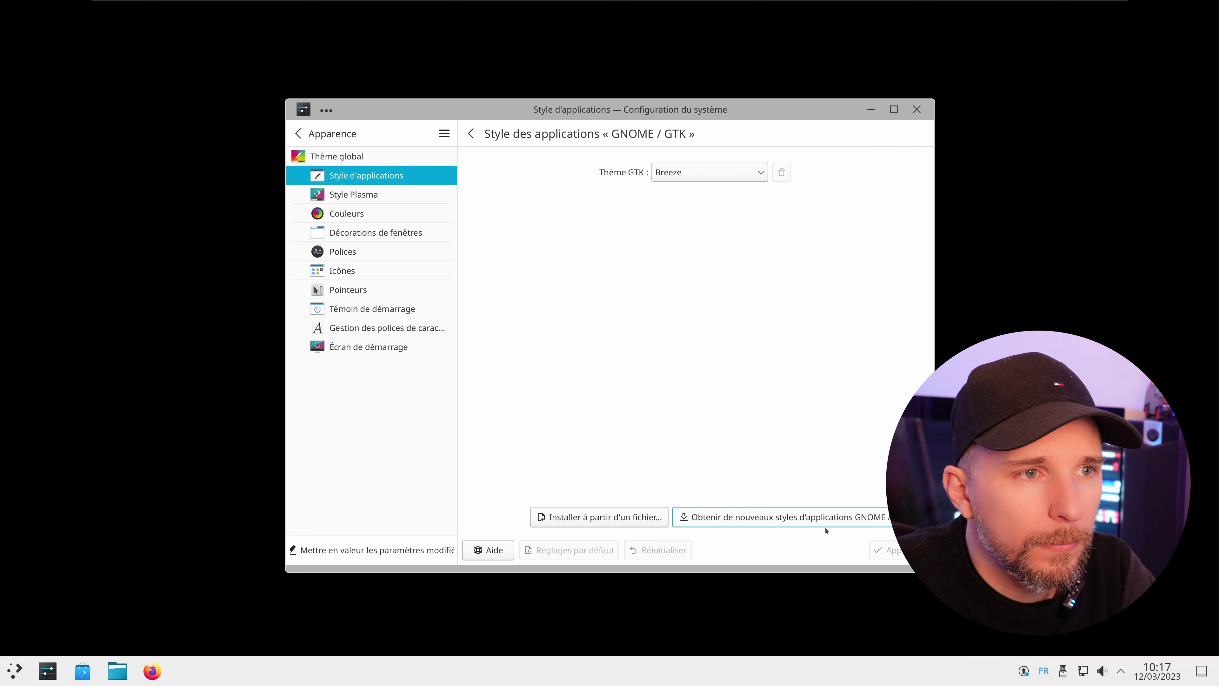
left_click(770, 517)
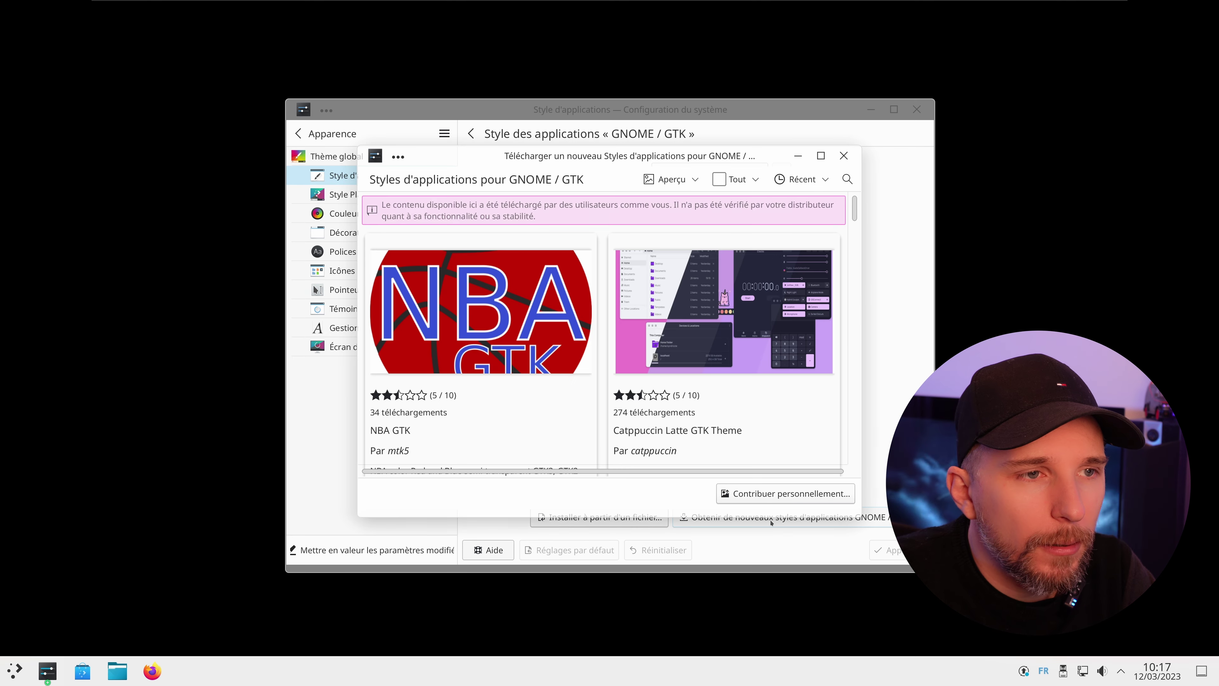
left_click(847, 179)
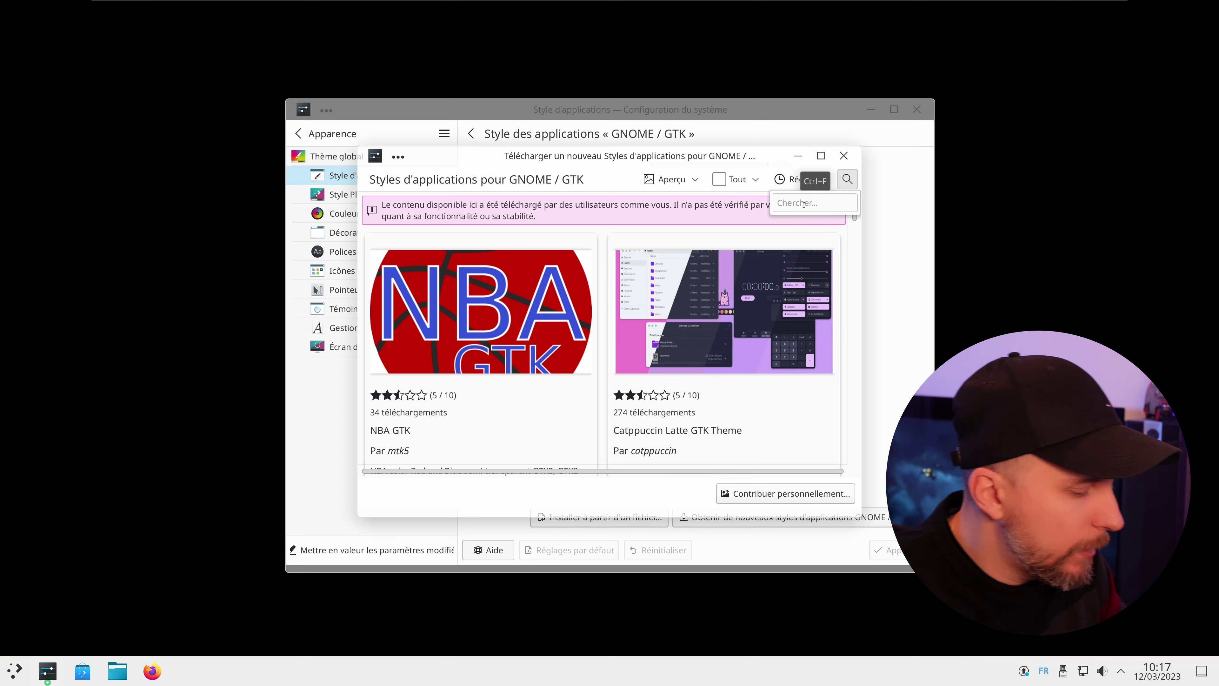
left_click(804, 204)
type("redstone")
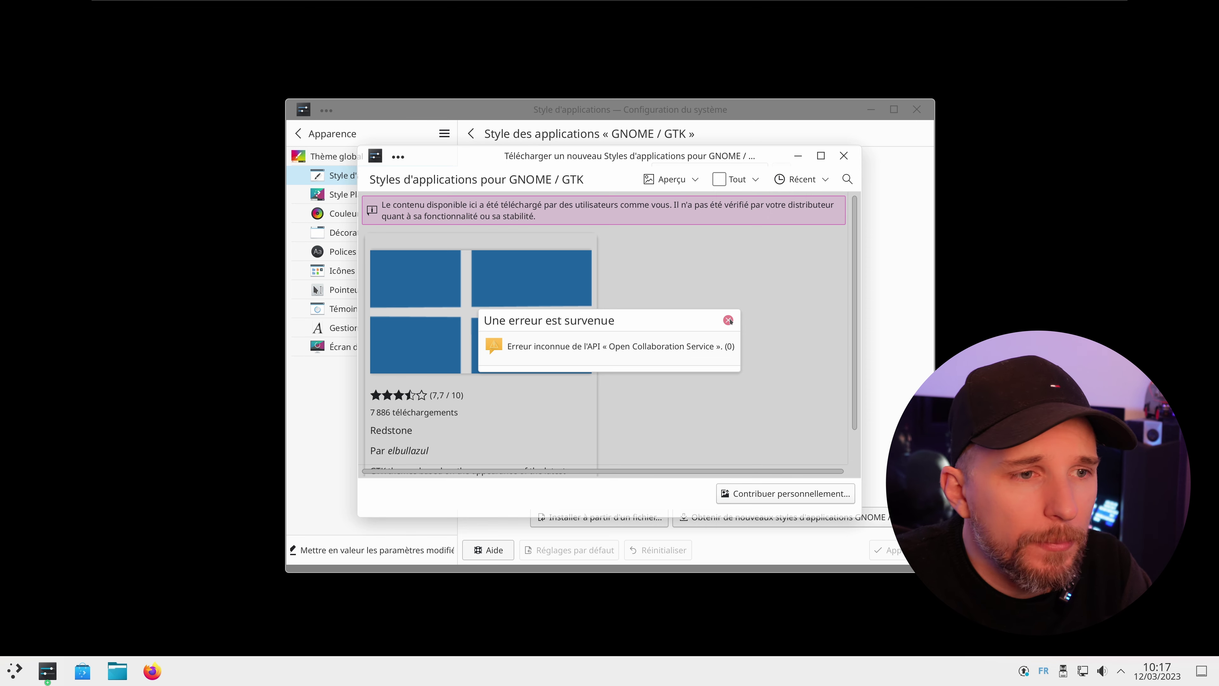
left_click(728, 321)
- Install the 3.2.1.zip version of the Redstone GTK style and close the download window
scroll(724, 294, "down", 1)
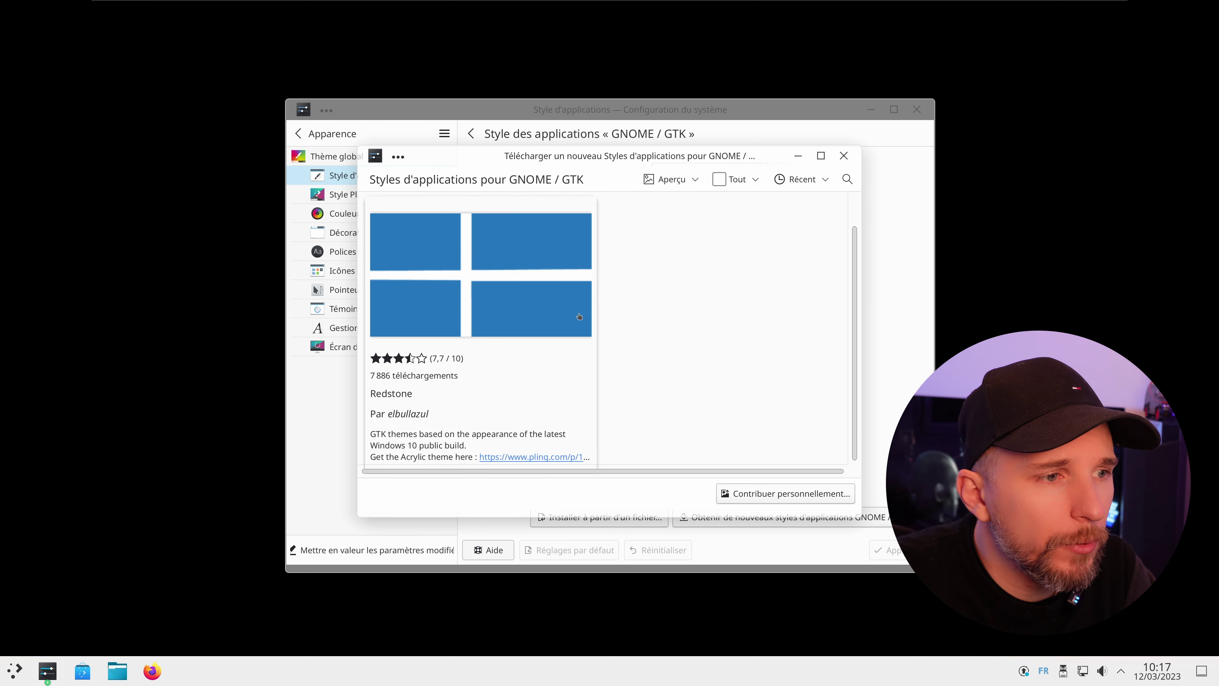
scroll(579, 316, "up", 1)
mouse_move(533, 317)
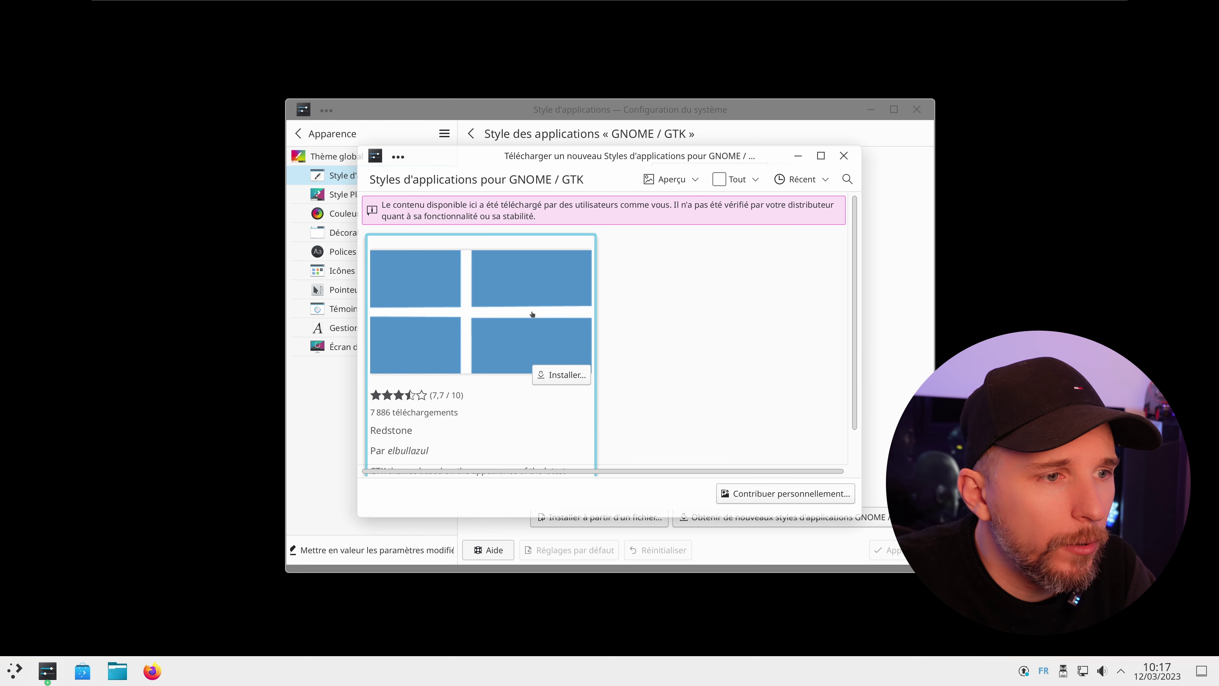
left_click(559, 374)
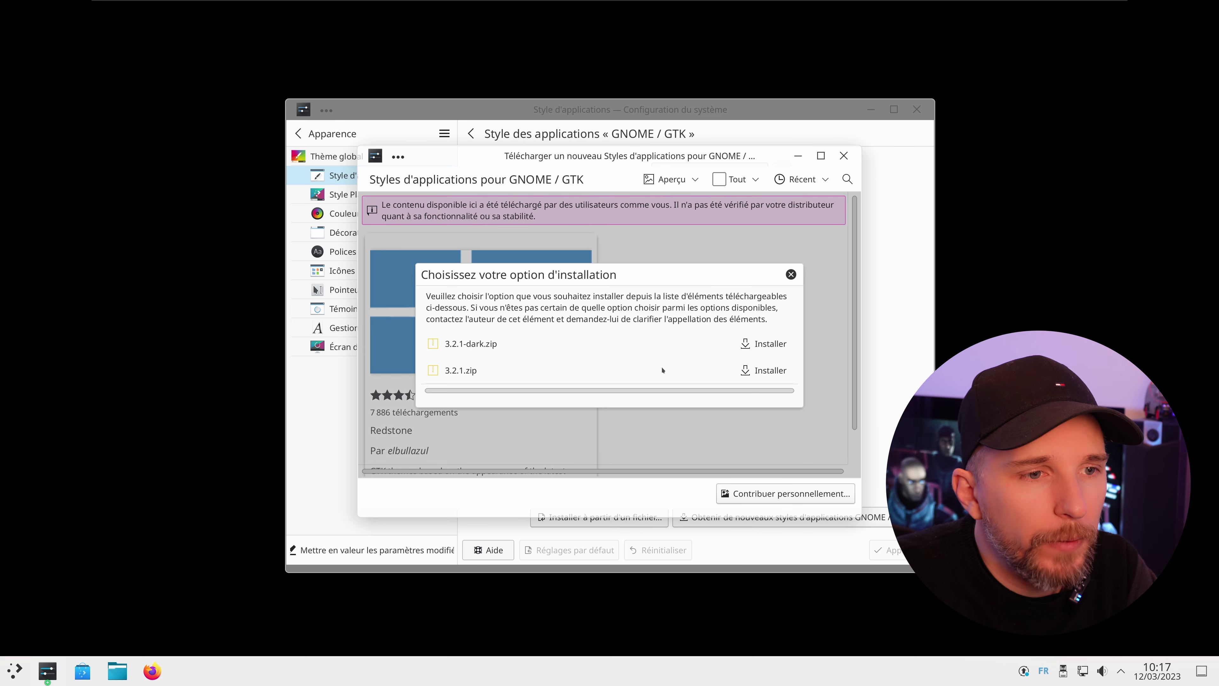
left_click(769, 371)
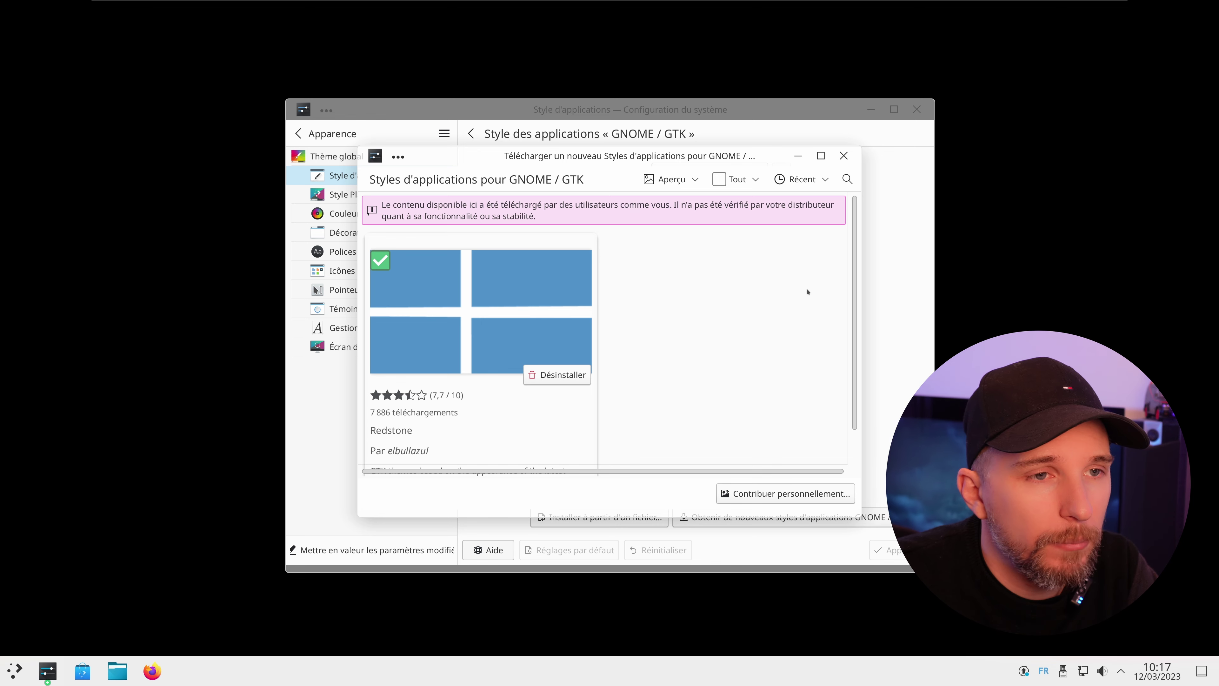
left_click(843, 155)
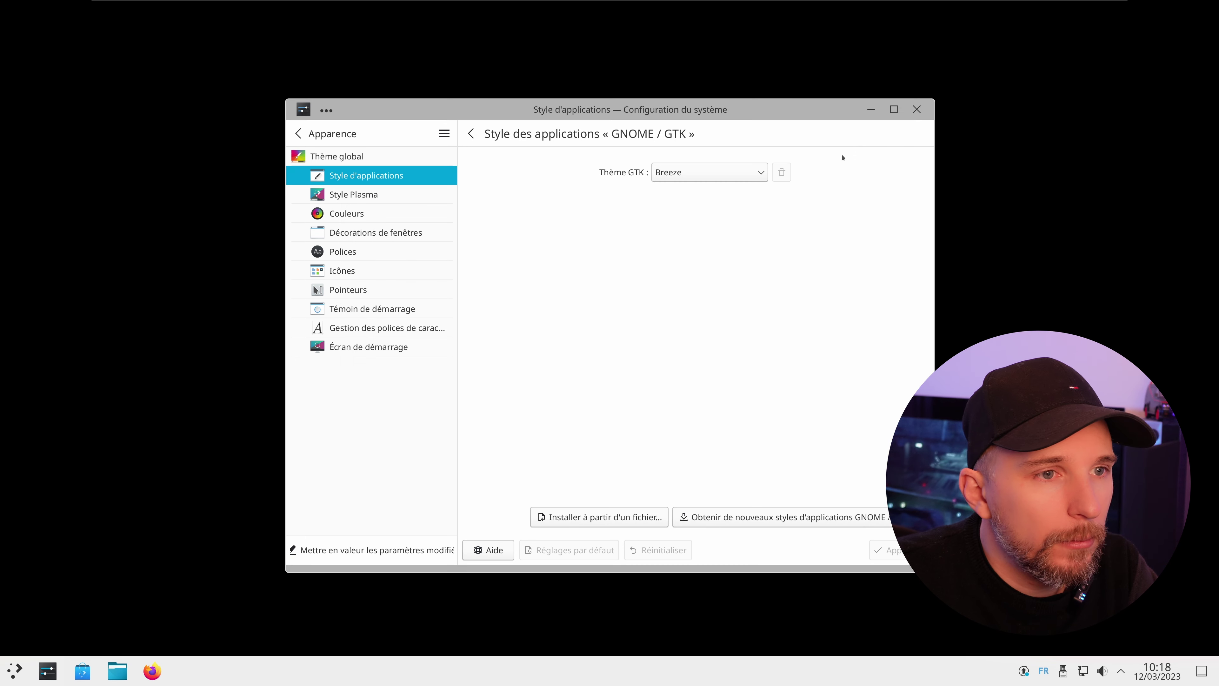
- Set the GTK theme to Windows-10-3.2.1 and apply the change
left_click(716, 177)
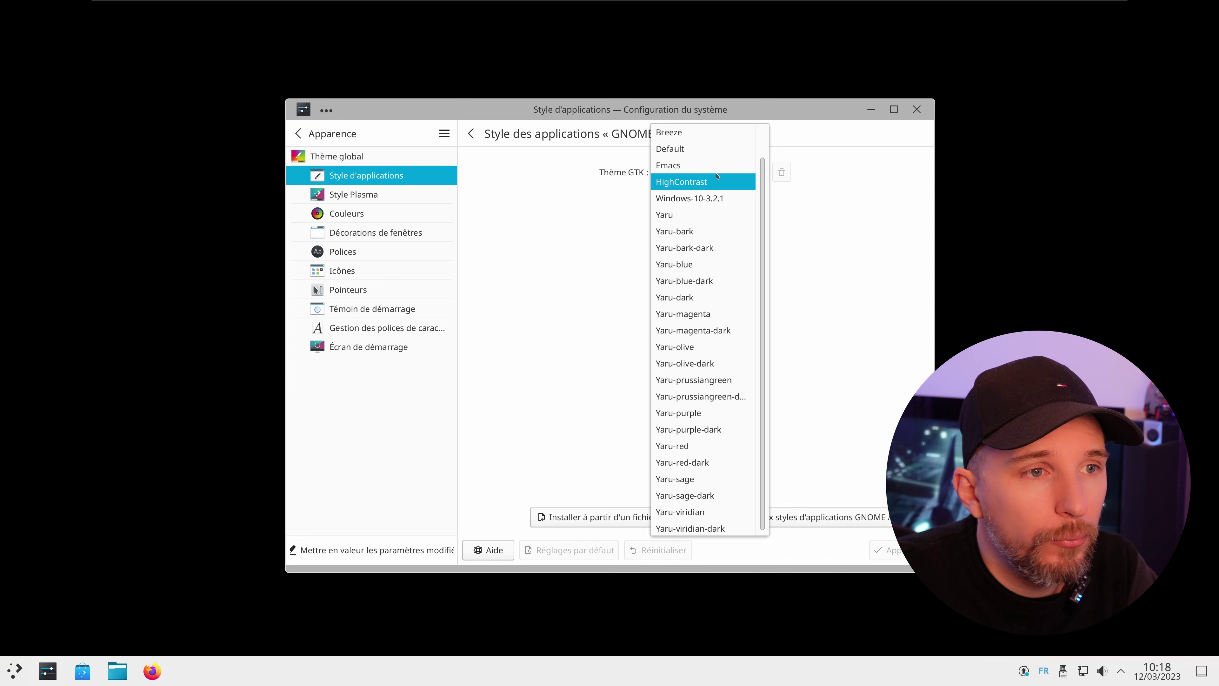
left_click(710, 198)
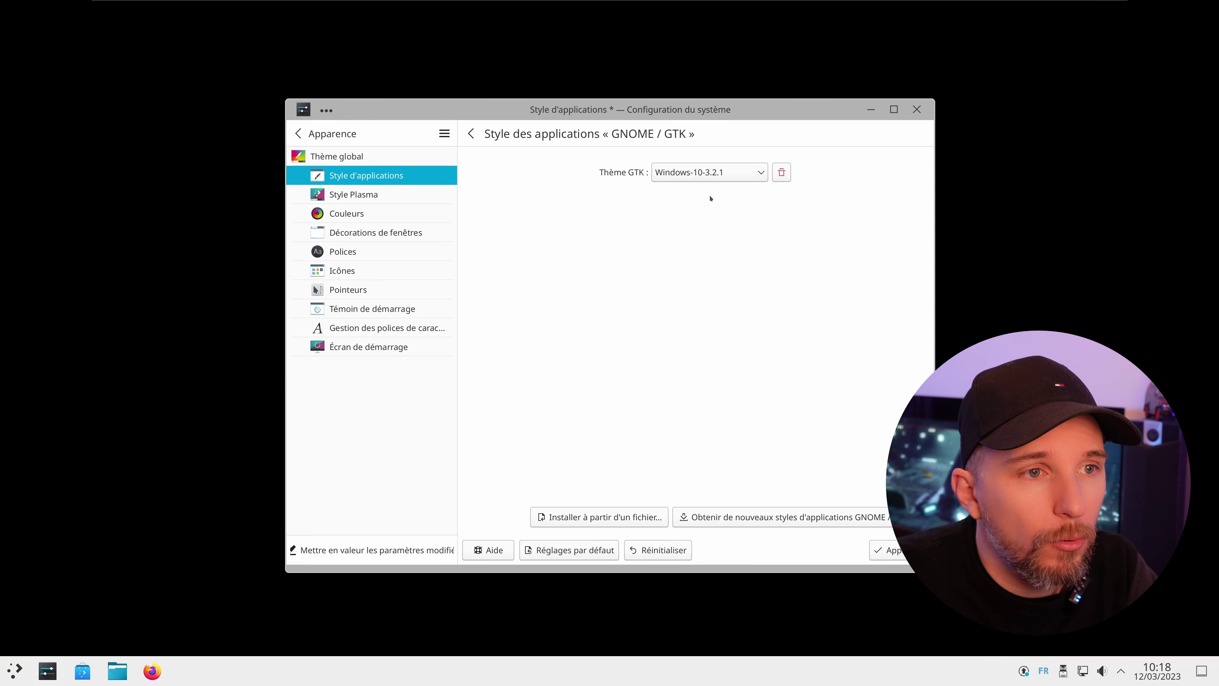
left_click(898, 551)
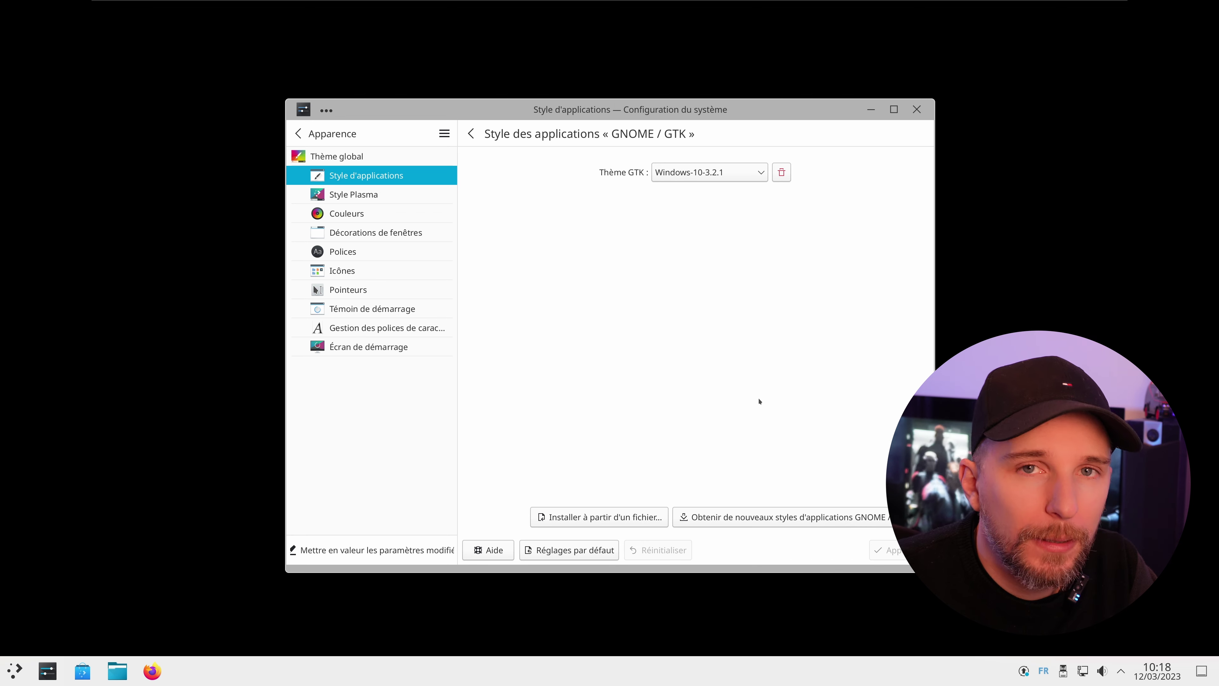
- Check the Plasma style page, and in the colour settings select and apply the We10XOSLight scheme
left_click(405, 194)
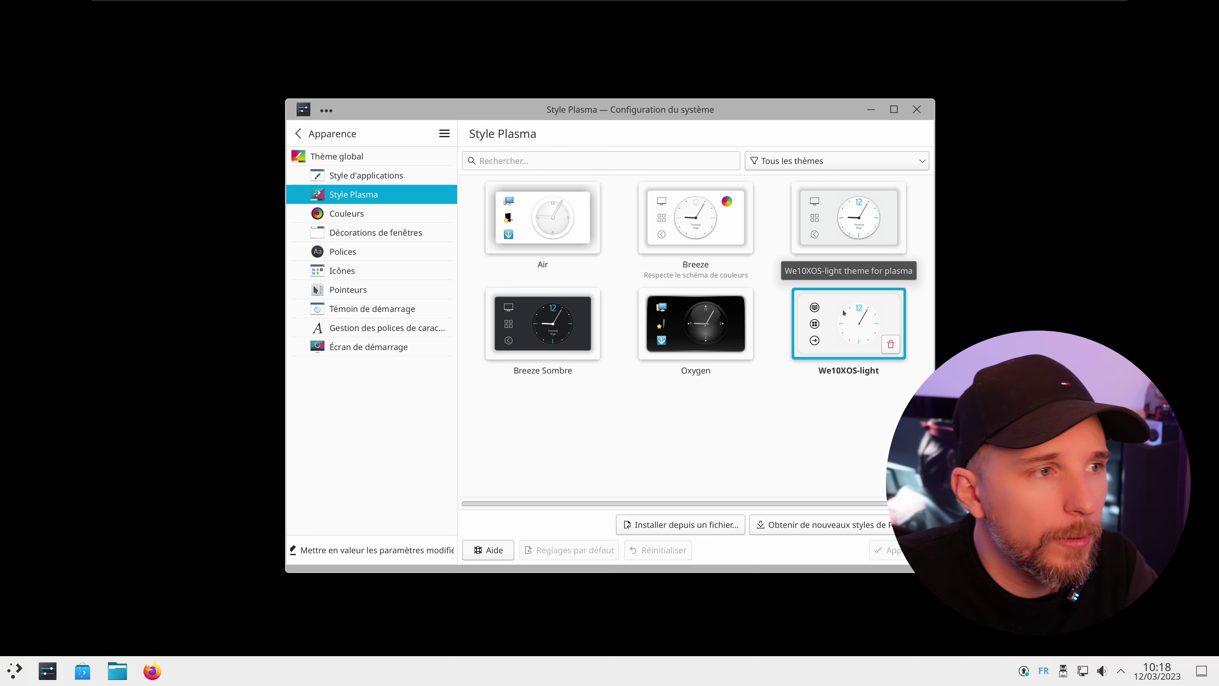
left_click(415, 217)
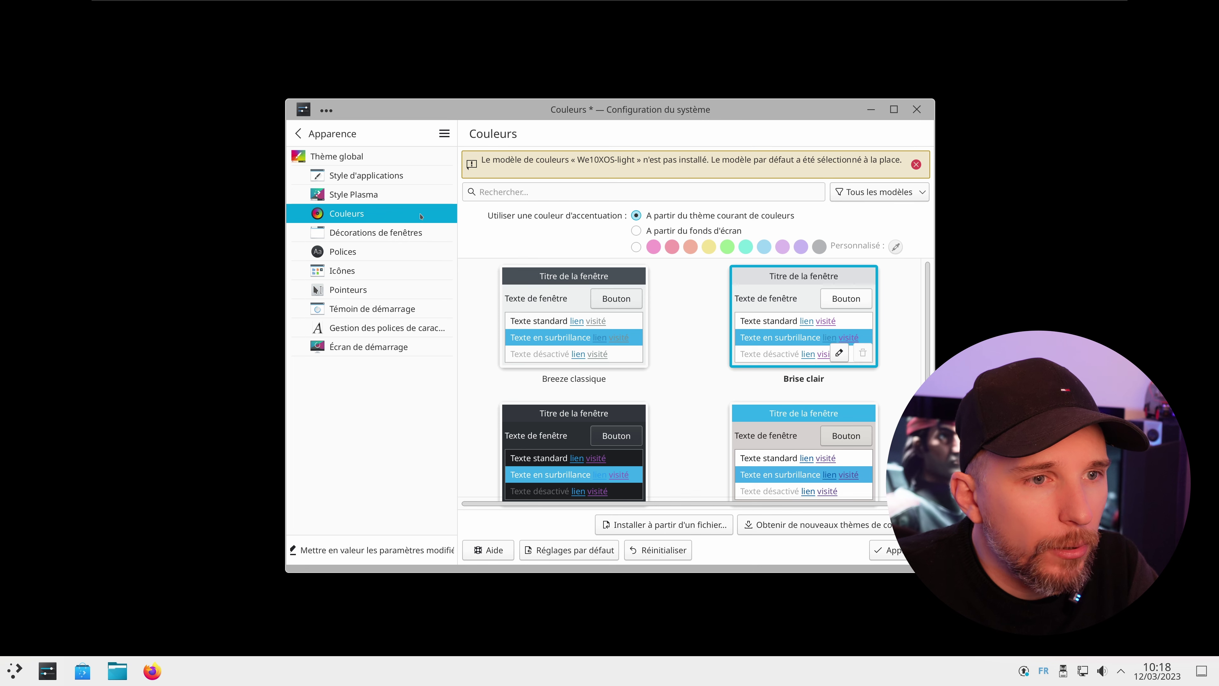
scroll(699, 281, "down", 3)
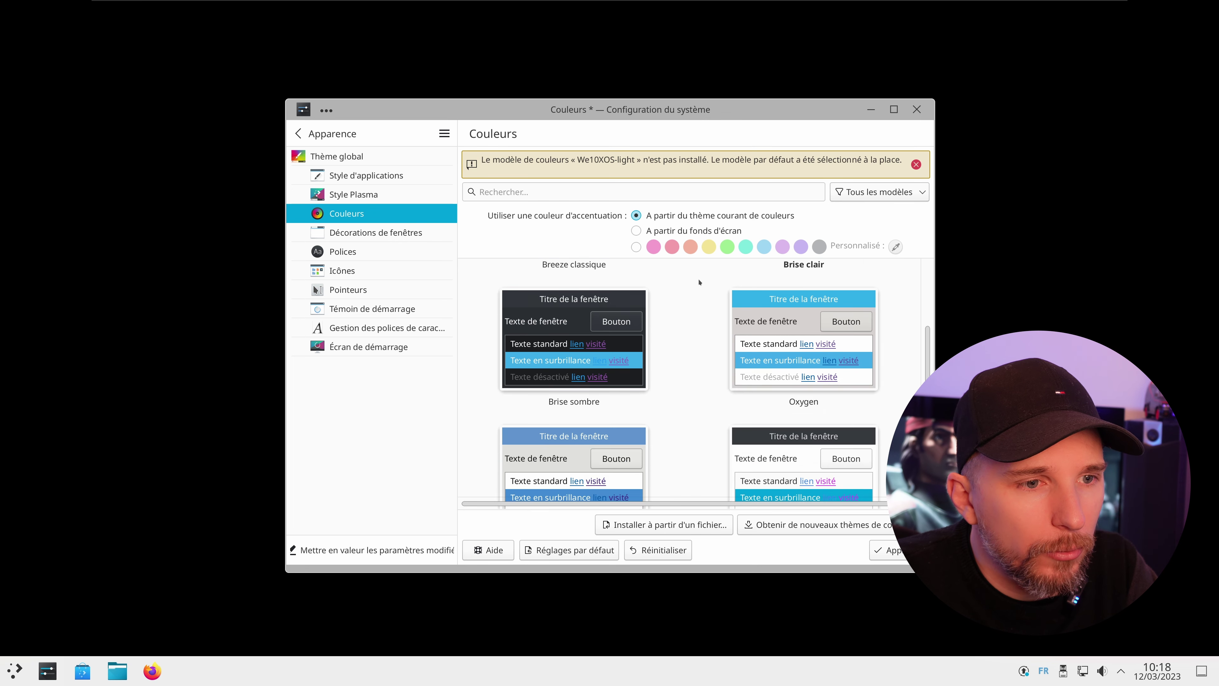
left_click(803, 410)
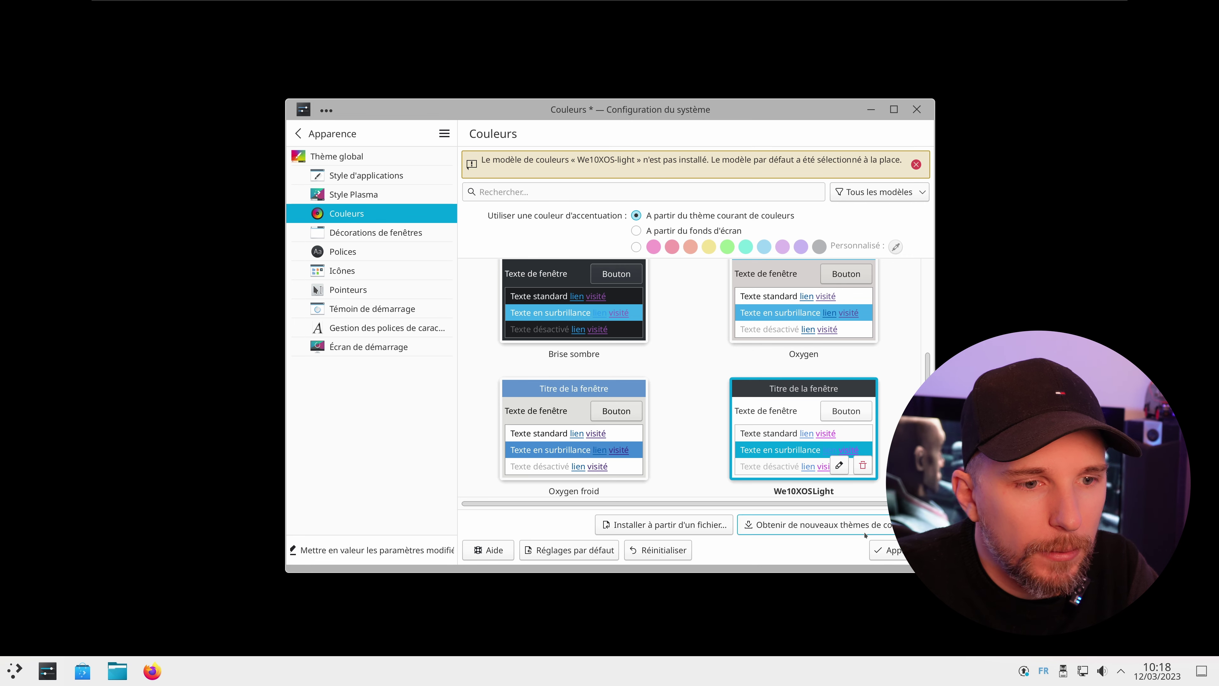
left_click(888, 550)
- Check the window decorations page, and in the icon settings search the downloadable themes for "win10"
left_click(389, 235)
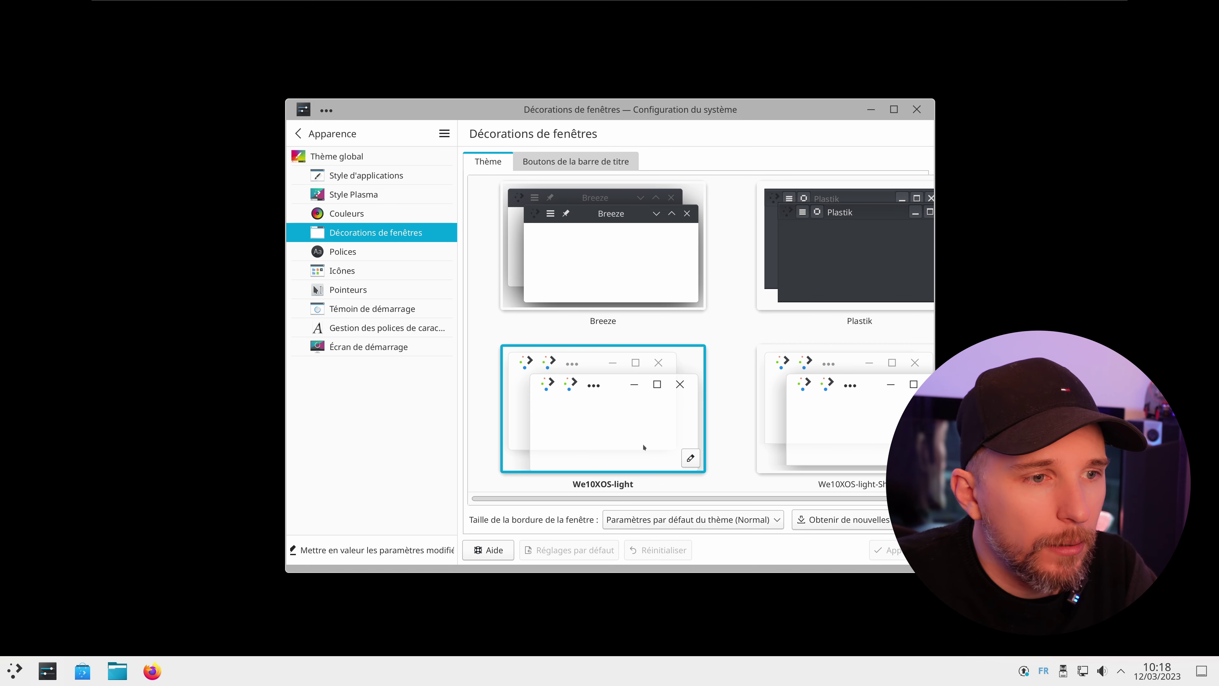
left_click(387, 269)
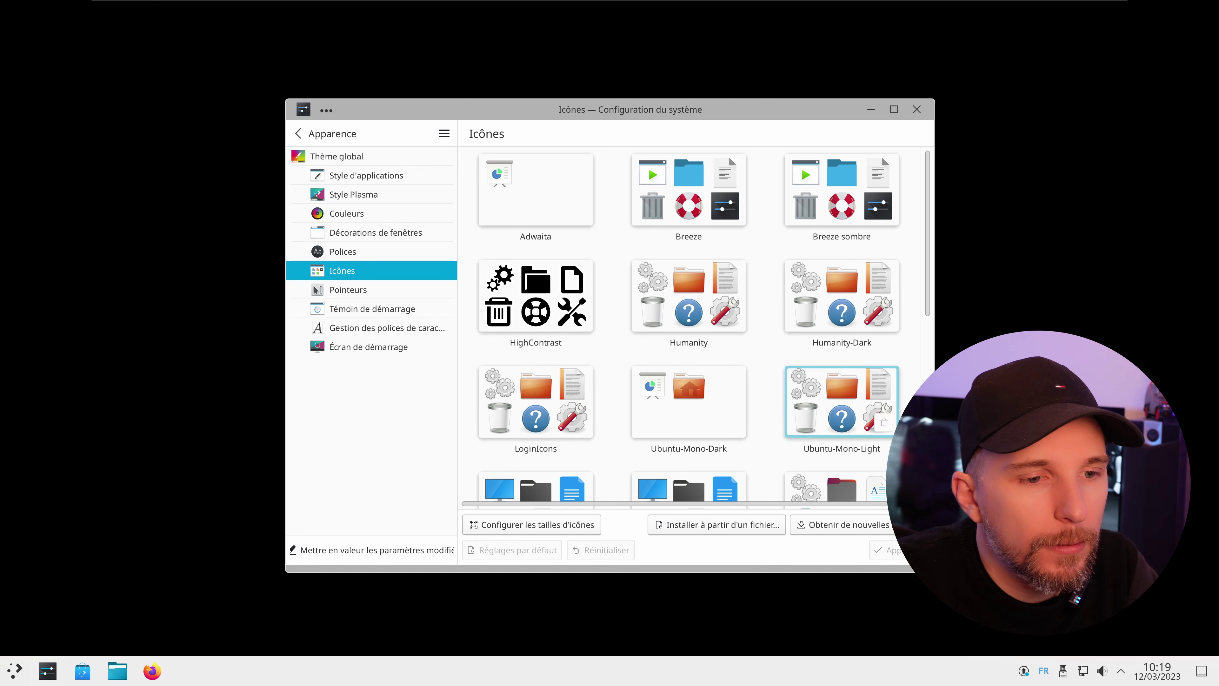
left_click(862, 528)
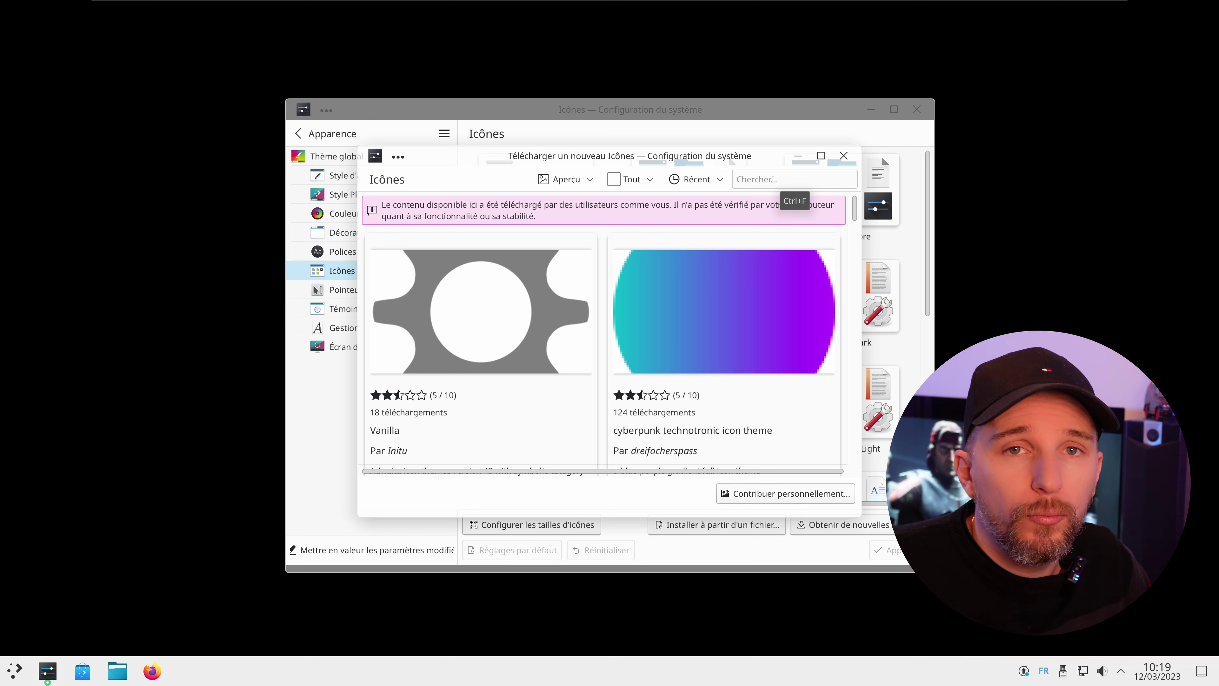
left_click(771, 179)
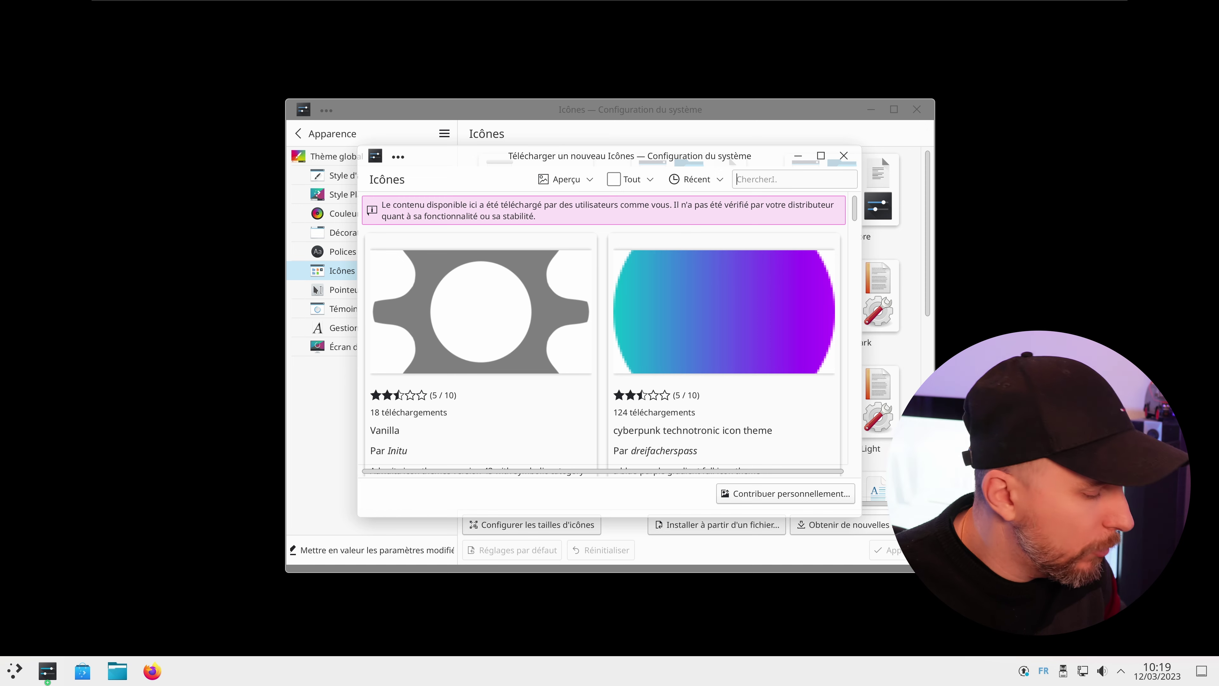
type("win")
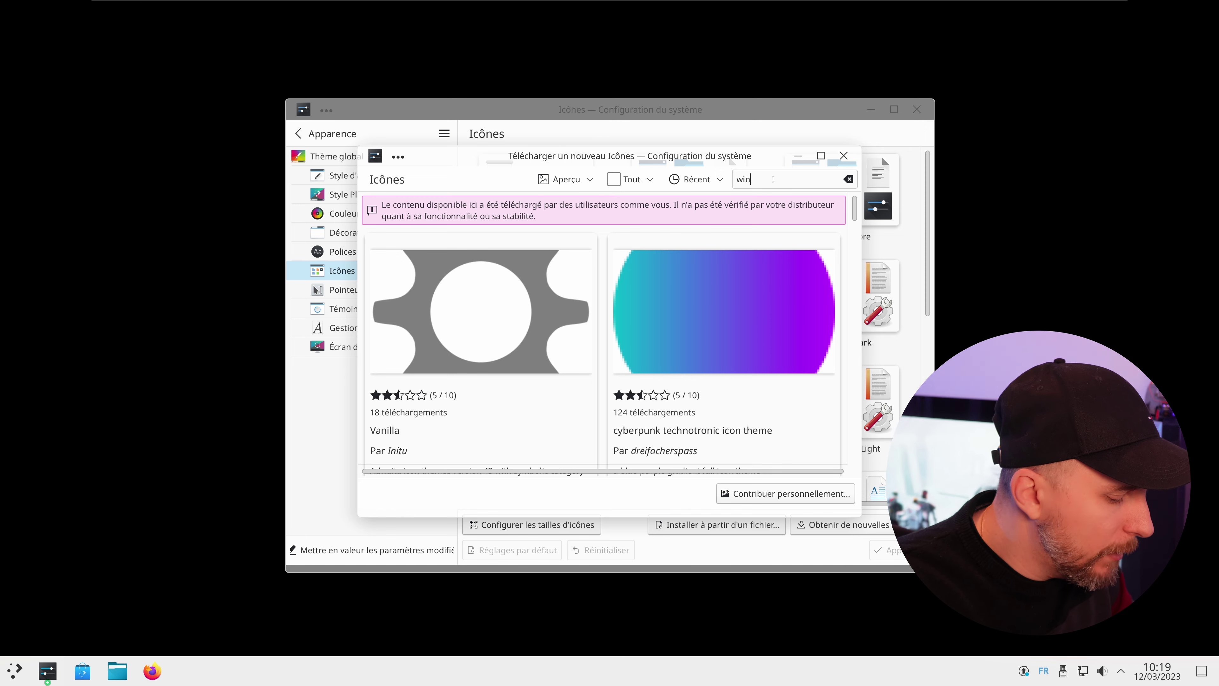
type("10")
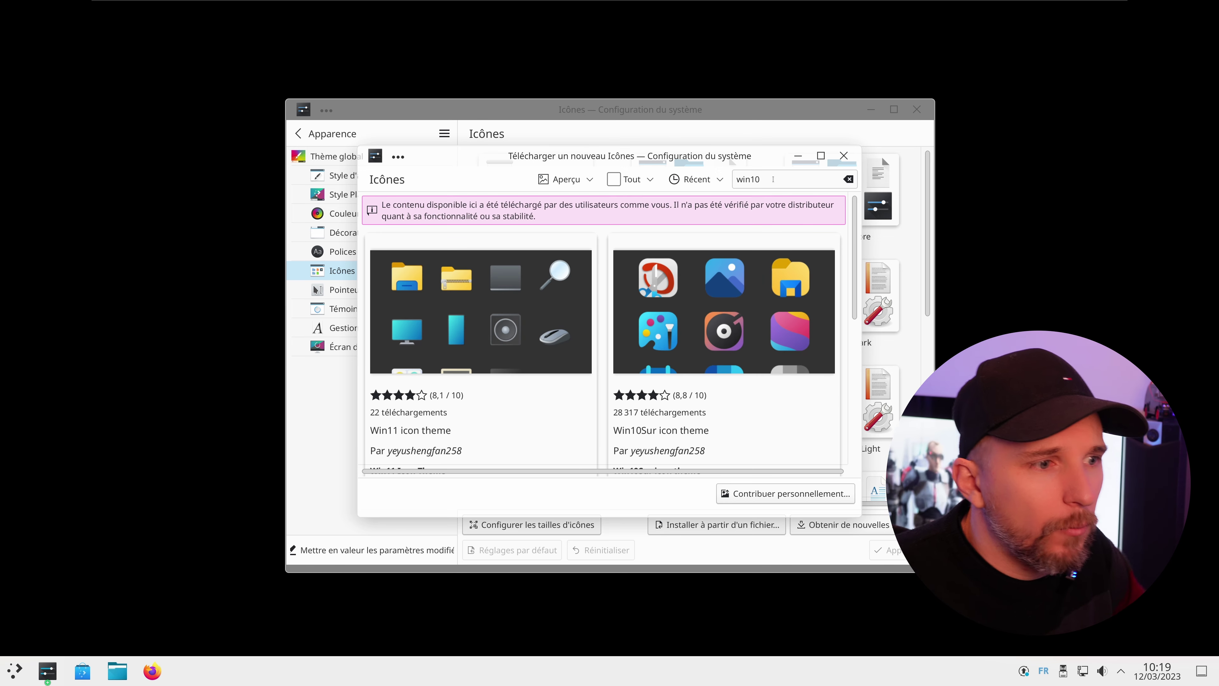
- Install the Win11.tar.xz version of the Win11 icon theme, put it into use and close the download window
mouse_move(552, 294)
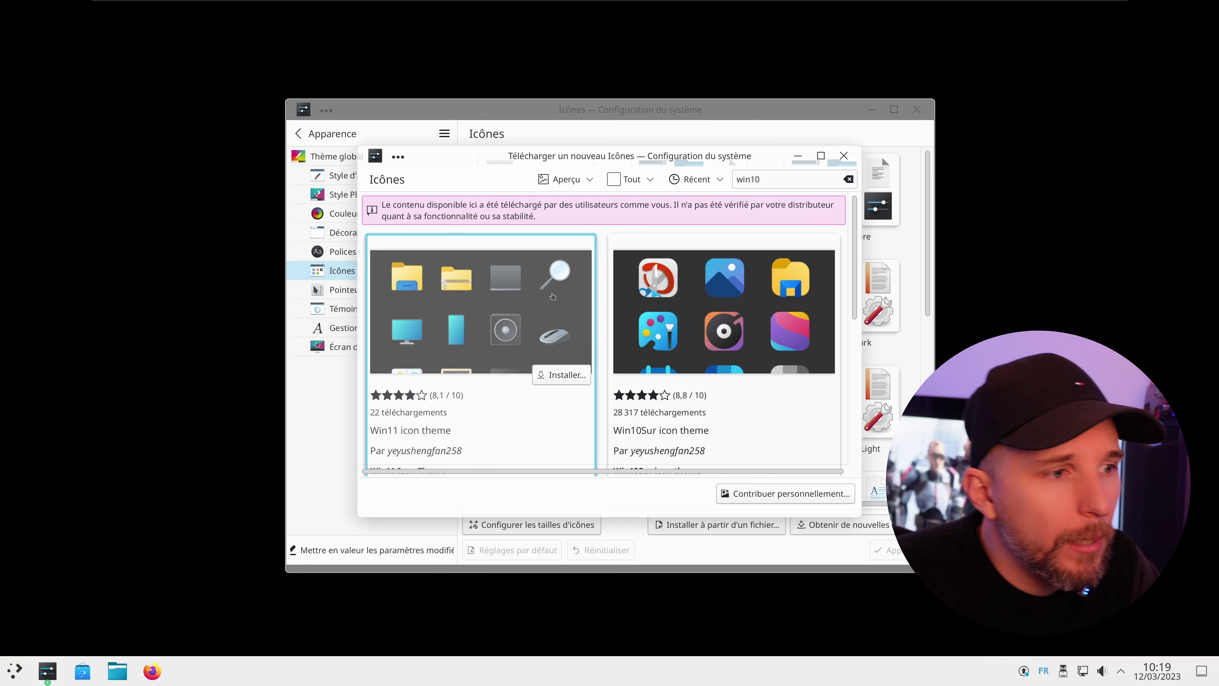
left_click(566, 377)
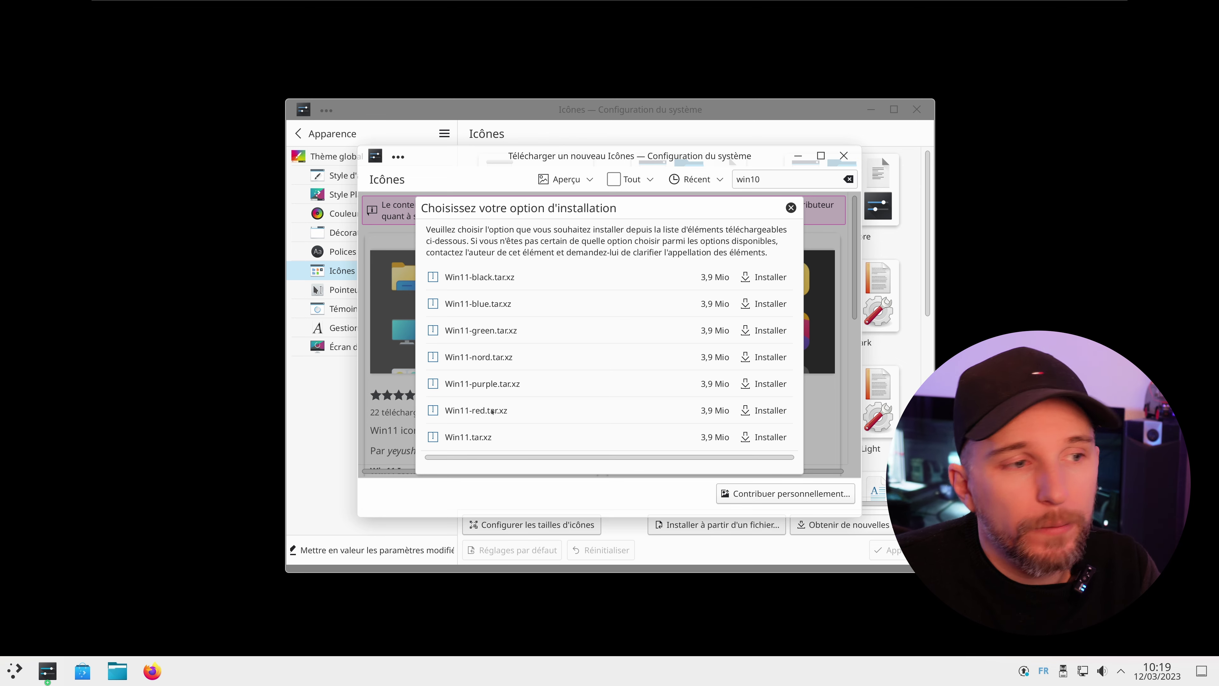
left_click(771, 444)
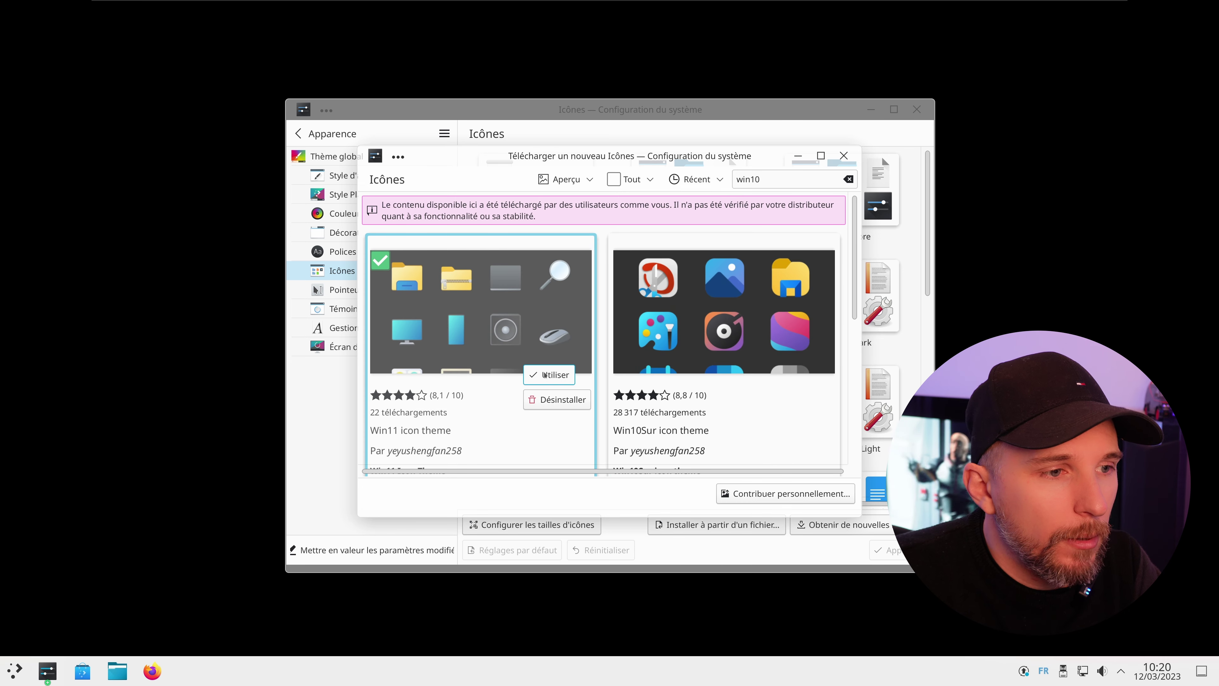
left_click(544, 374)
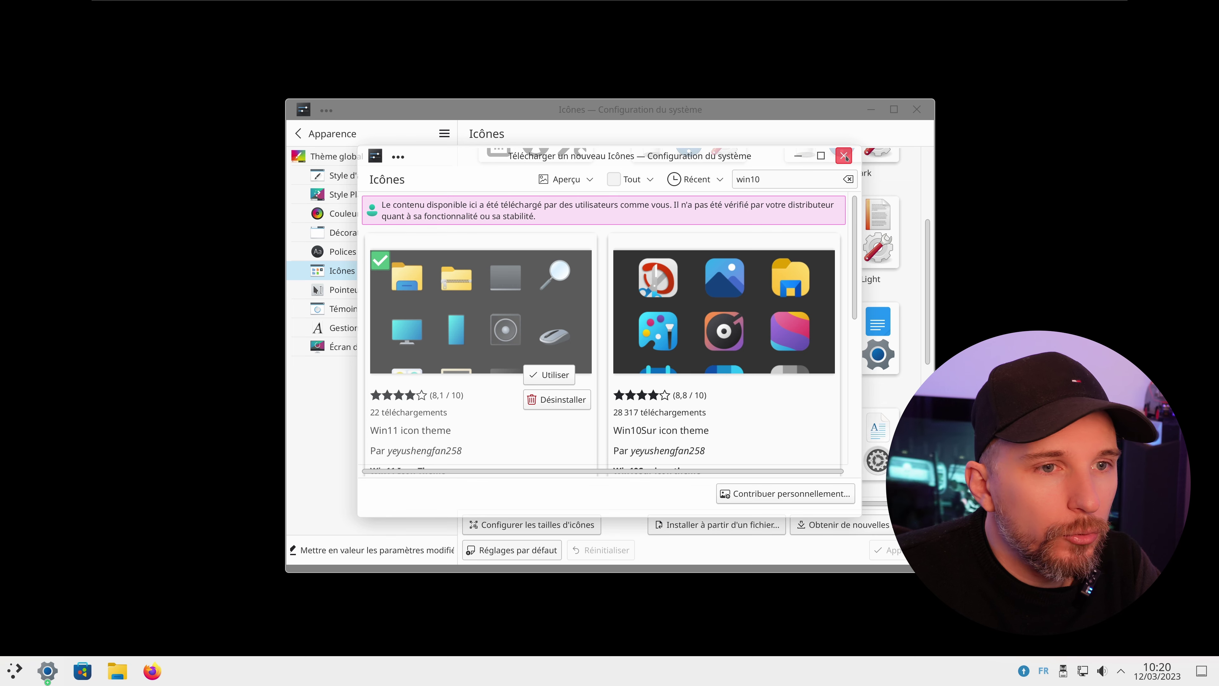
left_click(843, 156)
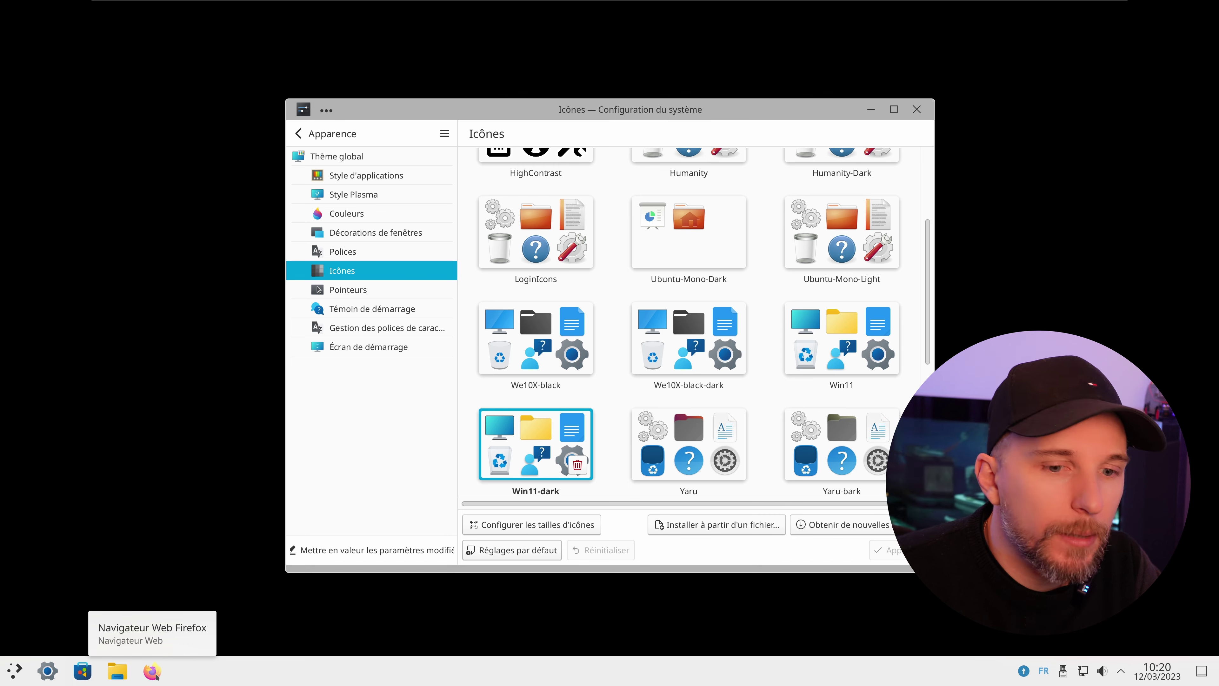
- Open the home folder in Dolphin, enlarge the folder icons slightly to inspect the new icon theme, and close the window
left_click(117, 670)
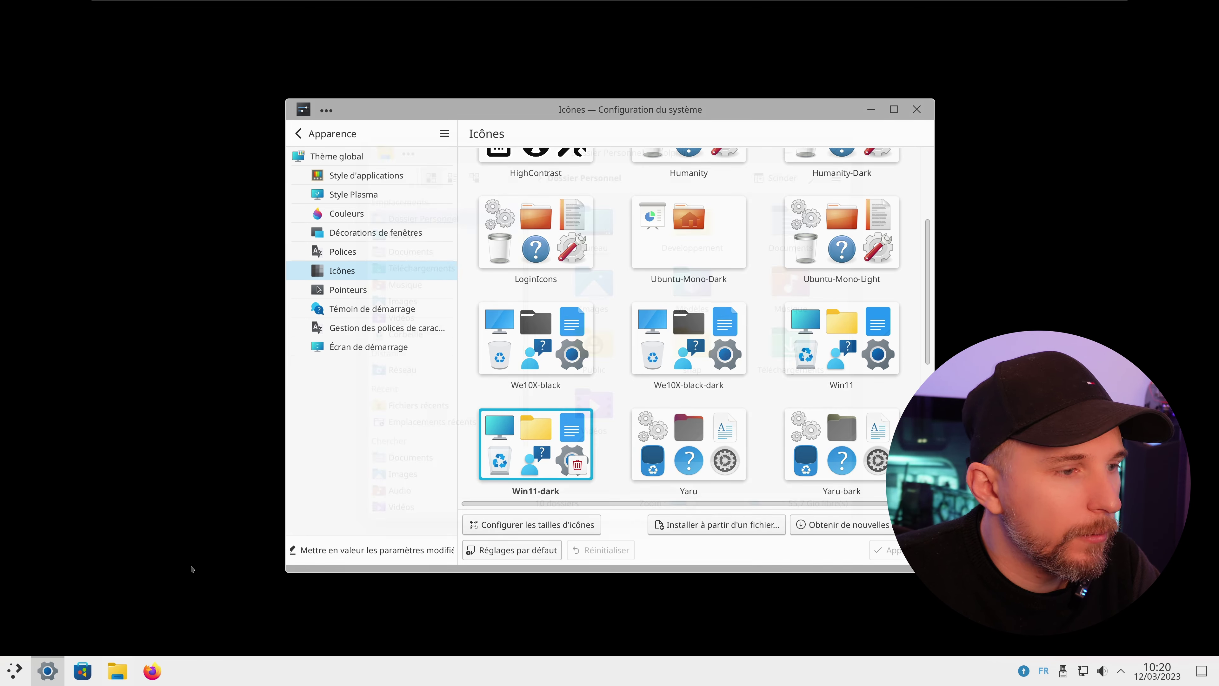
left_click_drag(778, 161, 521, 111)
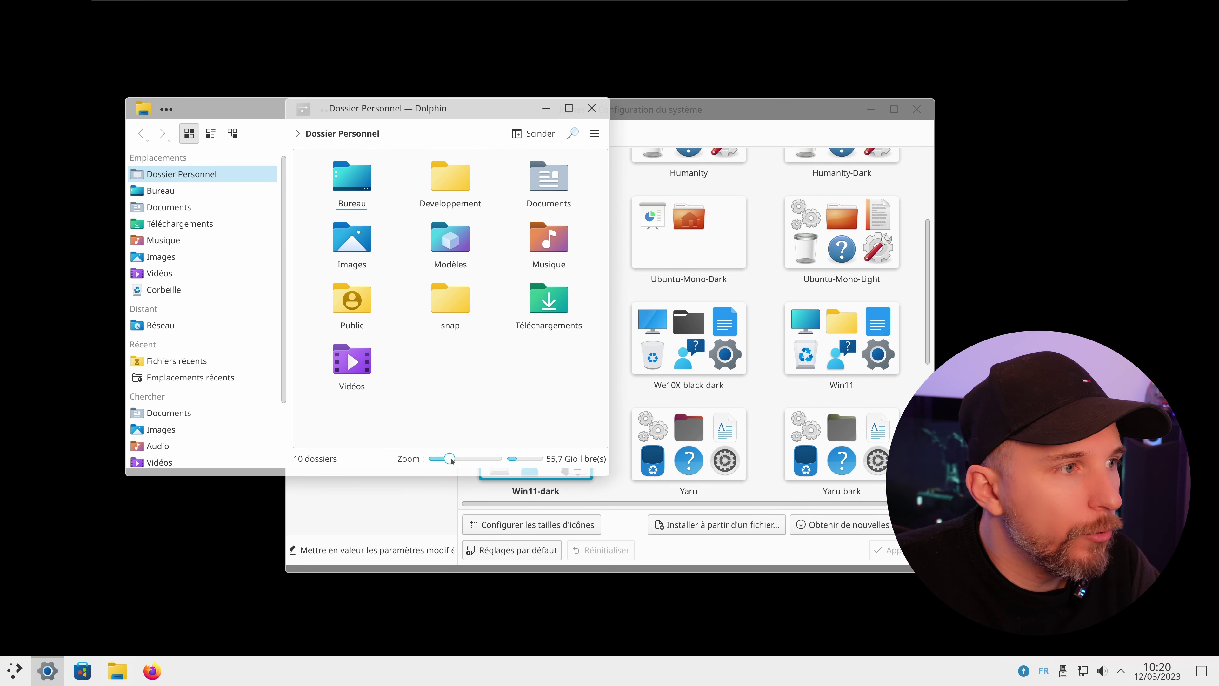
left_click_drag(454, 460, 457, 460)
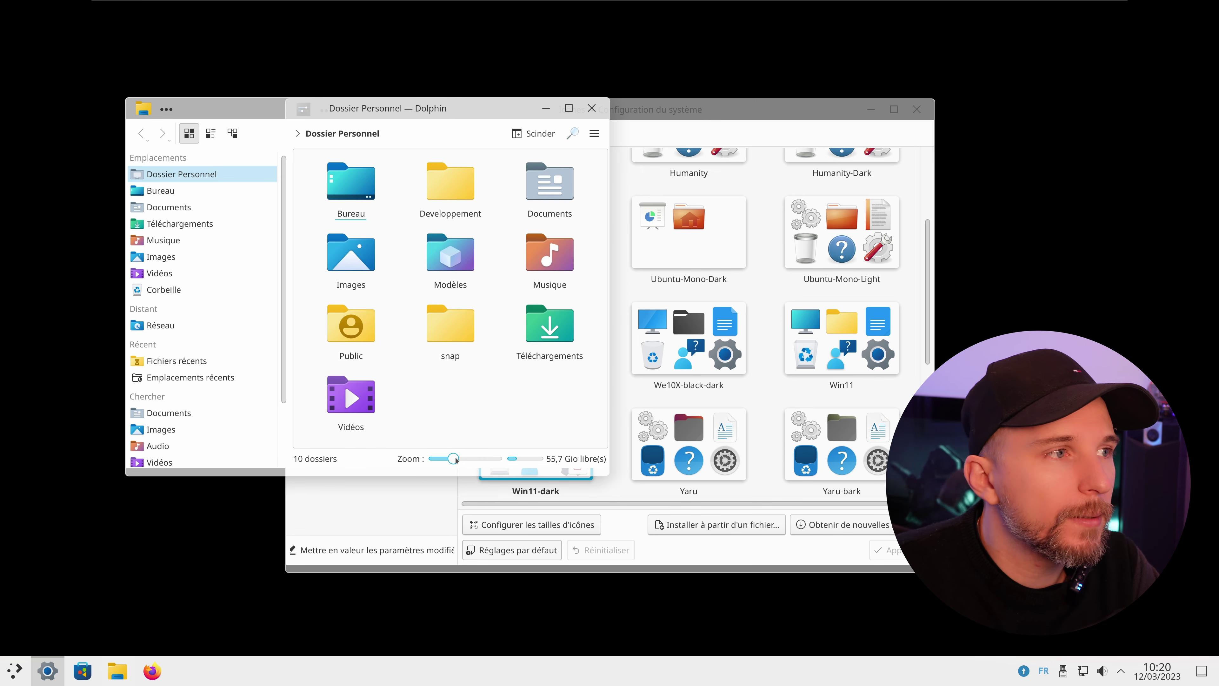
left_click(592, 107)
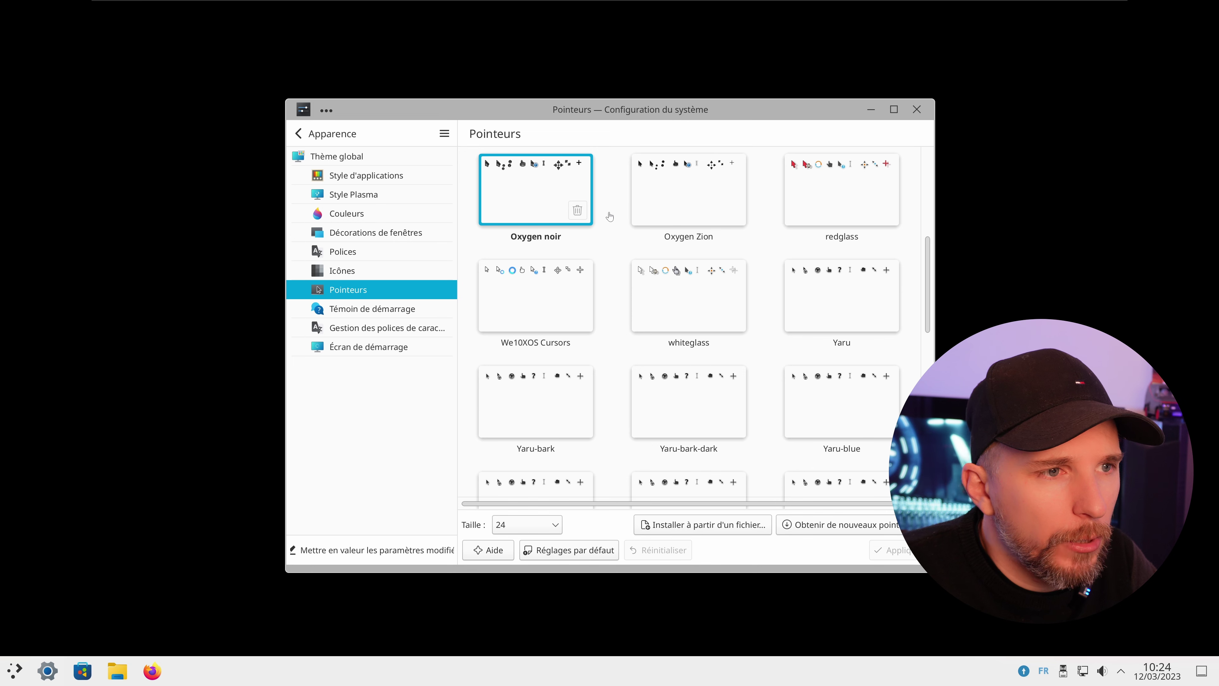
- In the pointer settings, open the downloadable cursor themes and search them for "windows 8"
key("Num_Lock")
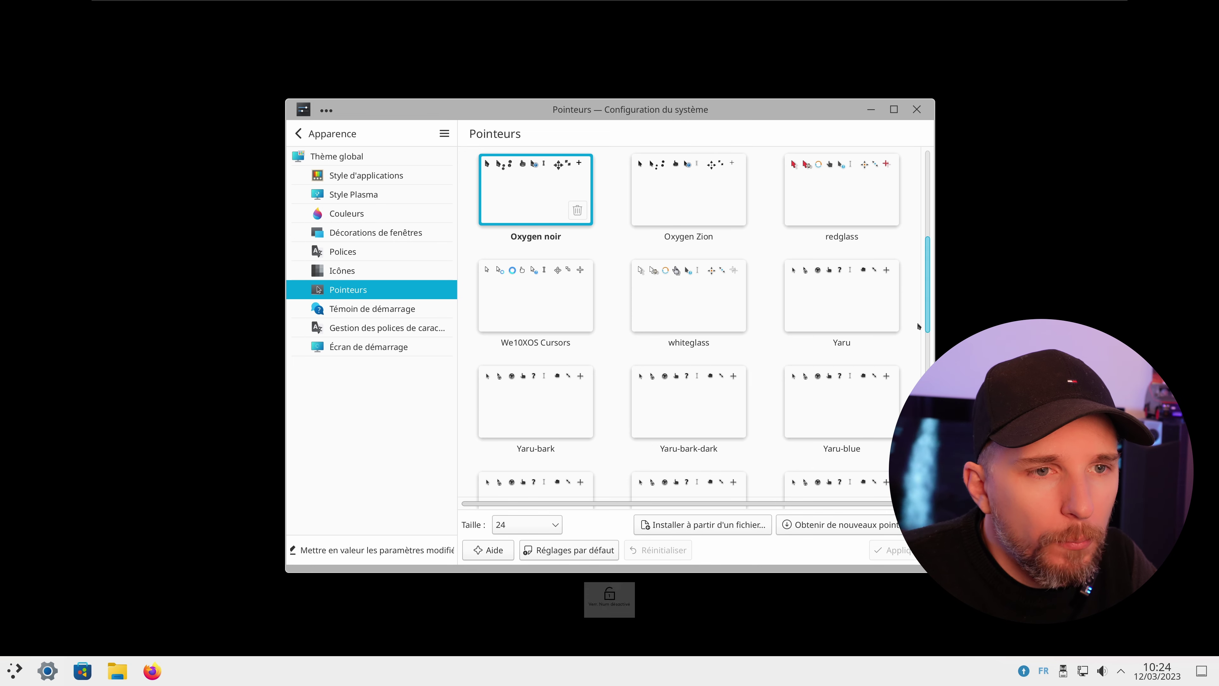
scroll(925, 347, "down", 10)
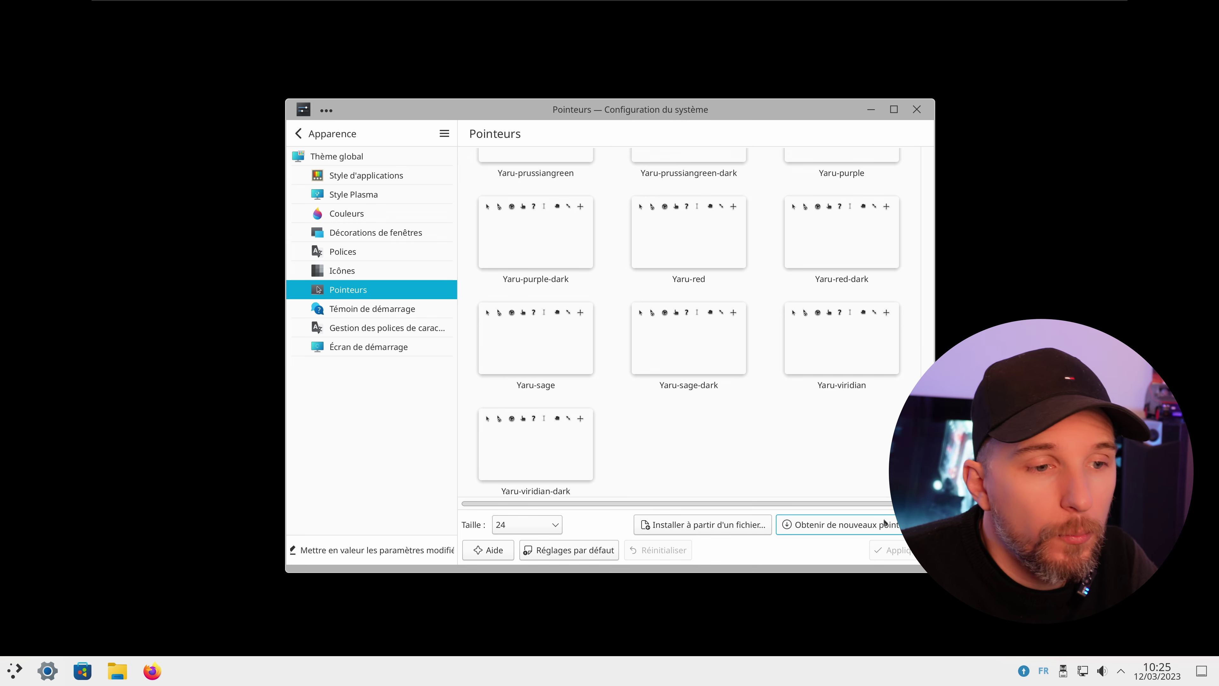
left_click(817, 531)
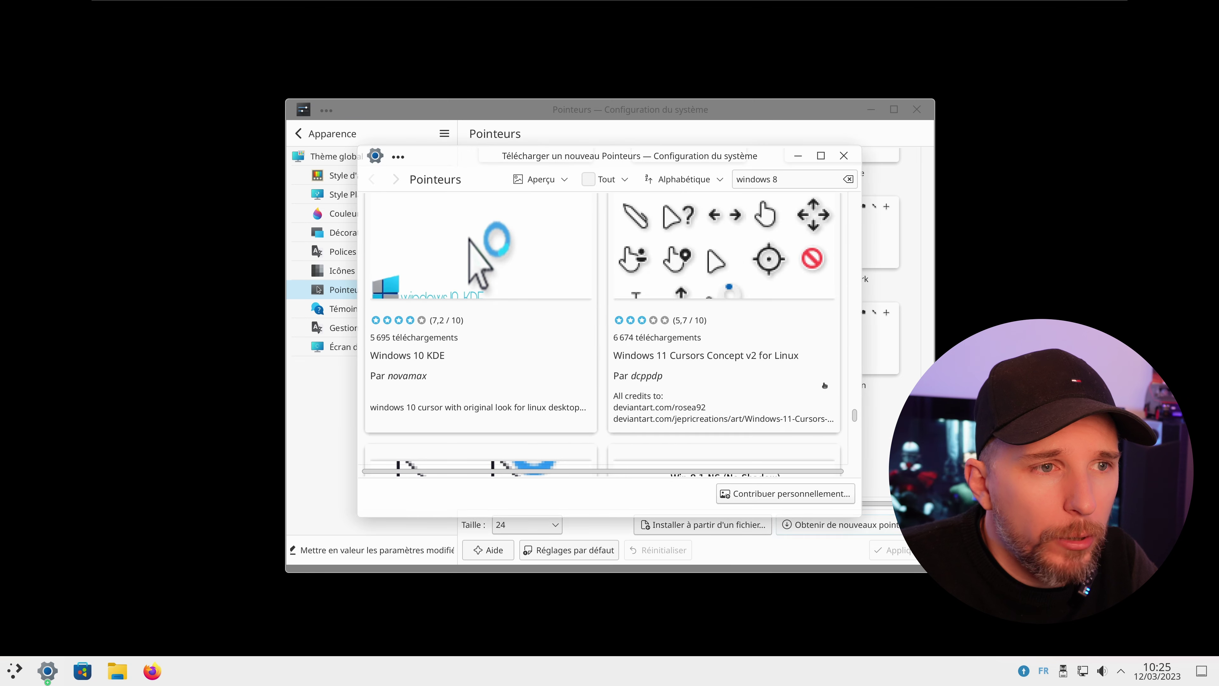
left_click(752, 179)
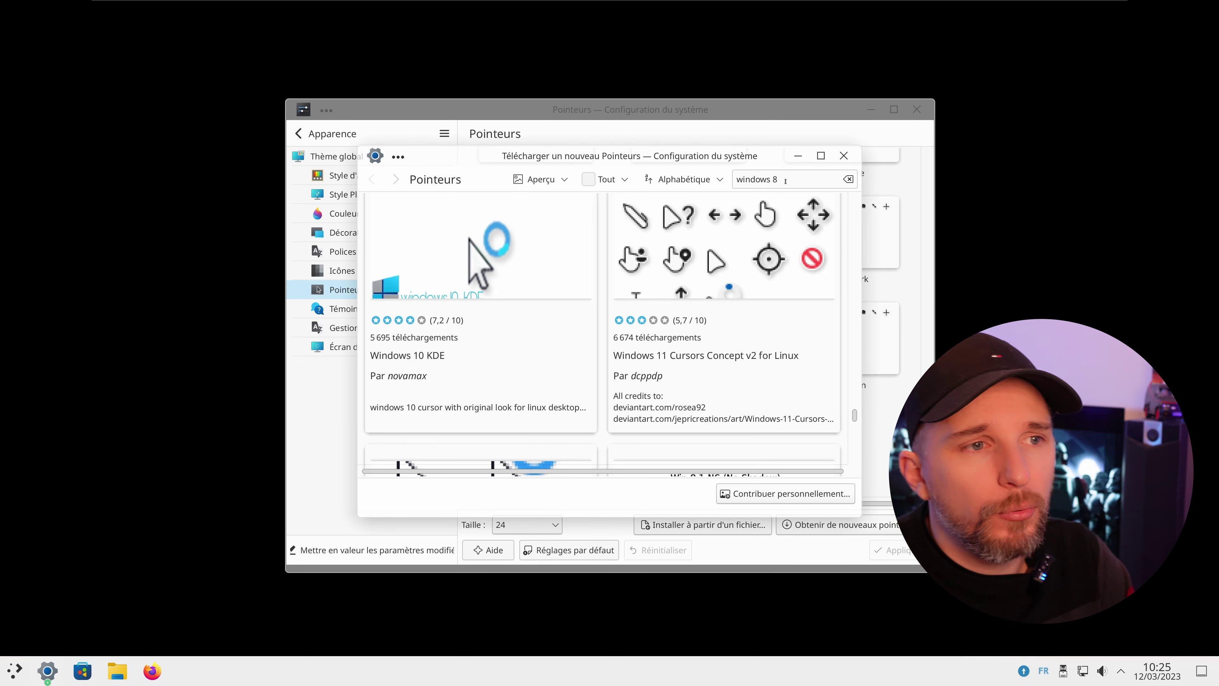
triple_click(752, 179)
key("BackSpace")
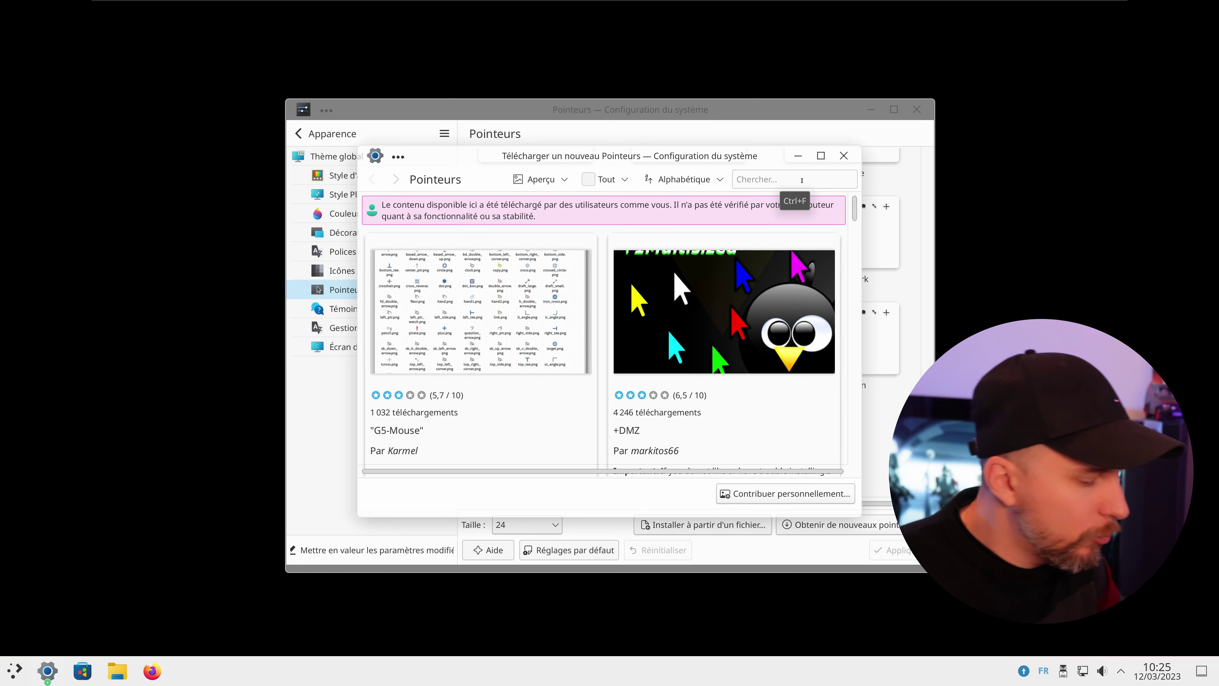
type("wind")
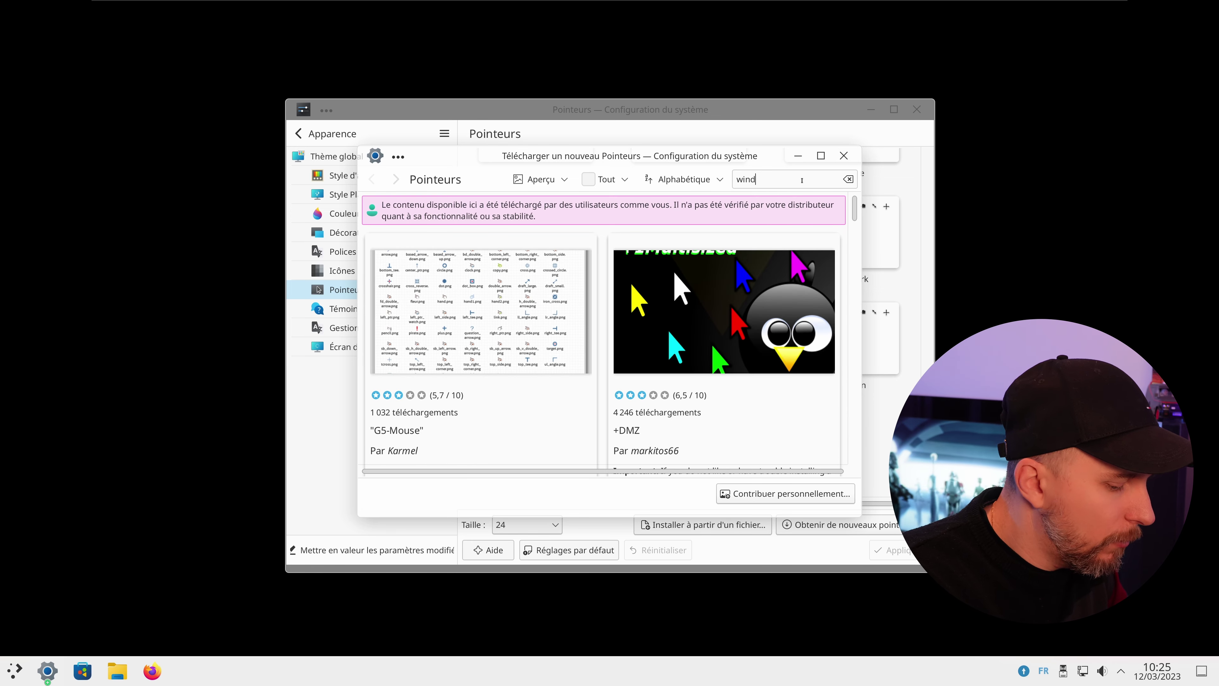
type("ows 8")
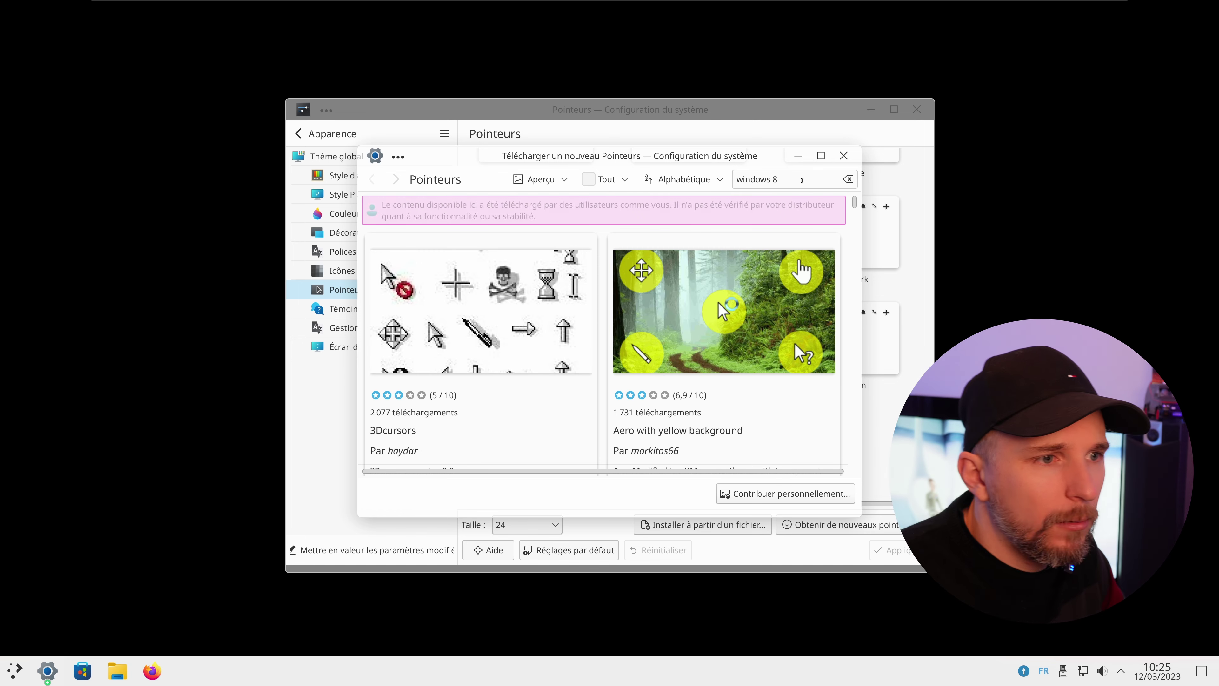
- With the results sorted alphabetically by name, install the Windows 10 KDE cursor theme and close the download window
left_click(683, 179)
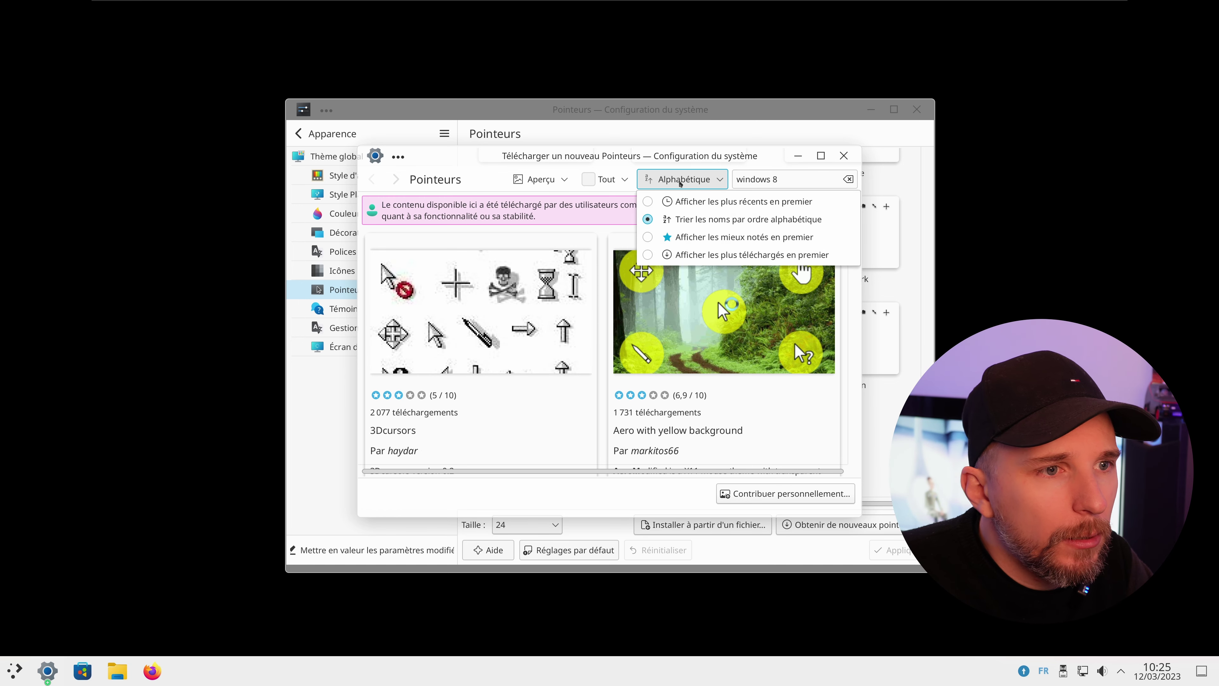
left_click(713, 225)
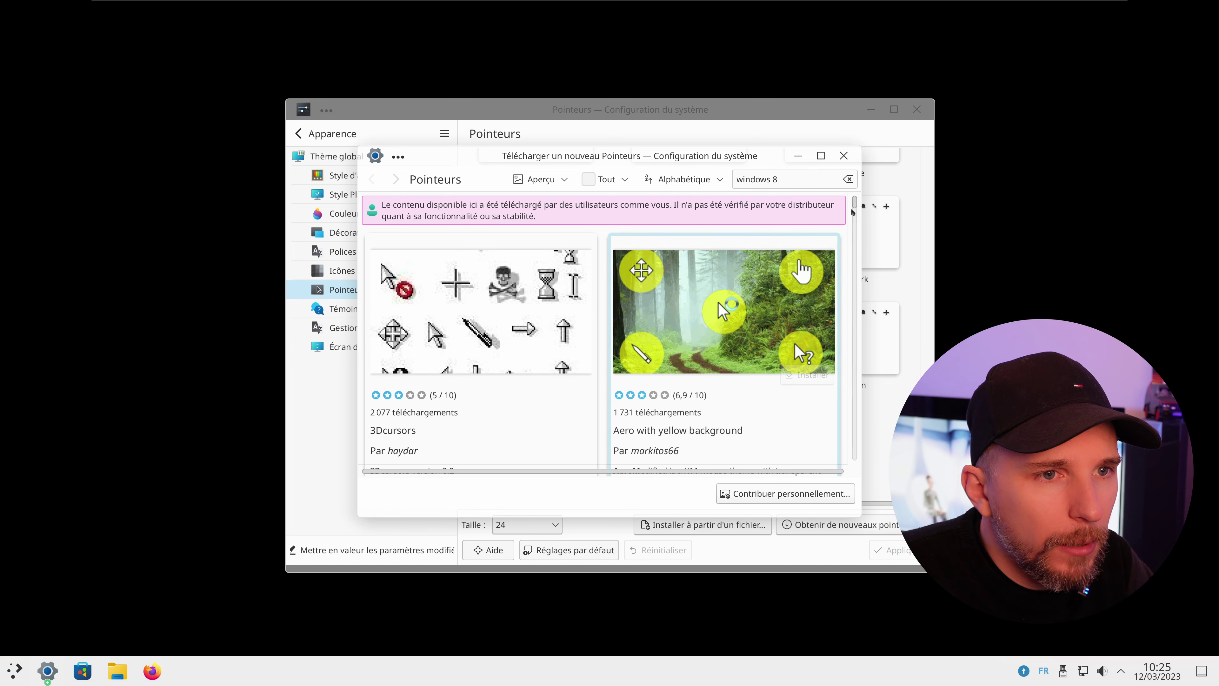
scroll(854, 336, "down", 10)
scroll(861, 385, "down", 10)
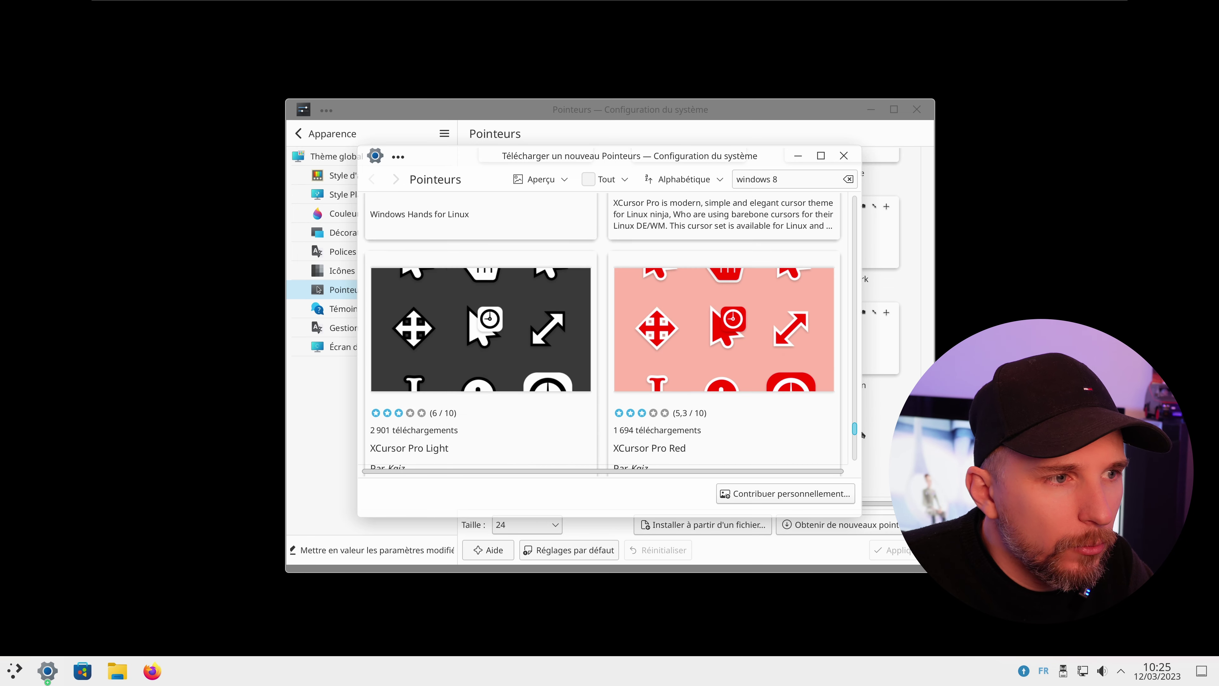
scroll(864, 436, "up", 5)
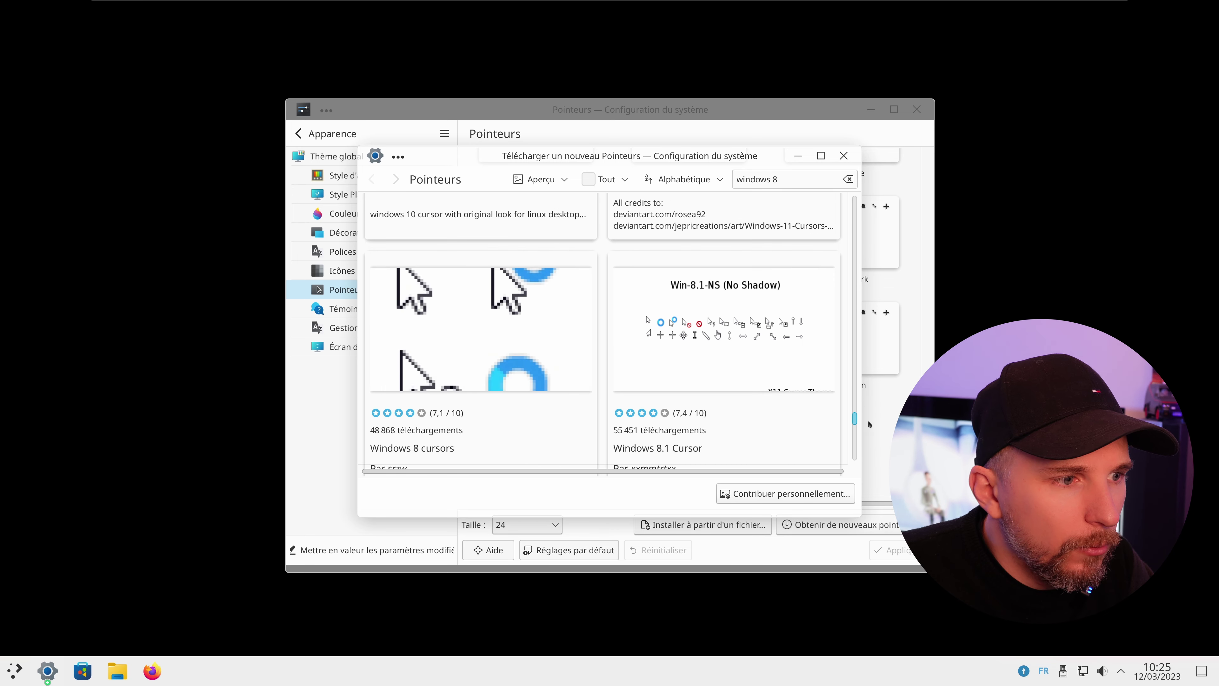
scroll(869, 420, "down", 1)
mouse_move(484, 394)
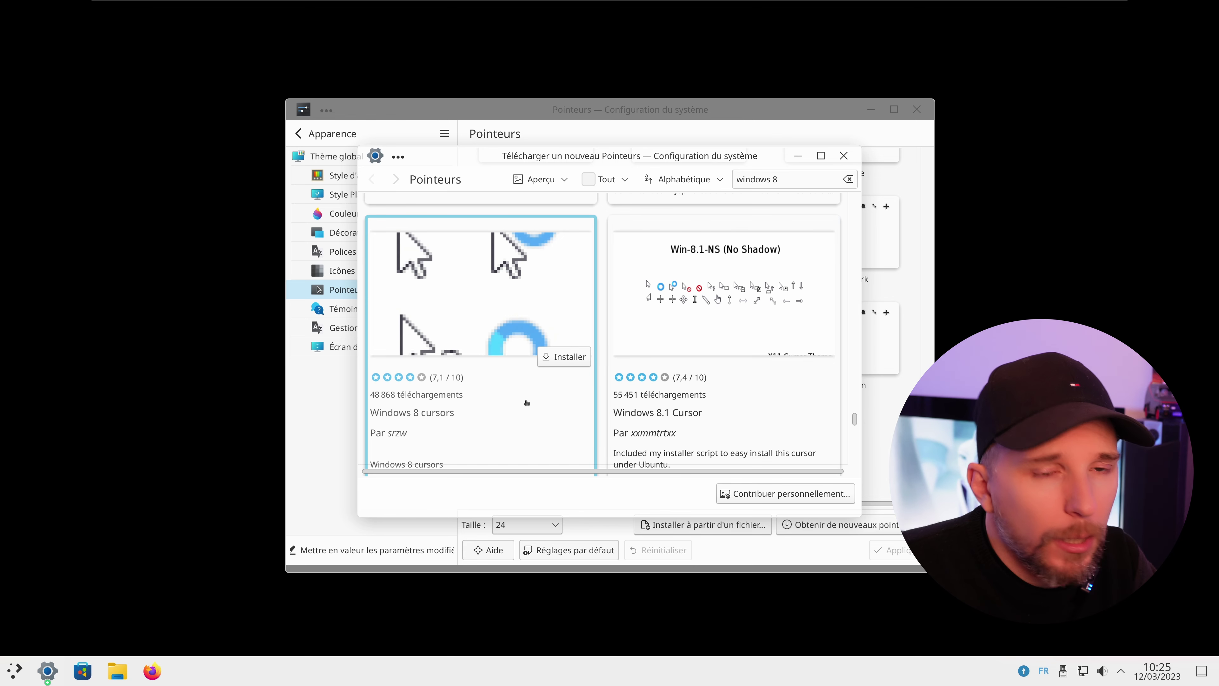
scroll(526, 402, "up", 5)
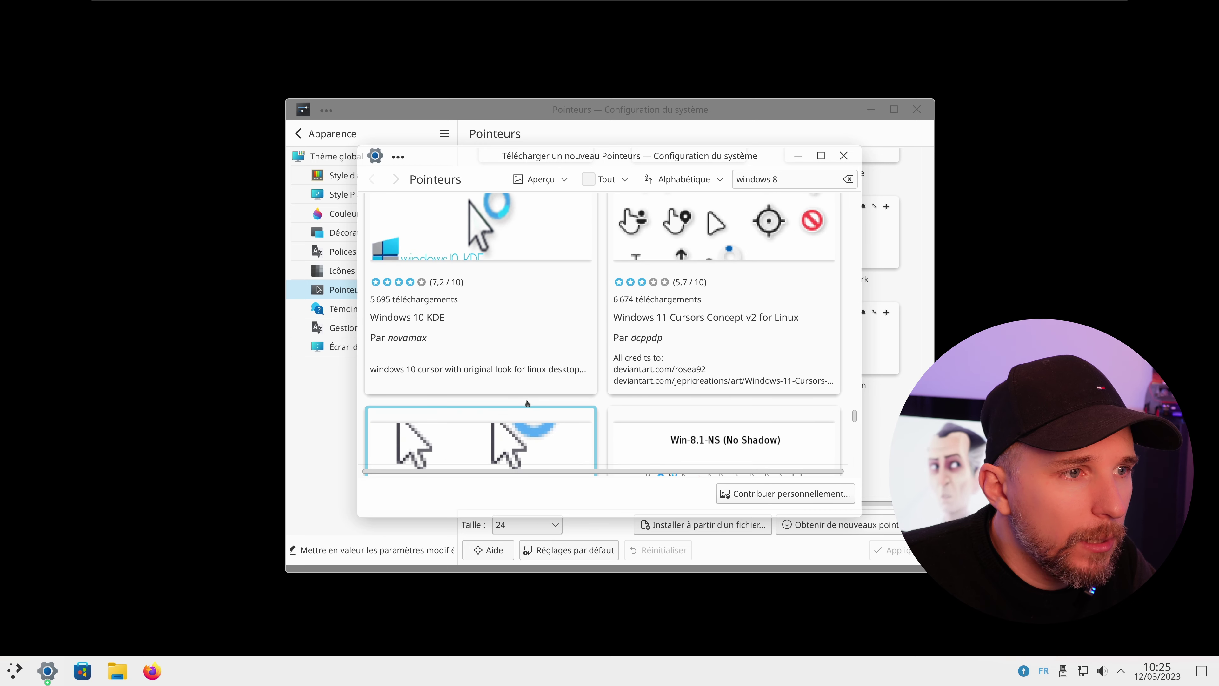
left_click(510, 332)
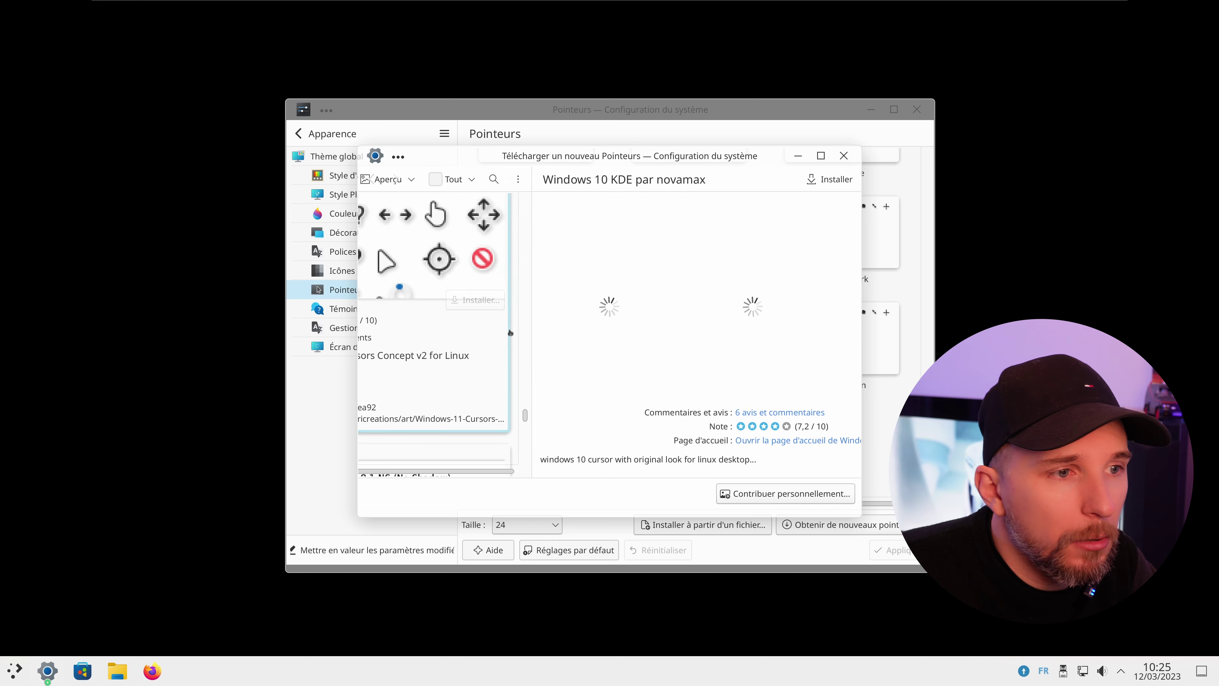
left_click(829, 180)
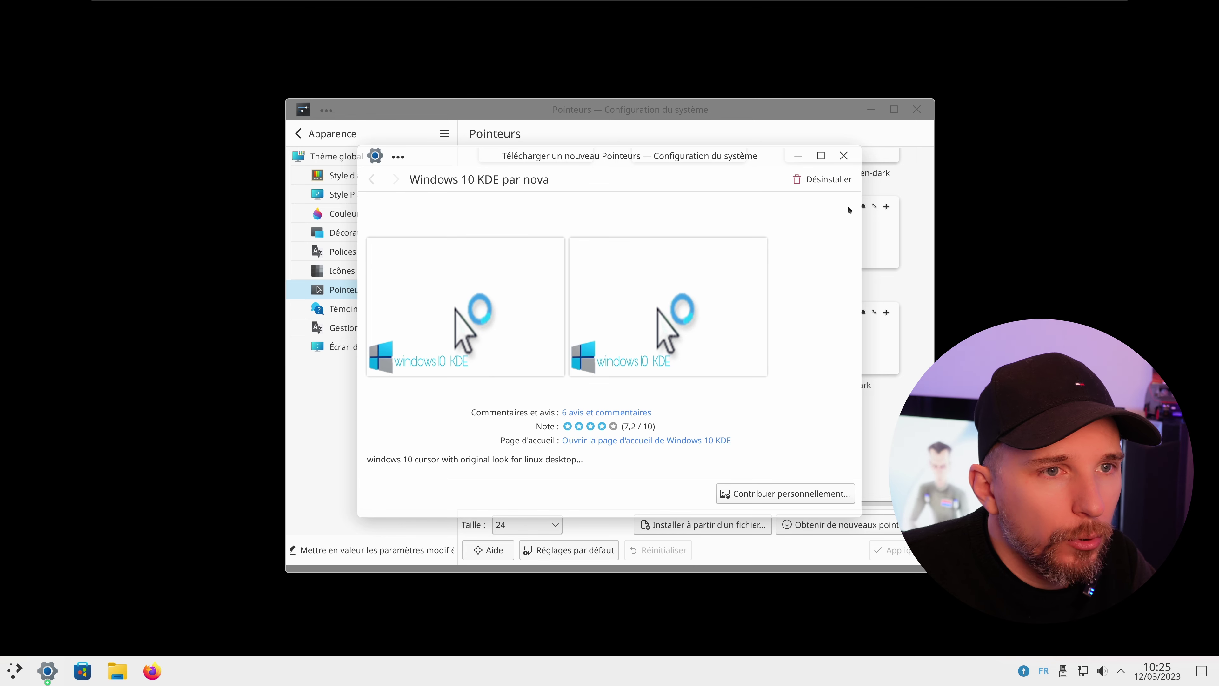
left_click(845, 155)
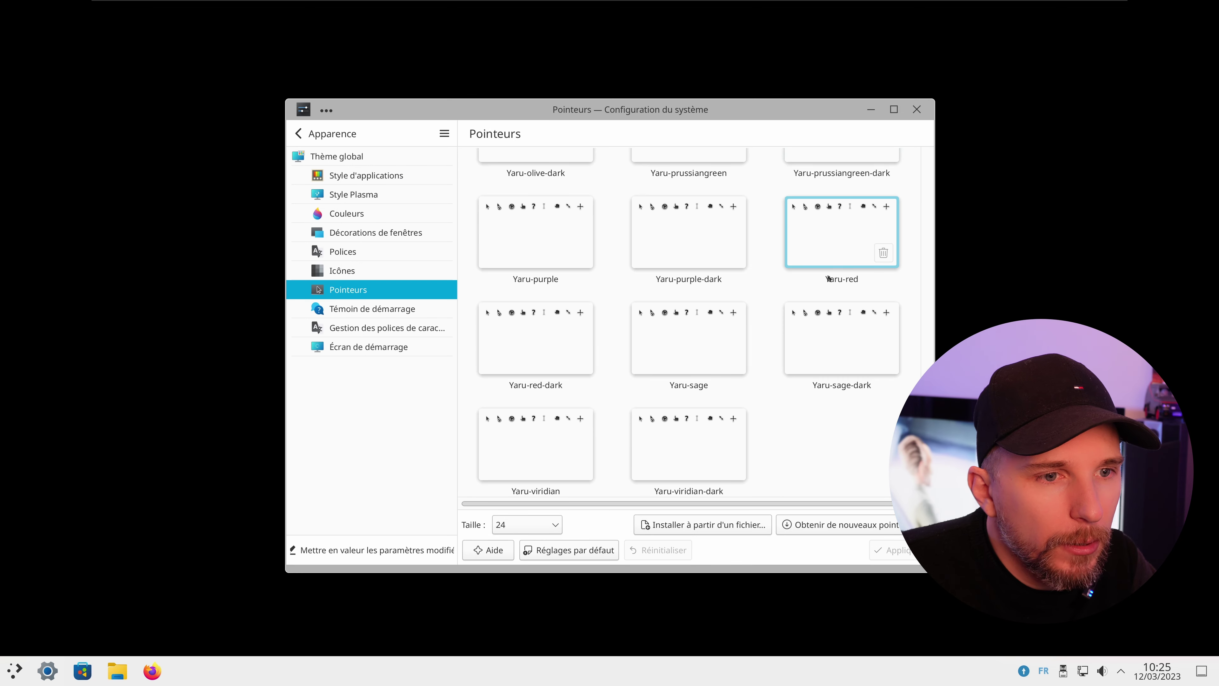
- Select the We10XOS Cursors pointer theme and check the available themes on the splash screen page
scroll(835, 427, "up", 10)
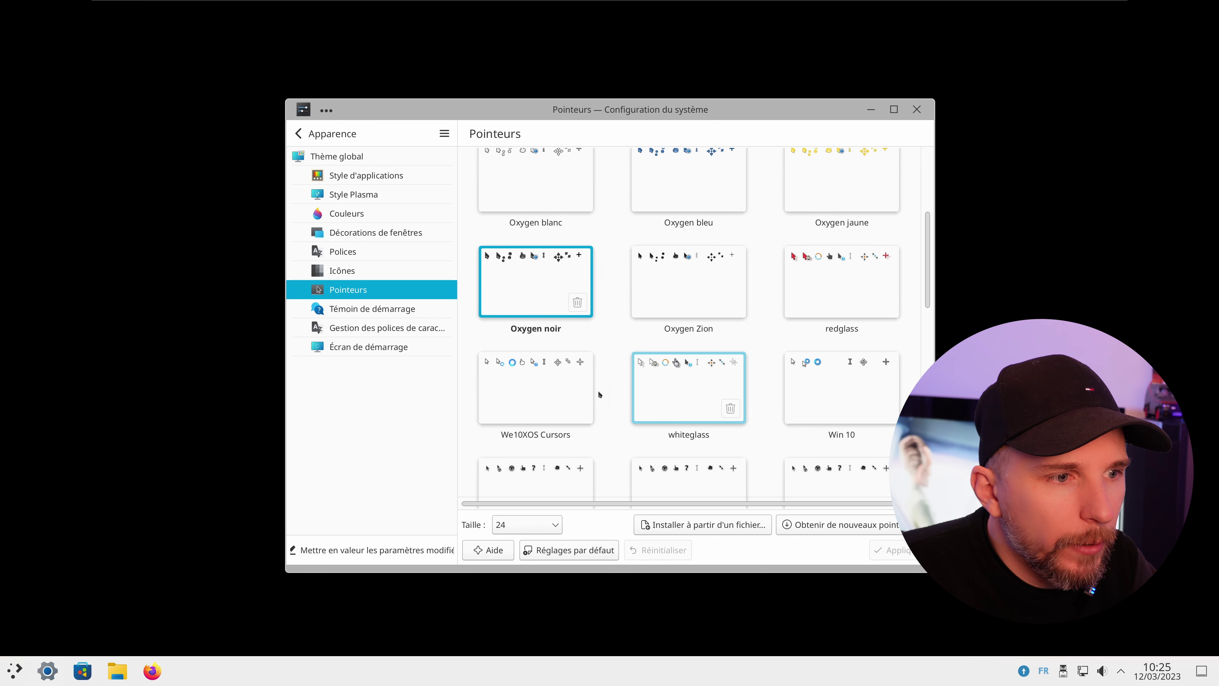
left_click(562, 385)
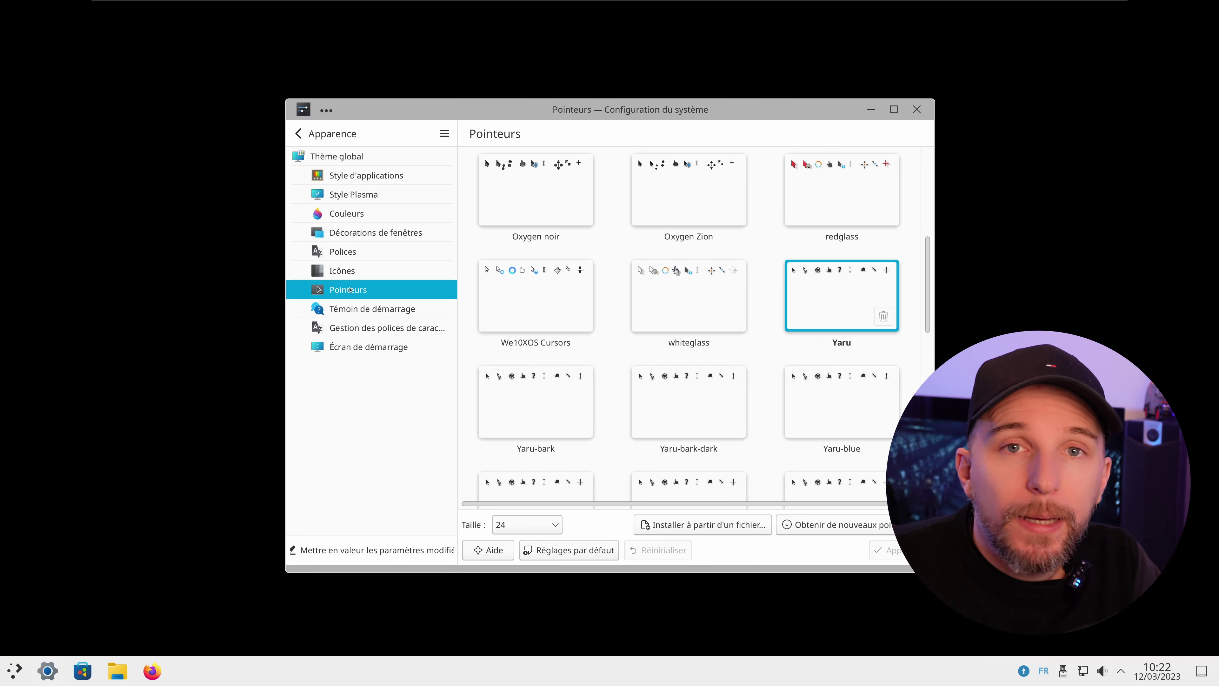
left_click(394, 354)
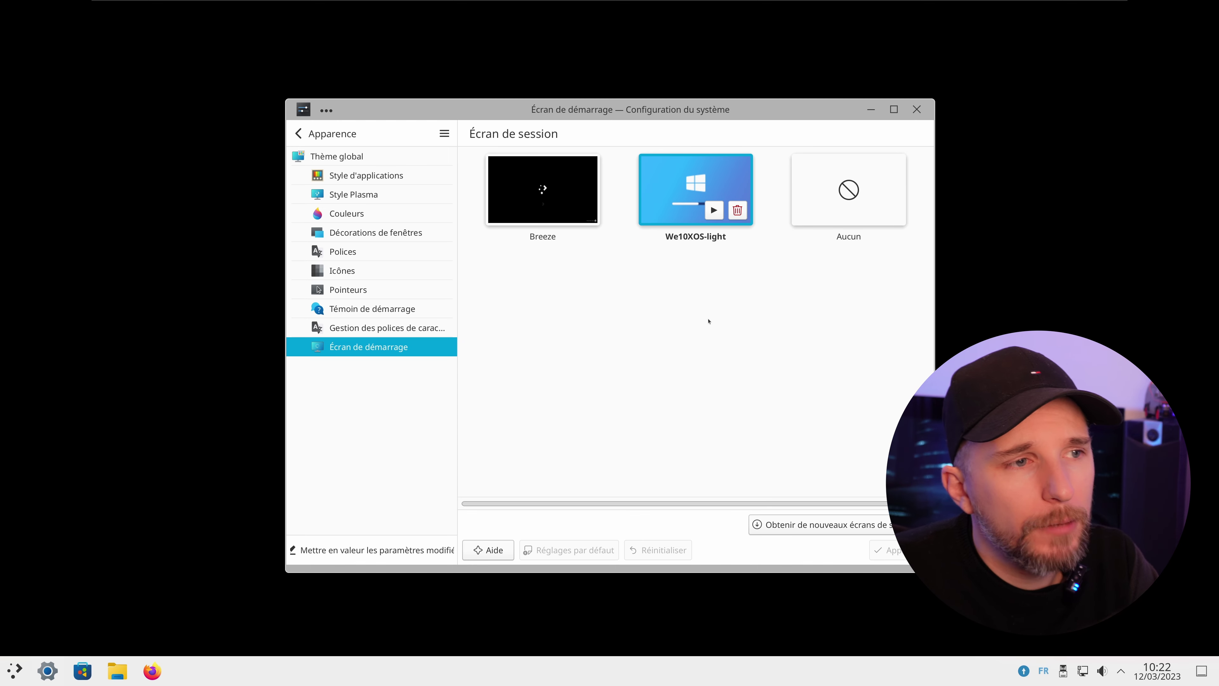
mouse_move(535, 192)
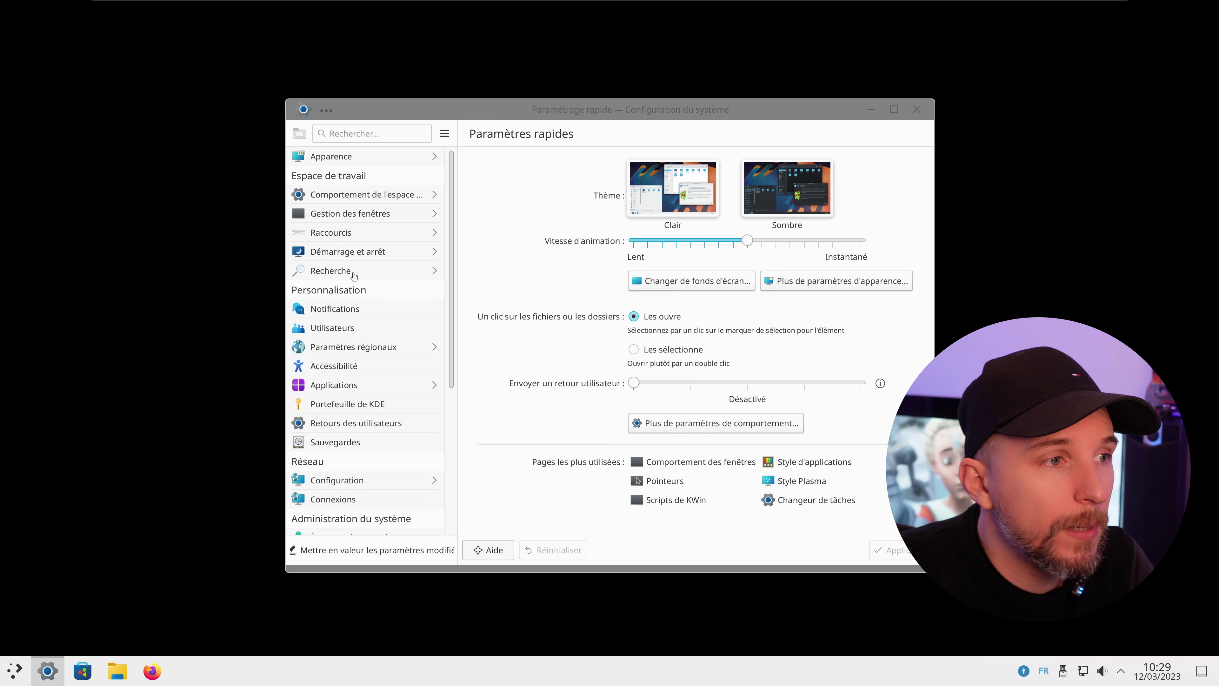
- In the startup and shutdown settings, apply the We10XOS login screen theme, authenticating with the account password
key("Num_Lock")
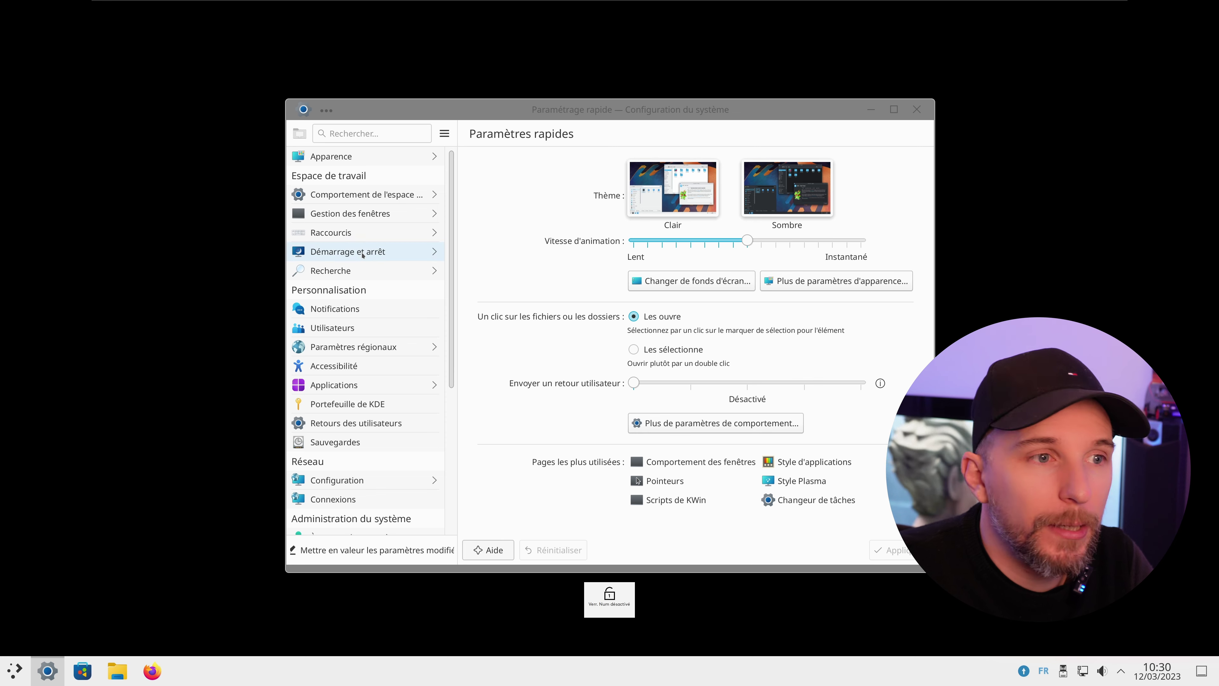
left_click(362, 255)
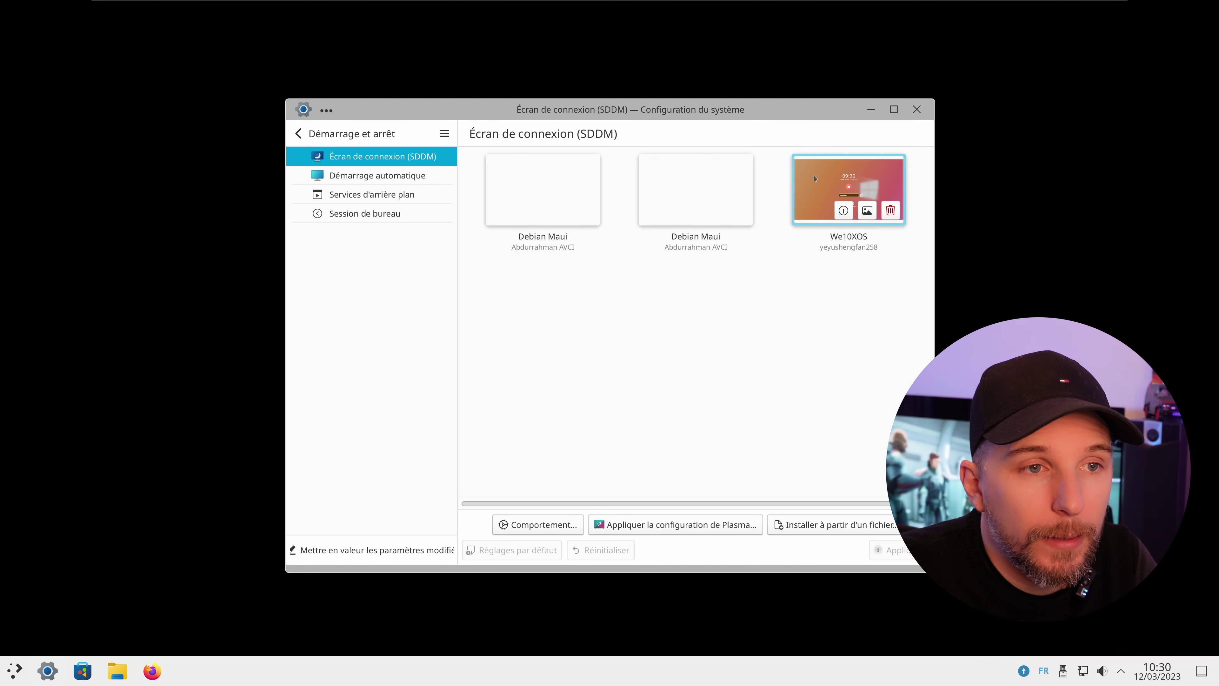
left_click(848, 187)
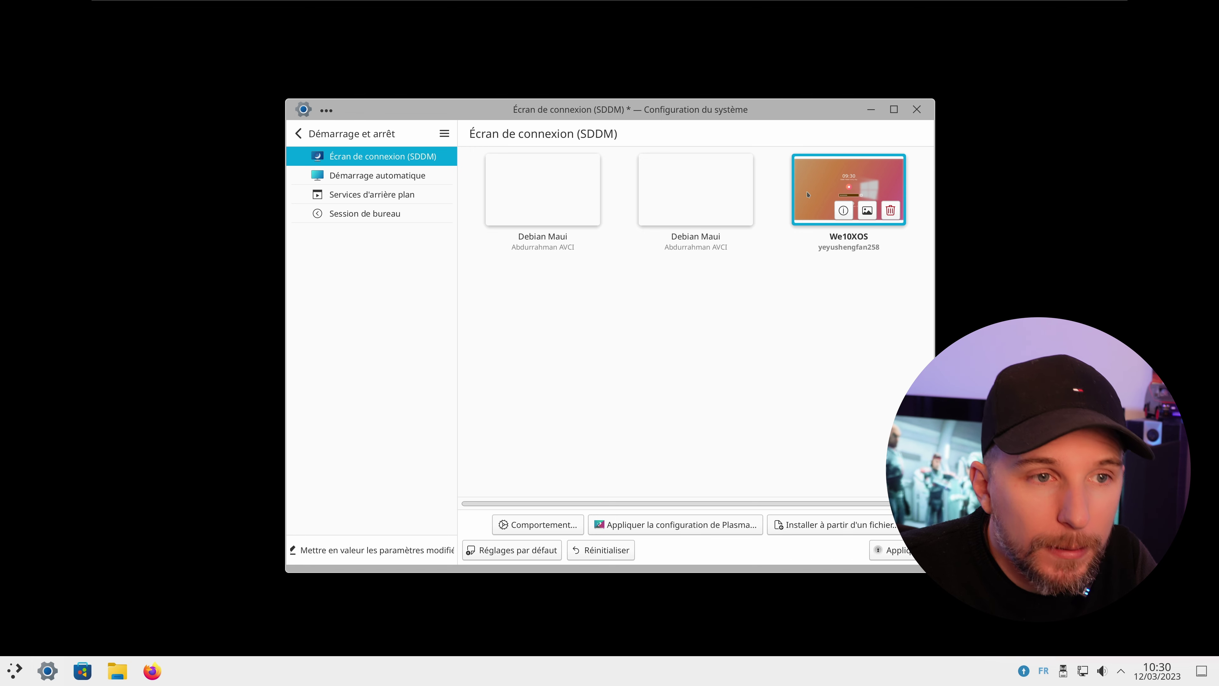
left_click(884, 552)
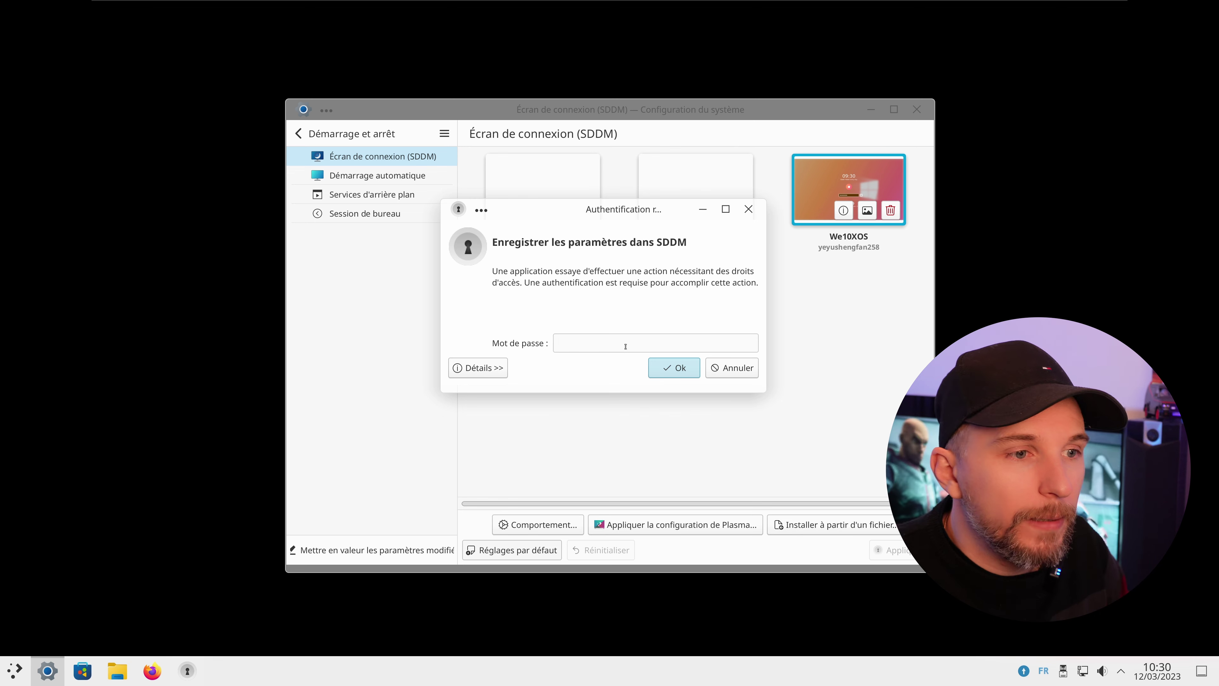
type("********")
key("Return")
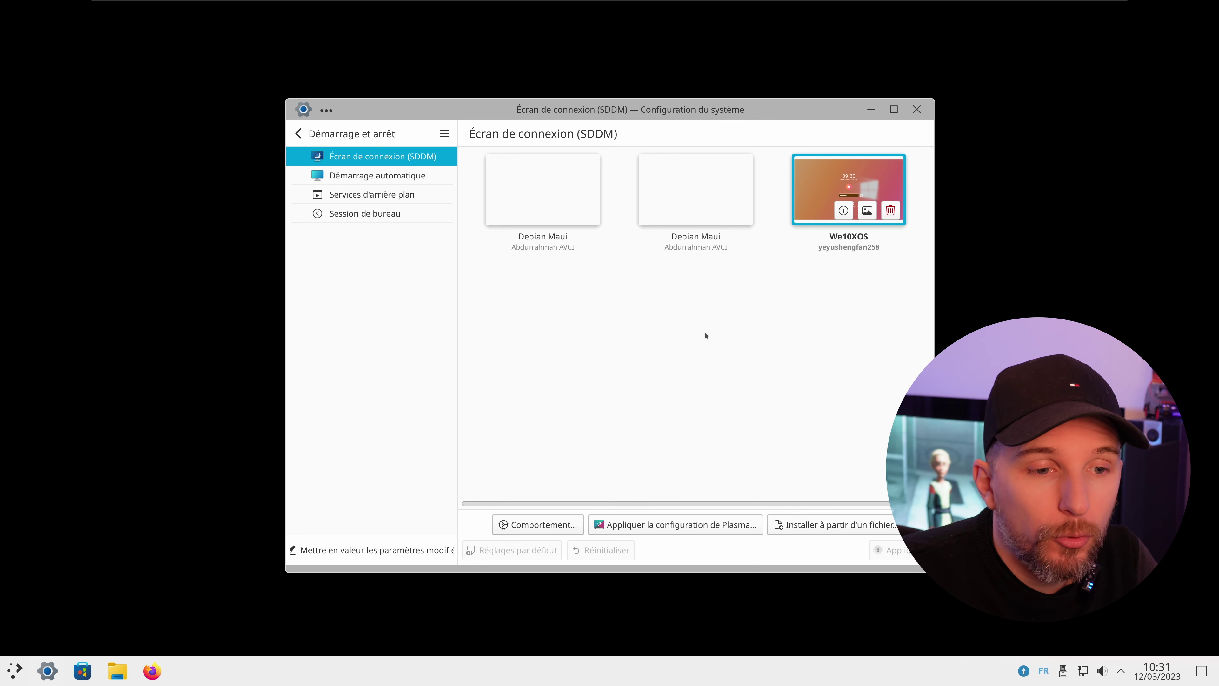
- Open the downloadable SDDM login screen themes and search them for "windows"
left_click(919, 525)
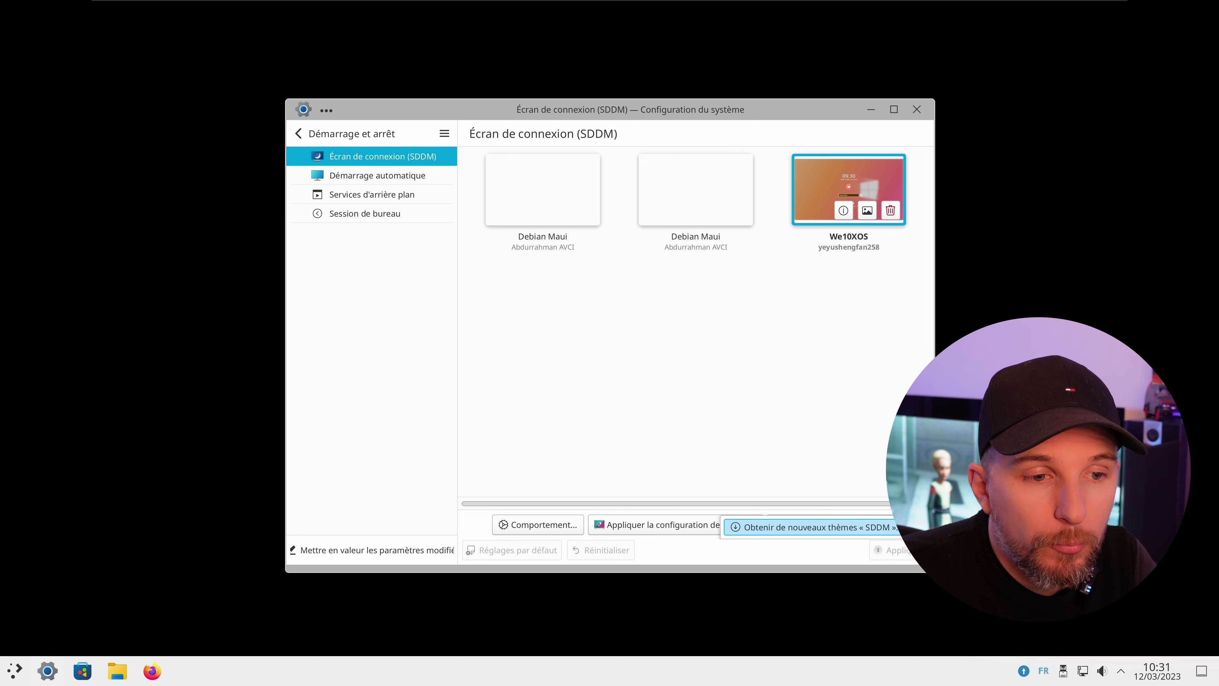
left_click(851, 528)
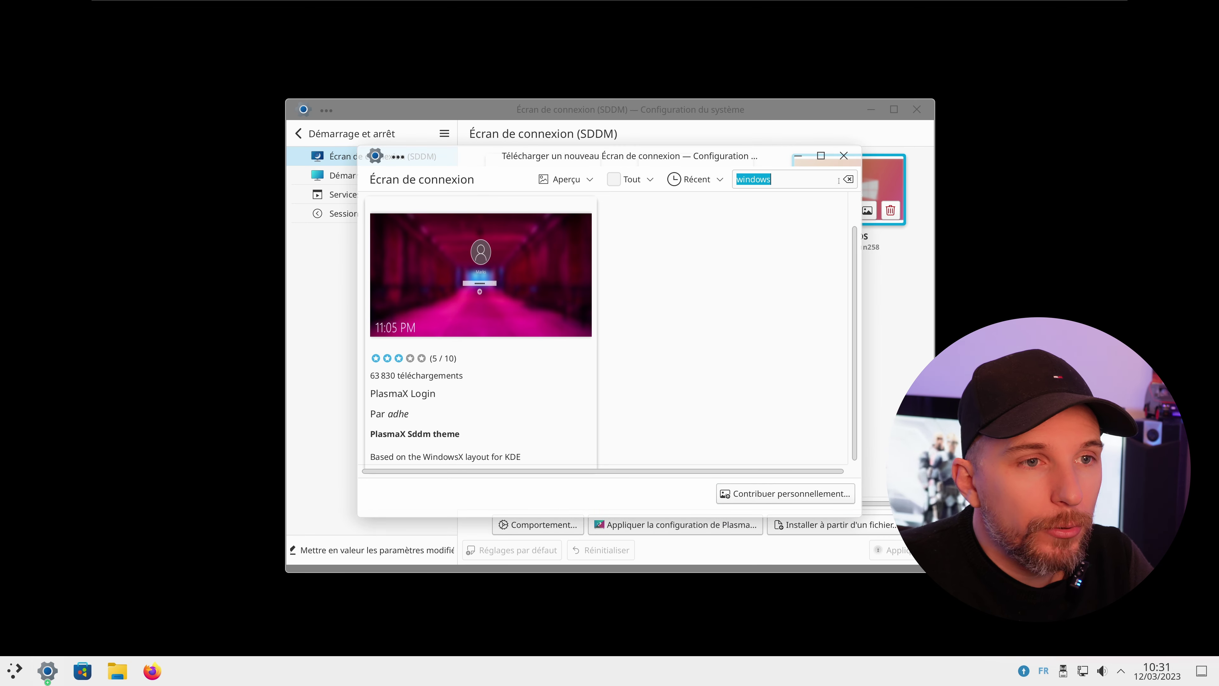
left_click(826, 181)
key("ctrl+a")
key("BackSpace")
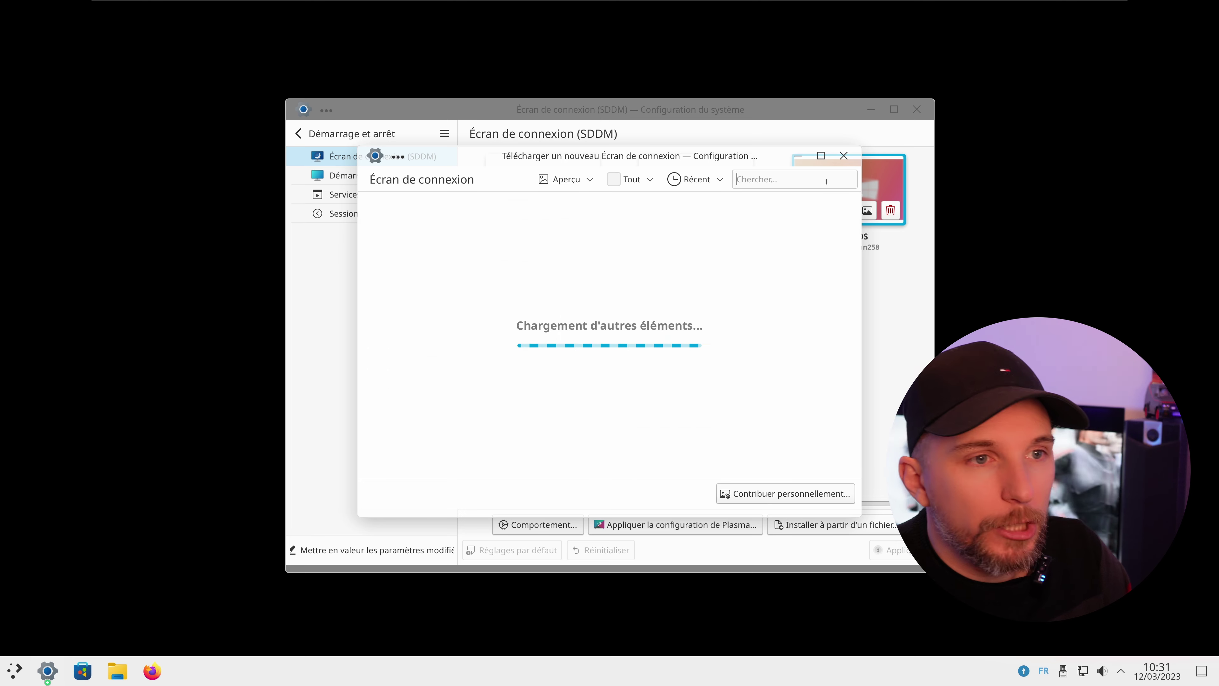
left_click_drag(854, 203, 855, 227)
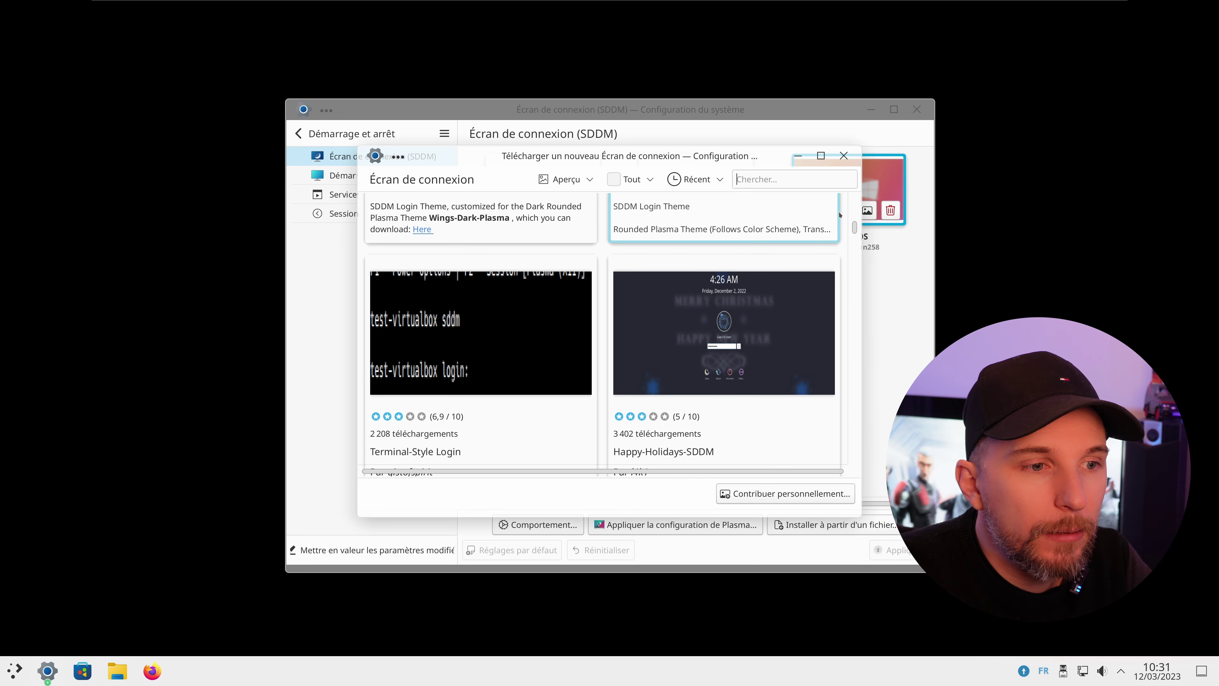
left_click(785, 180)
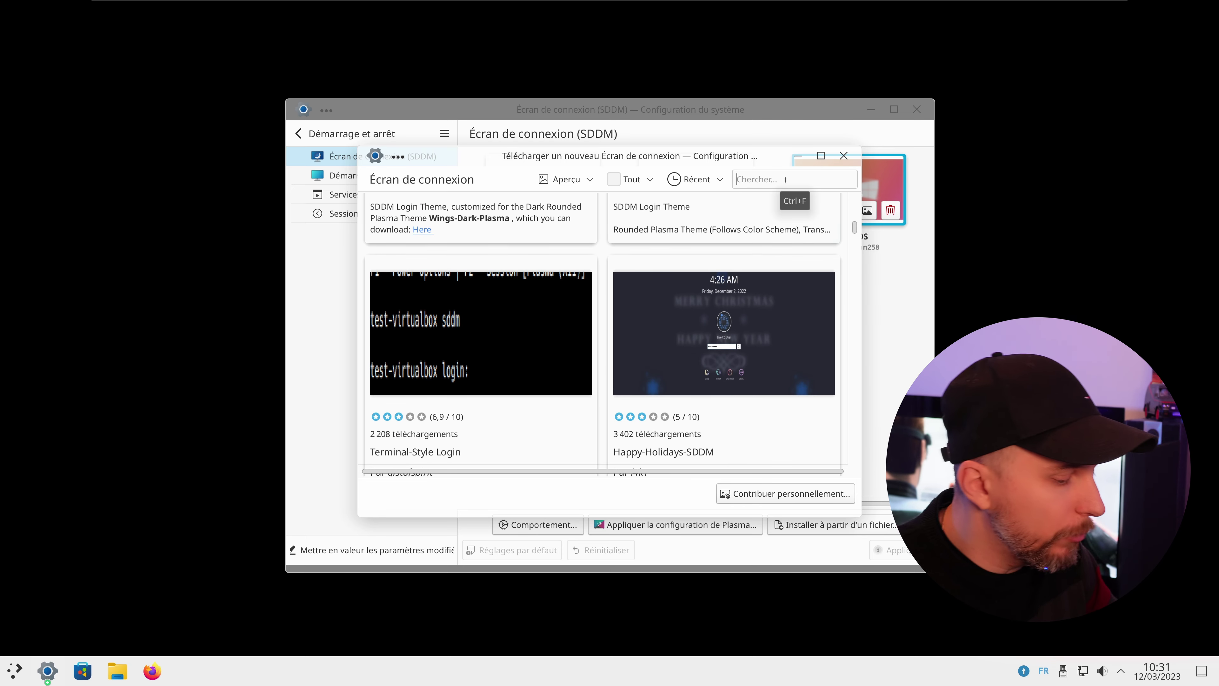
type("windows")
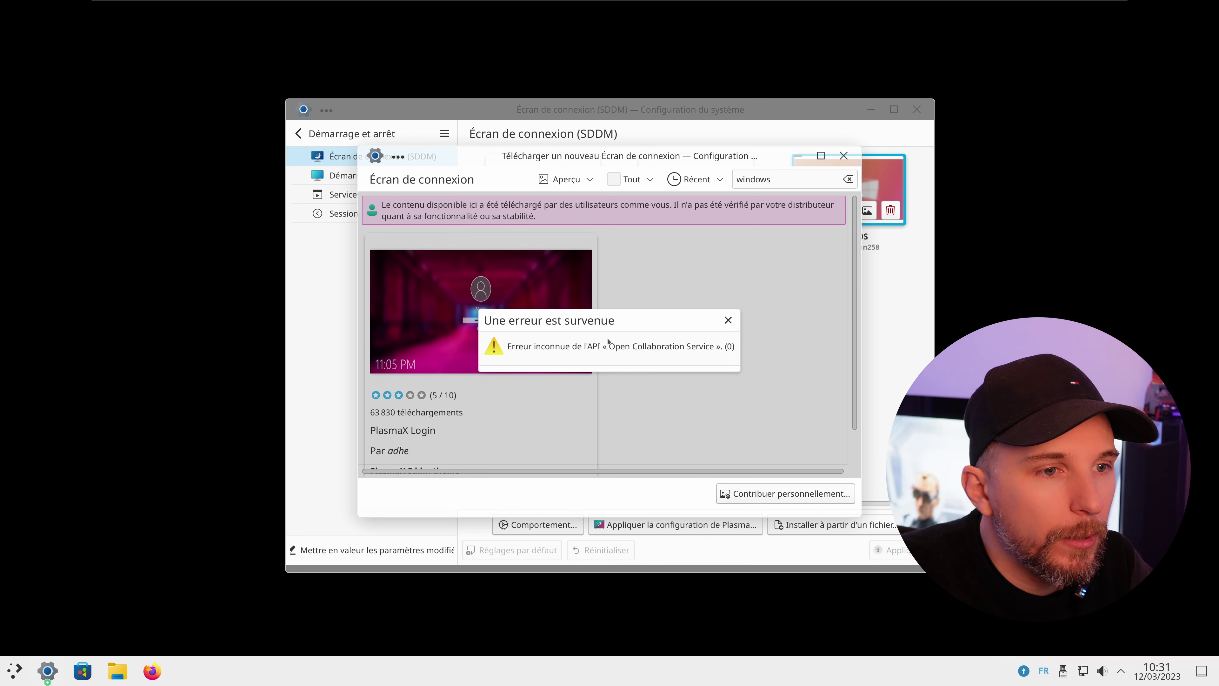
- Dismiss the error message, examine the PlasmaX Login theme, and close the download window without installing it
left_click(726, 319)
mouse_move(500, 322)
scroll(501, 325, "down", 1)
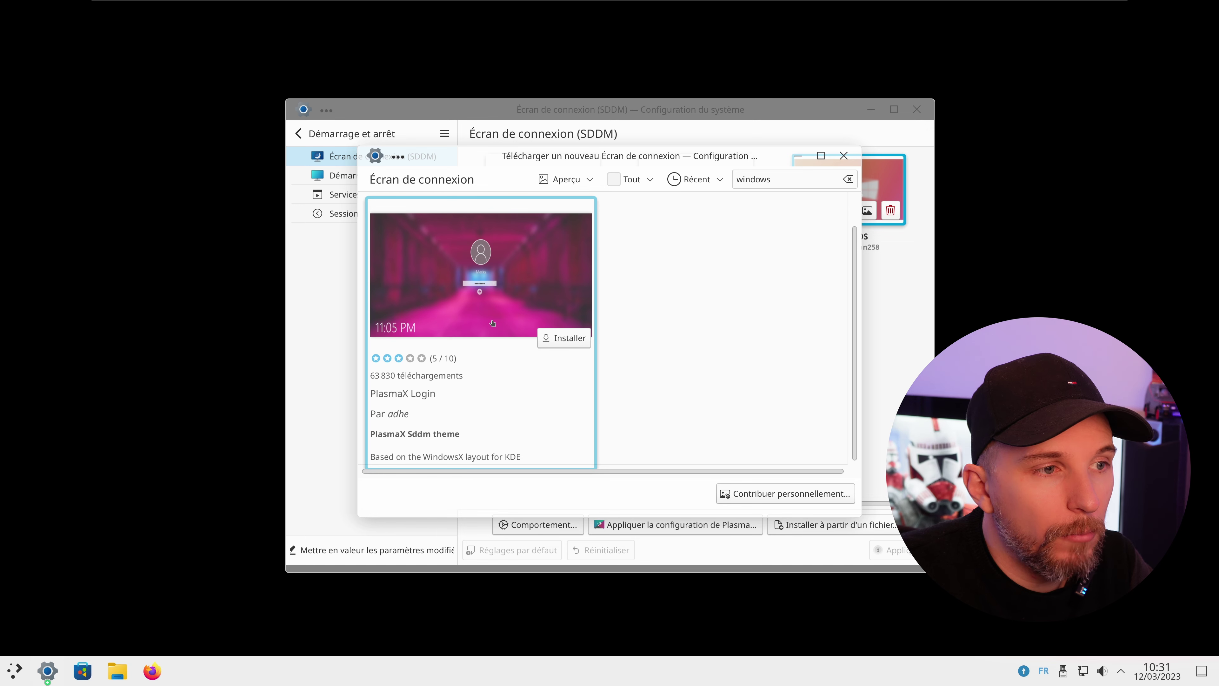
scroll(493, 323, "up", 1)
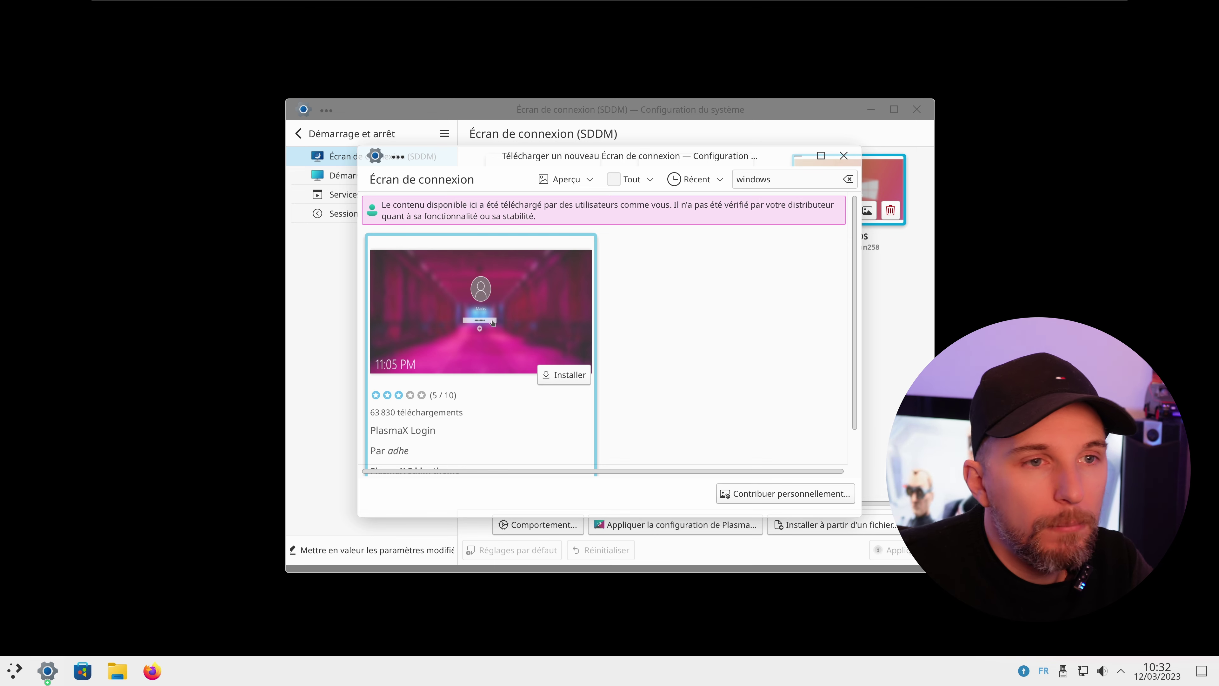
left_click(844, 156)
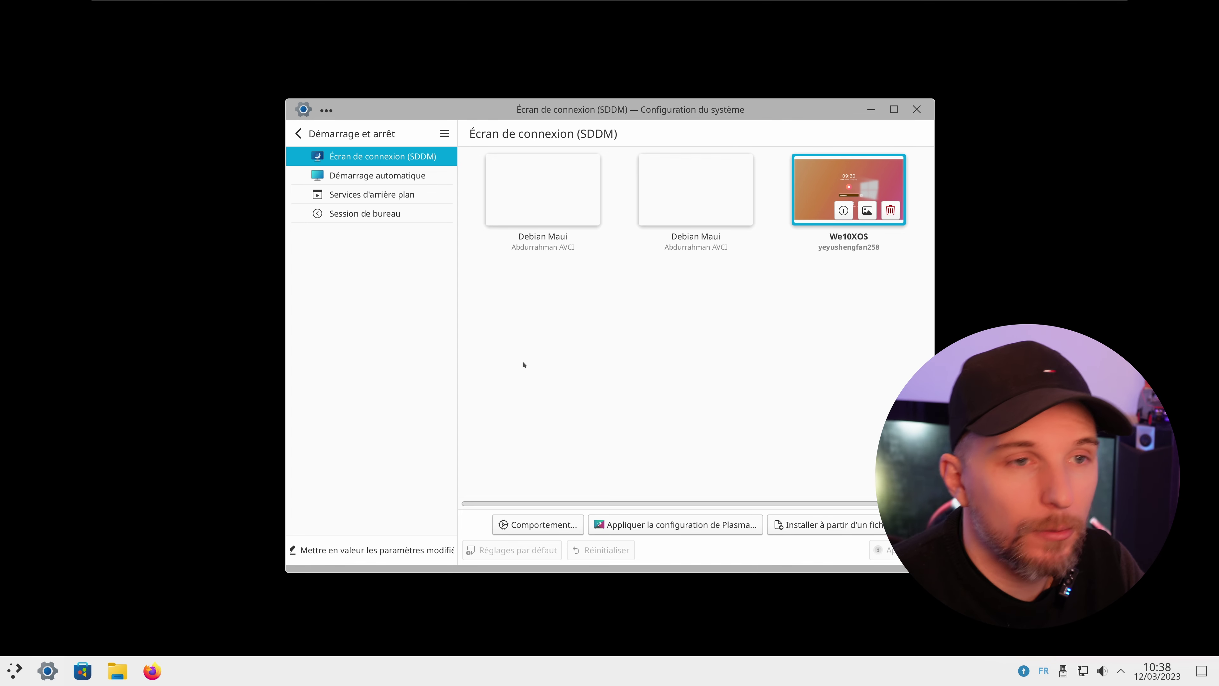
- Close the system settings and restart the computer
left_click(917, 109)
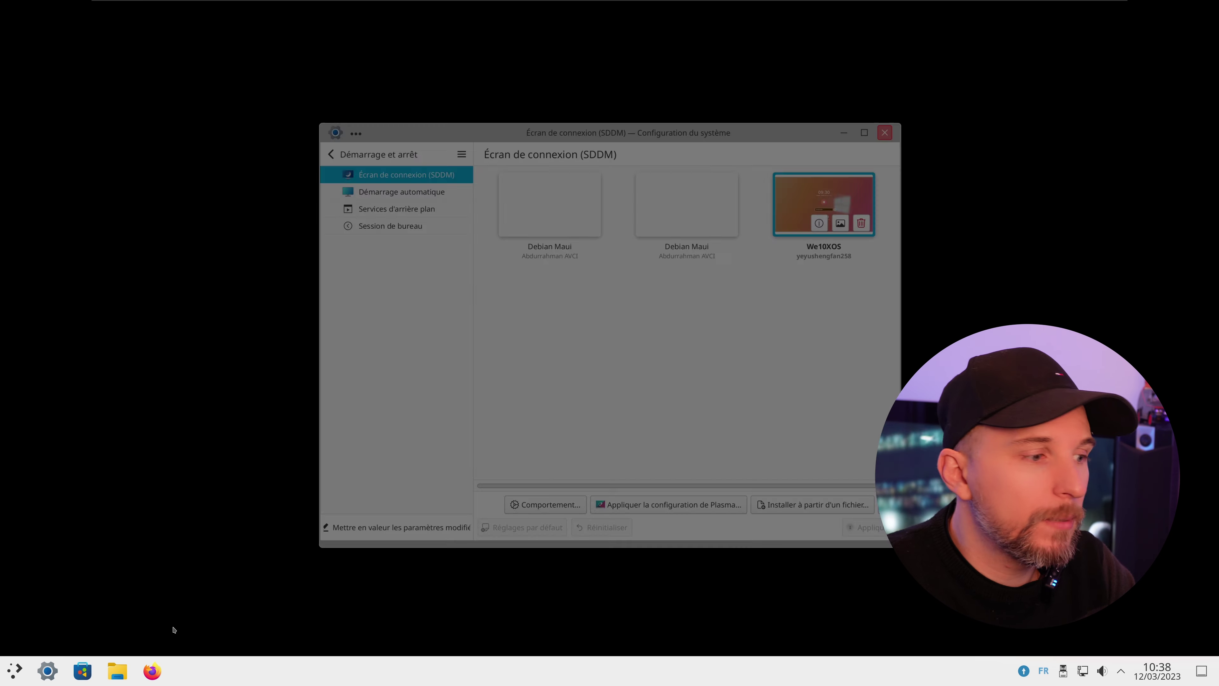
left_click(19, 668)
left_click(22, 669)
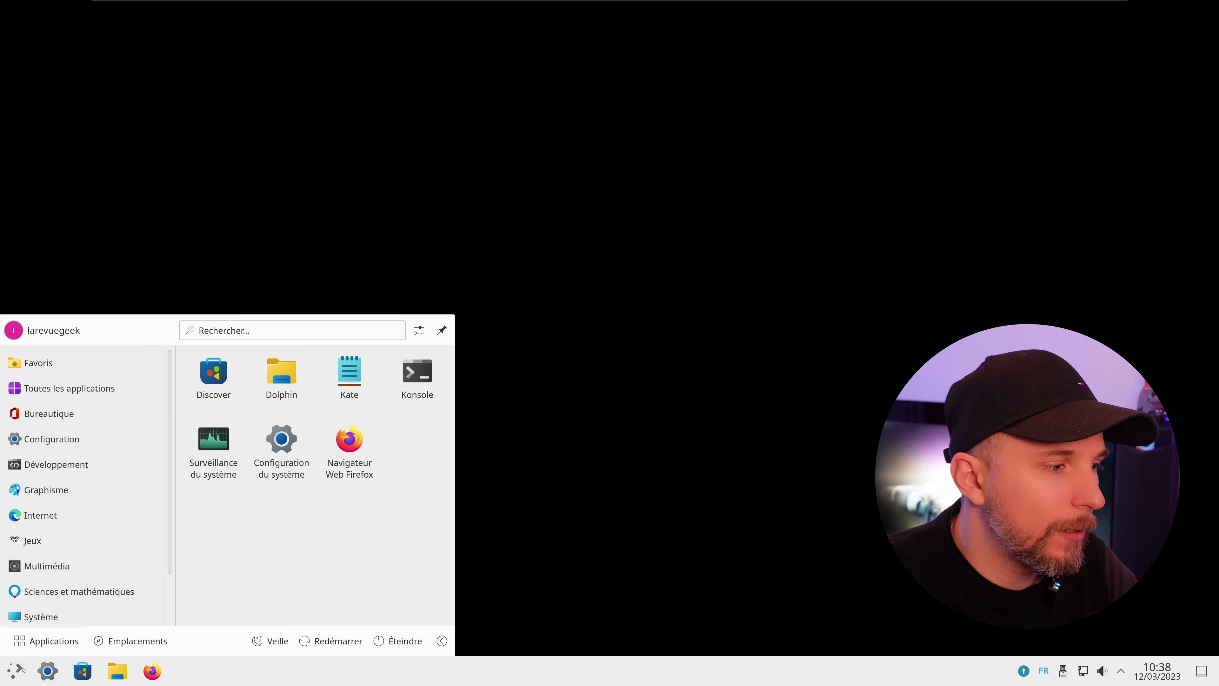
left_click(320, 645)
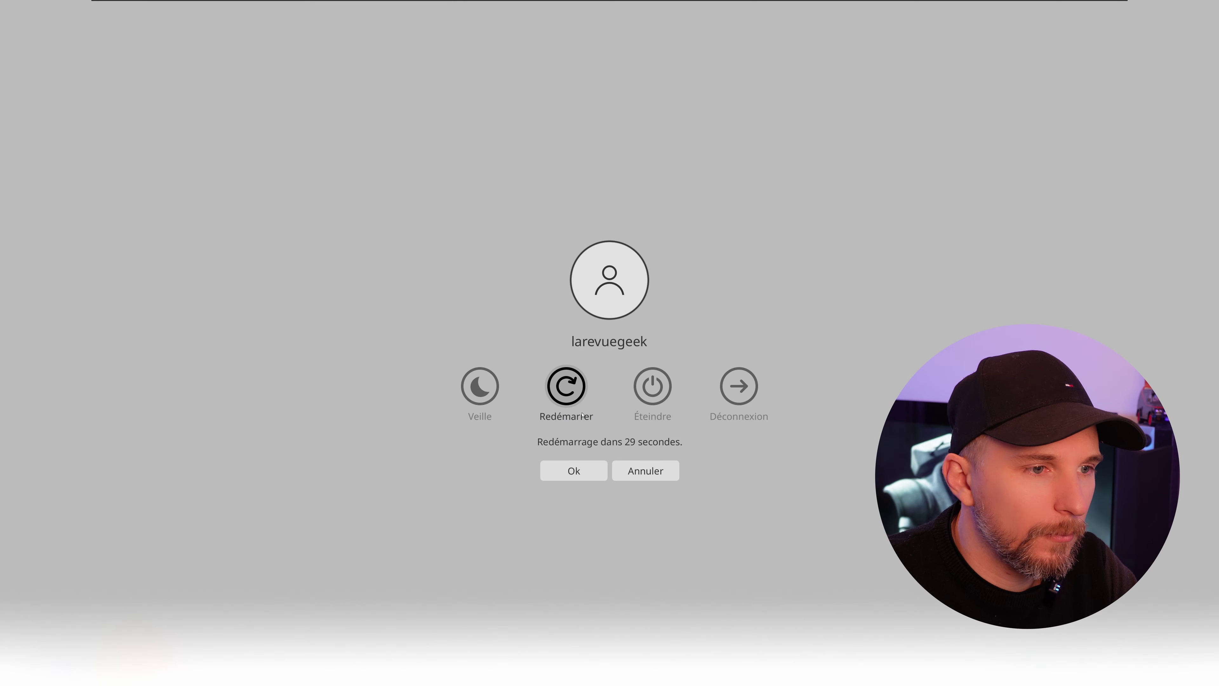
left_click(573, 471)
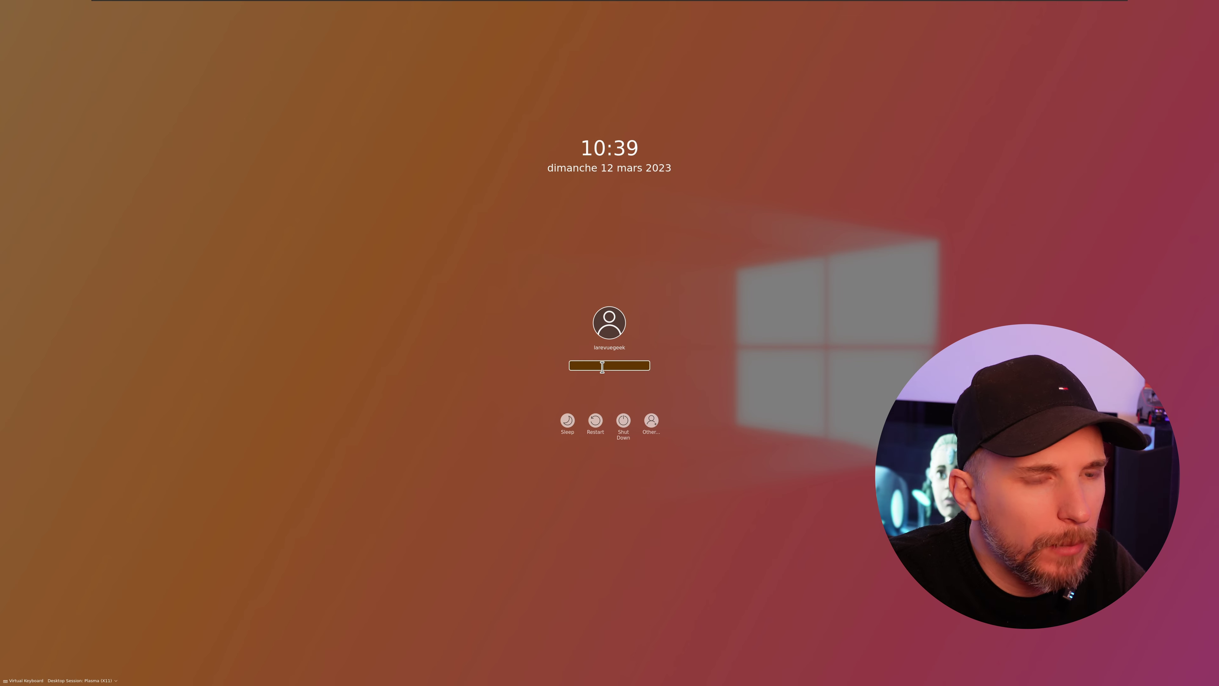
- Log in with the account password and check the application launcher's new look
type("•")
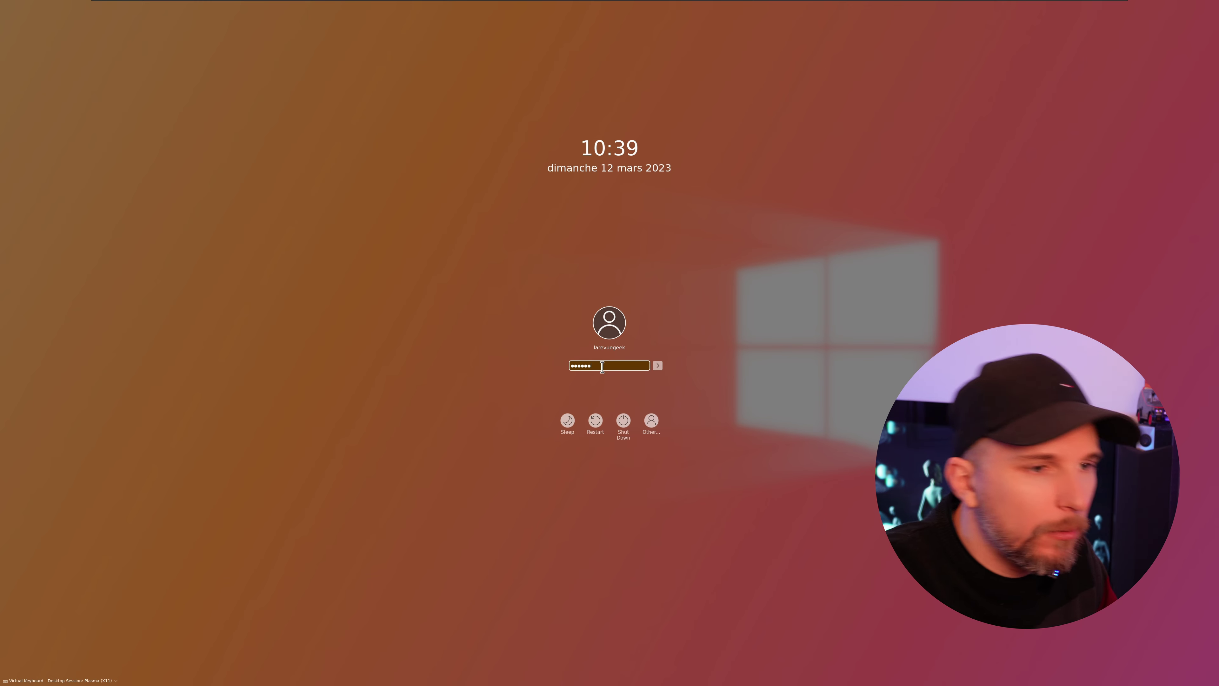
key("Return")
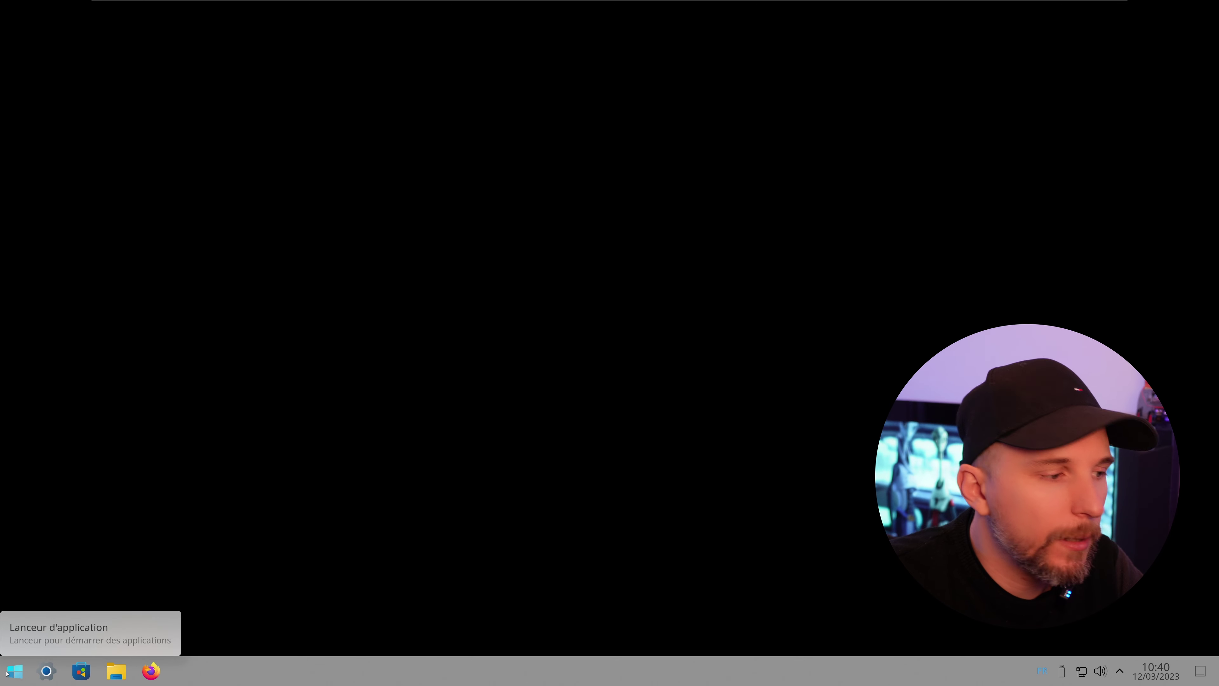
left_click(15, 674)
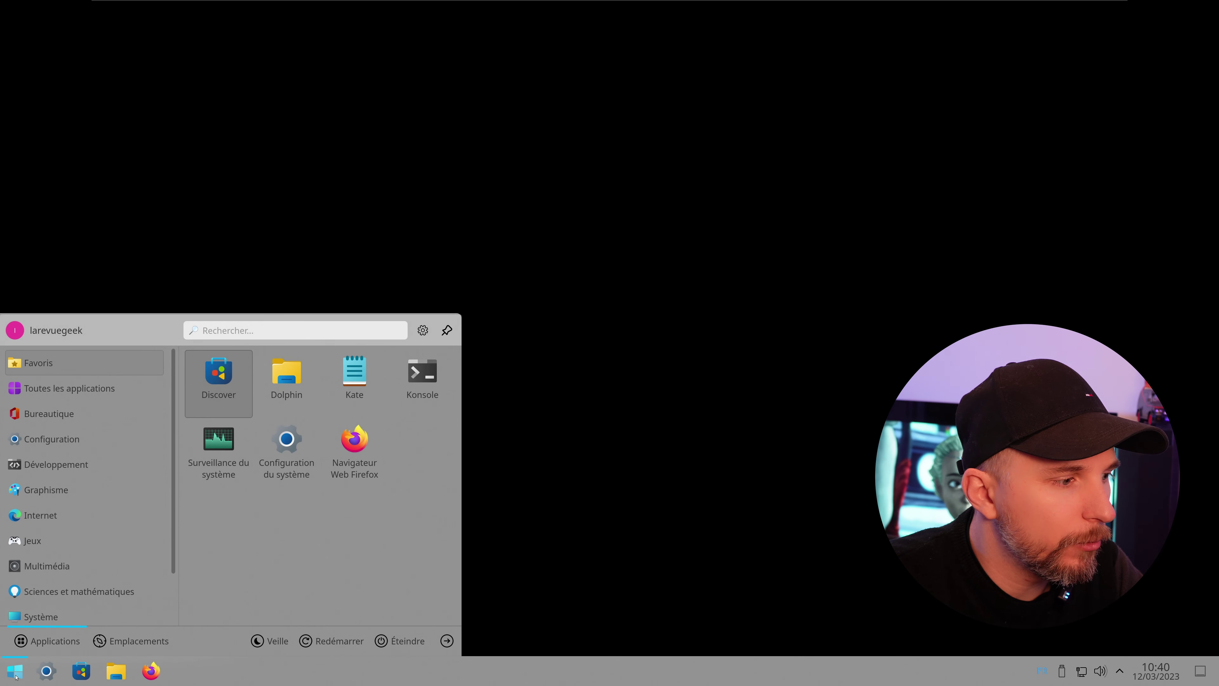
left_click(15, 669)
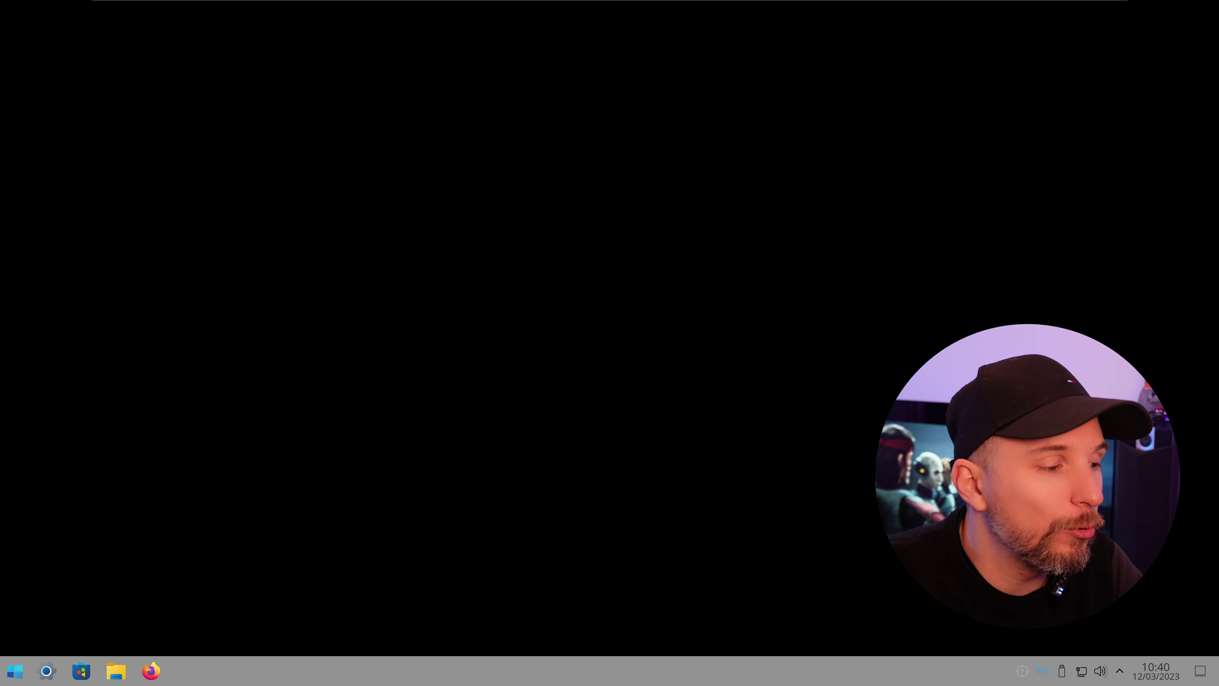
- In Firefox, search for "wallpaper windows 11" and open the WallpaperHub page of the light blue Windows 11 wallpaper
left_click(157, 673)
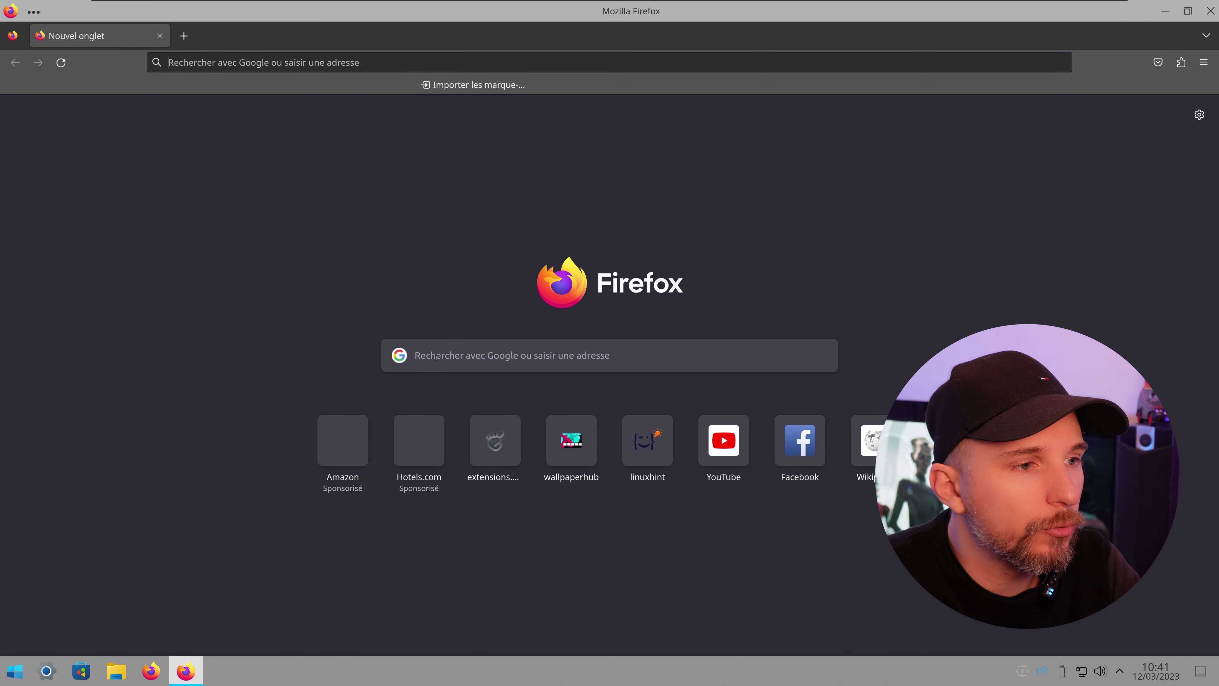
left_click(436, 356)
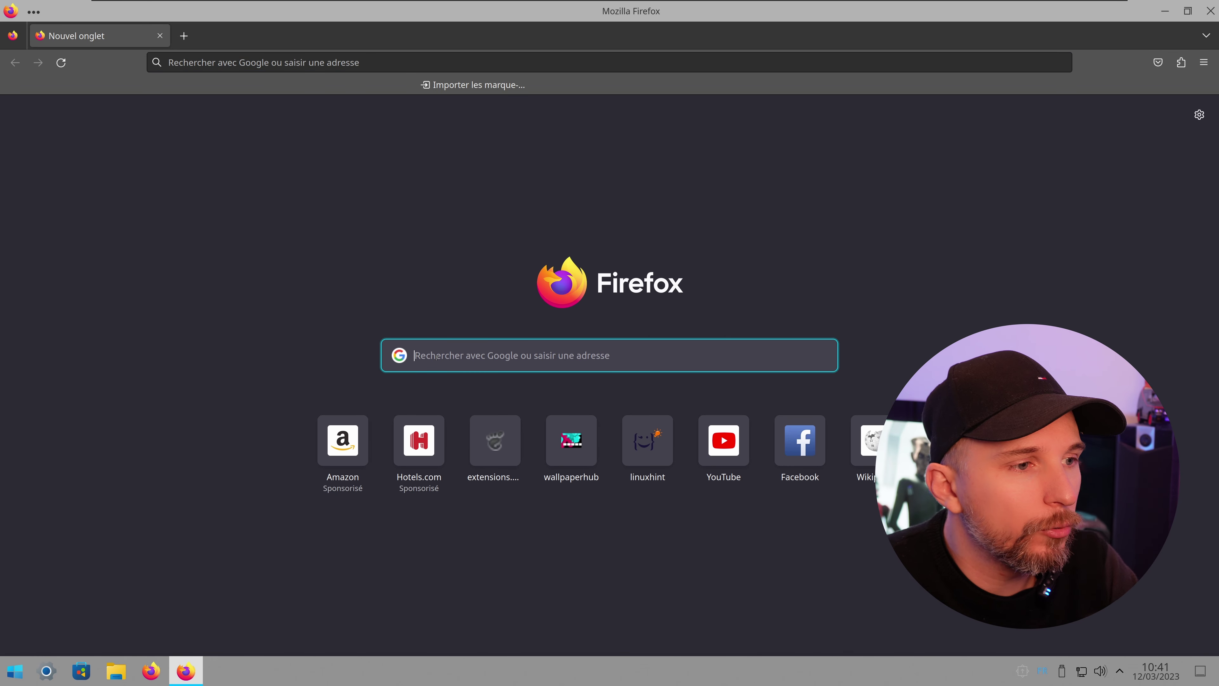
type("wallpaper window")
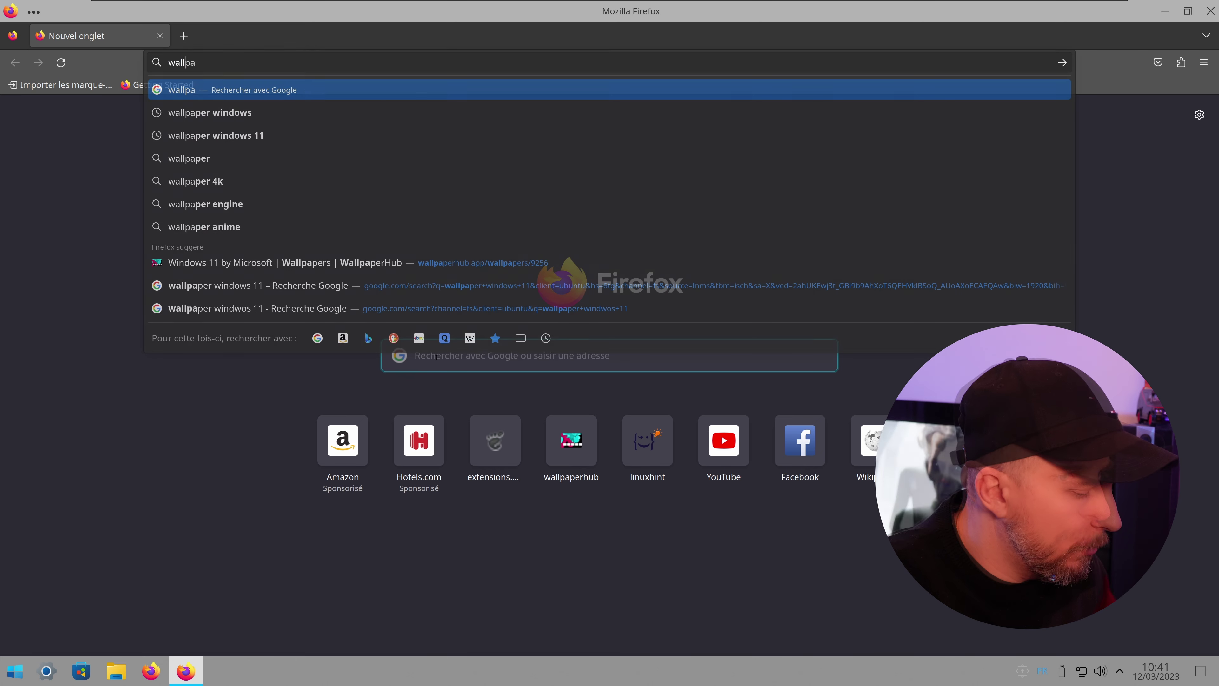
type("s 11")
key("Return")
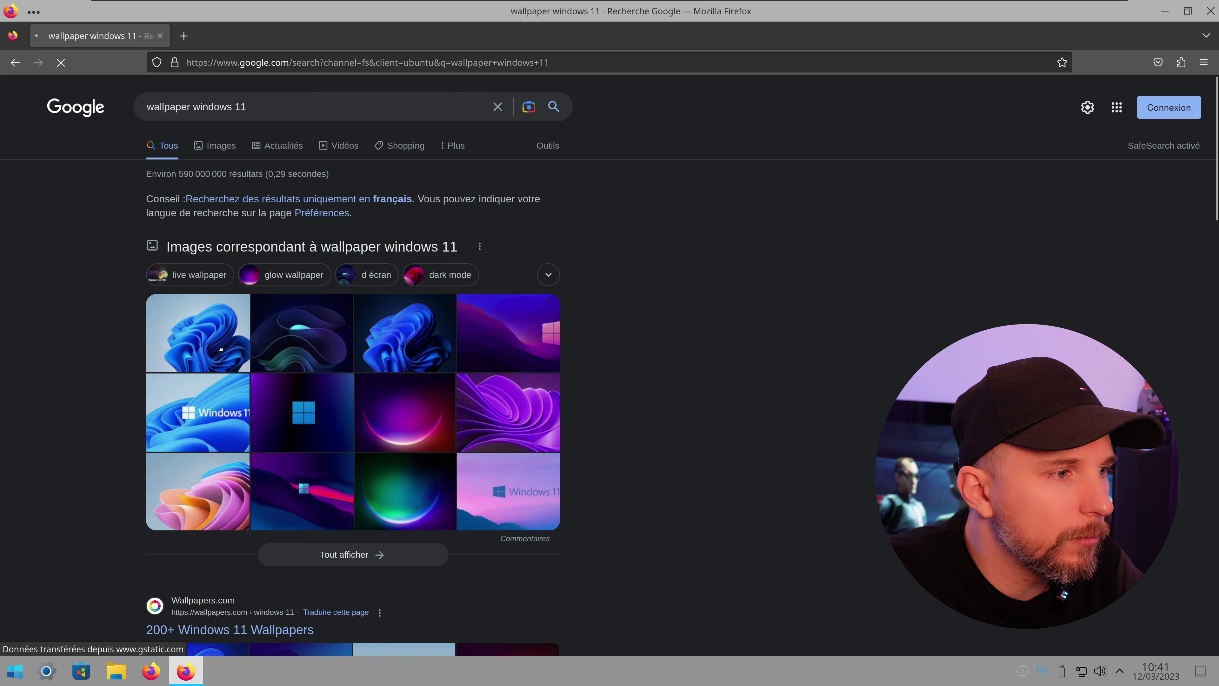
left_click(220, 350)
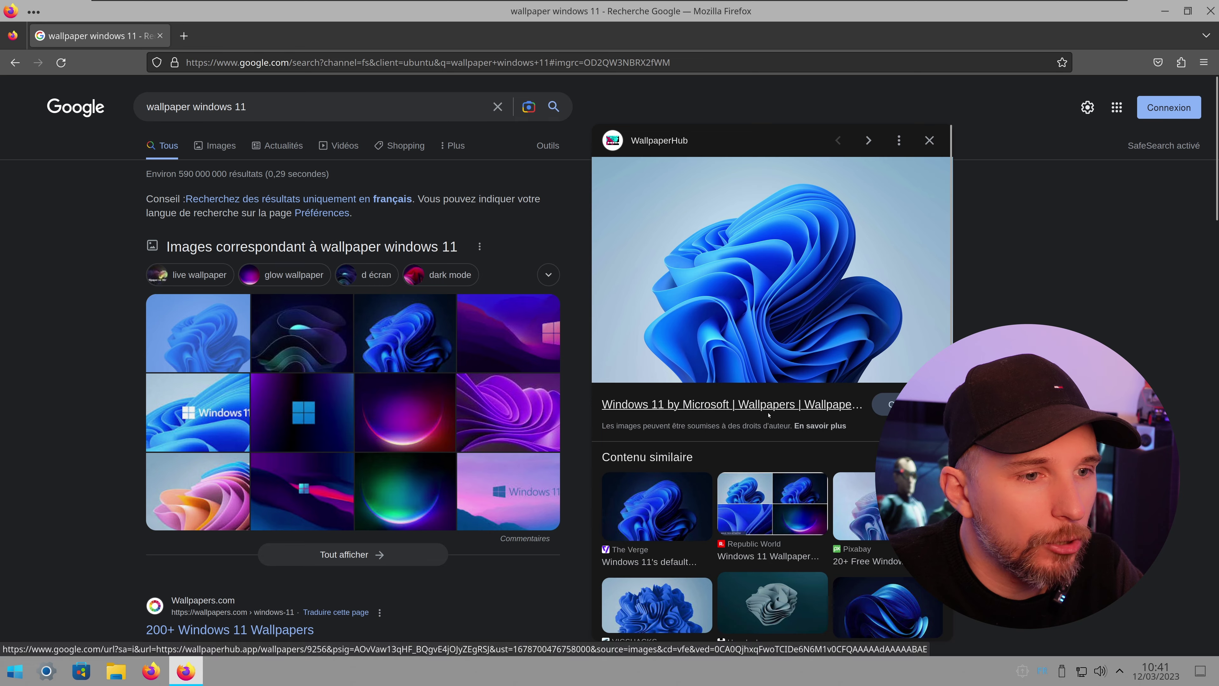
left_click(768, 408)
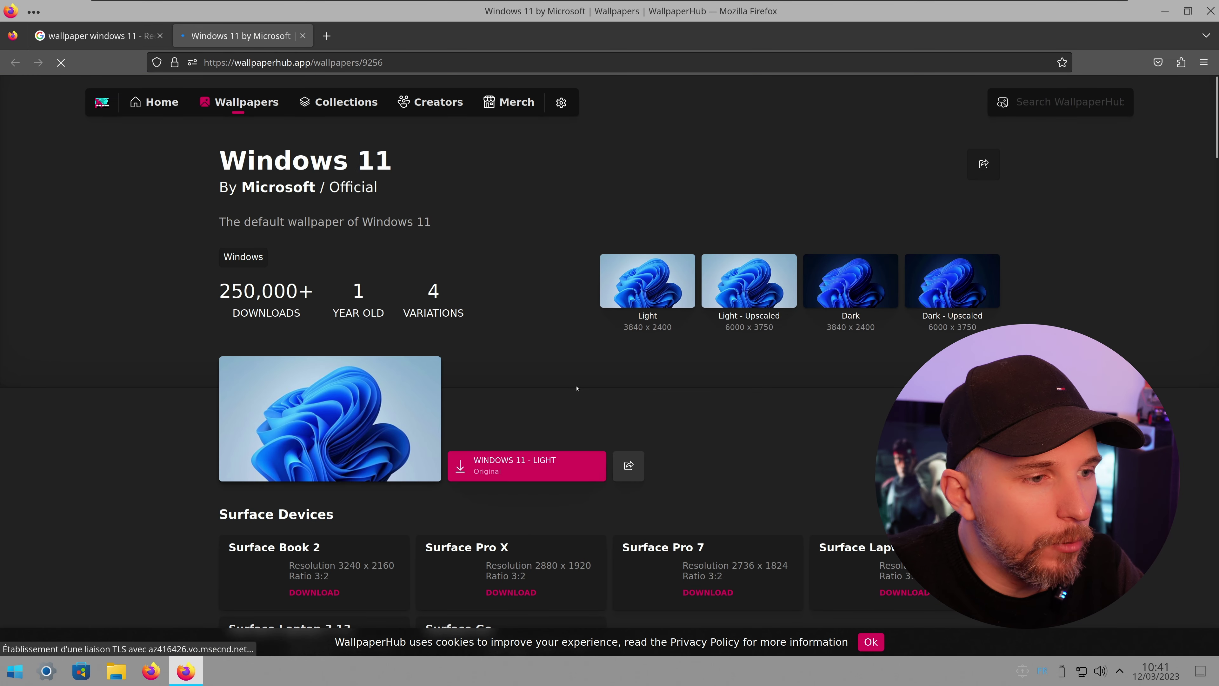
- Open the original Windows 11 - Light image, save it in Téléchargements replacing the existing file, and close Firefox
scroll(566, 388, "down", 3)
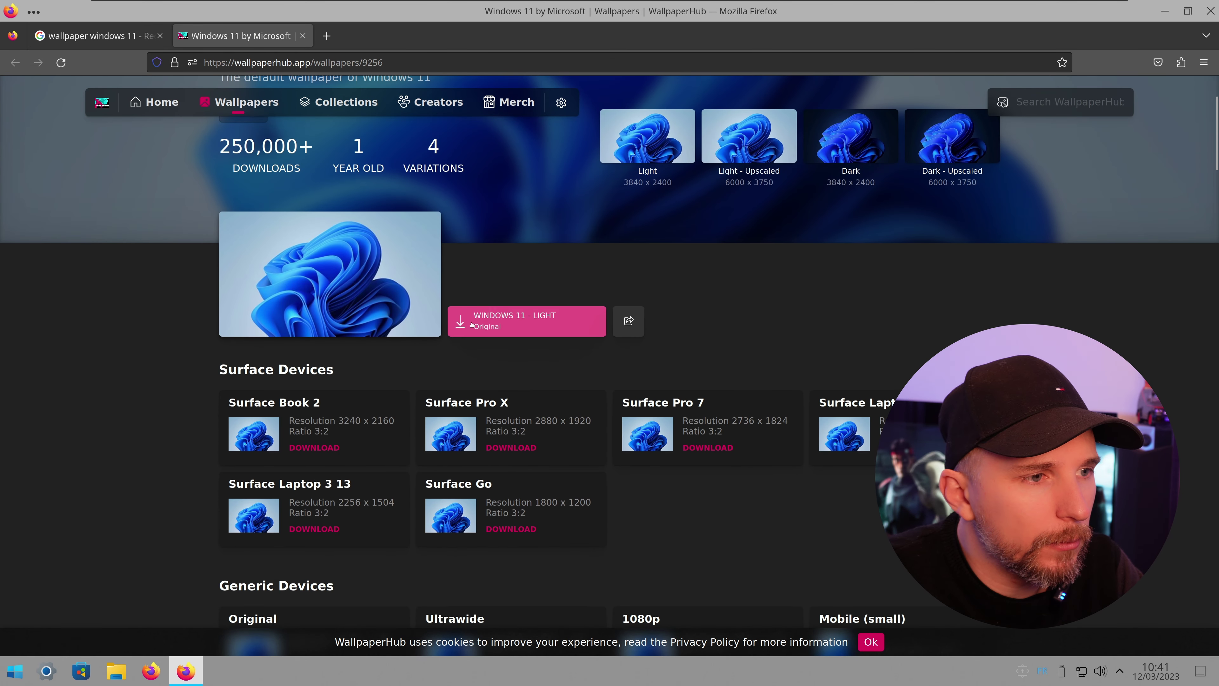
scroll(498, 326, "up", 2)
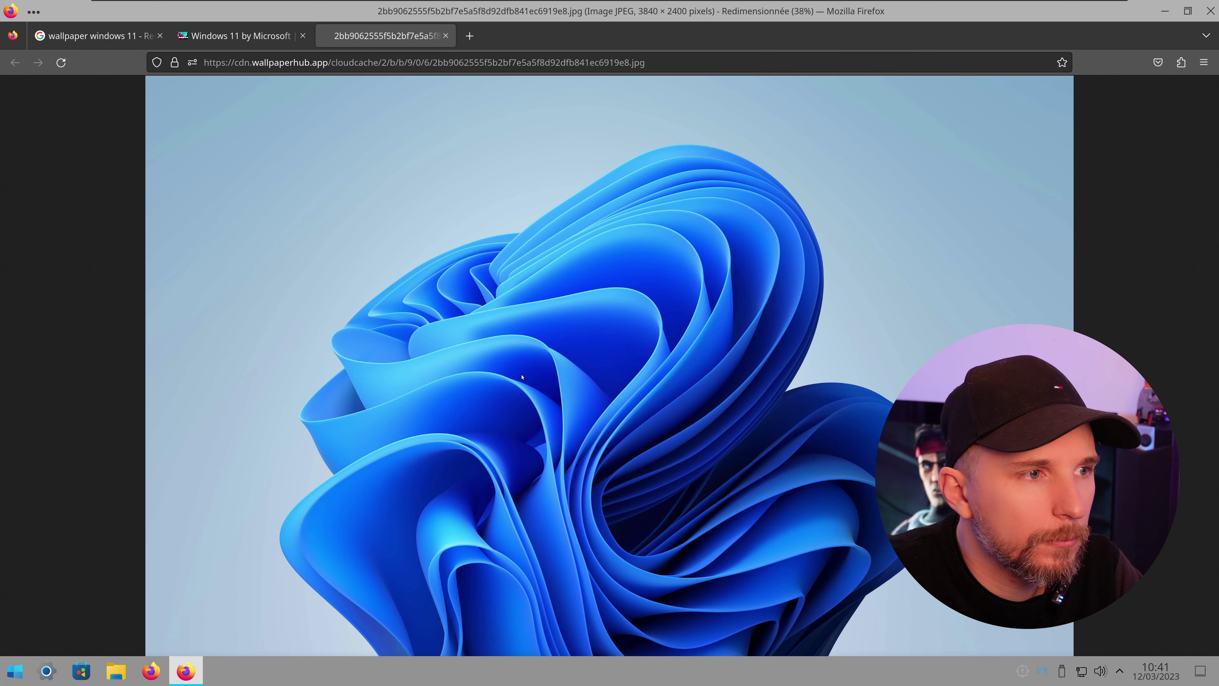
right_click(594, 237)
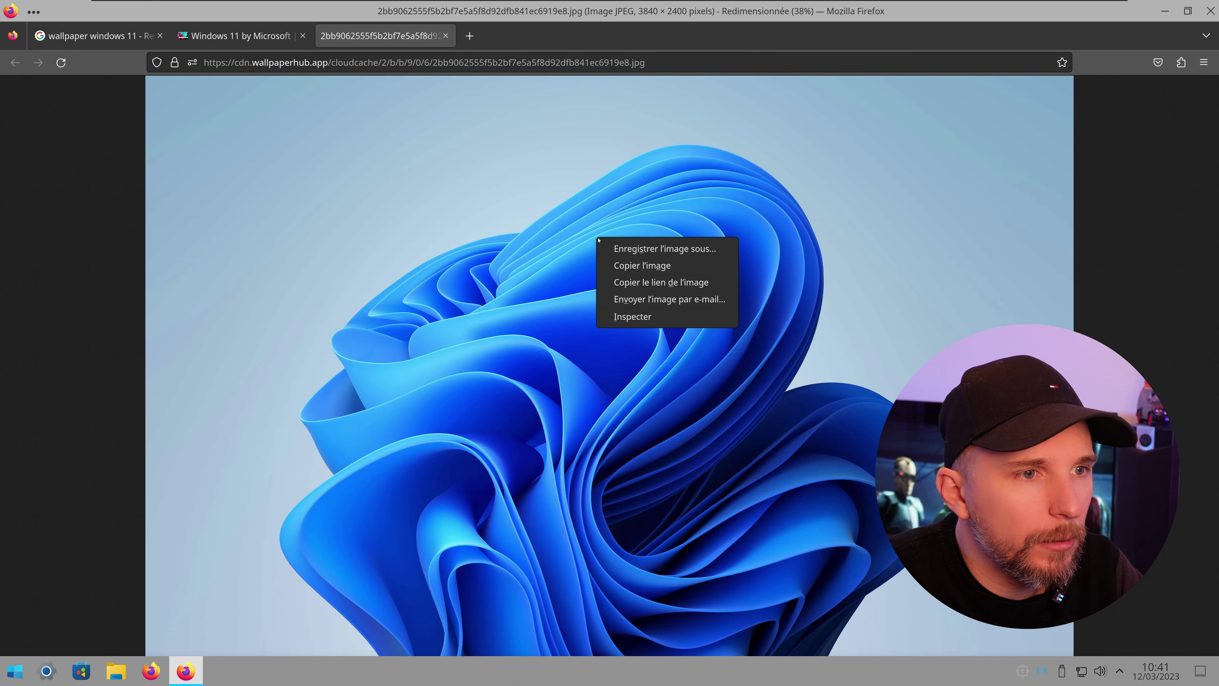
left_click(631, 253)
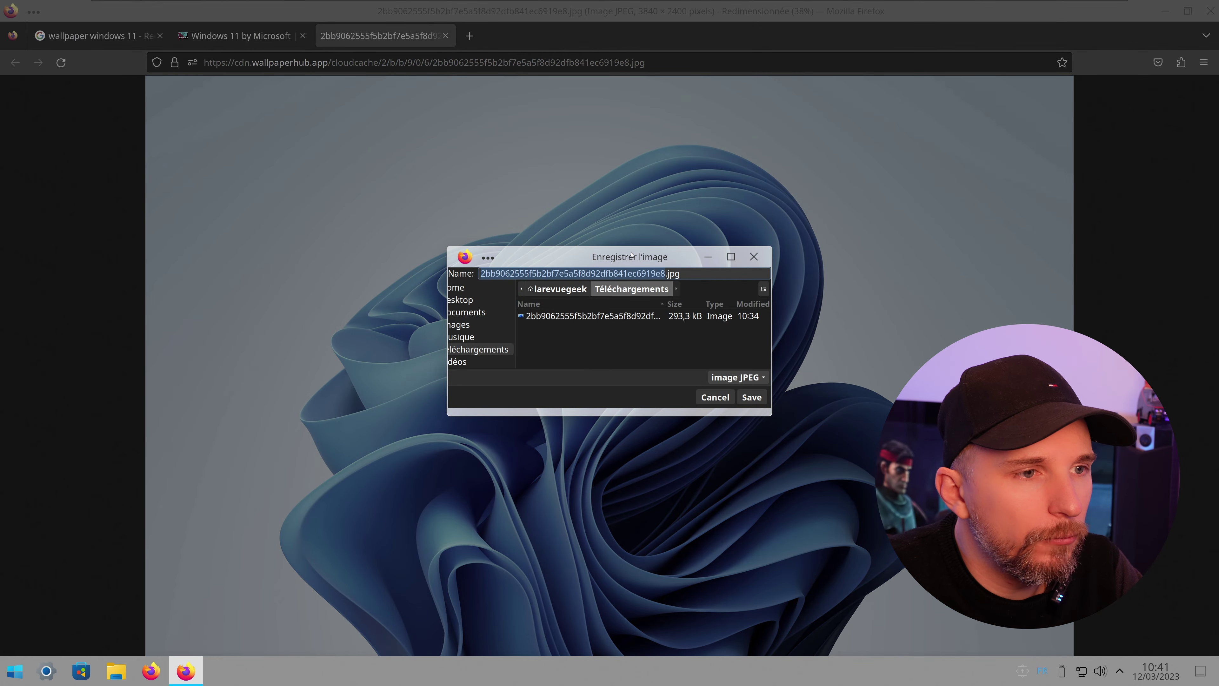
left_click(757, 401)
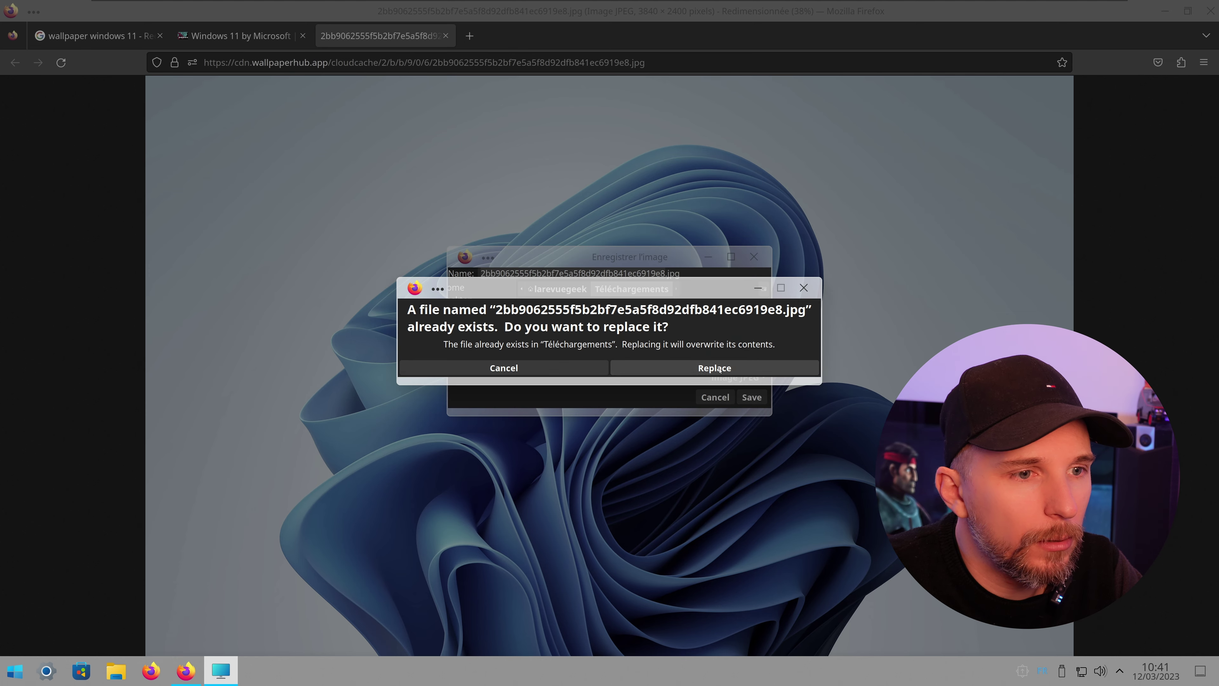
left_click(719, 368)
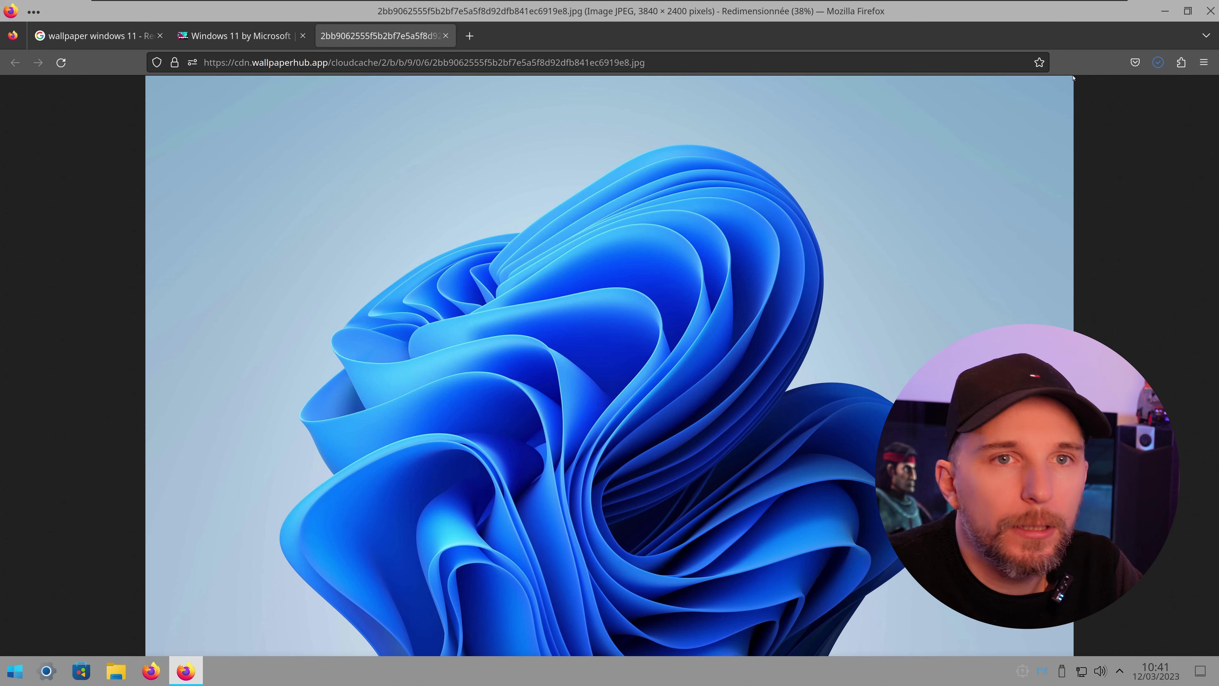
left_click(1209, 10)
- Set the downloaded Windows 11 image from Téléchargements as the desktop wallpaper
right_click(595, 289)
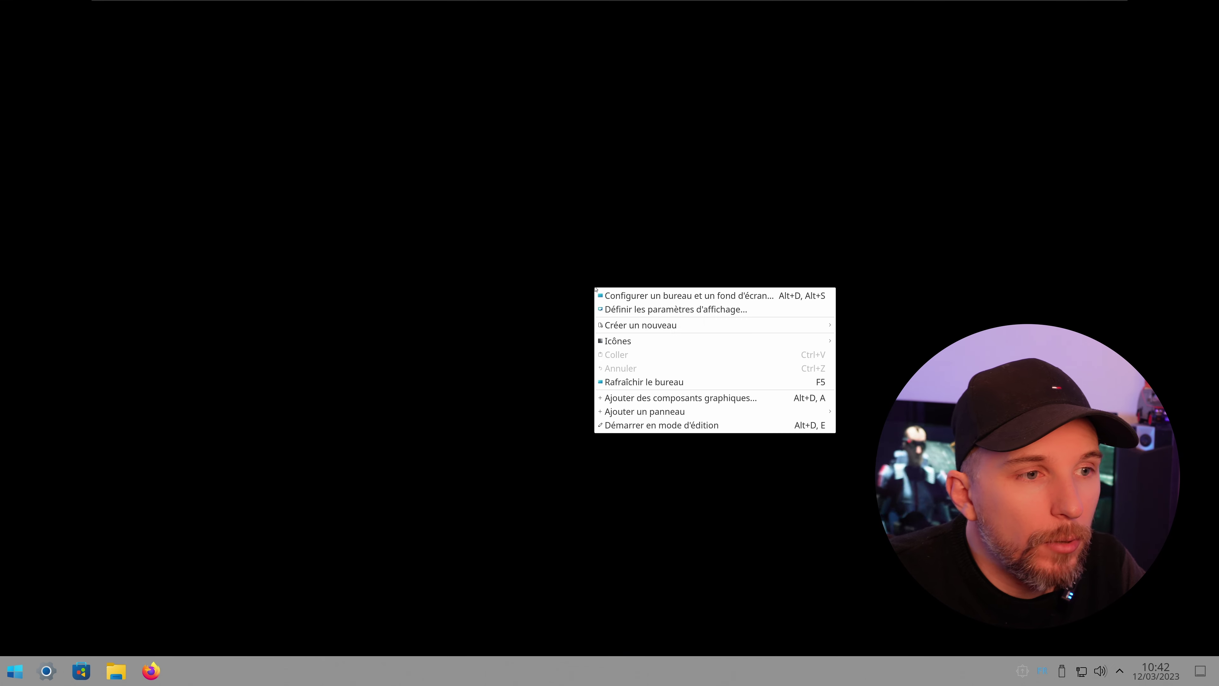
left_click(637, 295)
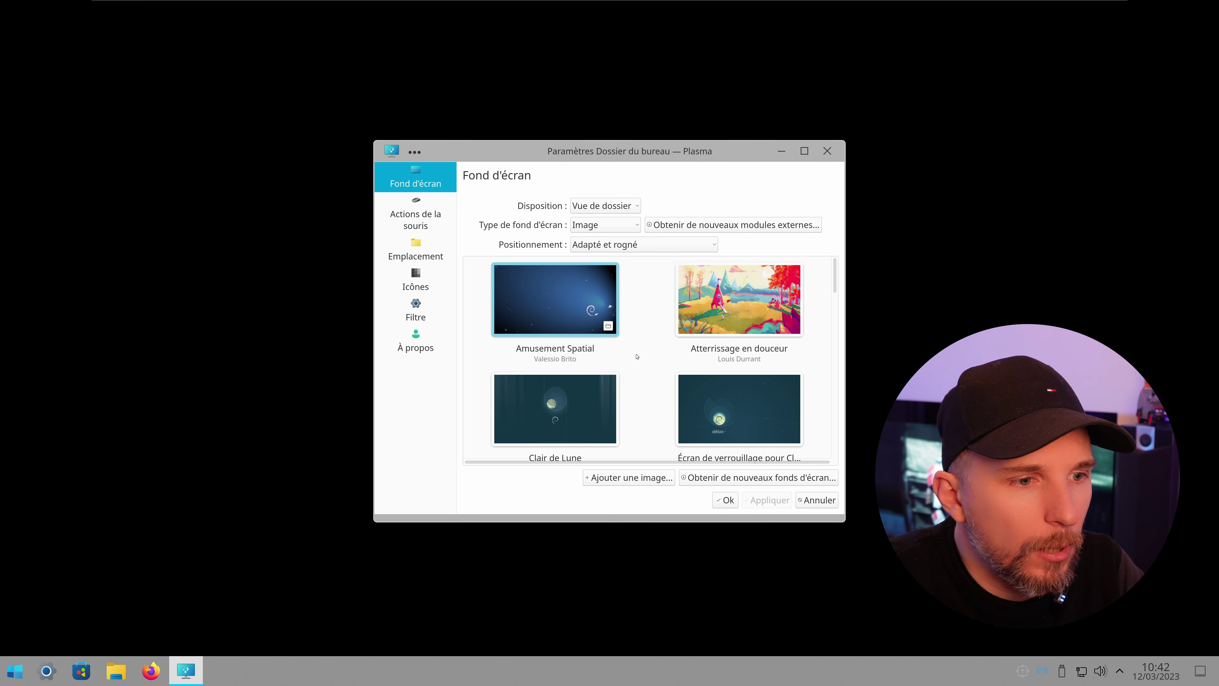
left_click(648, 478)
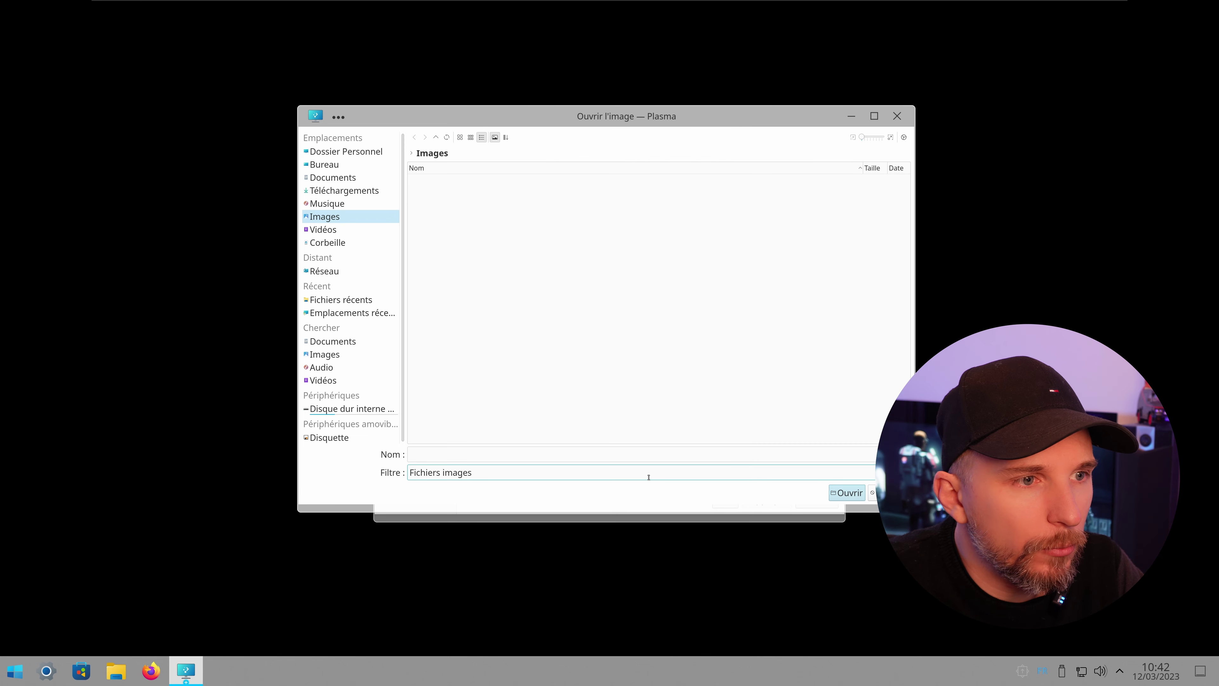
left_click(344, 190)
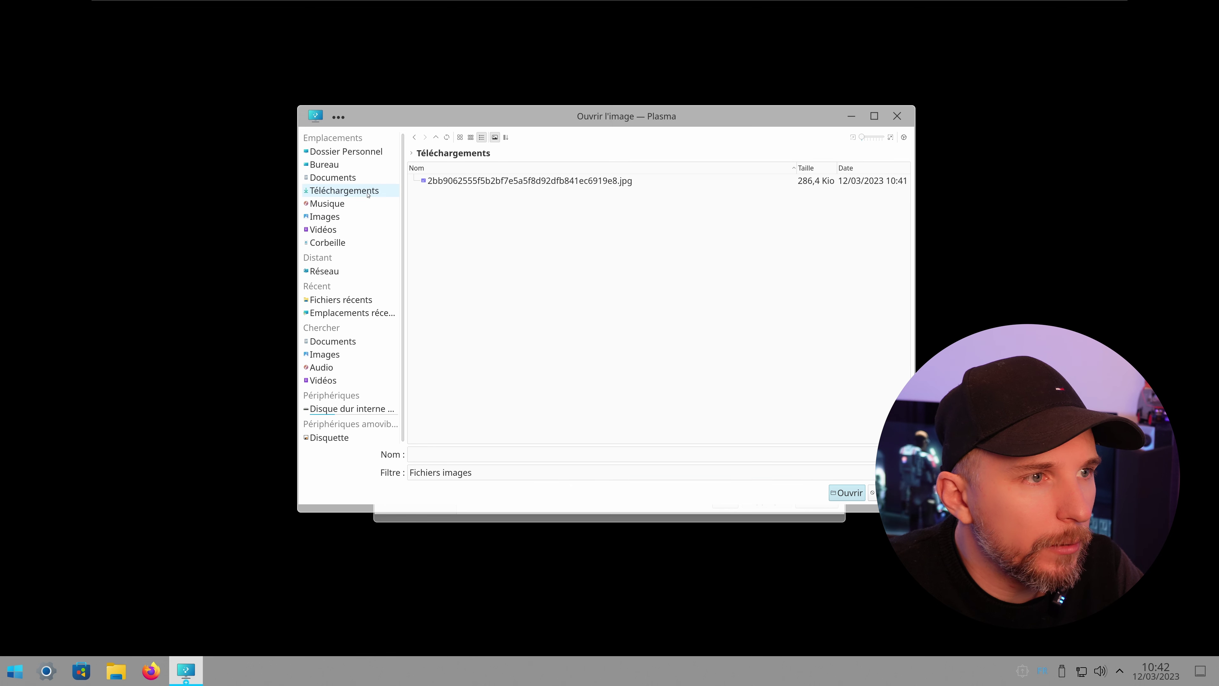
left_click(544, 181)
double_click(543, 181)
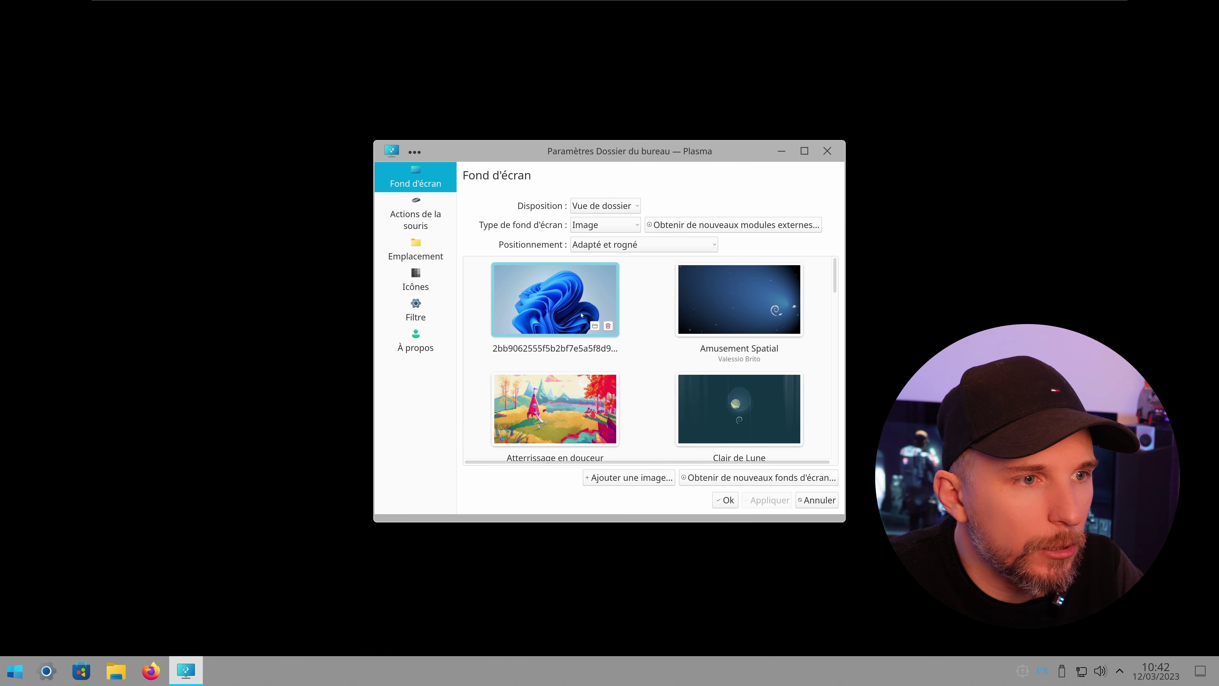
left_click(767, 500)
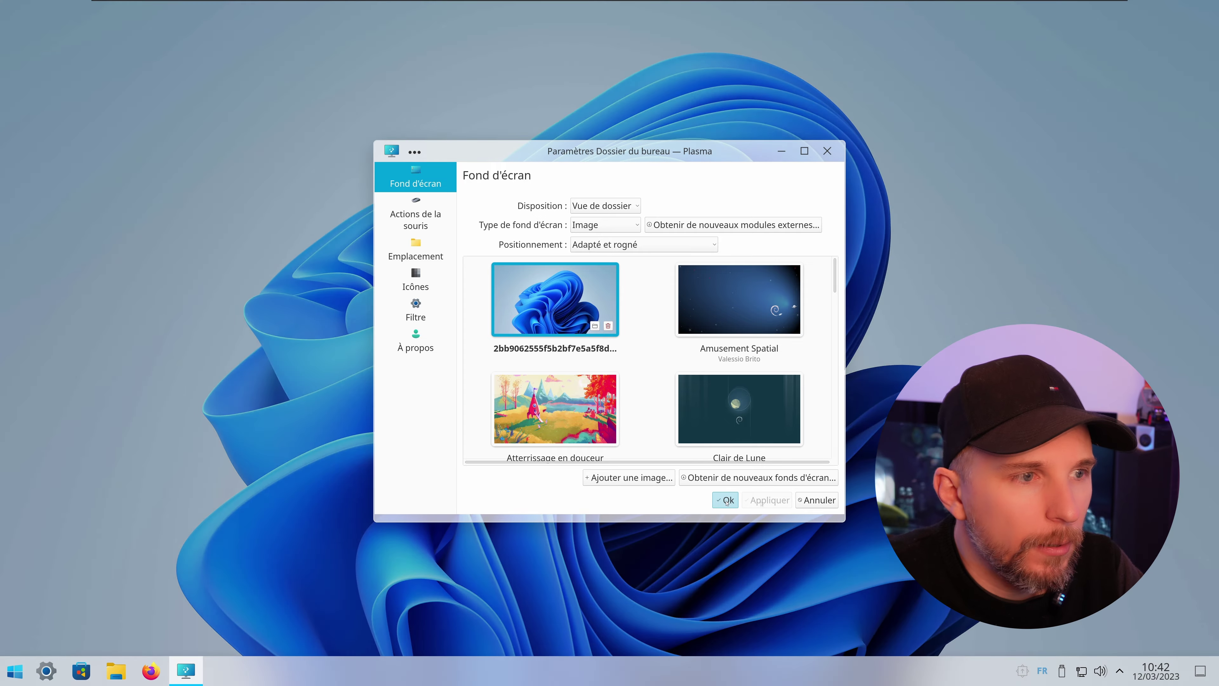
left_click(726, 500)
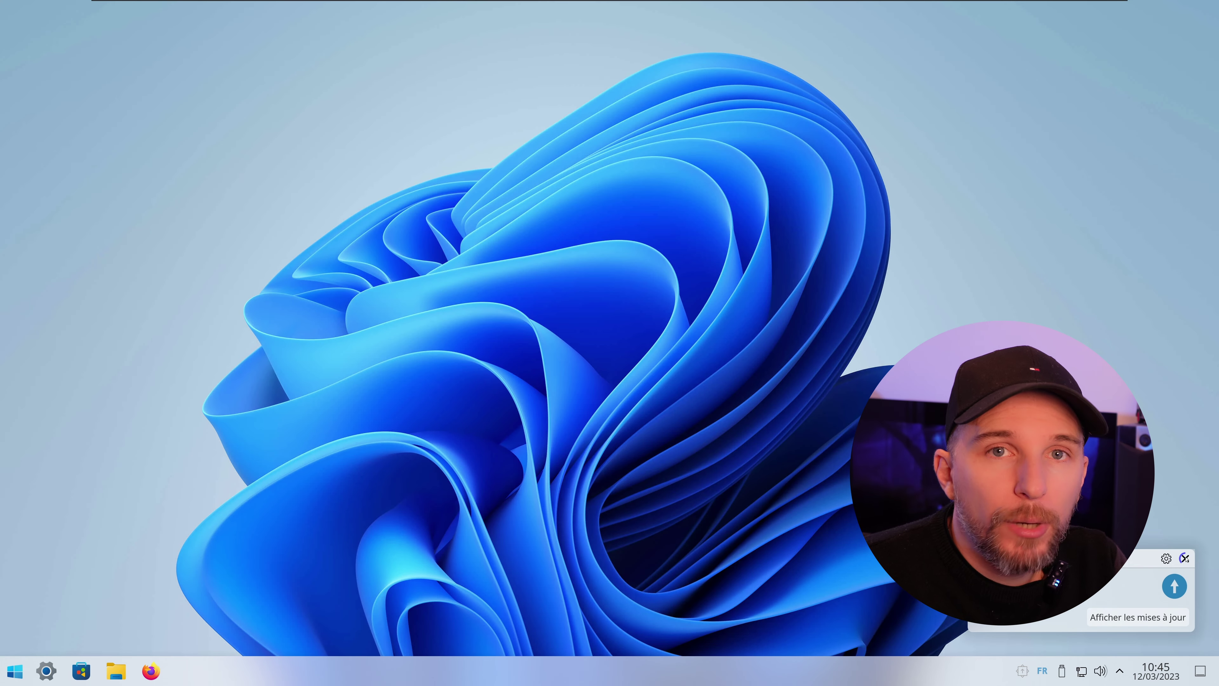
- Dismiss the updates notification and look through the application launcher's categories, then close the launcher
key("Num_Lock")
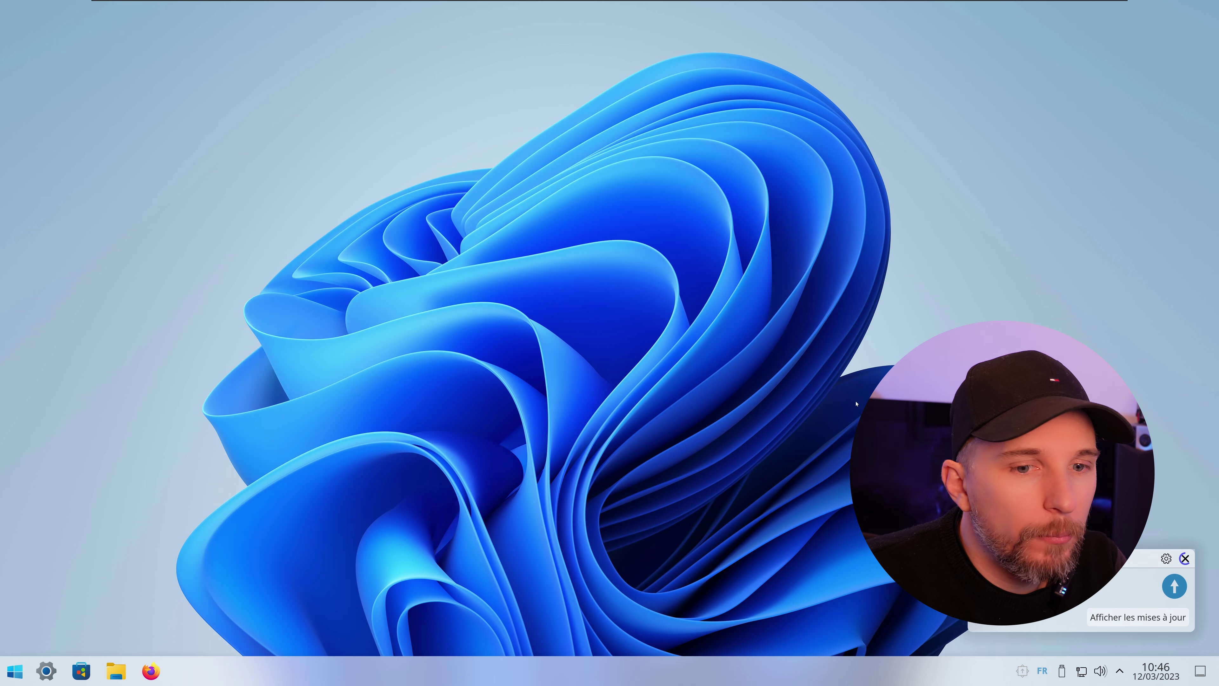
left_click(1180, 555)
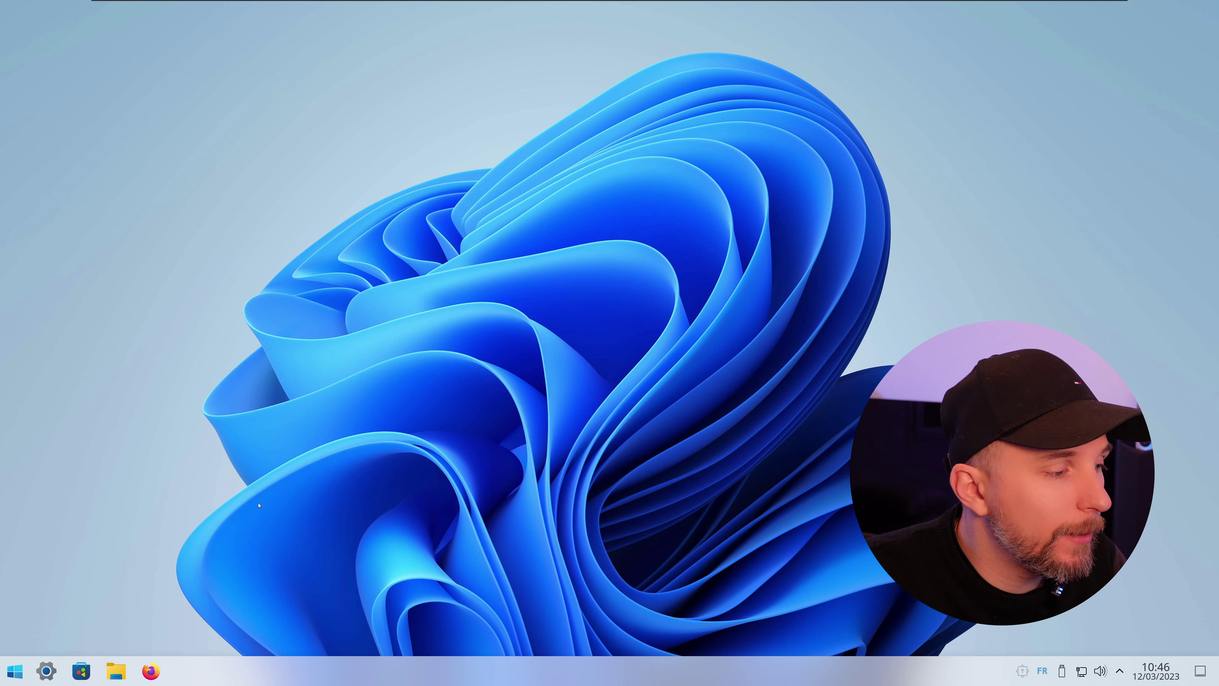
left_click(13, 669)
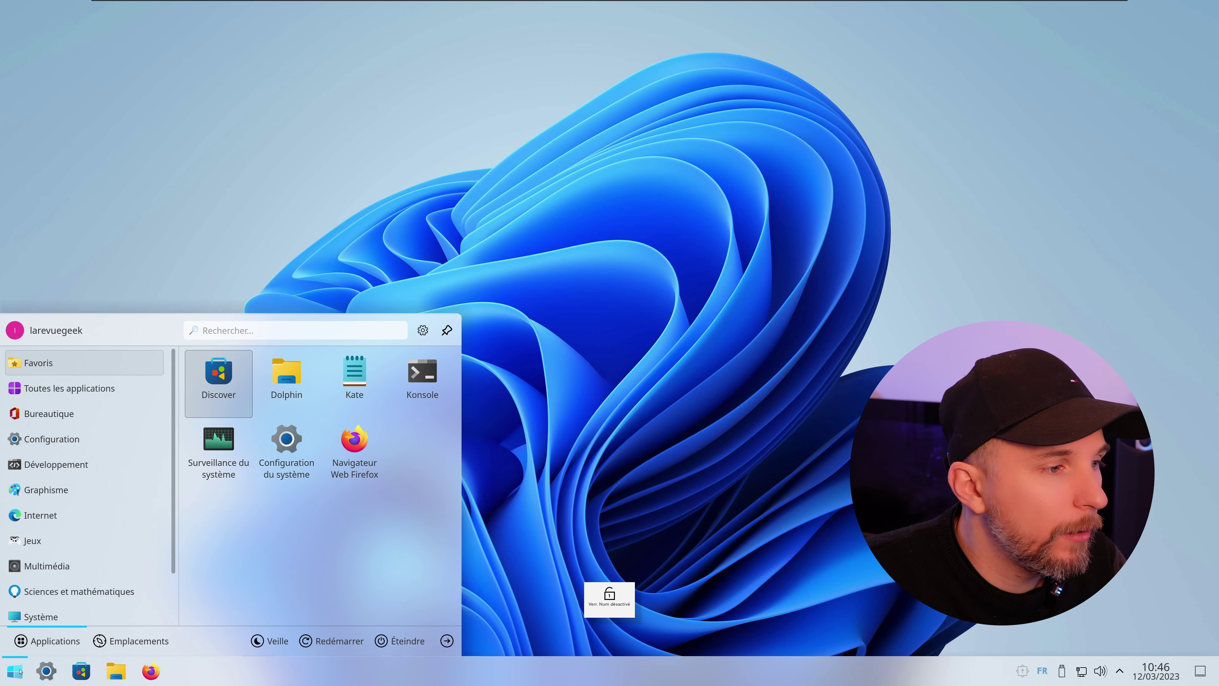
mouse_move(135, 471)
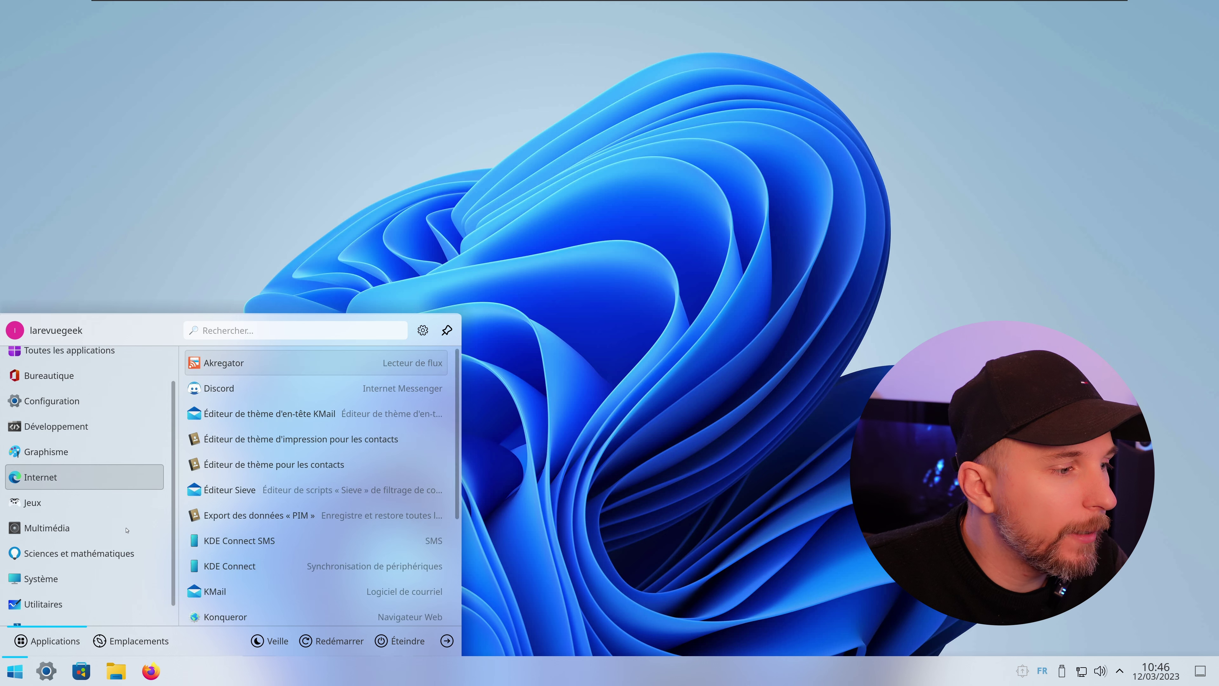
mouse_move(128, 534)
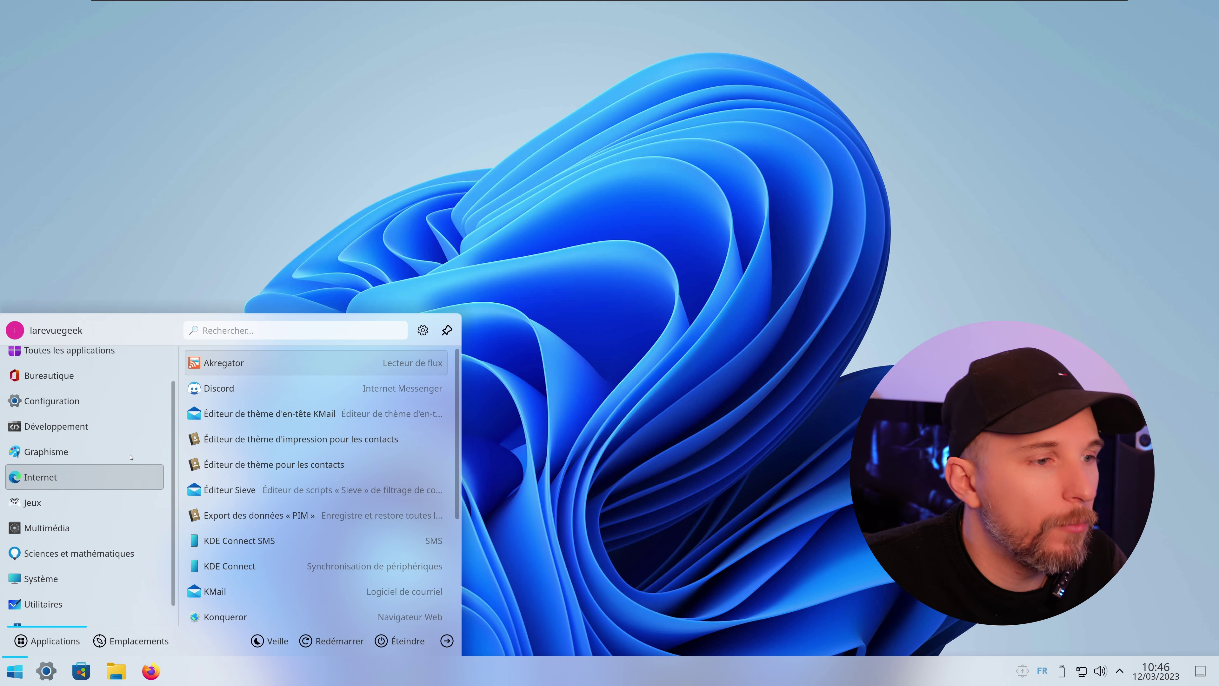
left_click(145, 453)
left_click(675, 484)
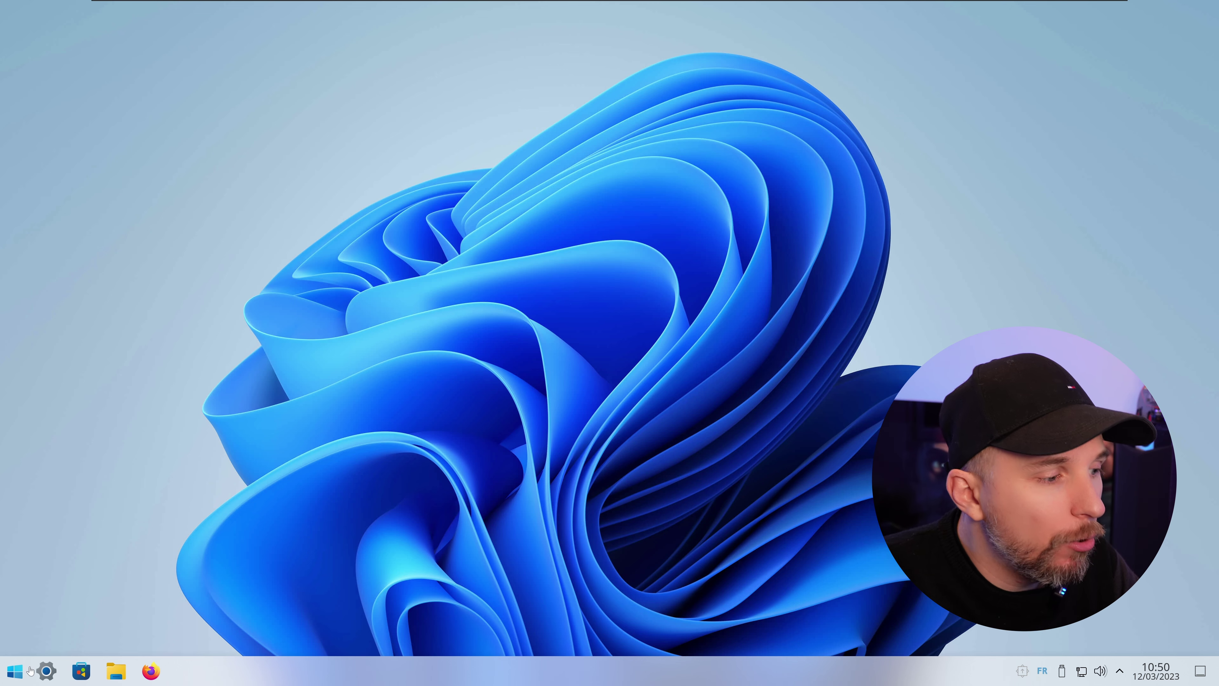
- Open the online catalogue for downloading new Plasma widgets, starting from the taskbar's options for adding widgets
key("Num_Lock")
right_click(387, 672)
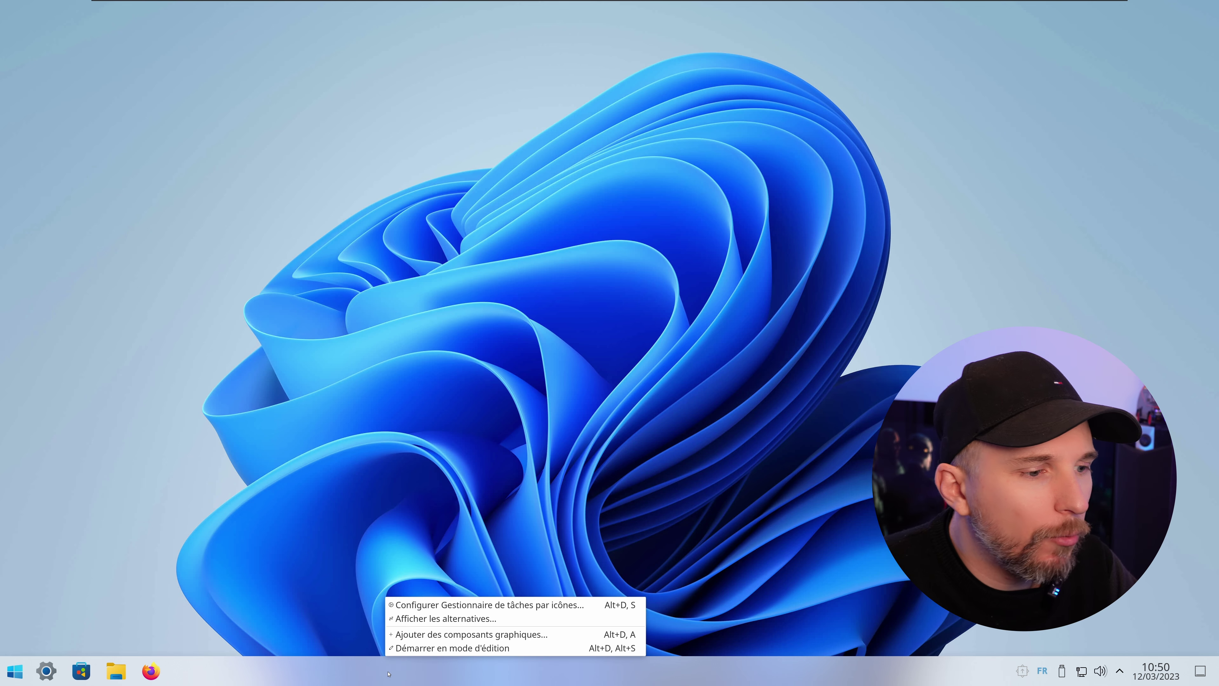
left_click(426, 634)
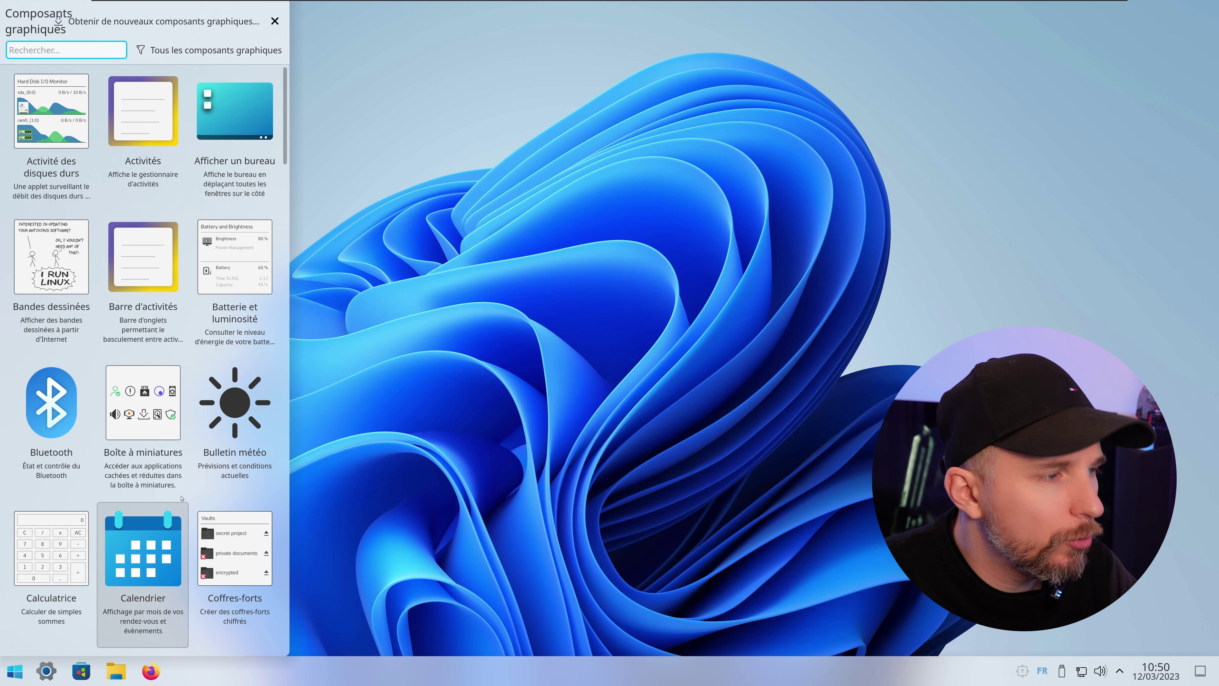
key("Num_Lock")
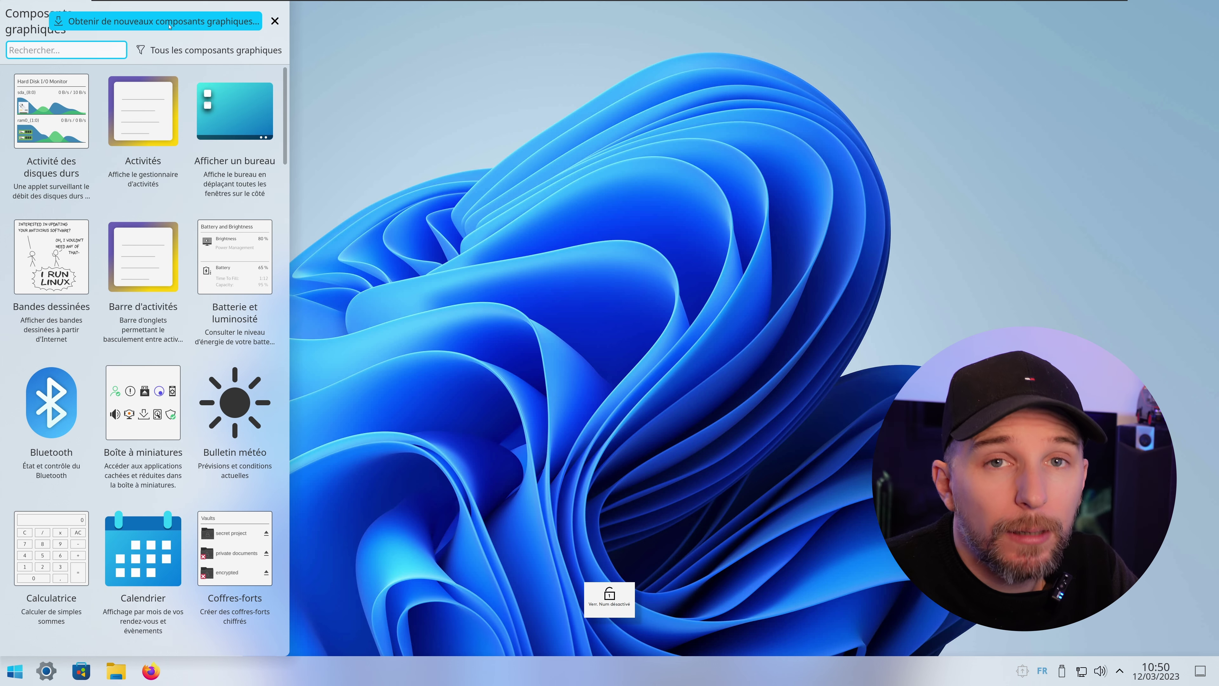
left_click(169, 25)
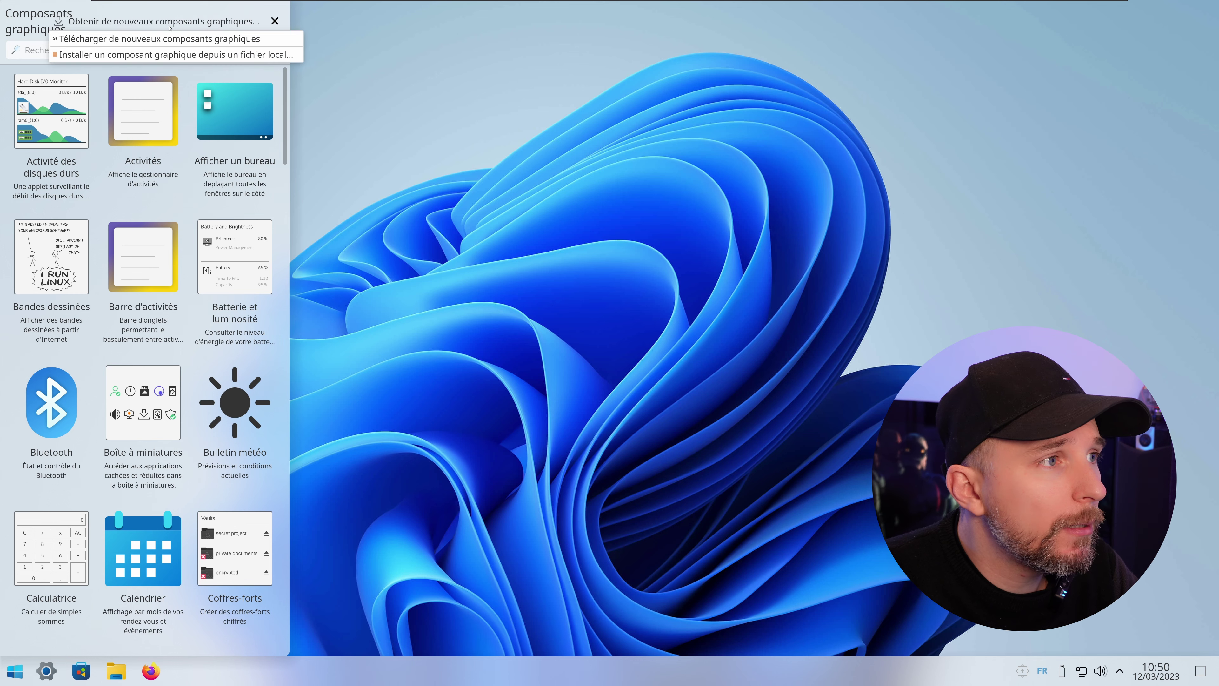
left_click(170, 39)
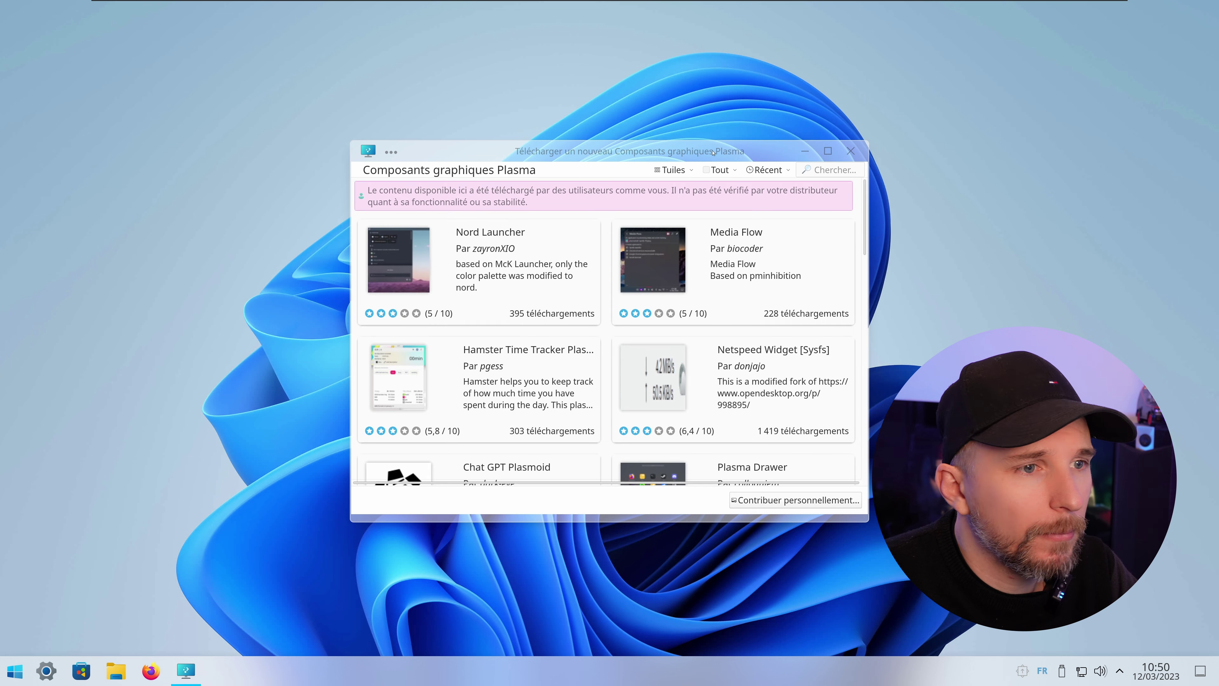
- Search the widget catalogue for "menu x" and sort the results alphabetically
left_click(815, 170)
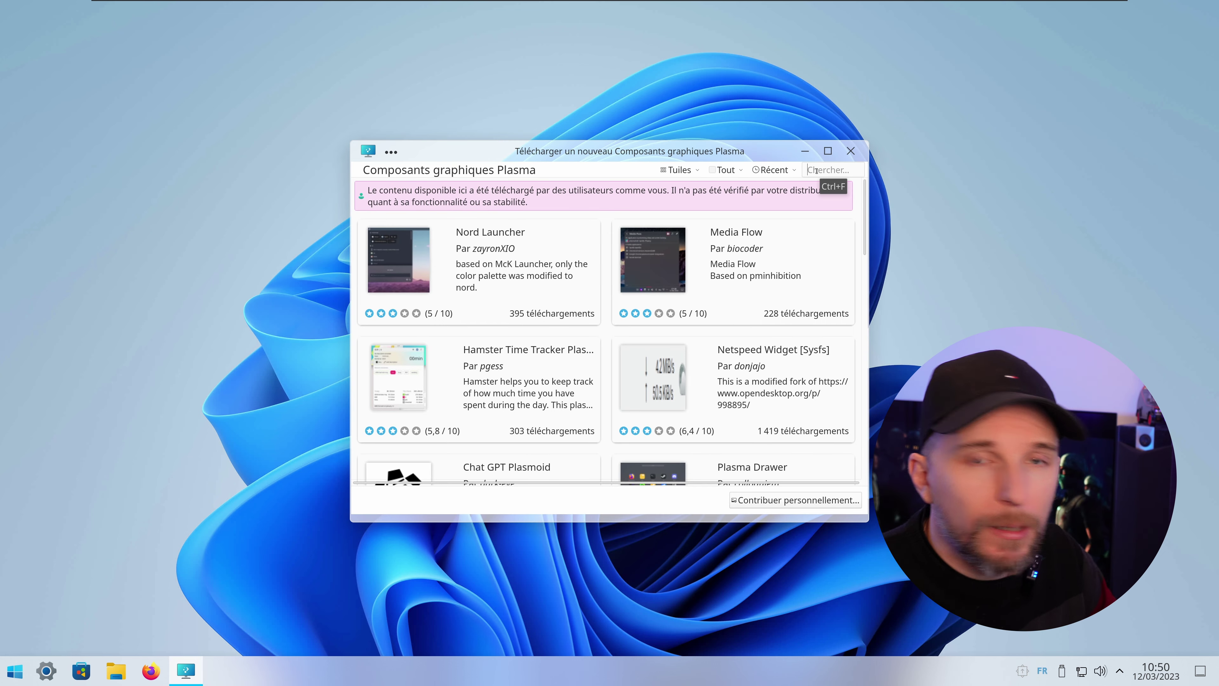
type("me")
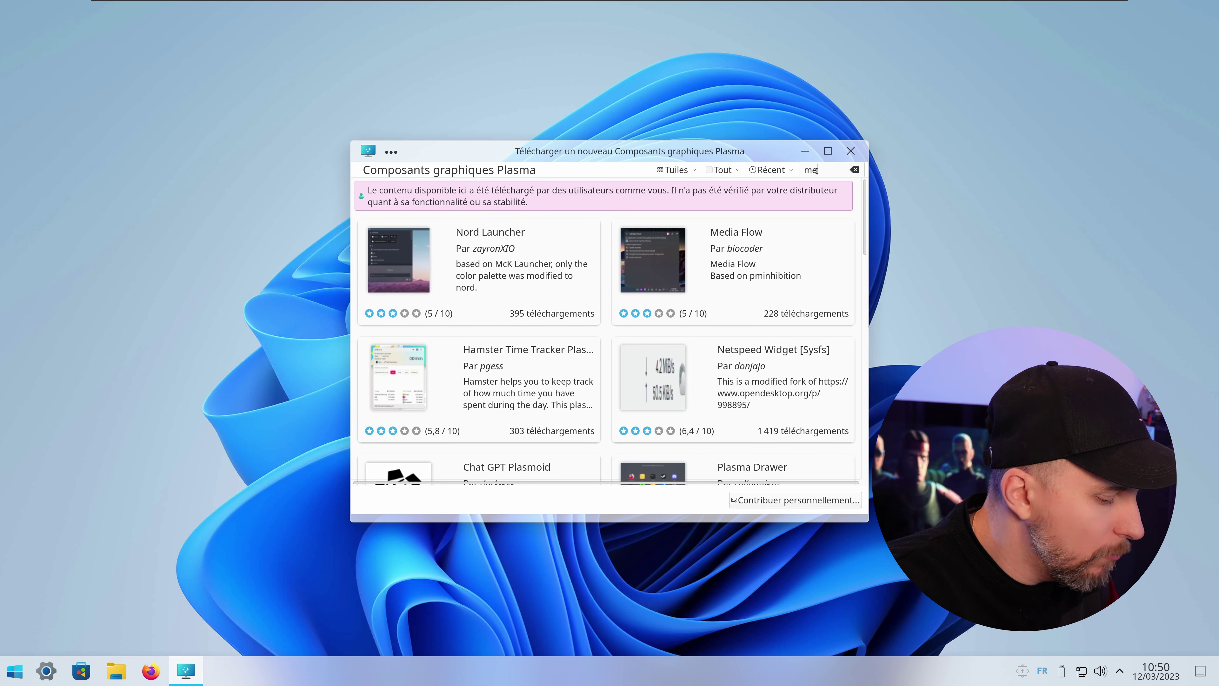
type("nu x")
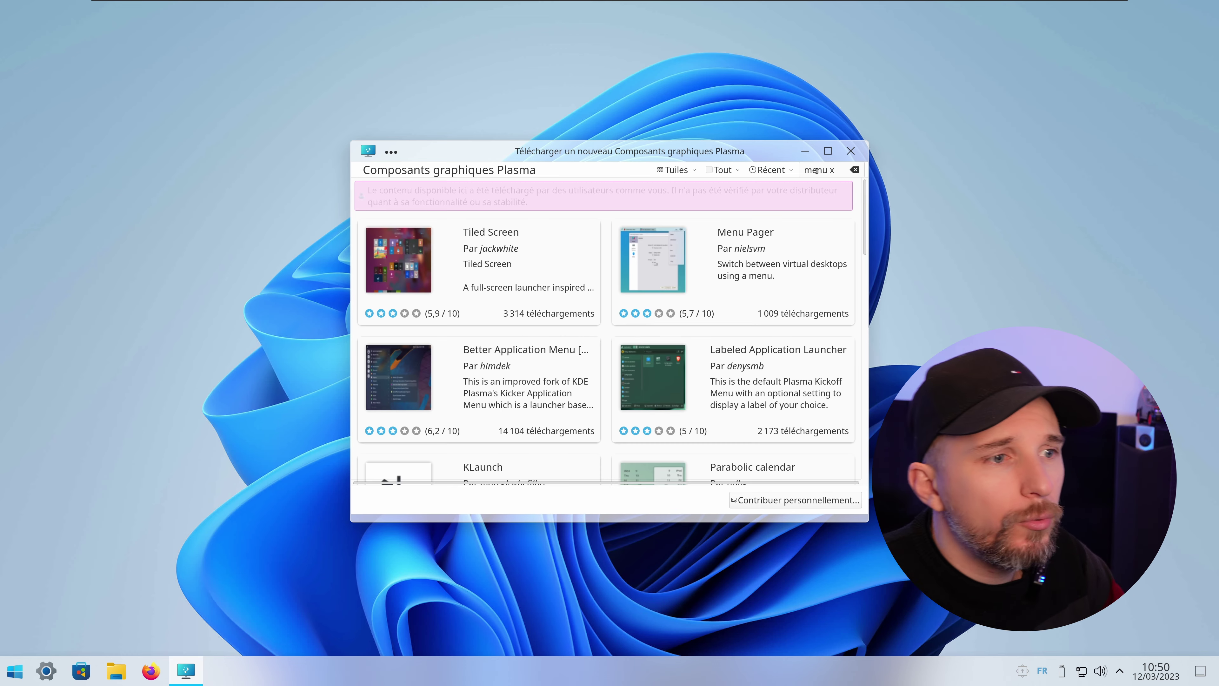
scroll(775, 279, "down", 1)
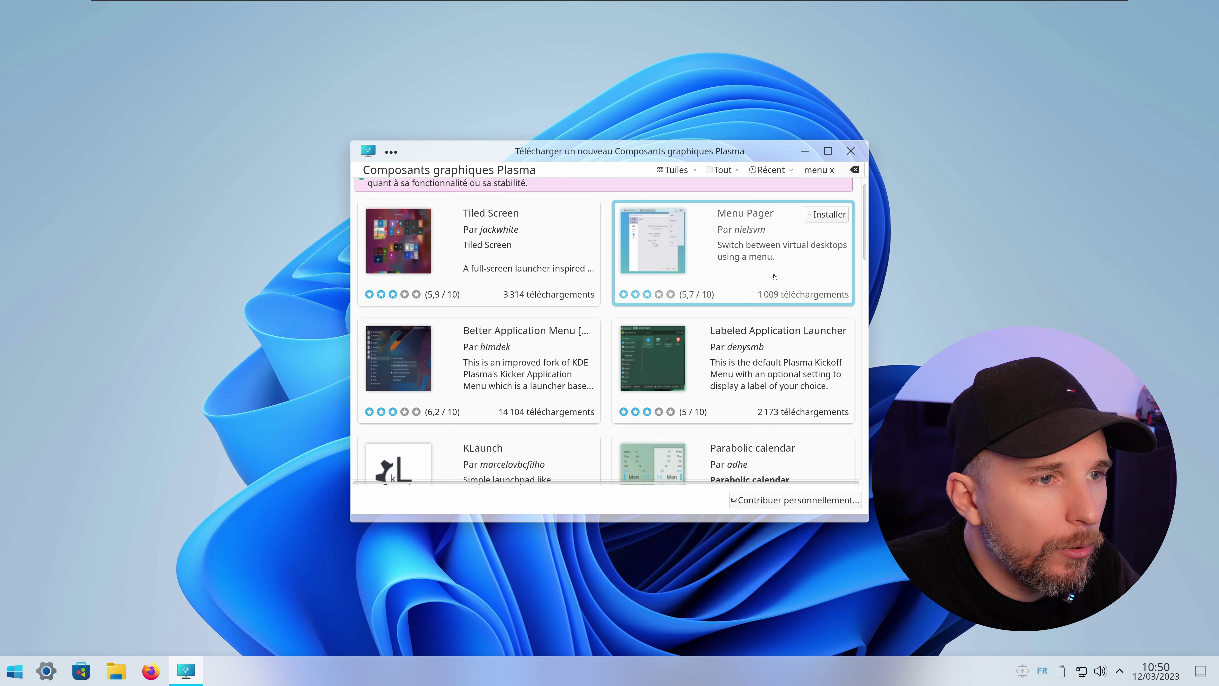
left_click(770, 169)
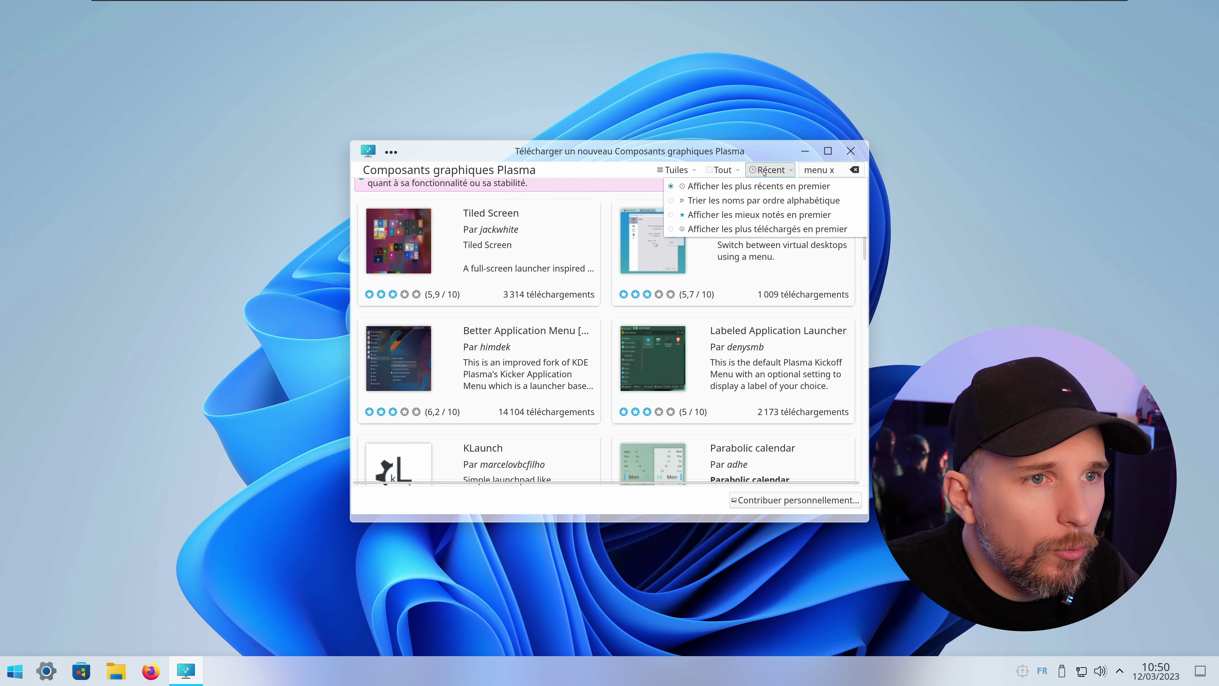
left_click(752, 204)
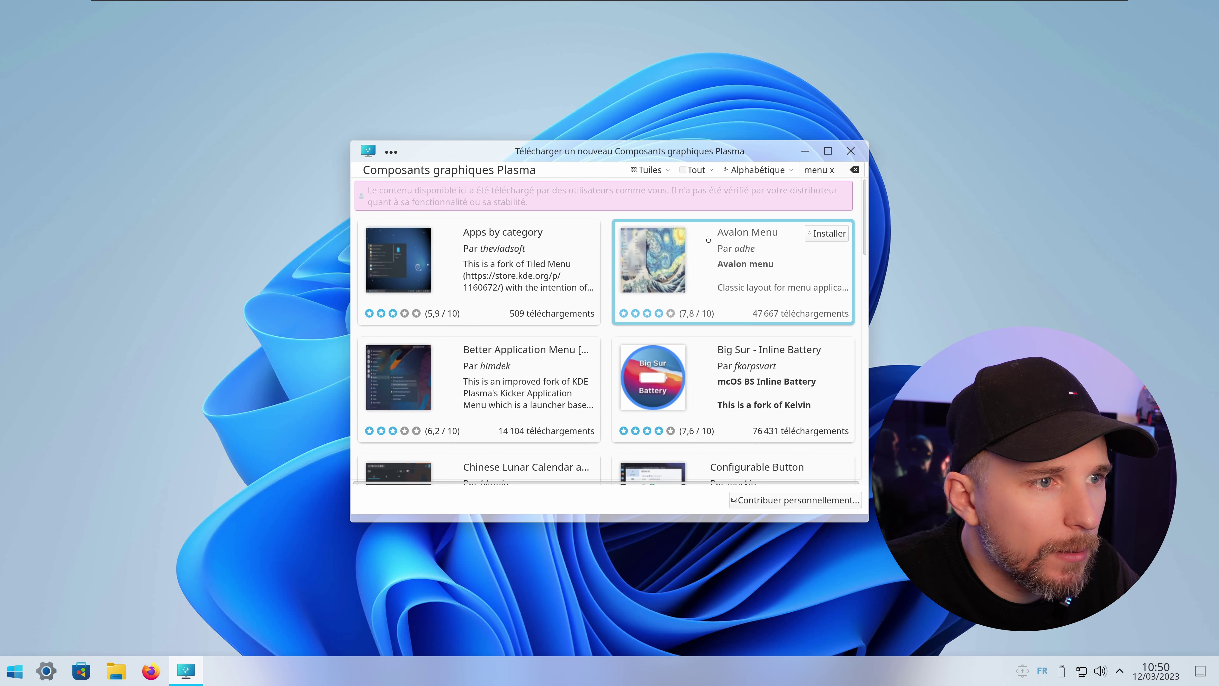
- Install the Menu X and Menu Z widgets from the catalogue and close the download window
scroll(710, 239, "down", 3)
scroll(710, 239, "down", 10)
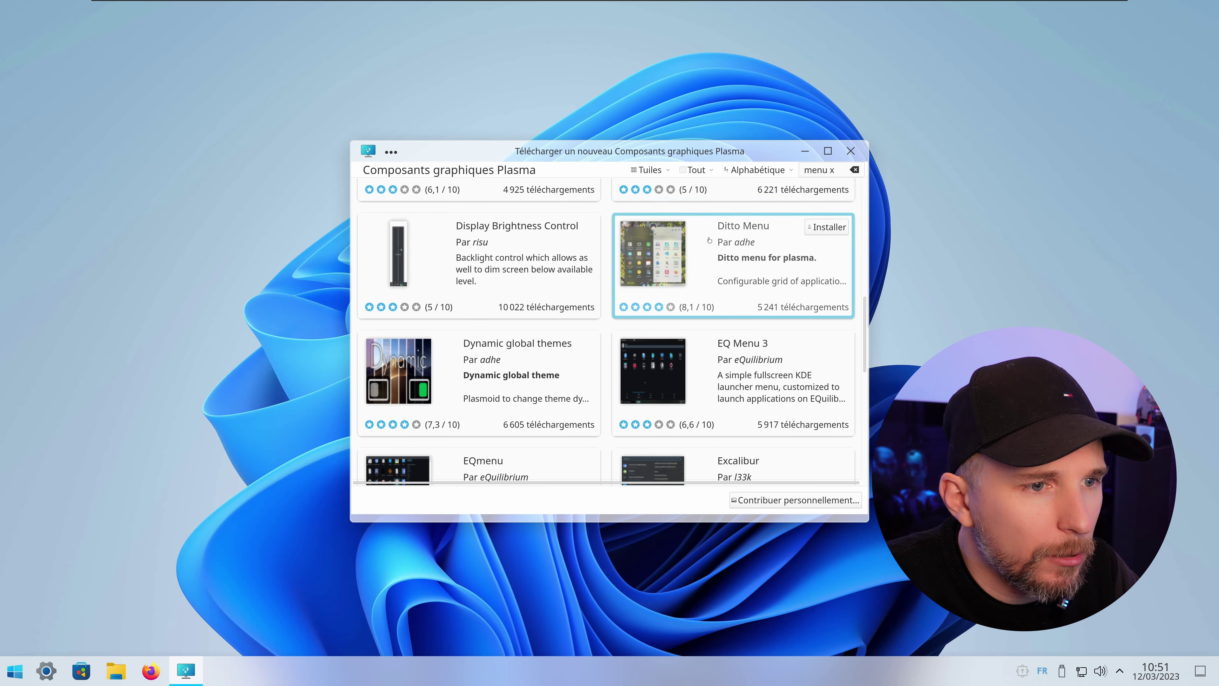
scroll(710, 239, "down", 8)
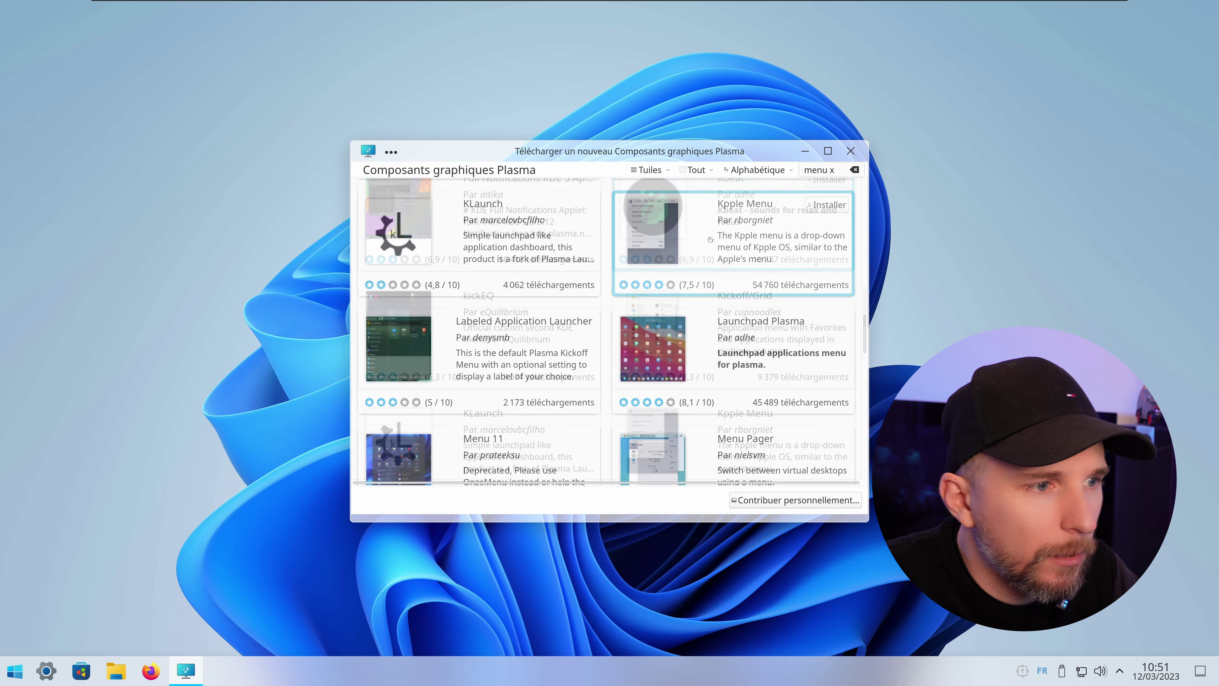
scroll(712, 238, "down", 2)
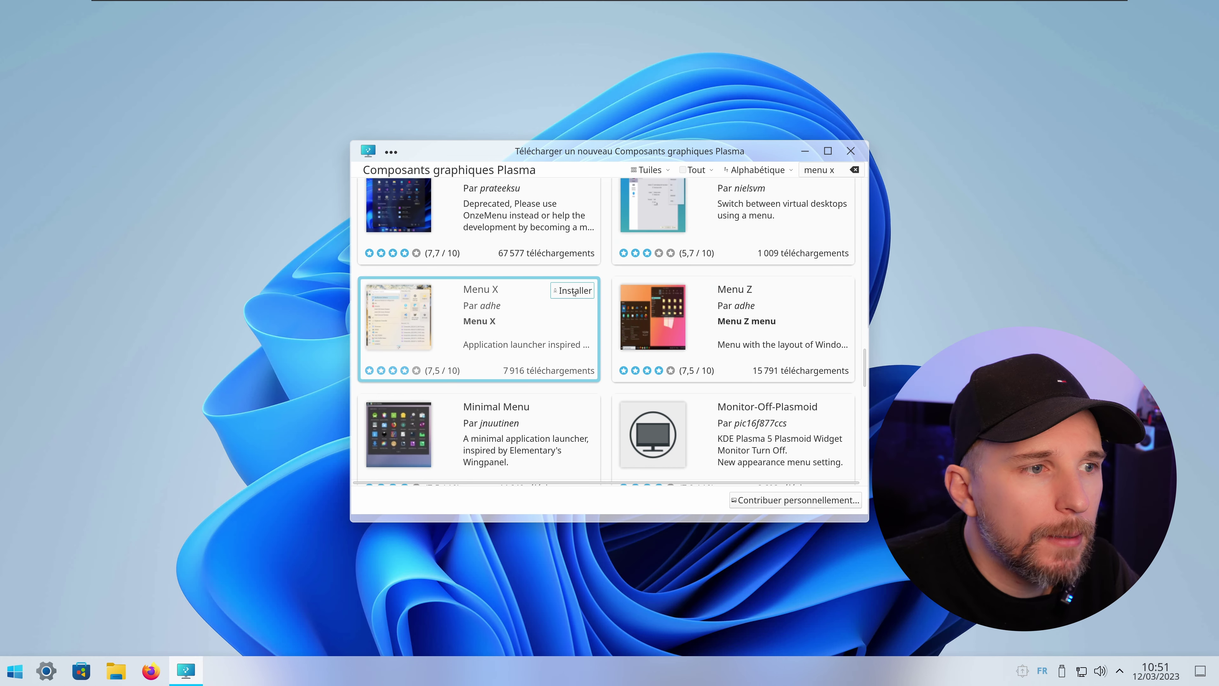
left_click(574, 291)
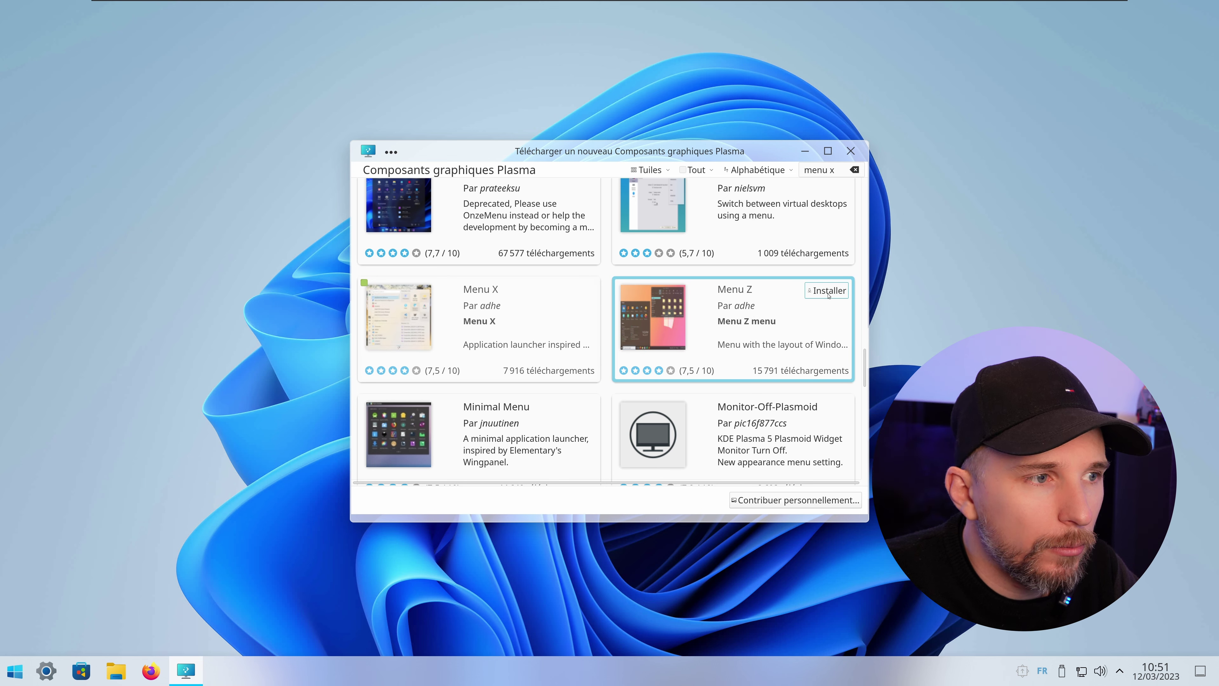
left_click(826, 291)
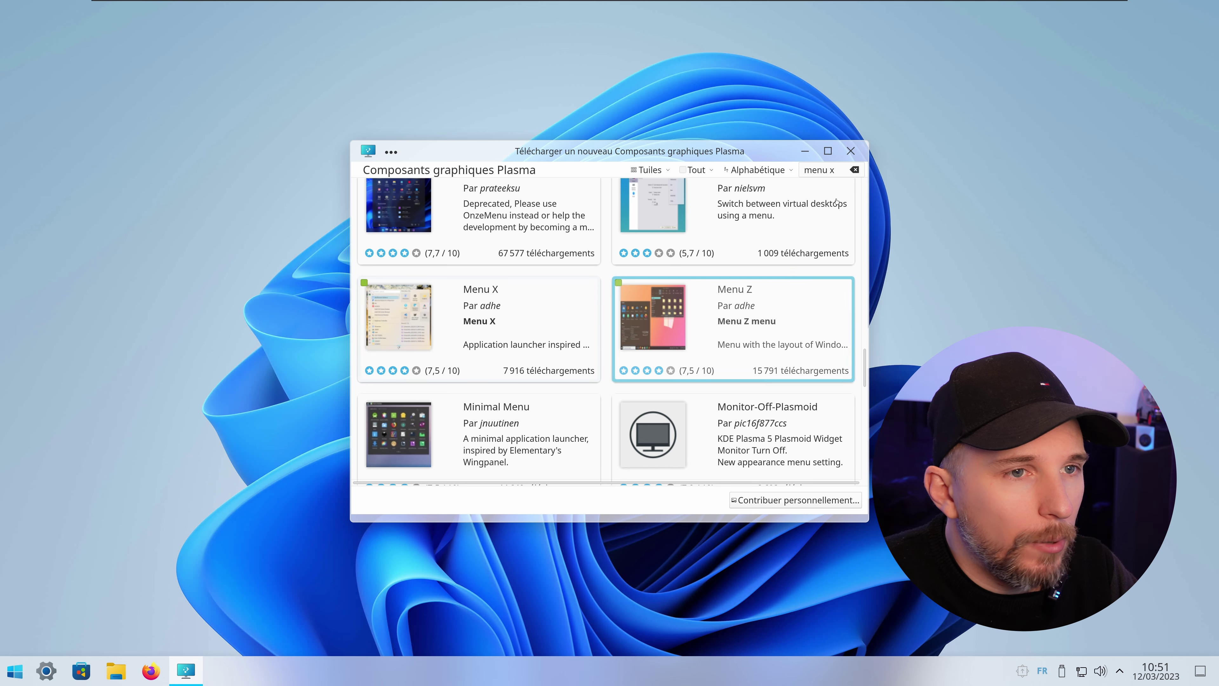
left_click(850, 151)
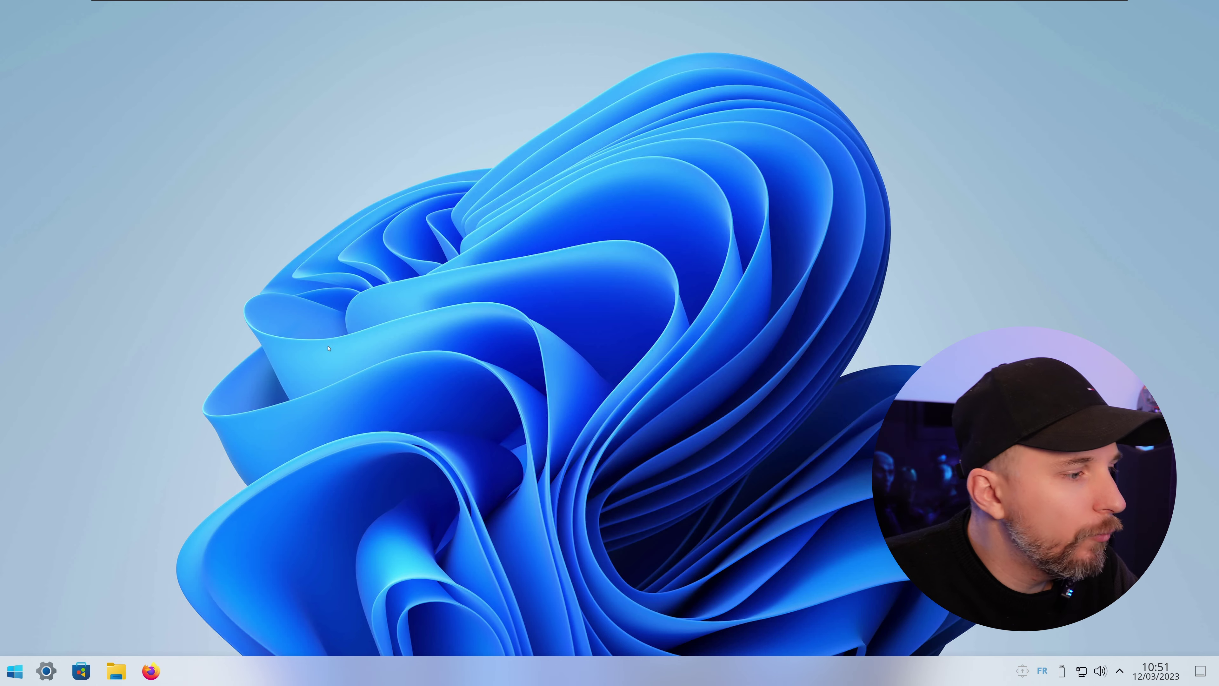
- Replace the taskbar's application launcher with the Menu X alternative and open the new menu
right_click(14, 672)
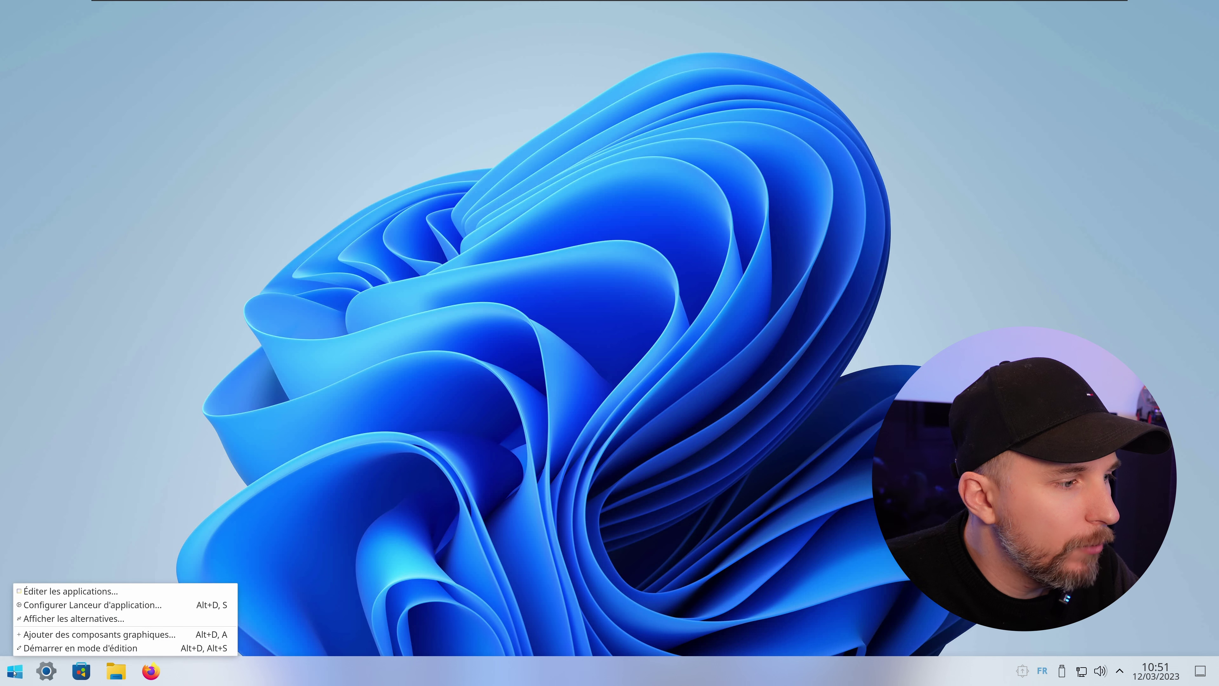
left_click(48, 618)
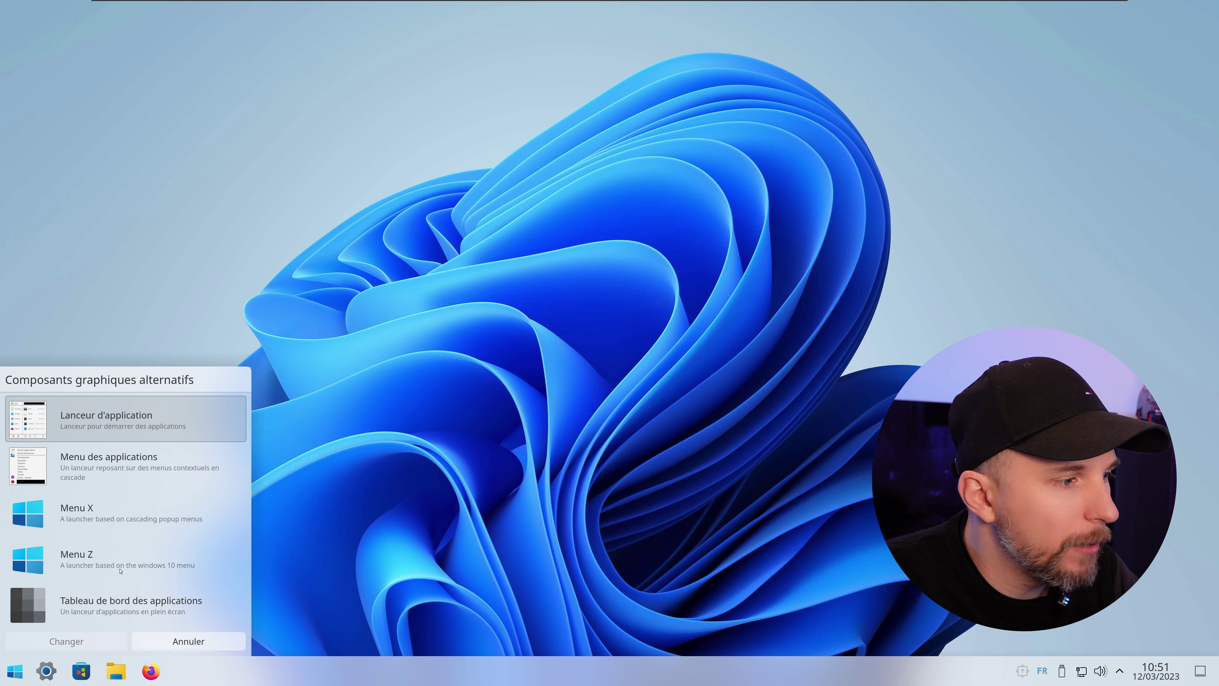
left_click(124, 517)
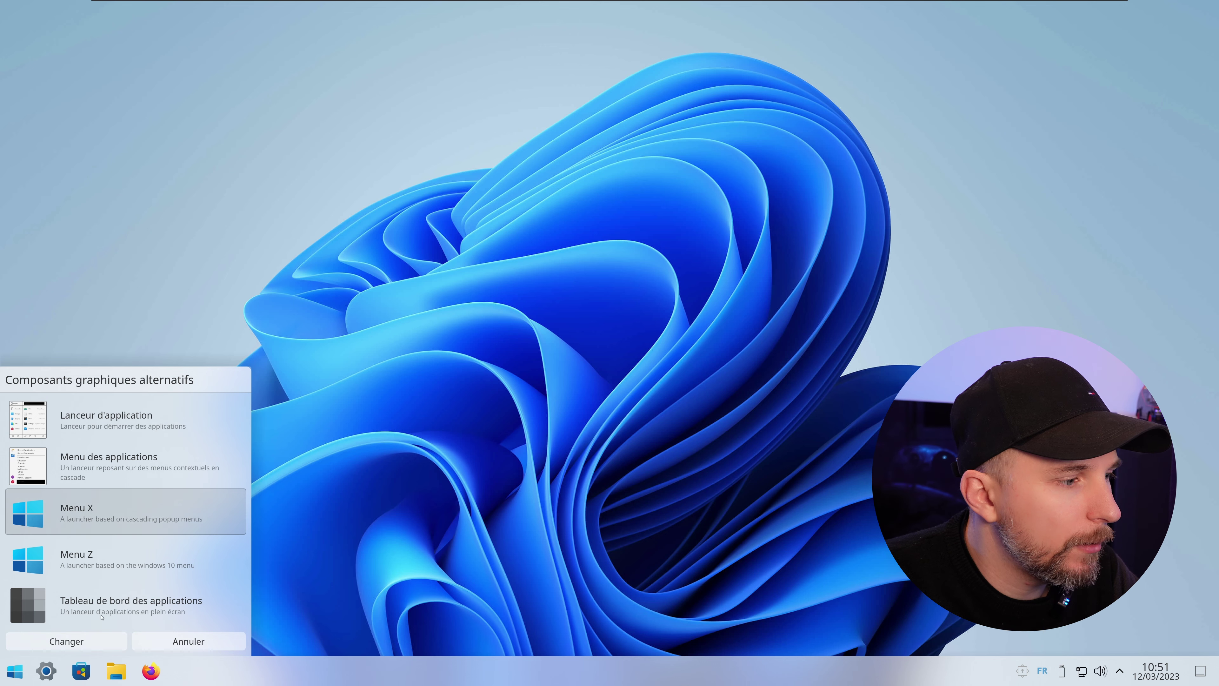
left_click(91, 641)
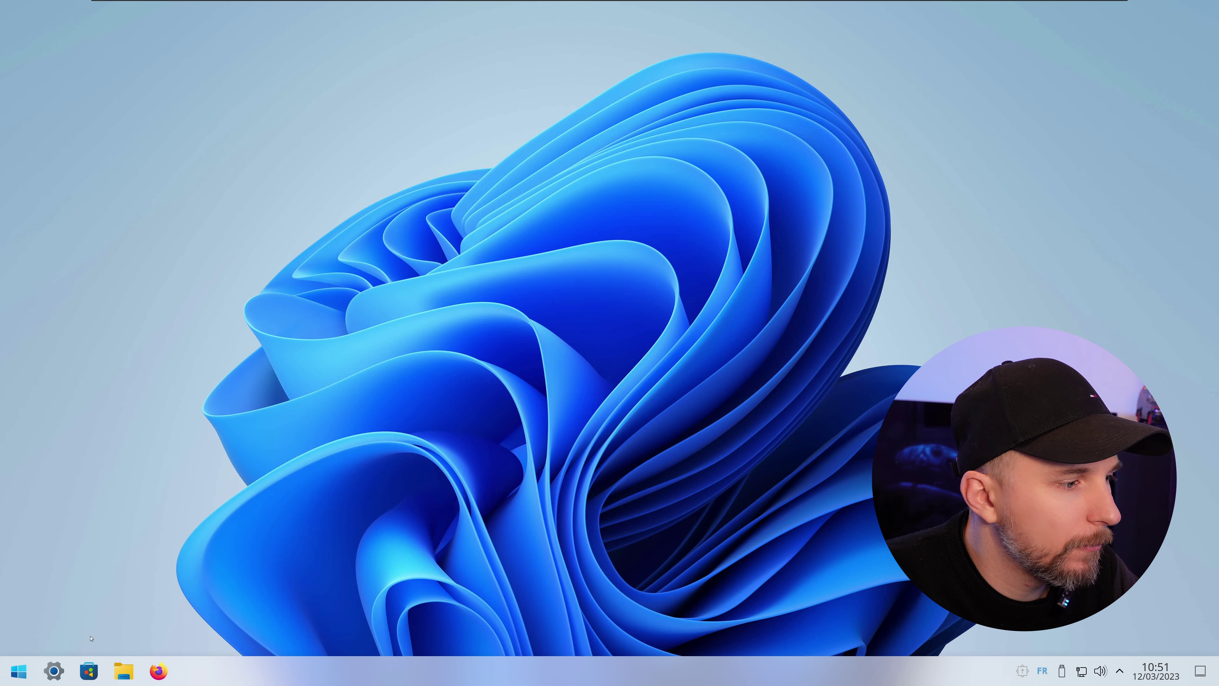
left_click(22, 670)
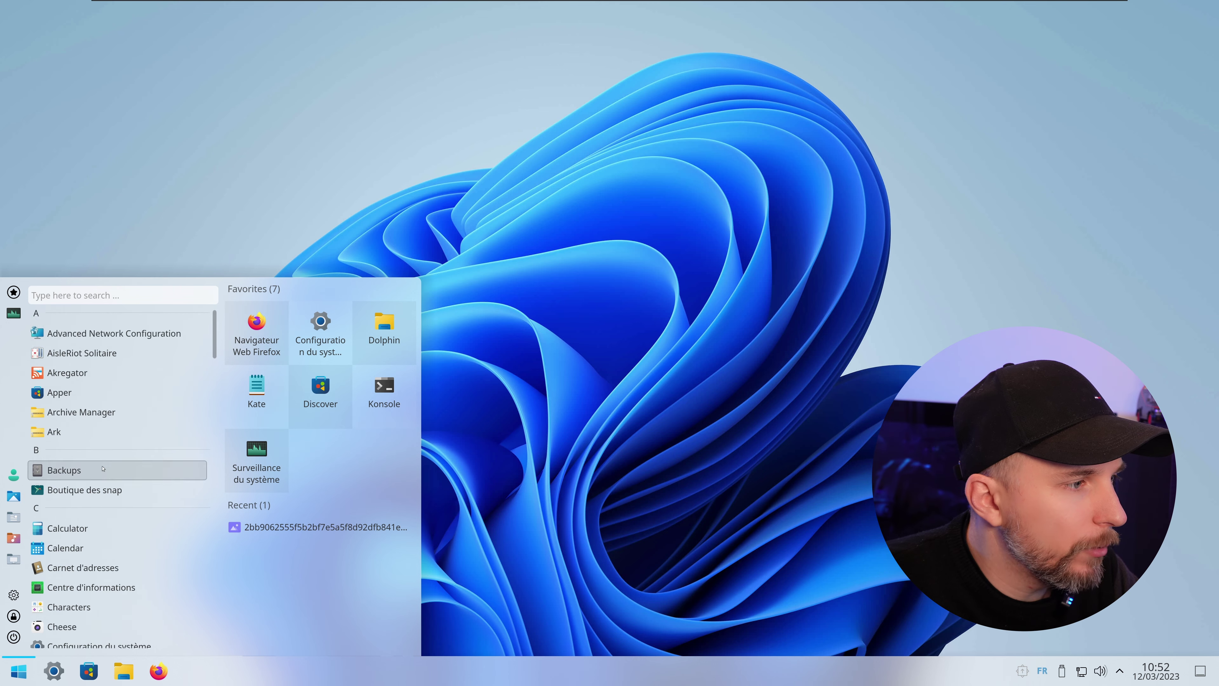
- Pin Discord and Konsole from the start menu to the taskbar's task manager
scroll(96, 468, "down", 4)
right_click(69, 574)
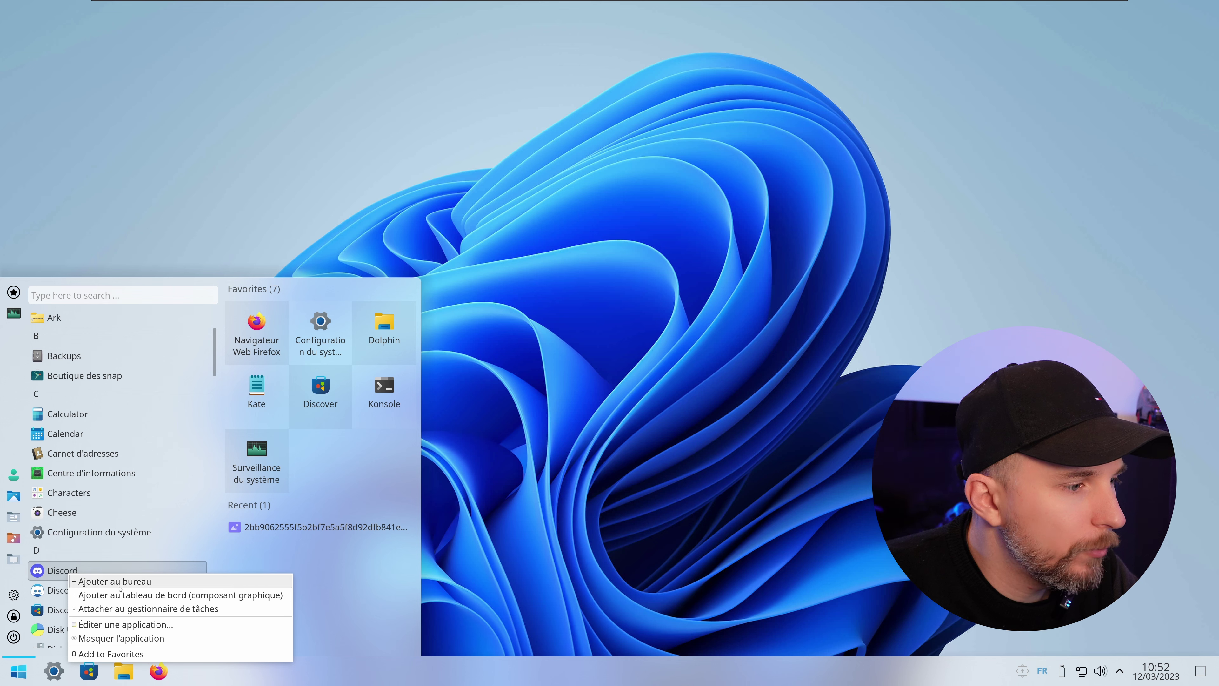
left_click(125, 608)
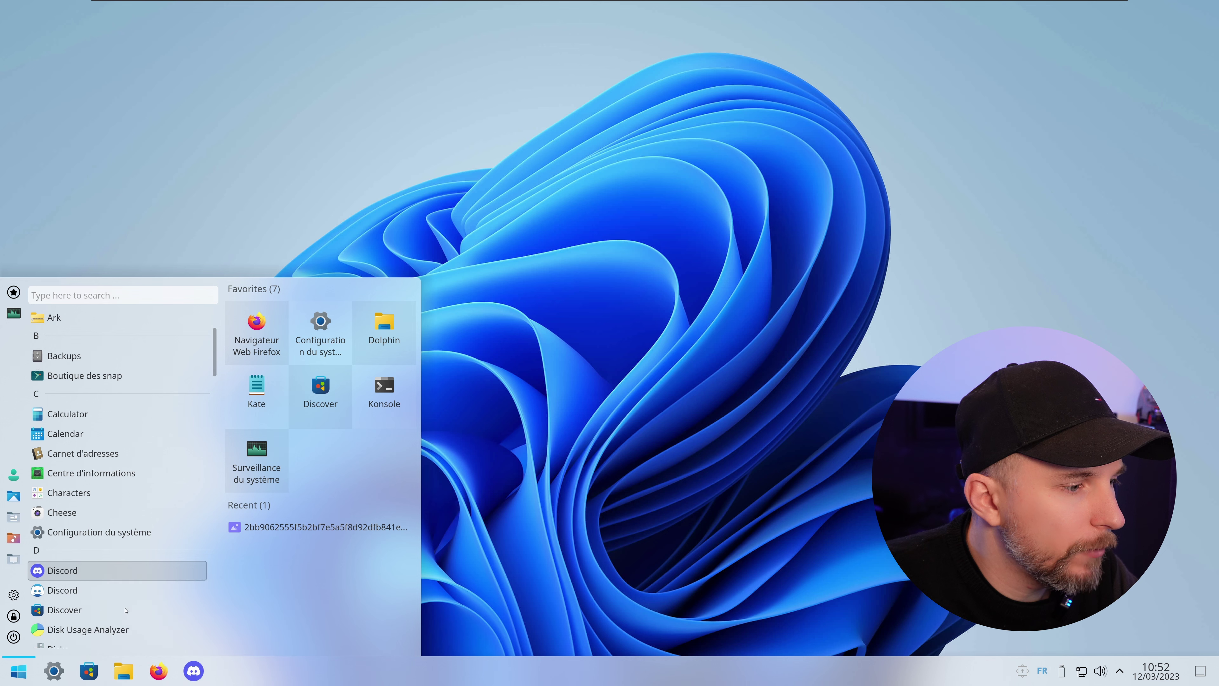
scroll(132, 570, "down", 1)
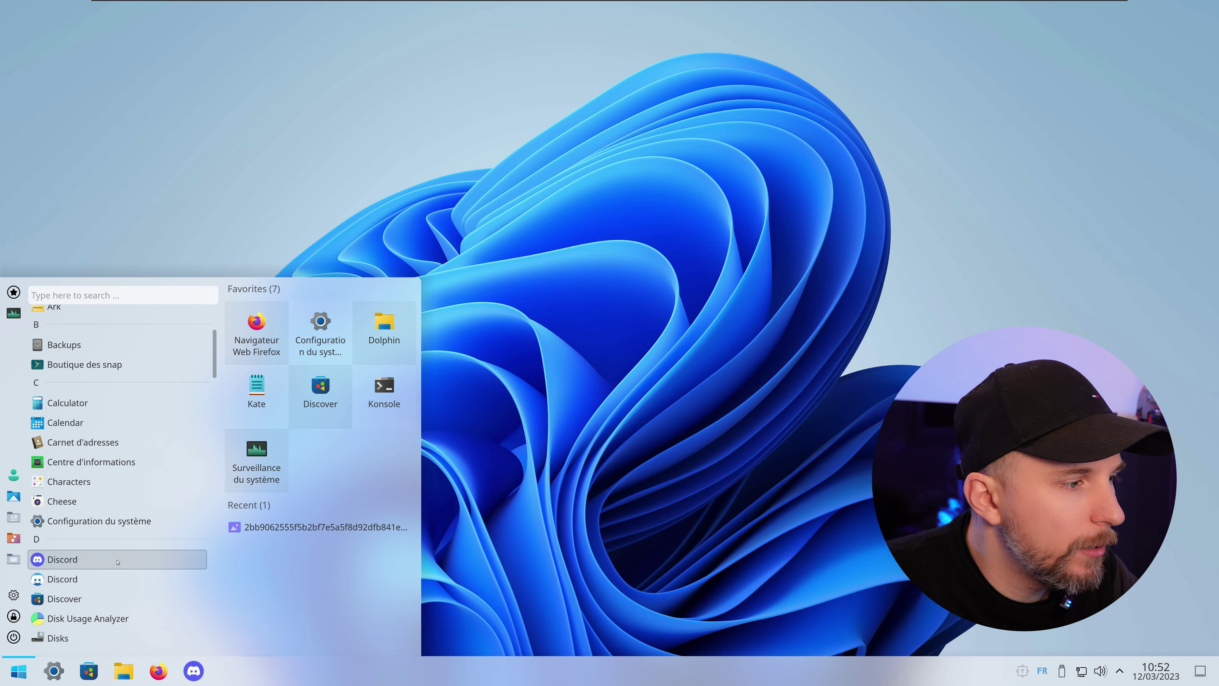
scroll(117, 562, "down", 2)
scroll(121, 557, "up", 2)
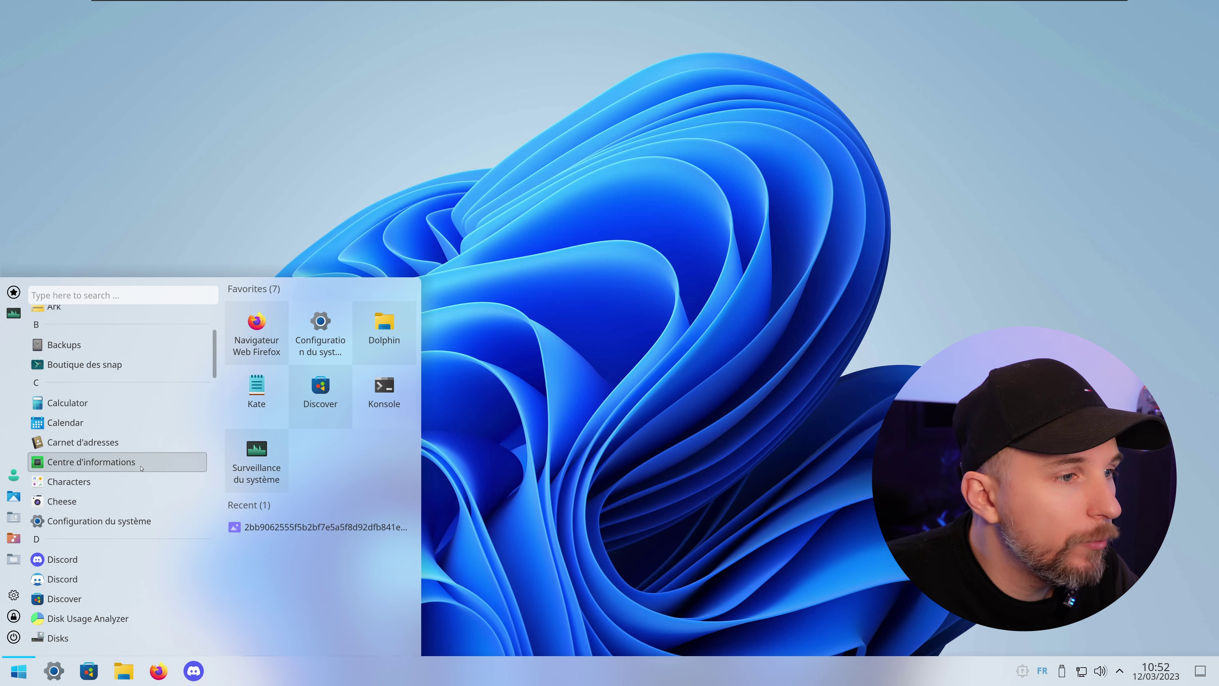
scroll(139, 464, "up", 1)
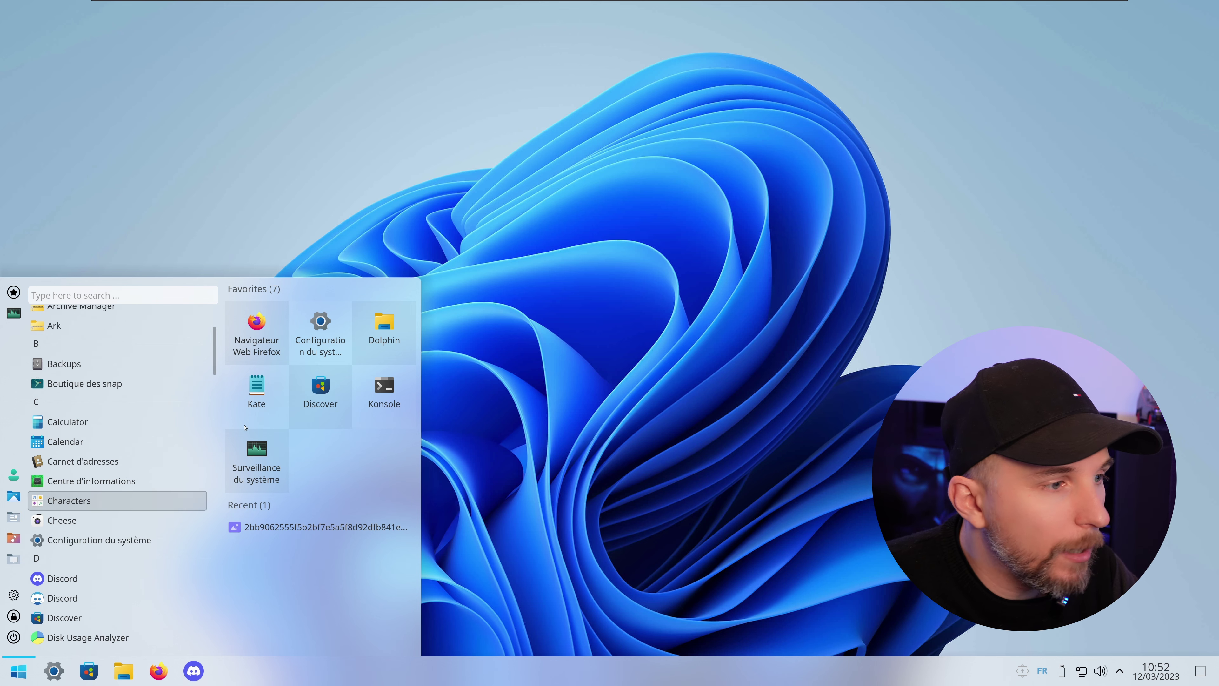
right_click(371, 396)
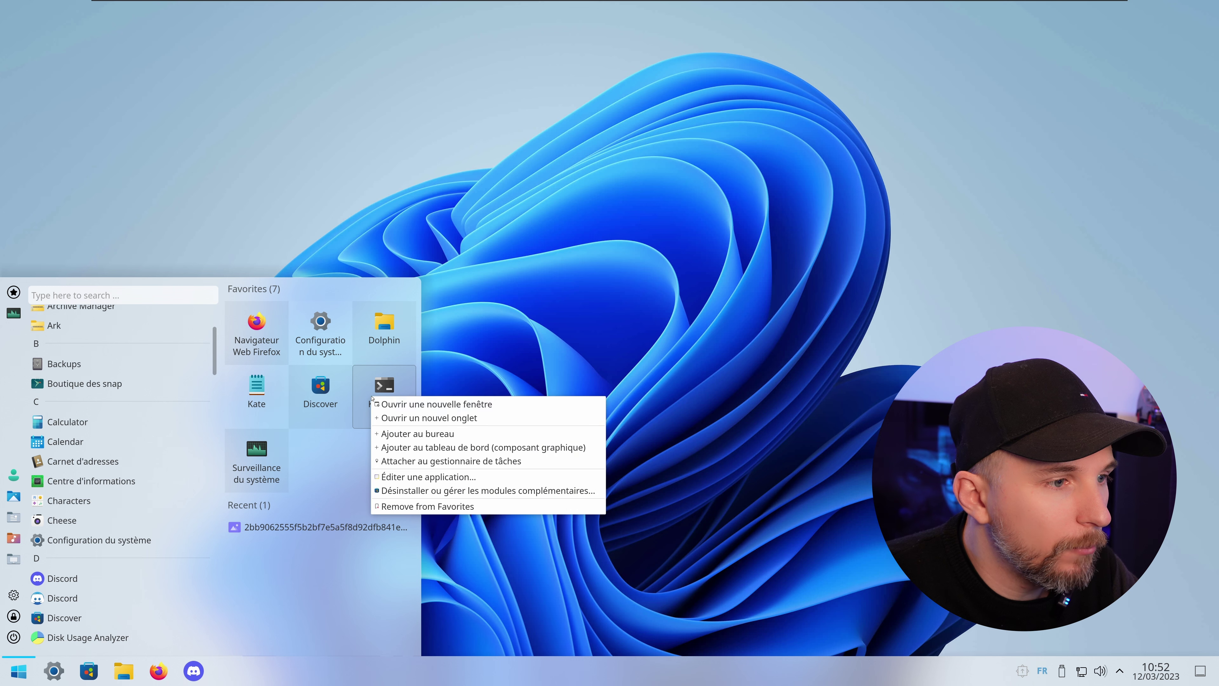
left_click(425, 465)
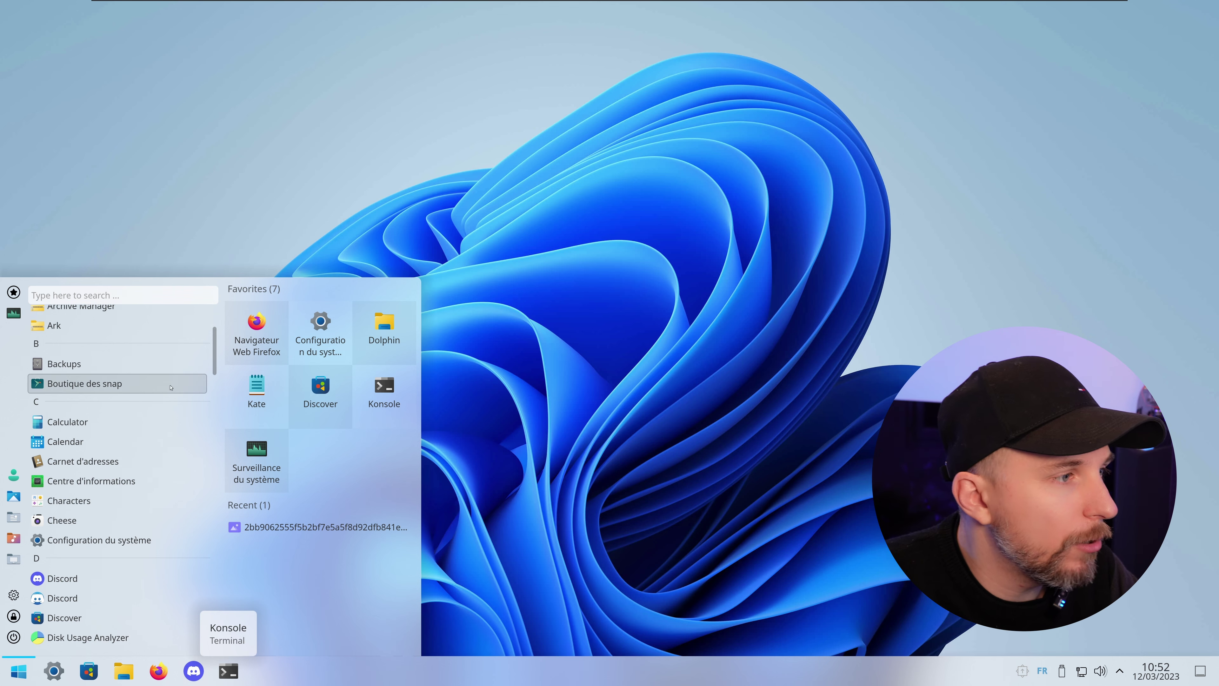
- Browse the alphabetical application list in the Menu X start menu and close the menu
scroll(169, 383, "down", 3)
scroll(170, 383, "down", 6)
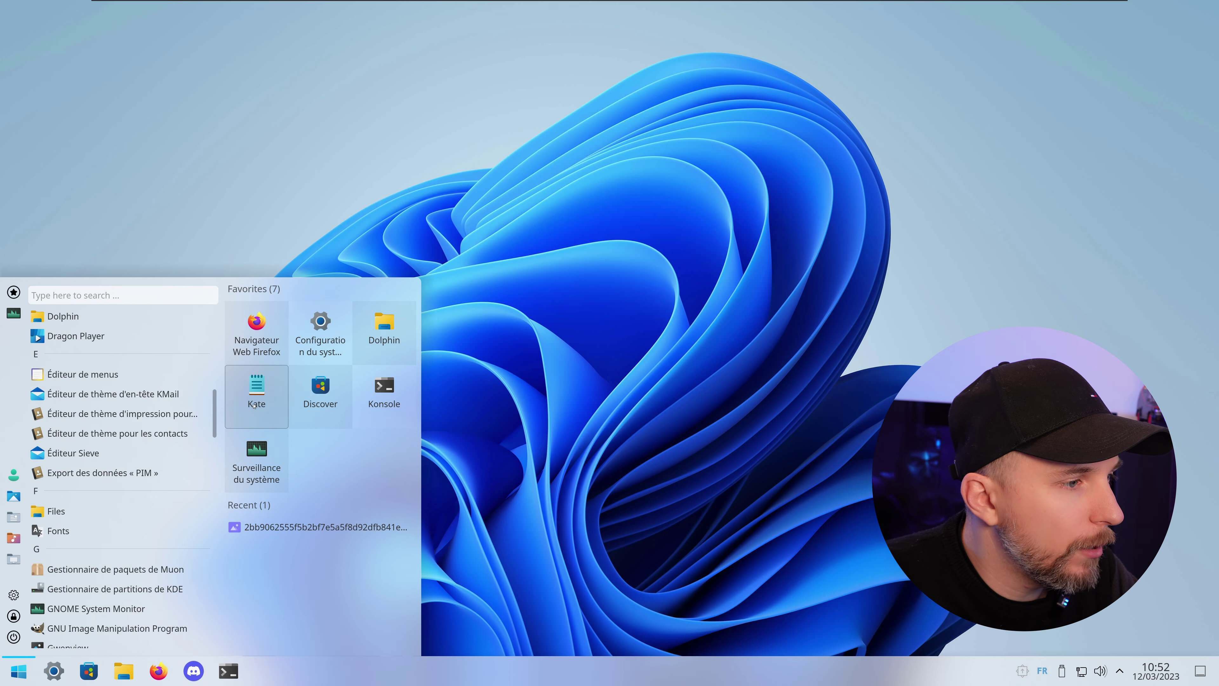
left_click_drag(213, 407, 232, 292)
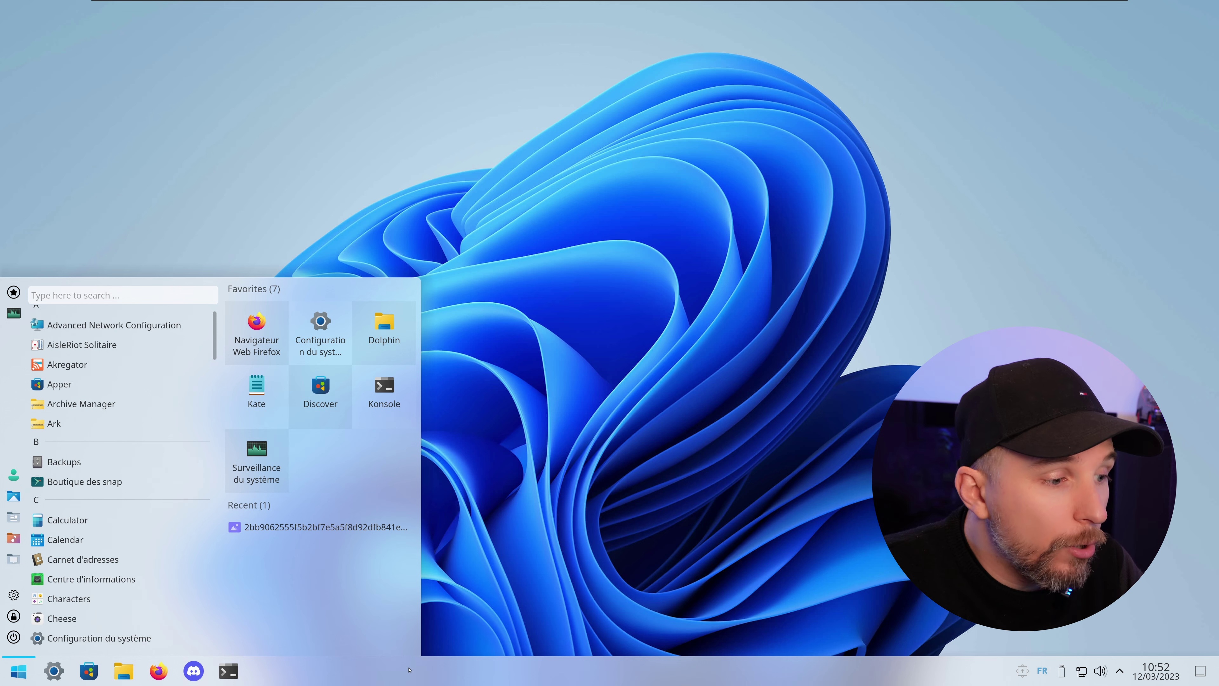
left_click(18, 671)
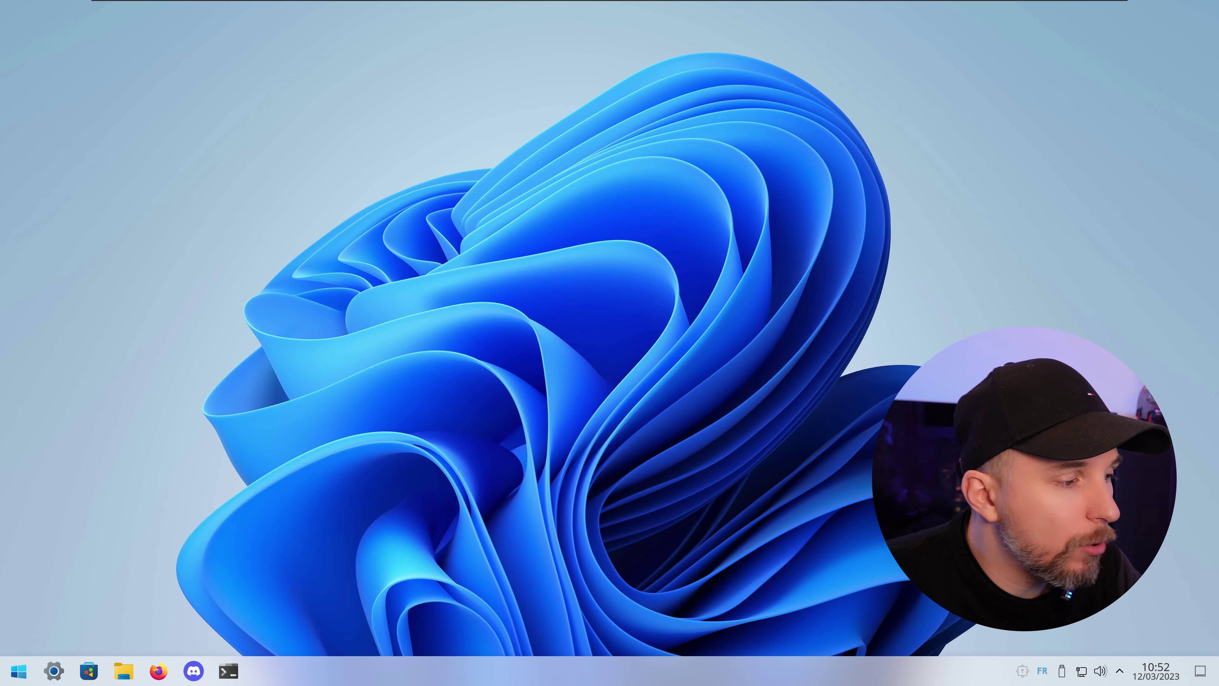
- Add the Menu Z widget to the taskbar from the list of available widgets and close the list
key("Num_Lock")
right_click(303, 680)
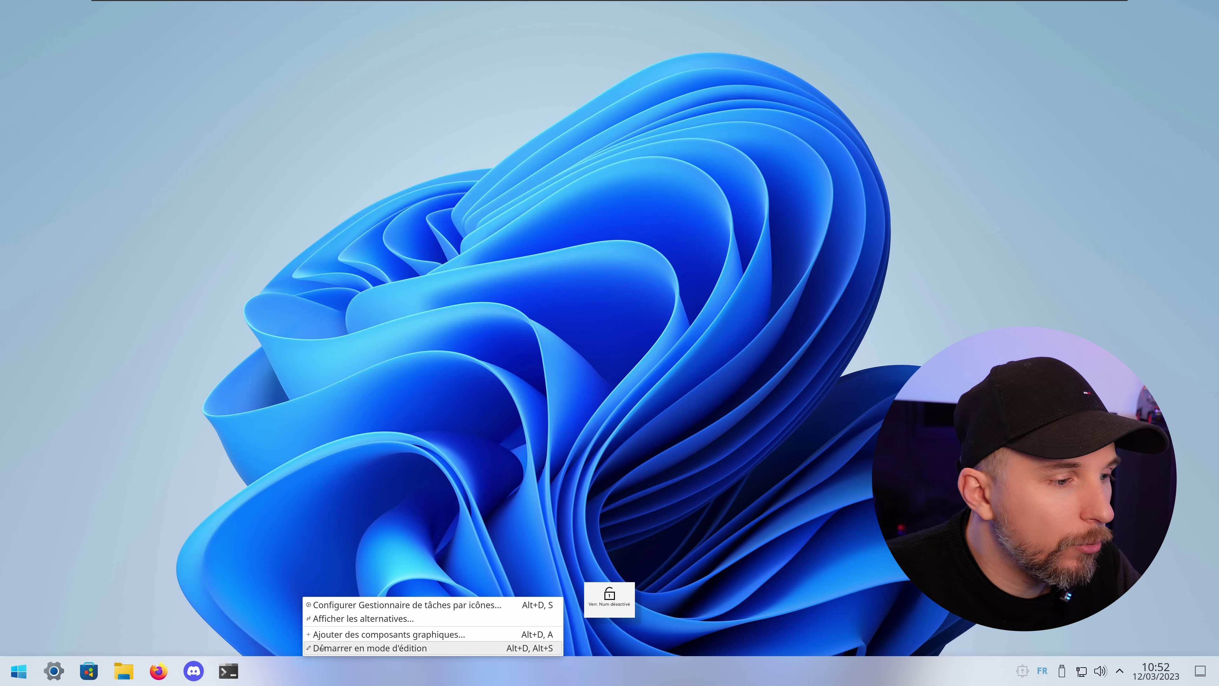
left_click(346, 635)
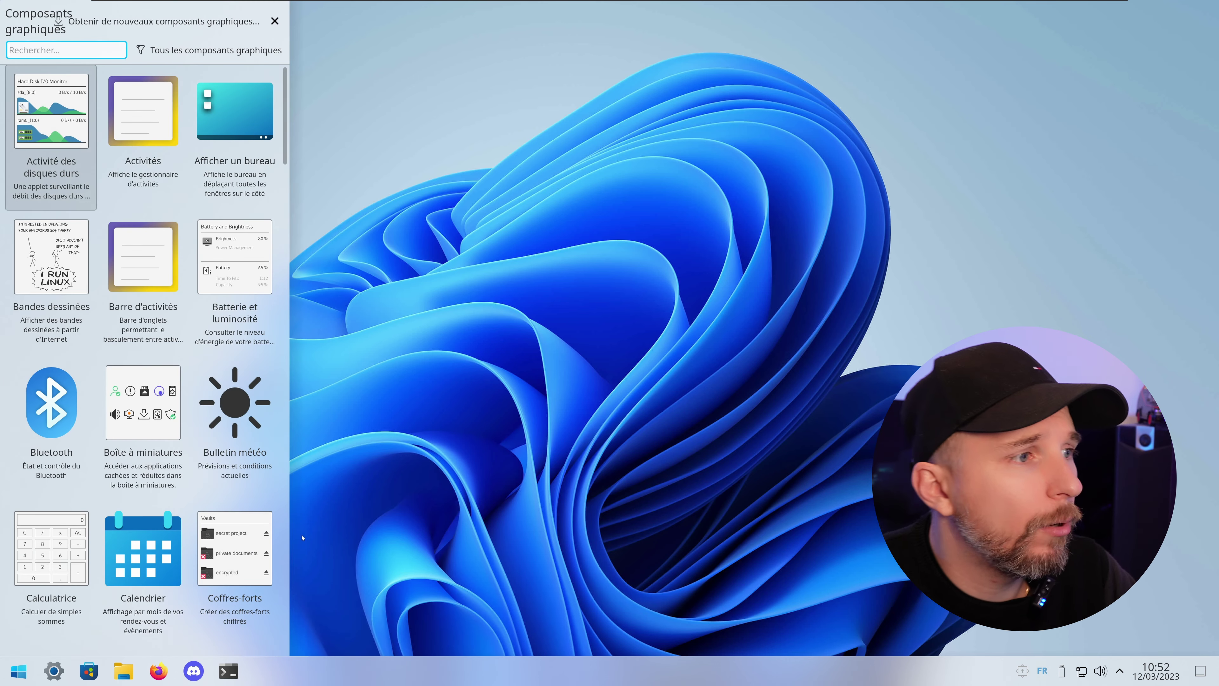
scroll(277, 263, "down", 5)
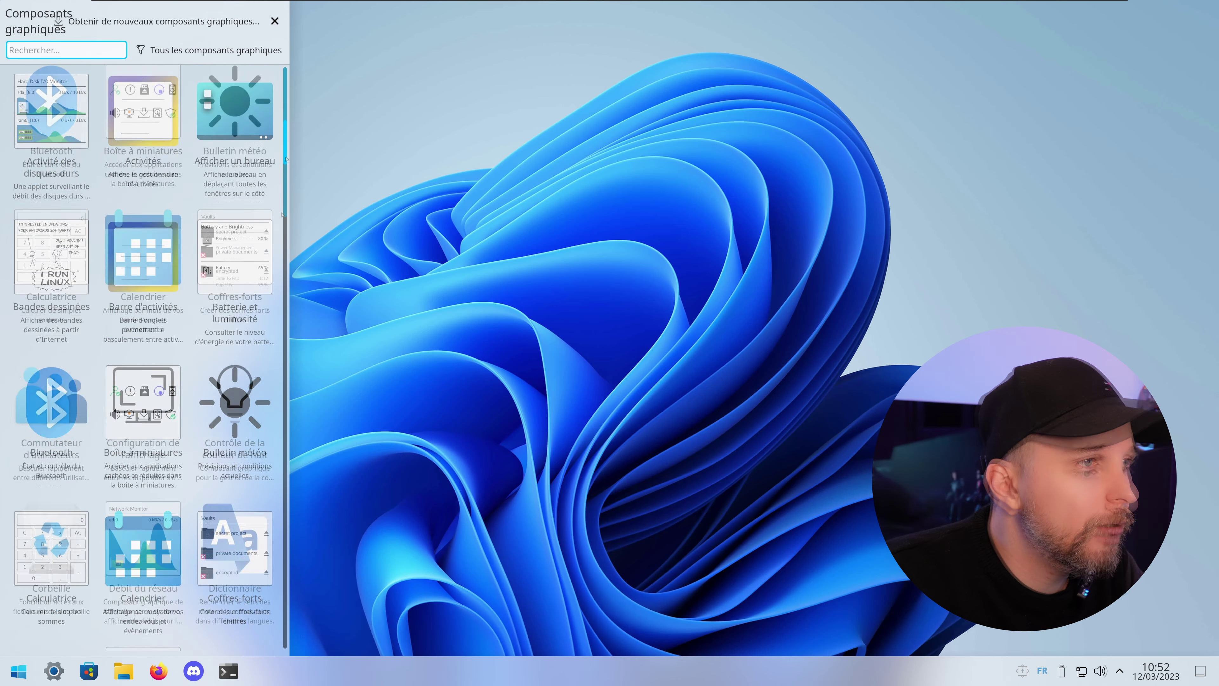
scroll(277, 263, "down", 7)
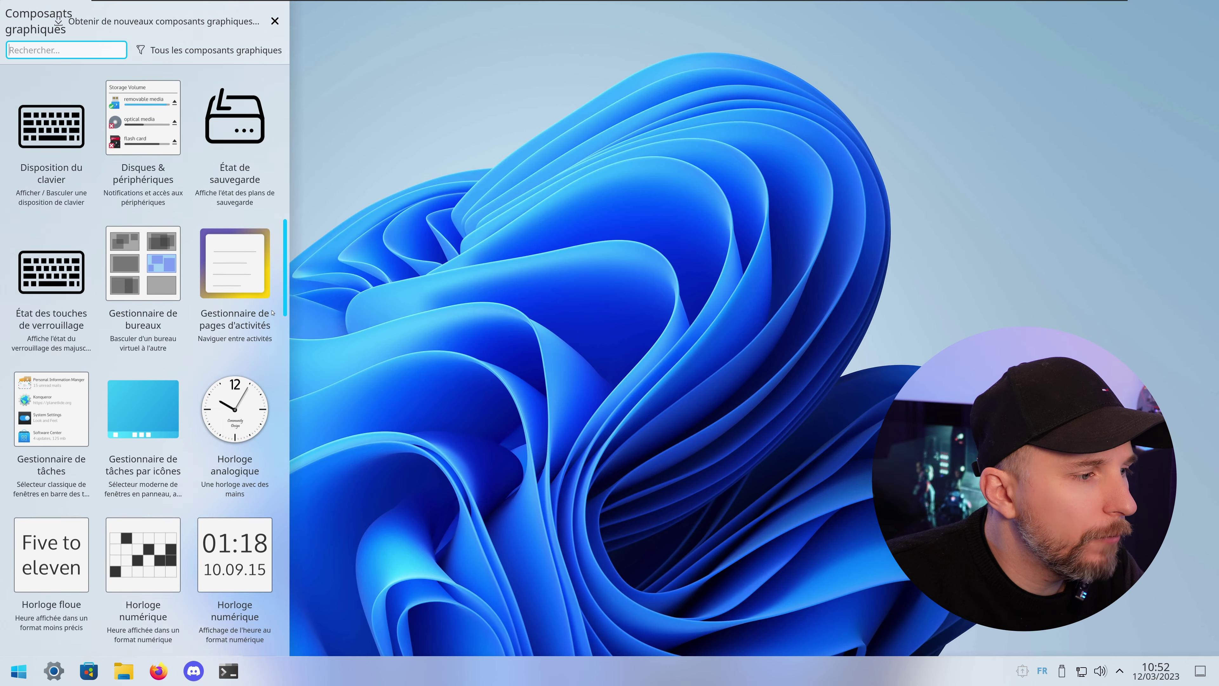
scroll(272, 333, "down", 8)
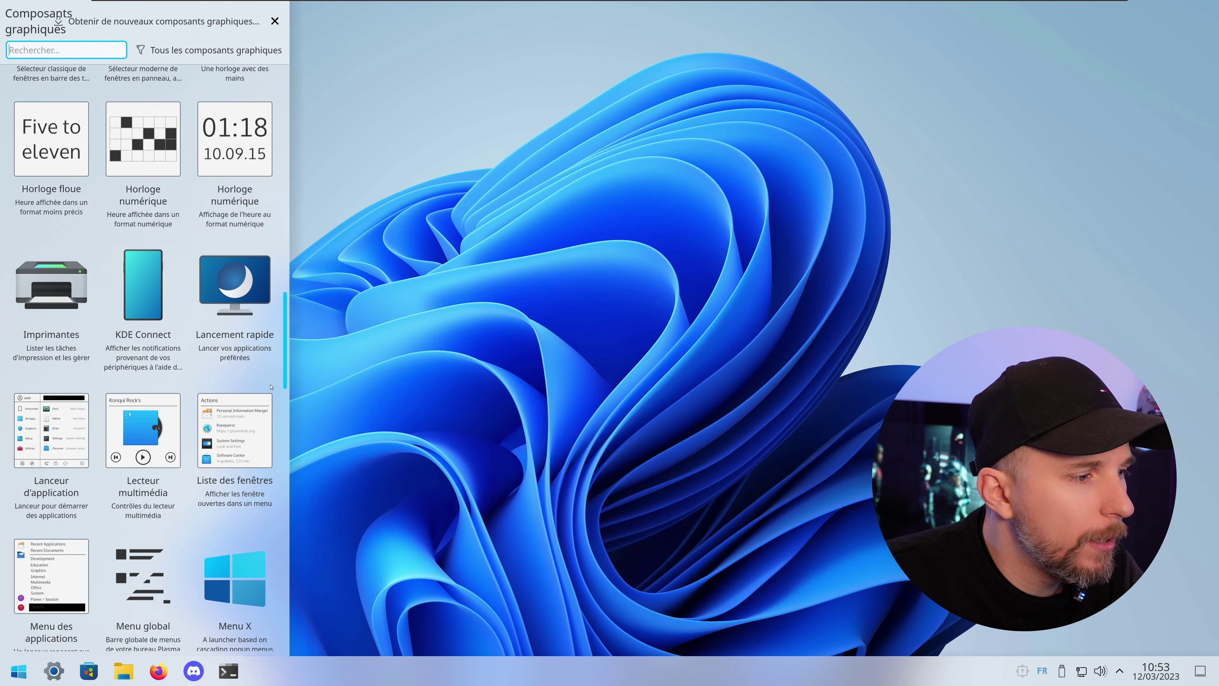
scroll(275, 430, "down", 1)
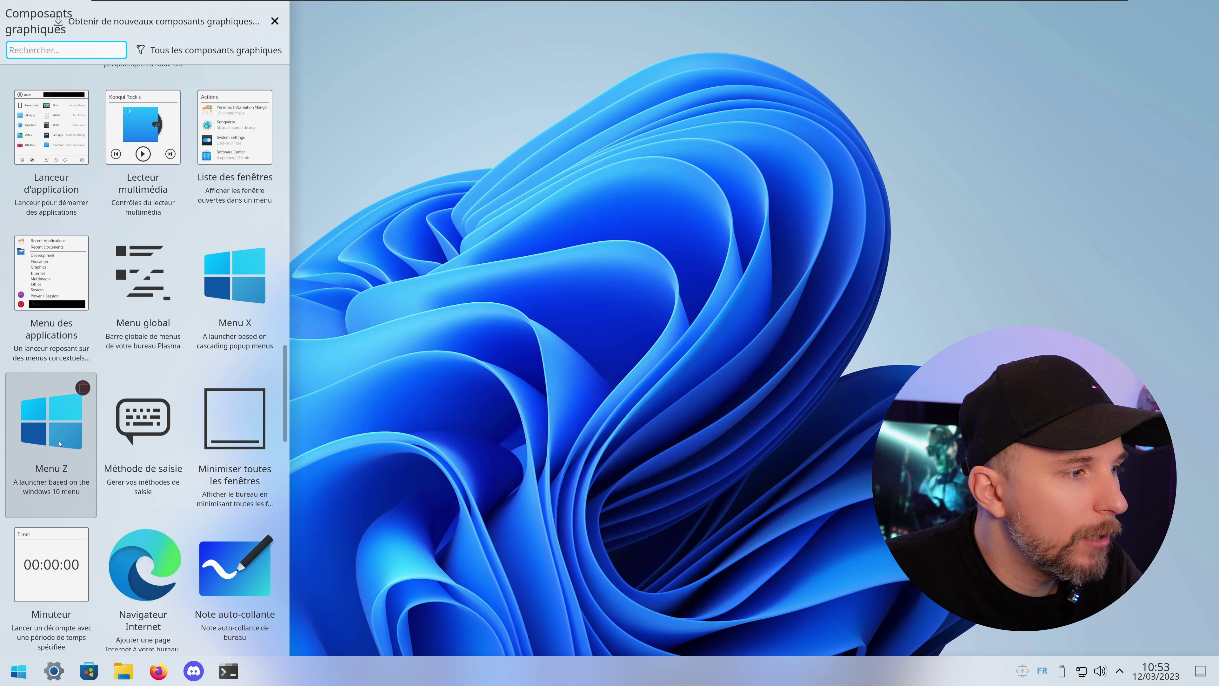
scroll(59, 443, "down", 5)
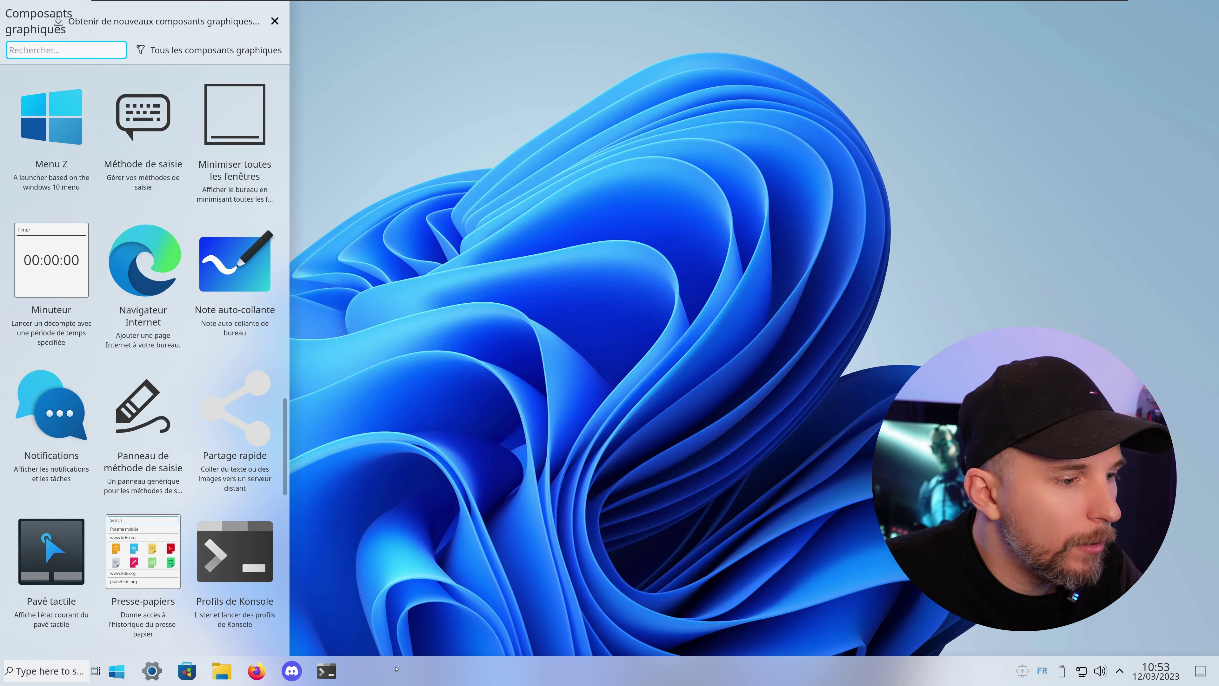
left_click(377, 555)
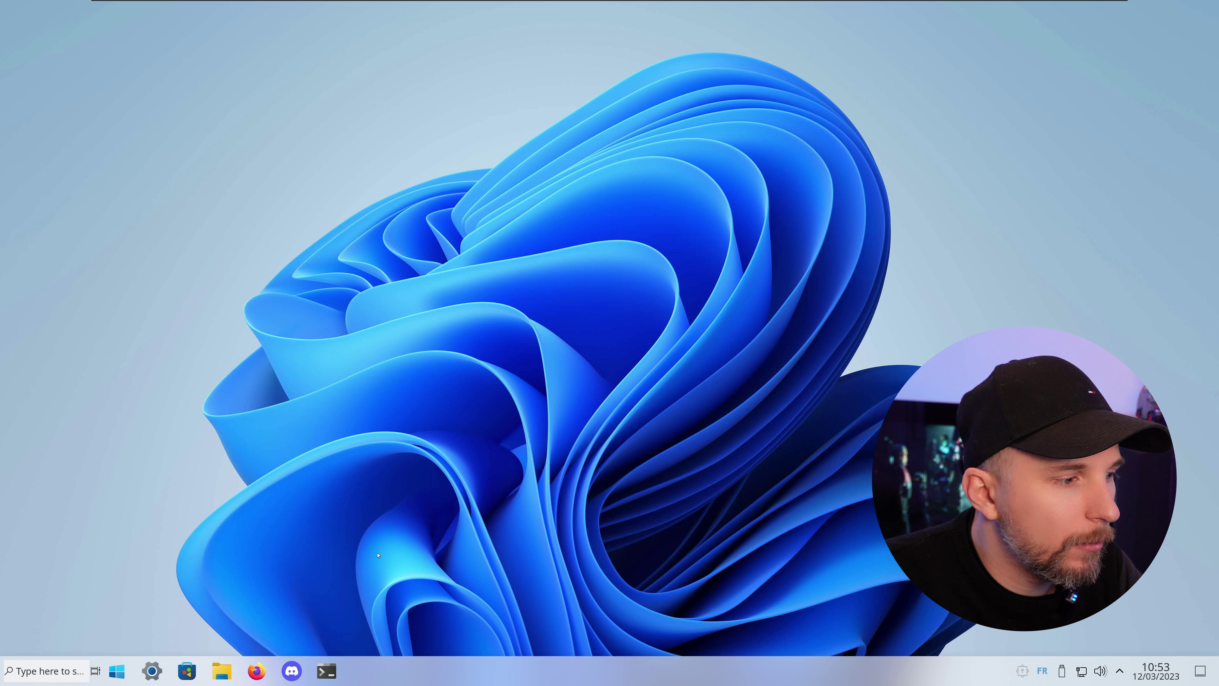
- Reorder the taskbar in edit mode so Menu Z sits between Menu X and the pinned applications, and close the panel settings
right_click(467, 682)
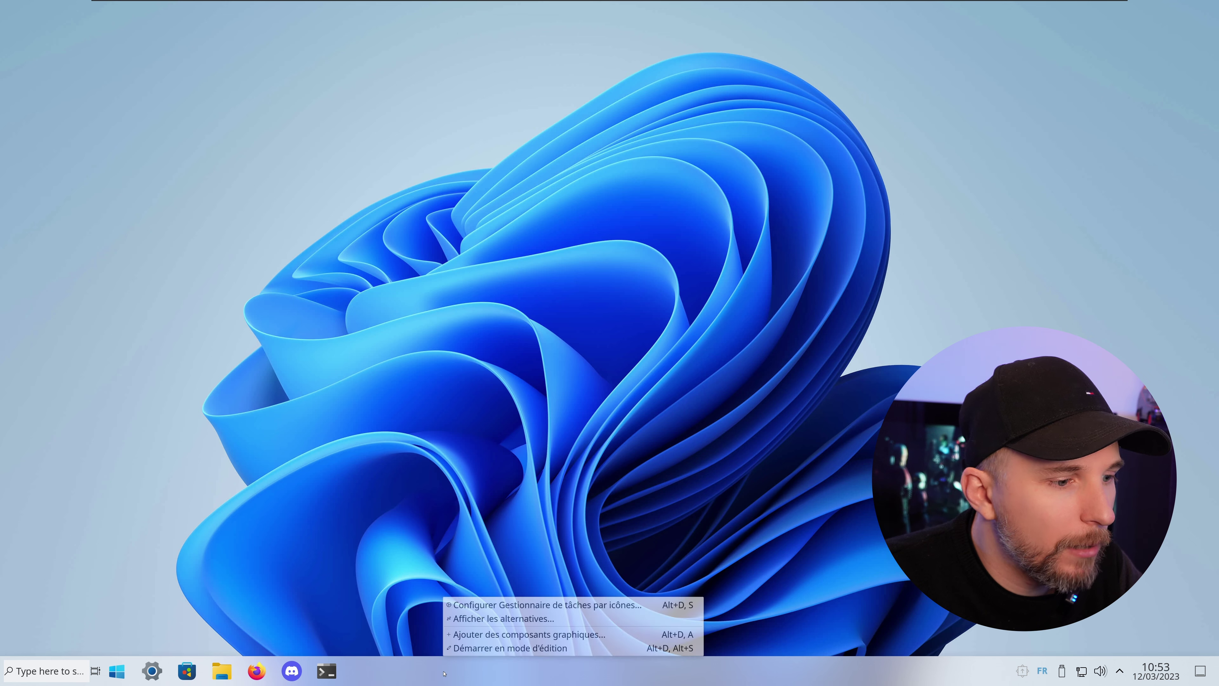
left_click(478, 648)
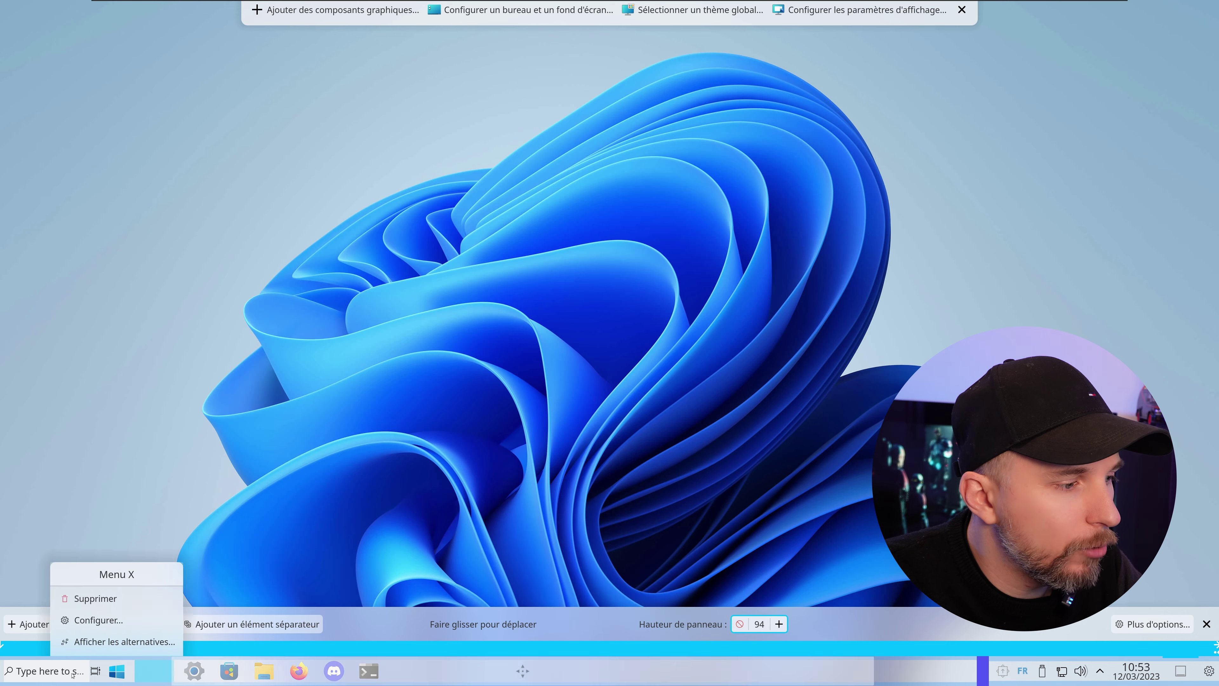
mouse_move(77, 678)
left_mouse_down()
mouse_move(172, 679)
mouse_move(72, 675)
mouse_move(104, 672)
mouse_move(85, 671)
left_mouse_up()
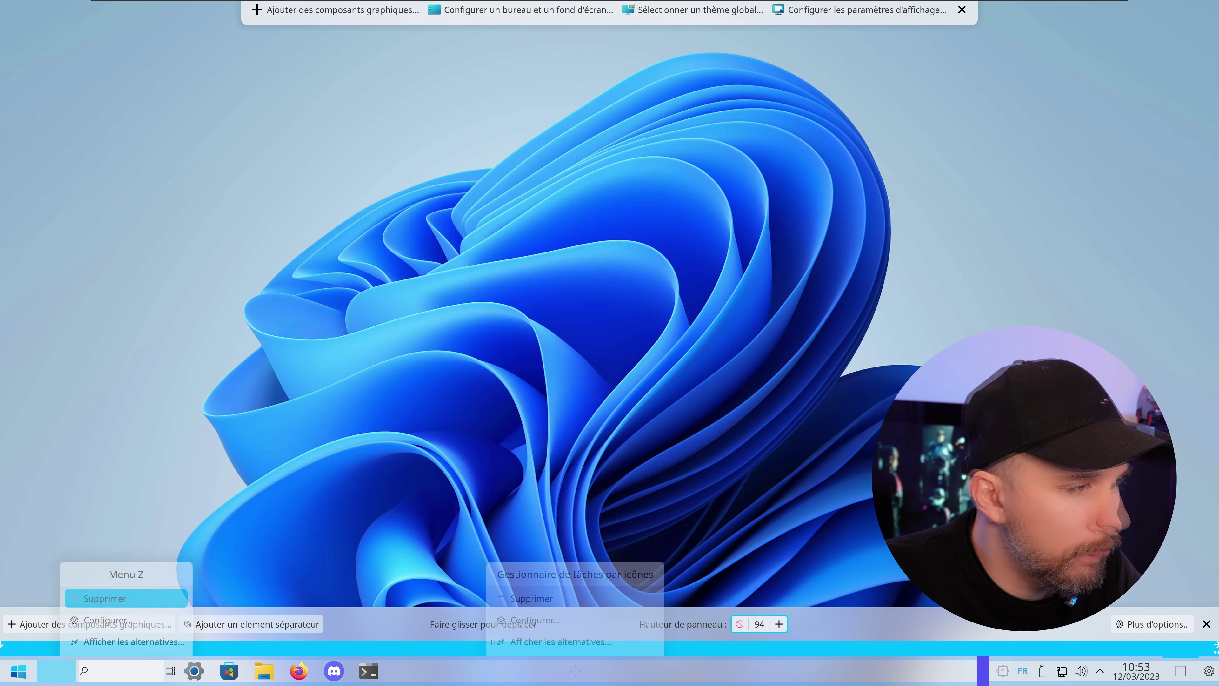
left_click(1205, 624)
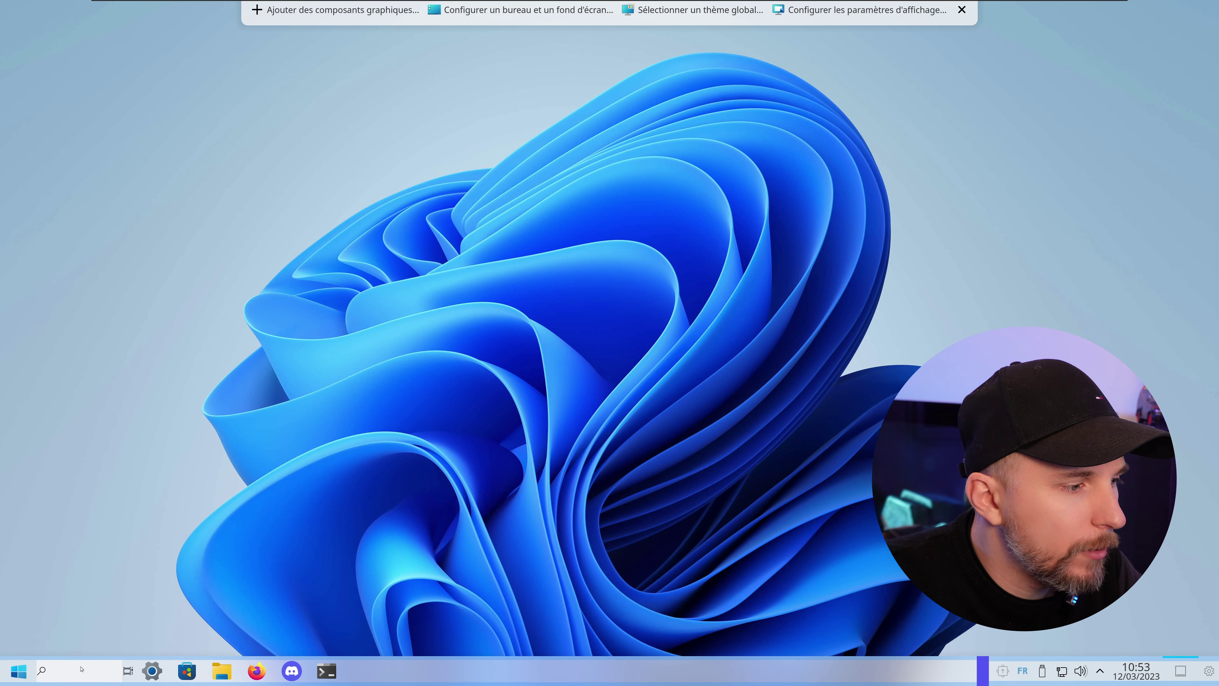
- Set Menu Z's width on the panel to 370 in its general settings
right_click(124, 672)
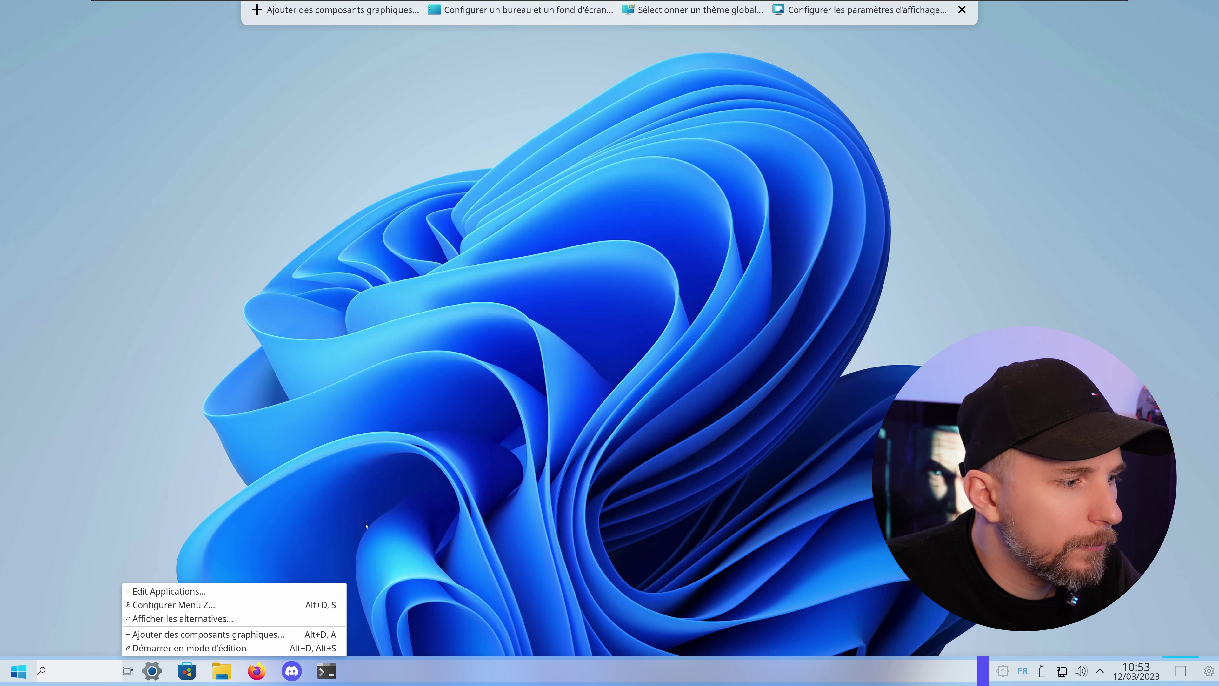
left_click(220, 606)
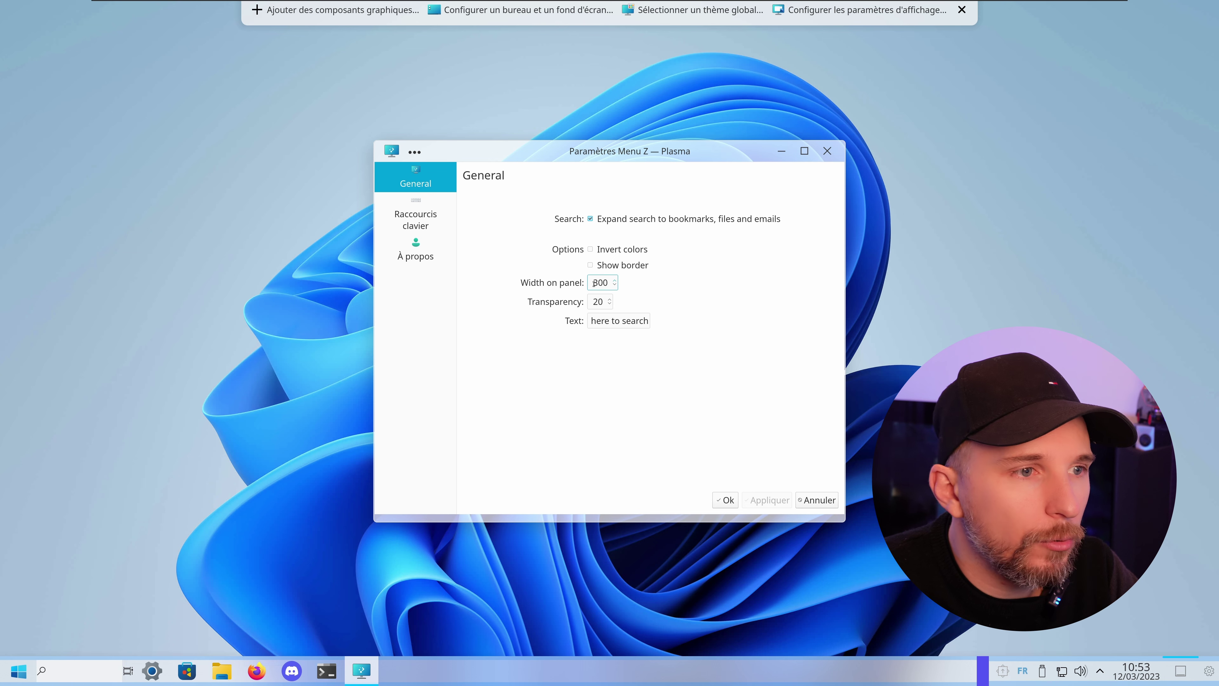
left_click_drag(593, 282, 598, 284)
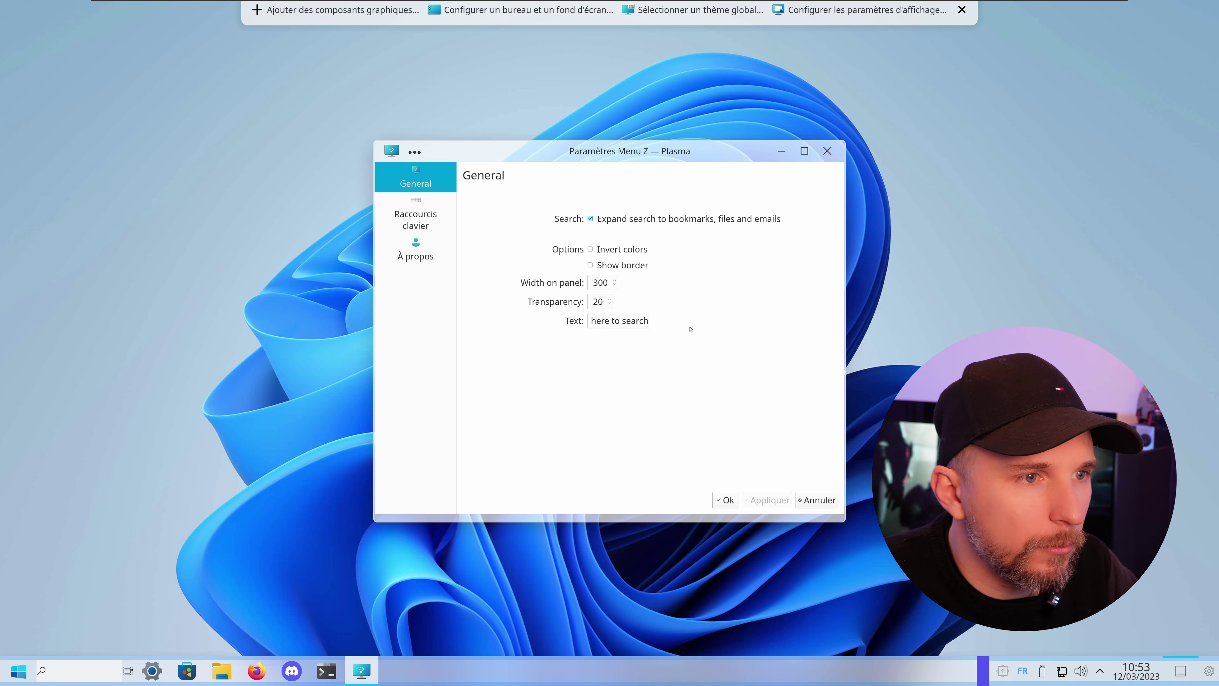
left_click(608, 283)
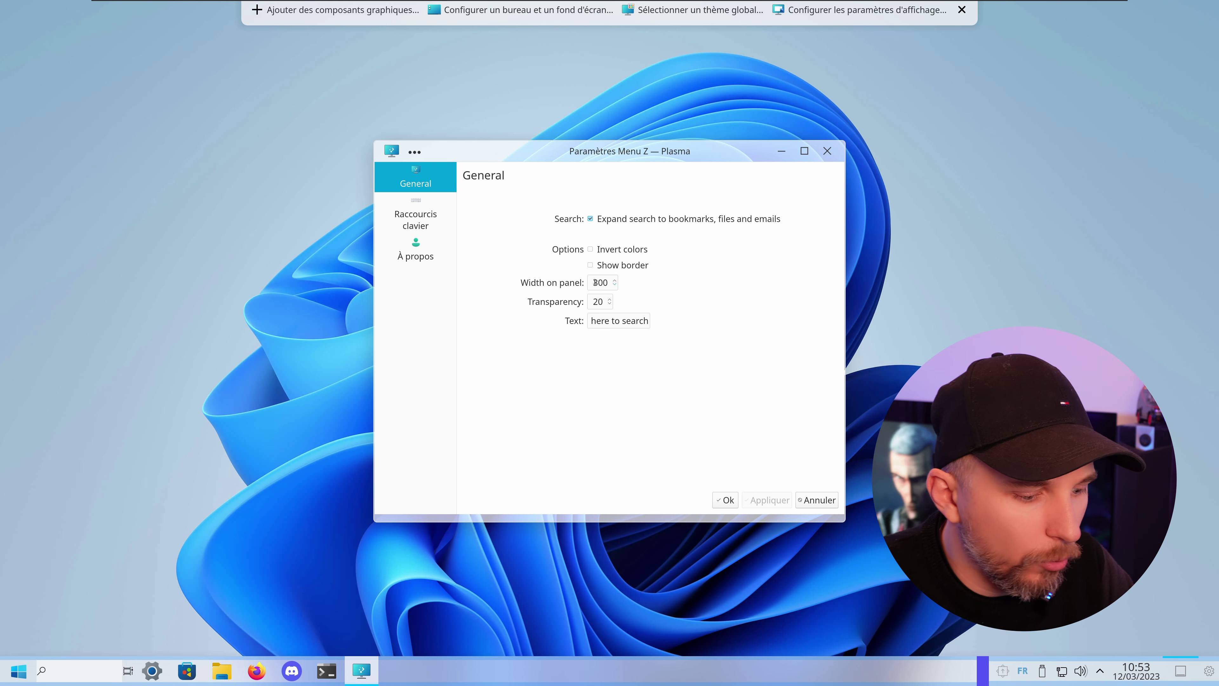
left_click(614, 281)
scroll(614, 283, "up", 6)
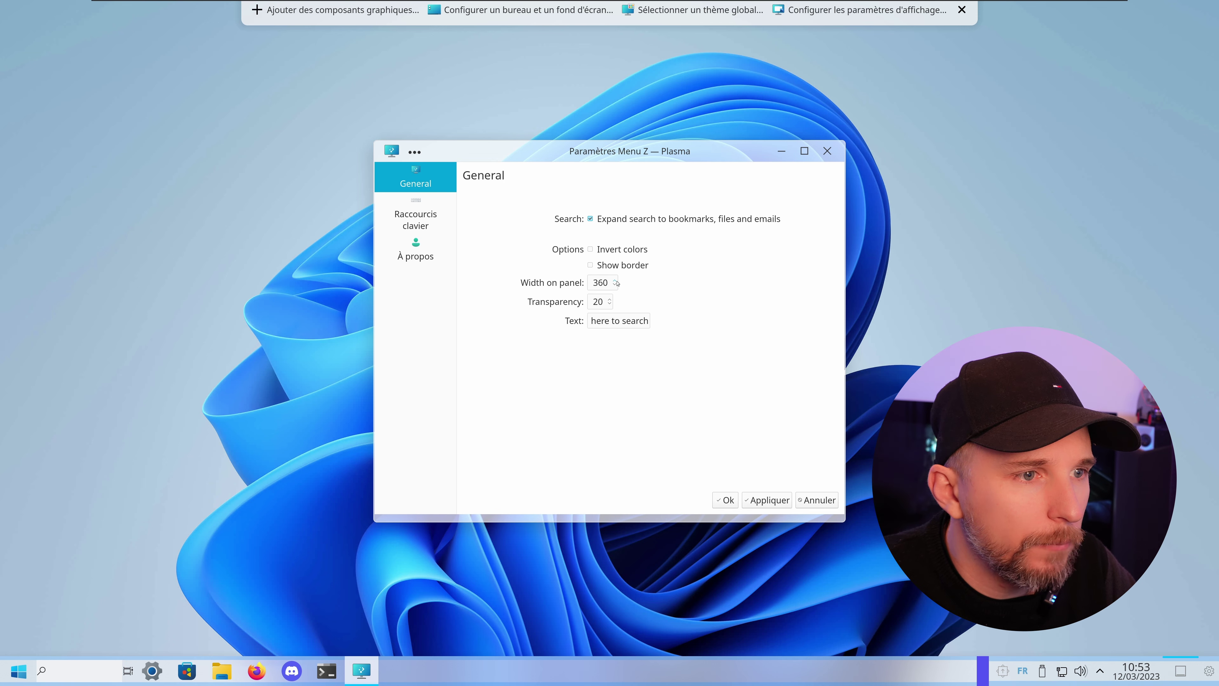
- Change Menu Z's search text to "Rechercher", apply the settings and leave edit mode
triple_click(620, 321)
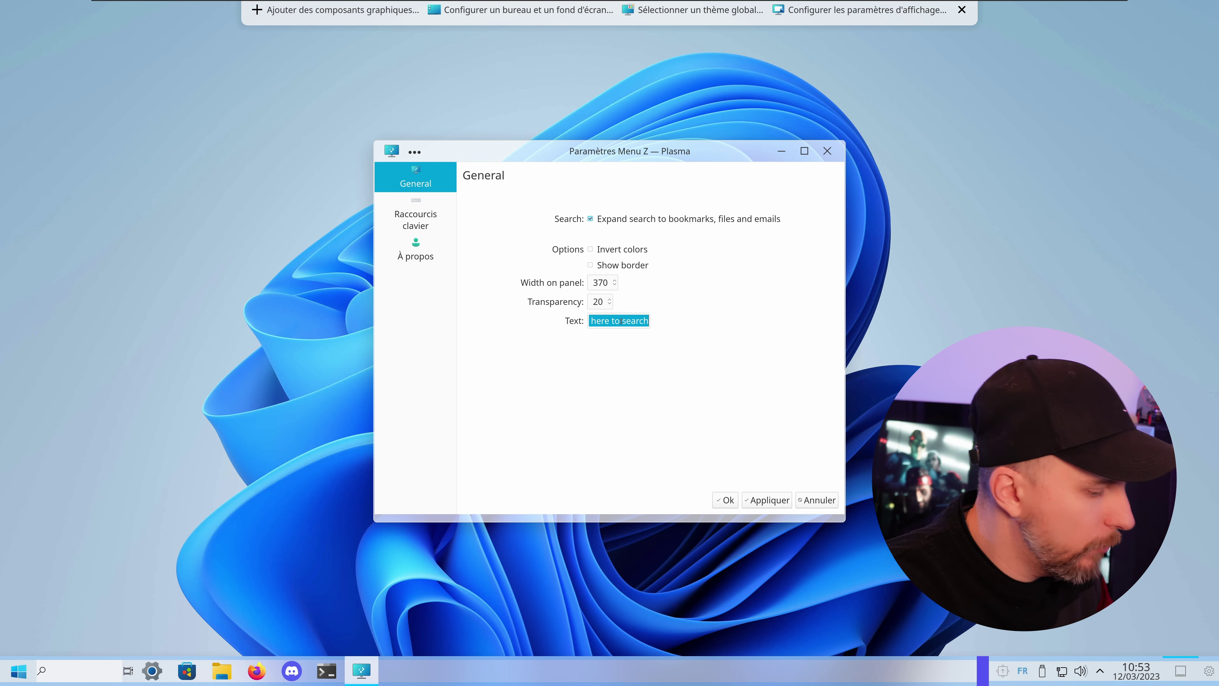
type("Rechercher")
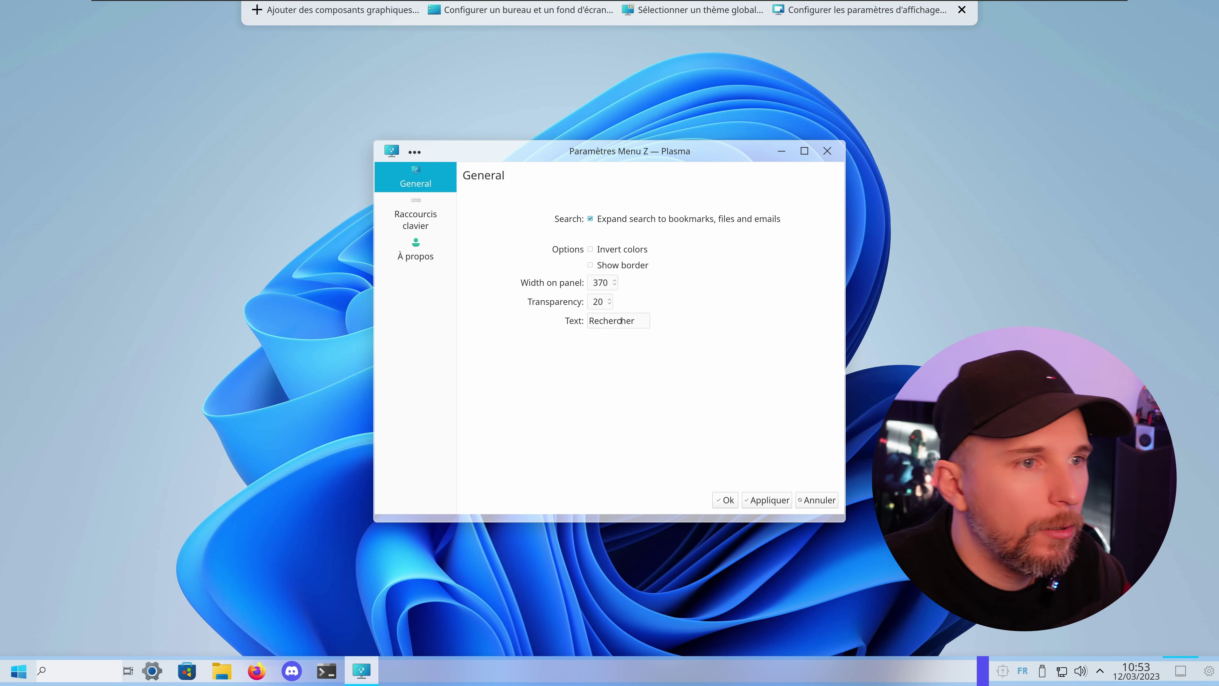
left_click(768, 500)
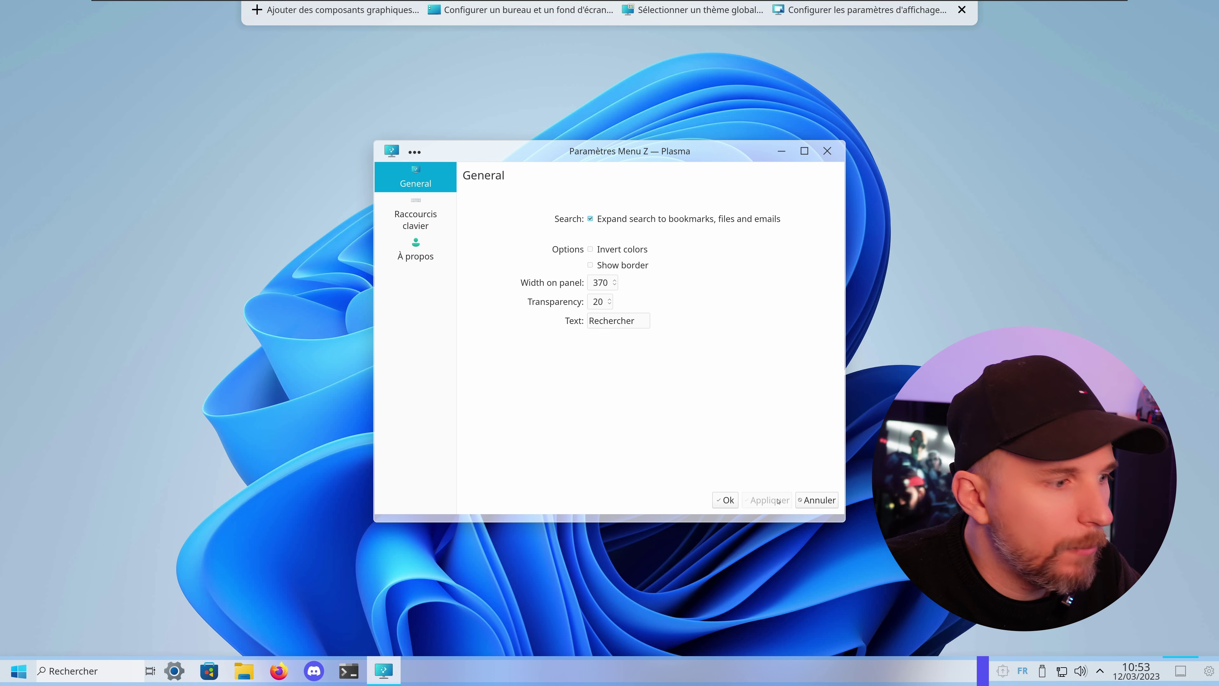
left_click(727, 500)
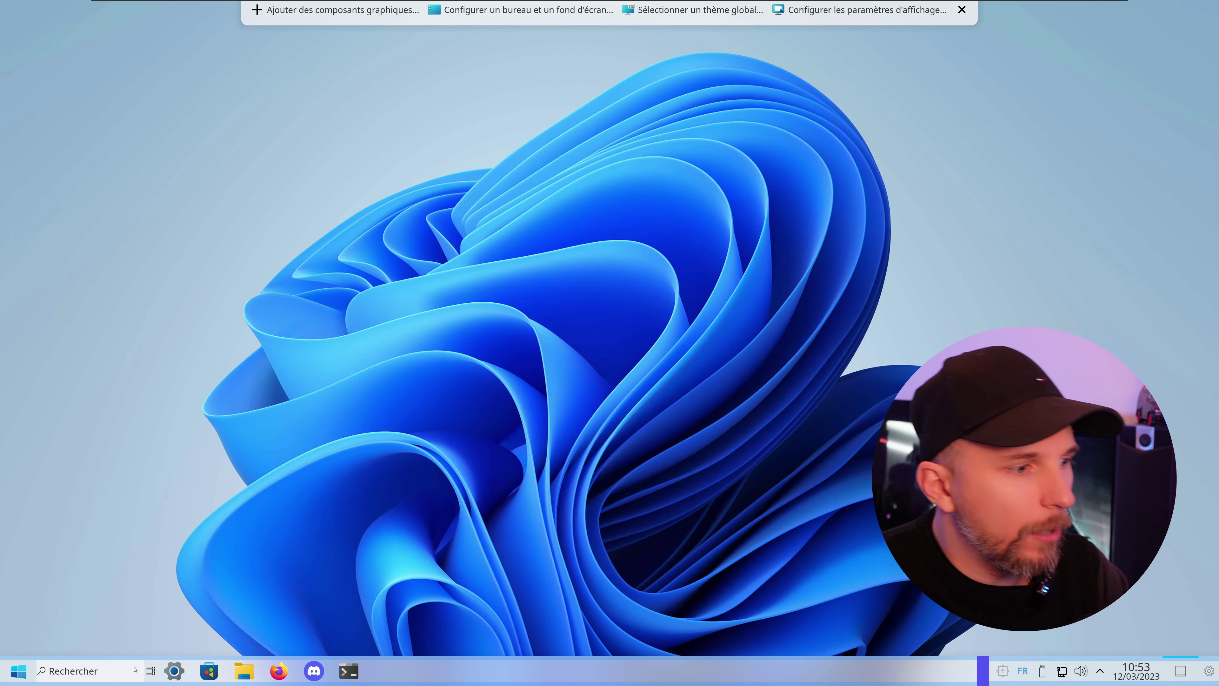
left_click(962, 10)
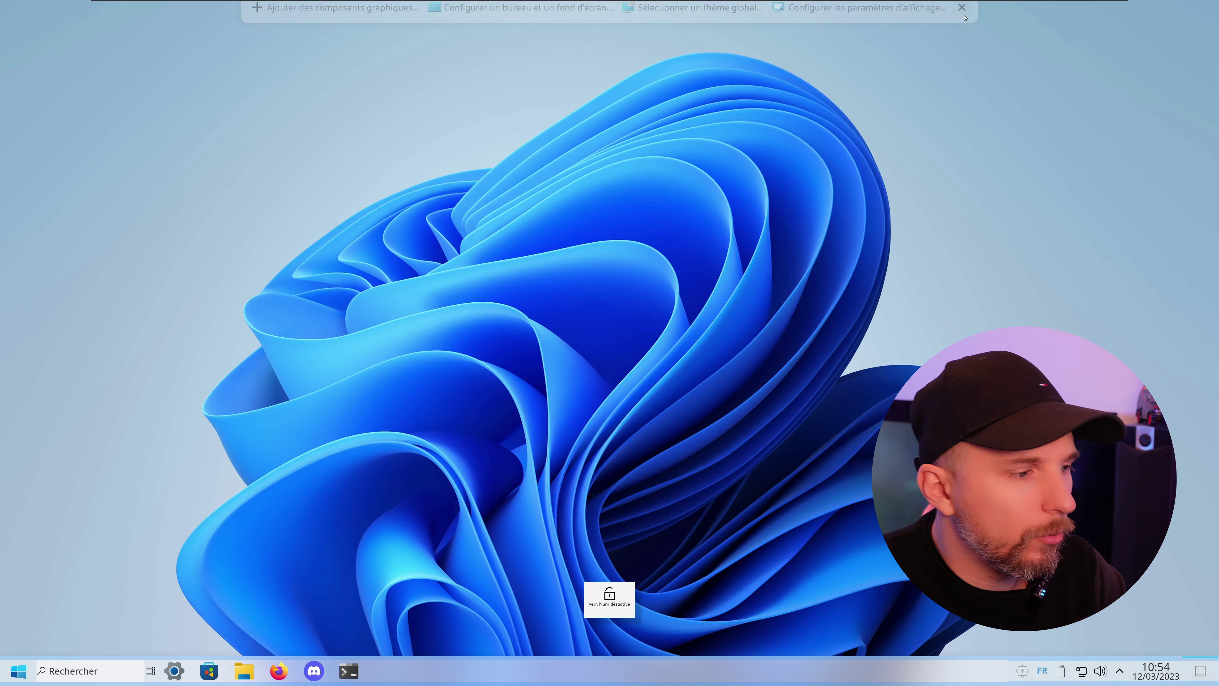
- Open Menu Z from the taskbar to examine its favourites and recommended items, and close it
left_click(126, 673)
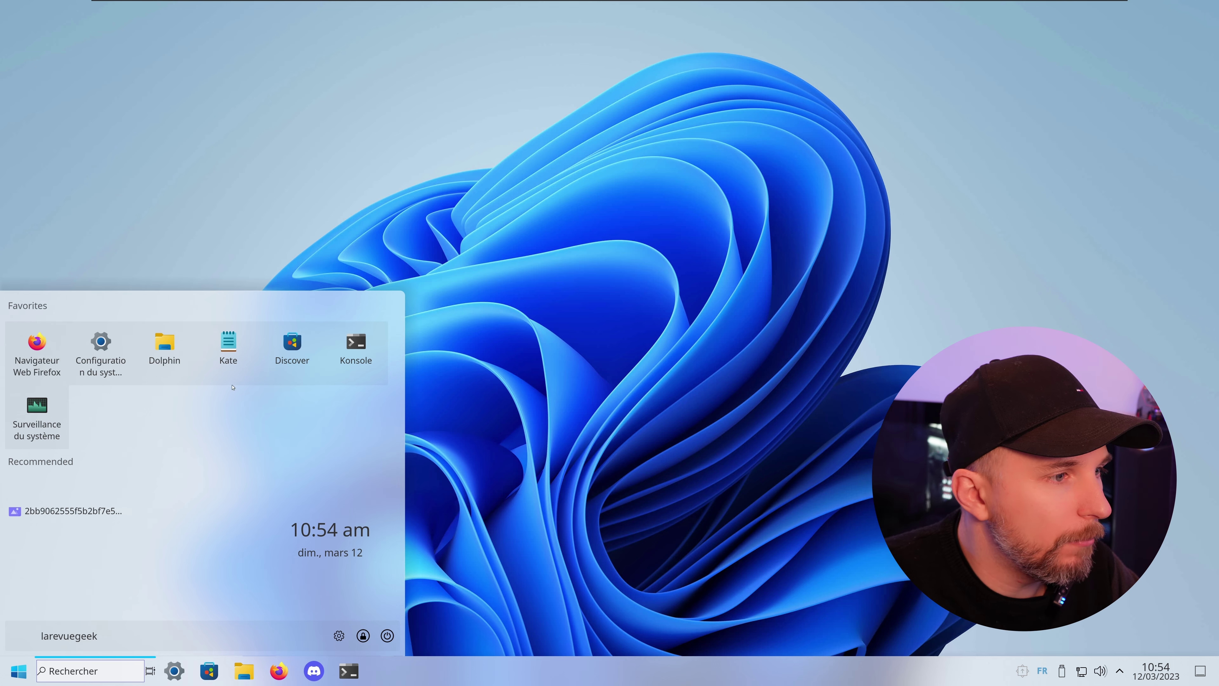
left_click(150, 671)
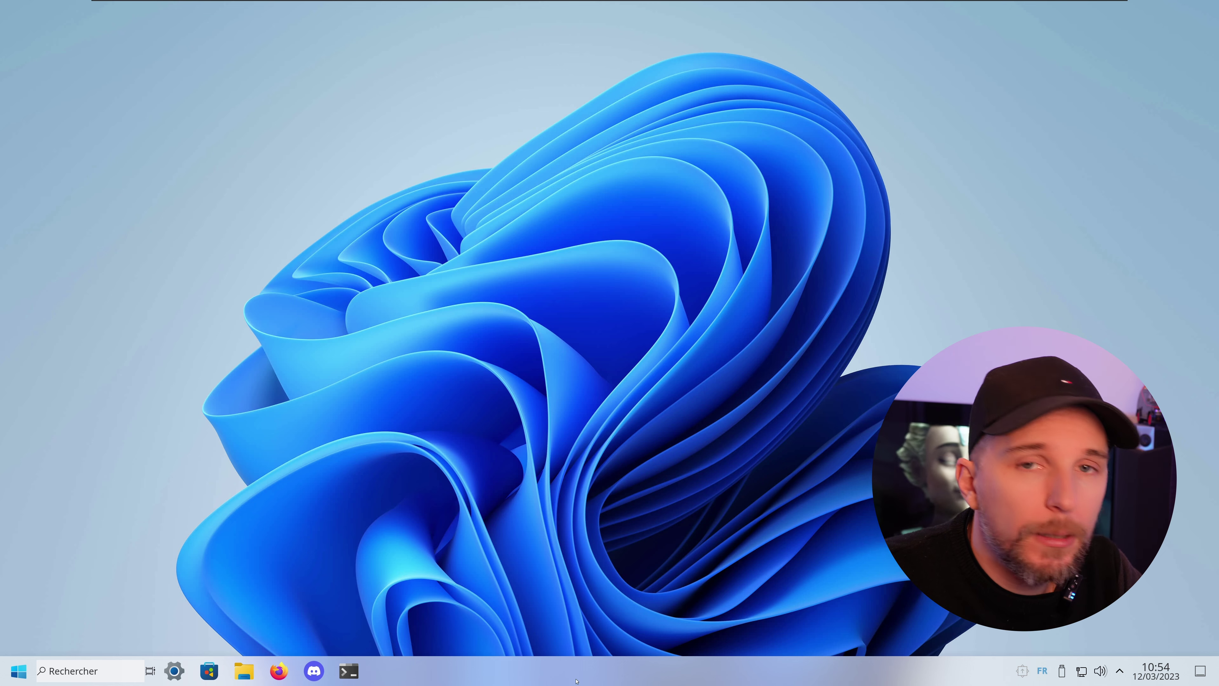
- Put the taskbar in edit mode and open the online catalogue for downloading new Plasma widgets
right_click(601, 670)
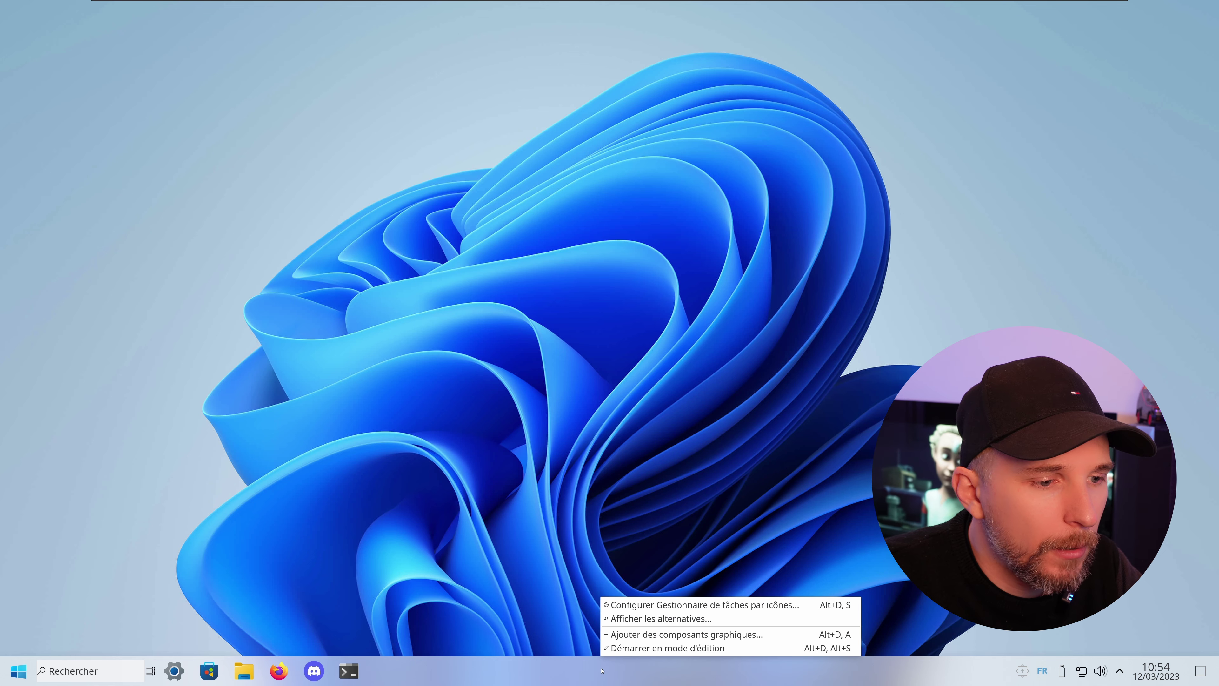
left_click(635, 649)
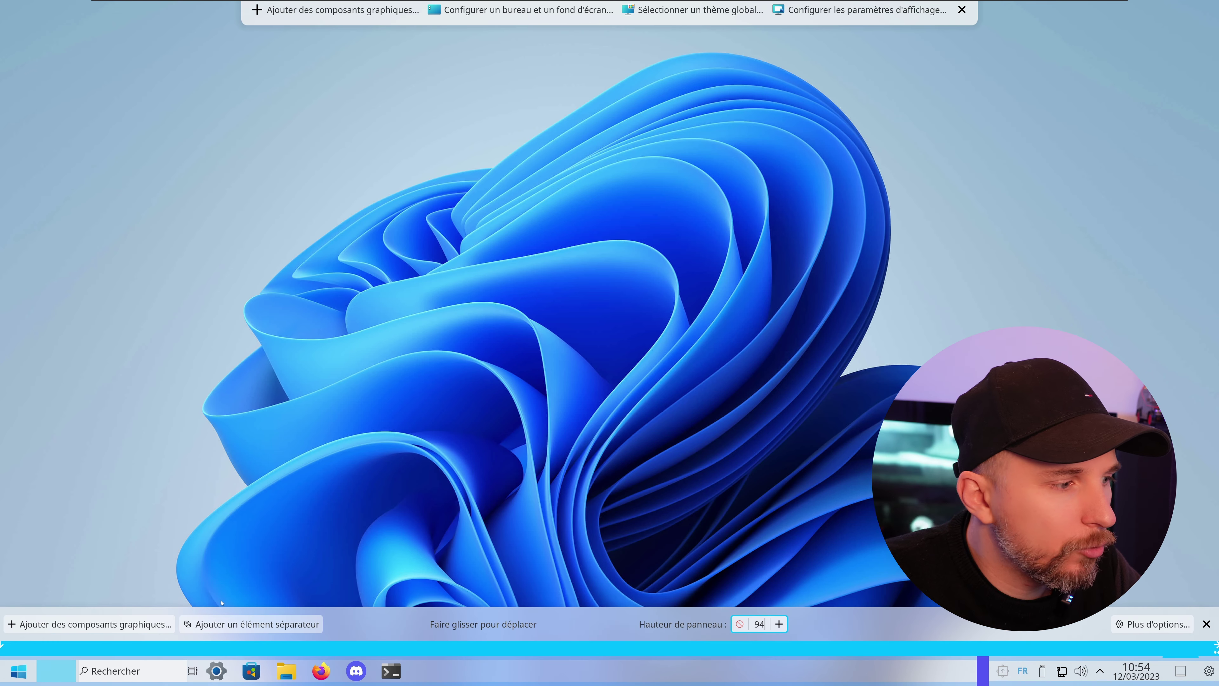
left_click(90, 624)
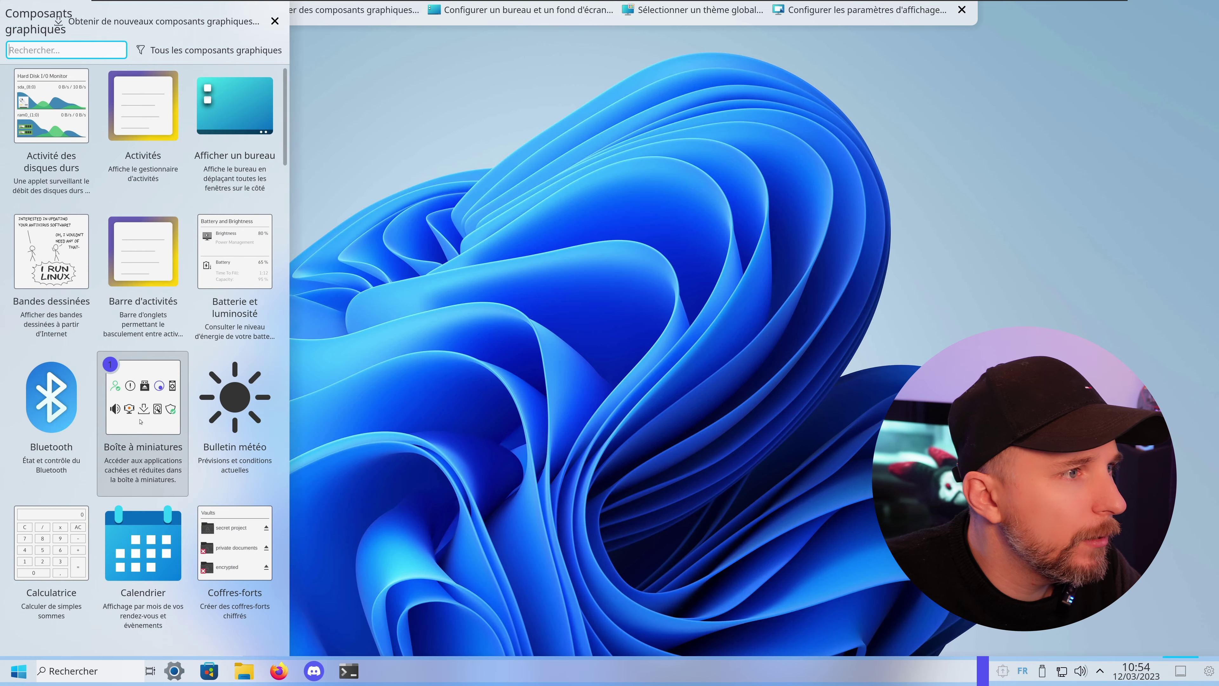
left_click(158, 22)
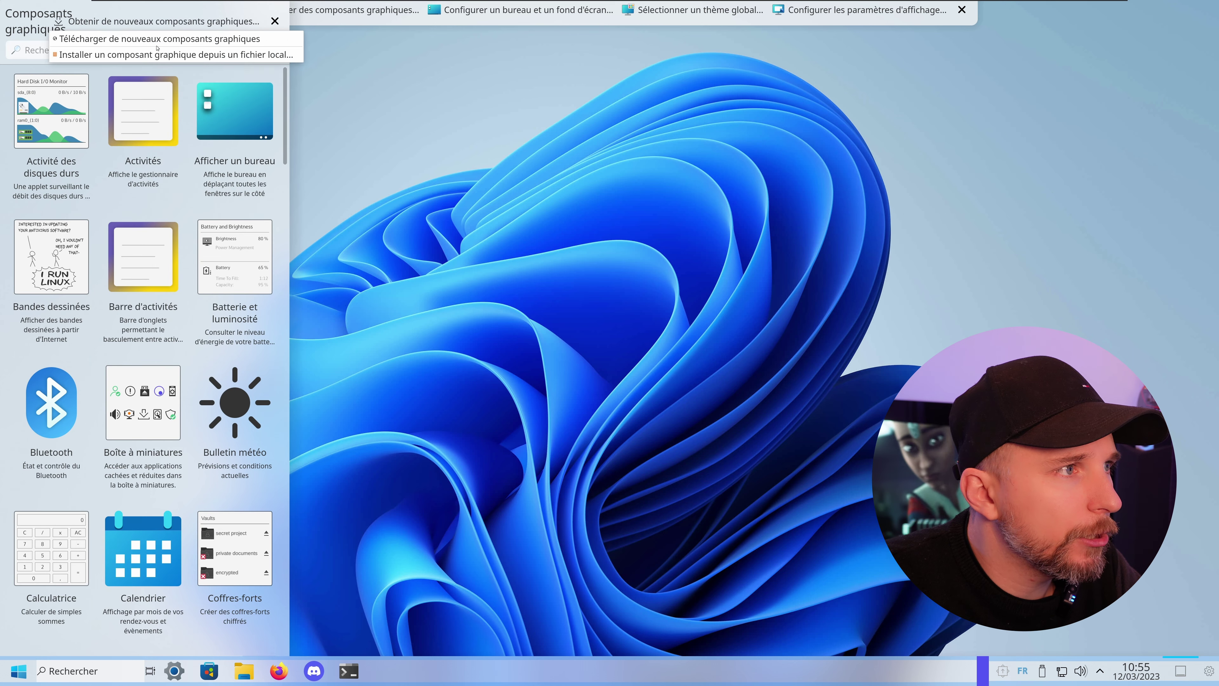
left_click(159, 43)
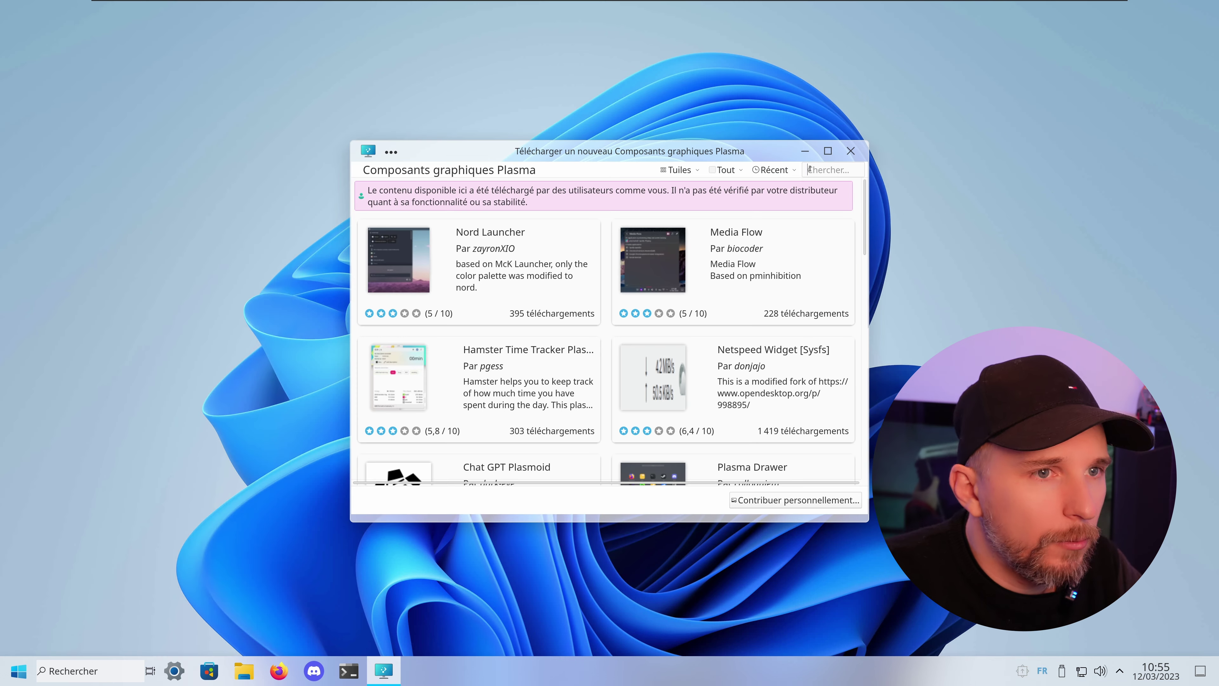
- Search the widget catalogue for "present", install Zren's Present Windows Button, and close the catalogue
type("present")
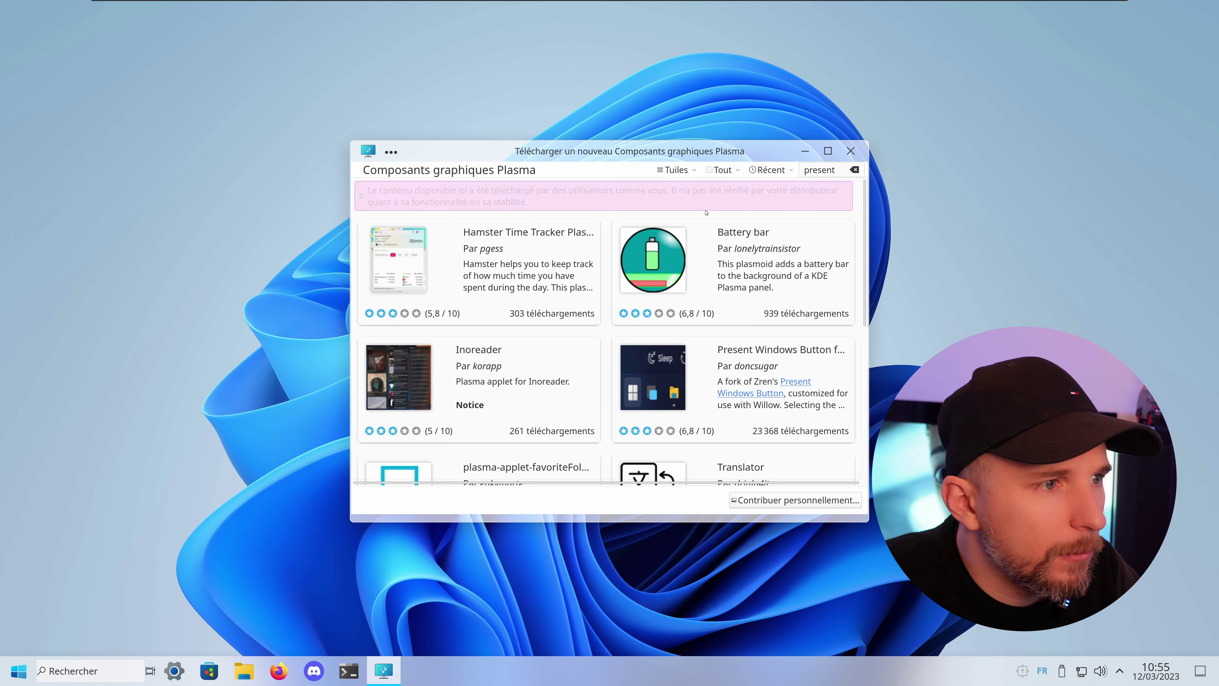
scroll(702, 274, "down", 1)
scroll(701, 274, "down", 4)
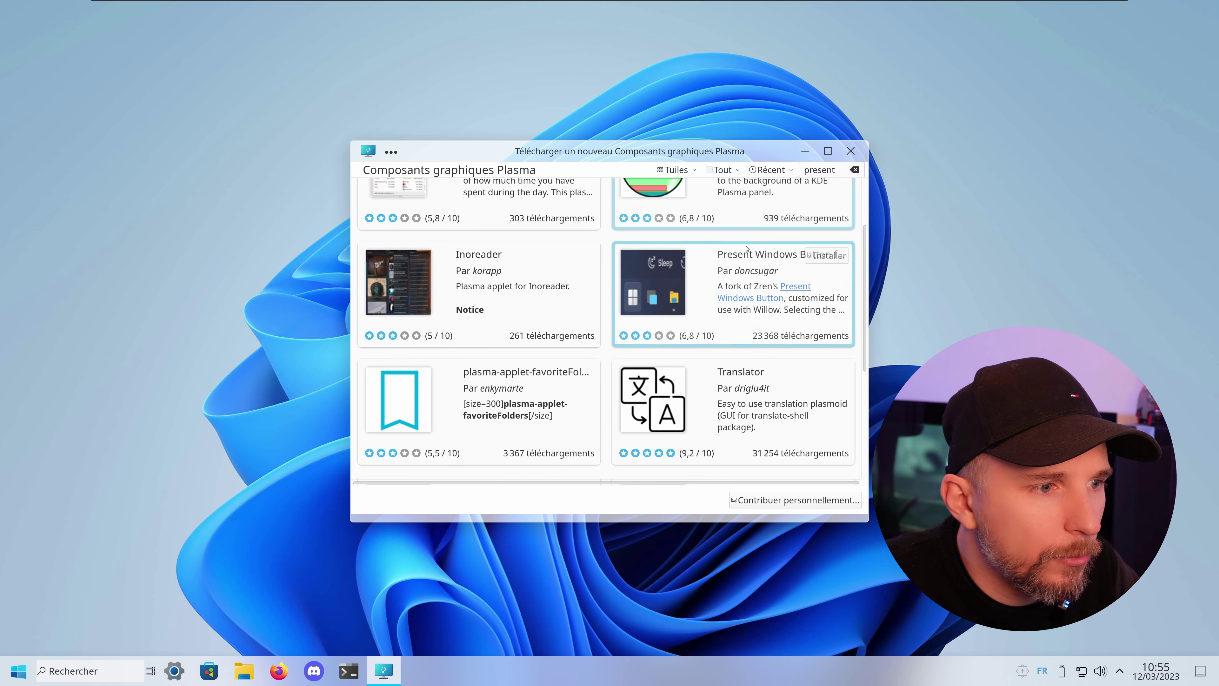
scroll(750, 262, "down", 1)
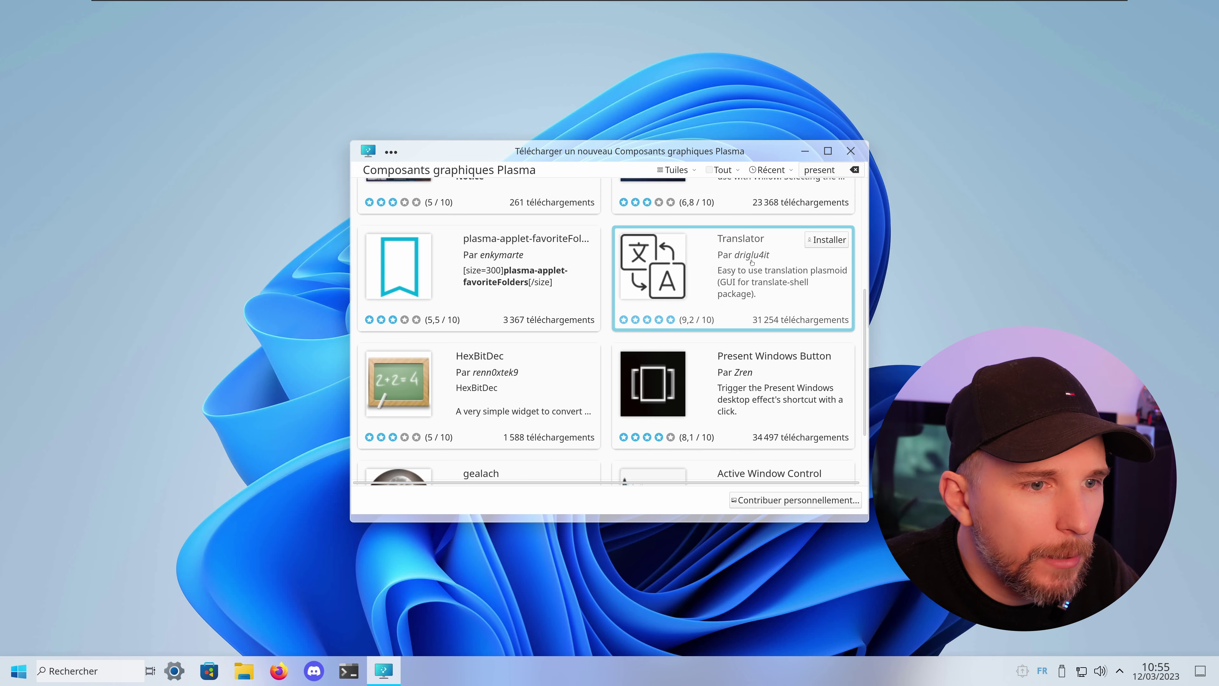
left_click(753, 374)
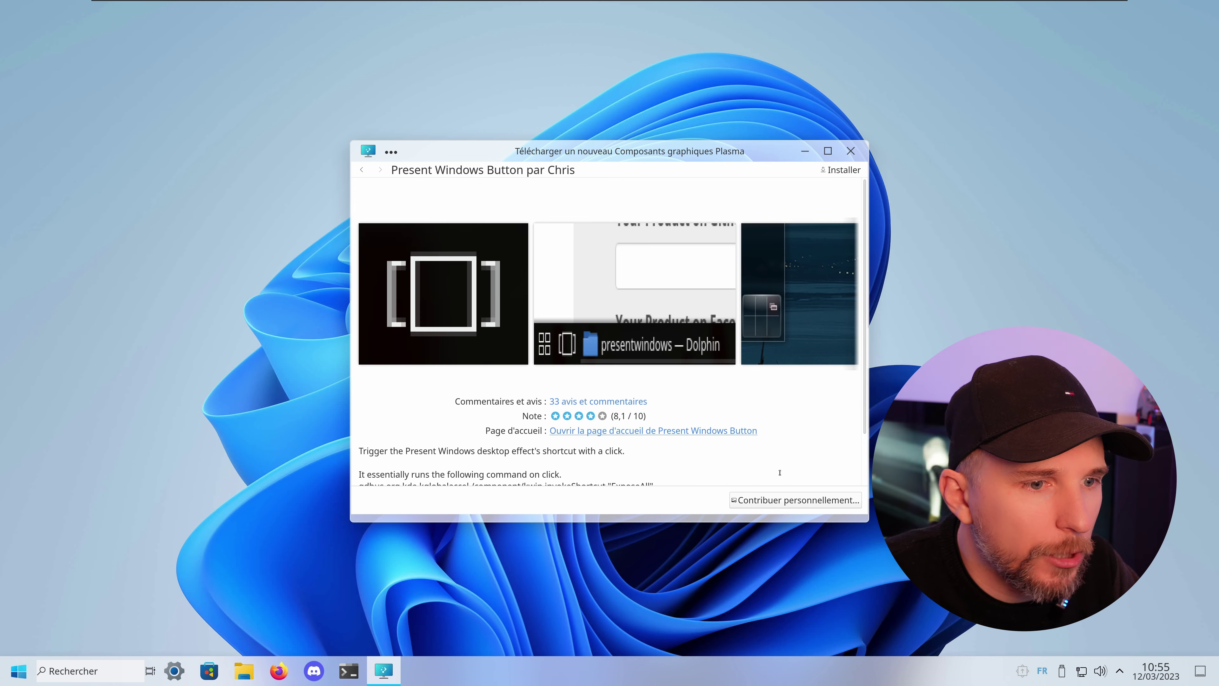
left_click(840, 171)
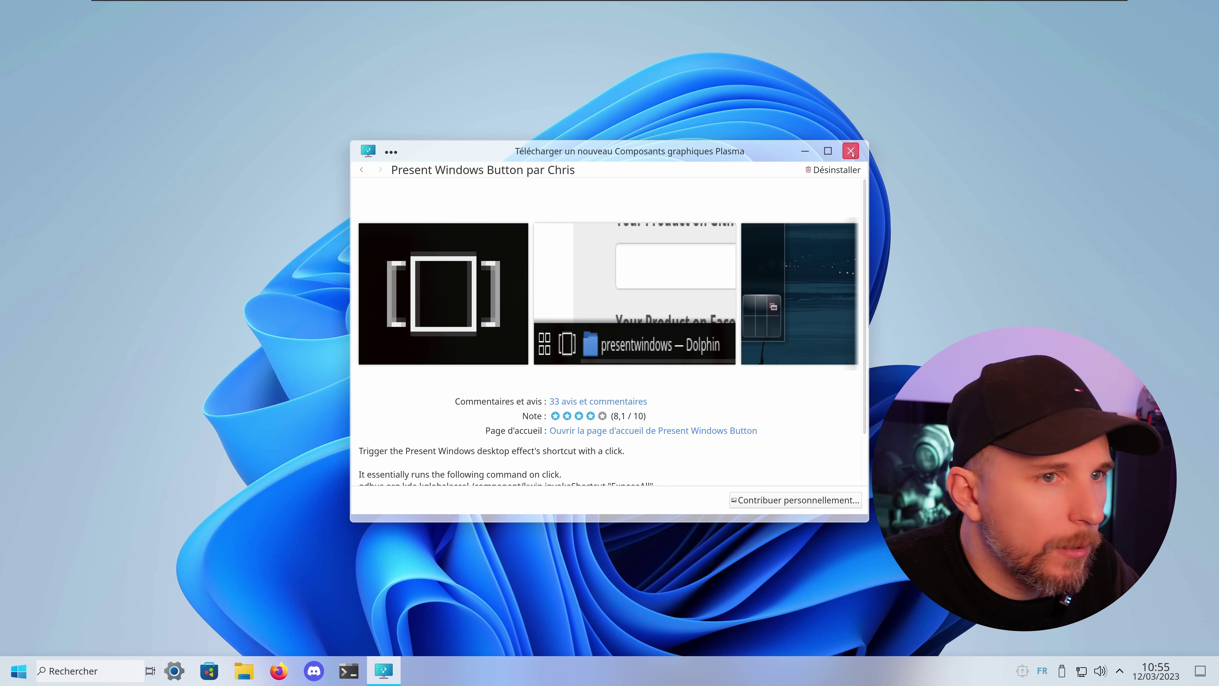
left_click(851, 152)
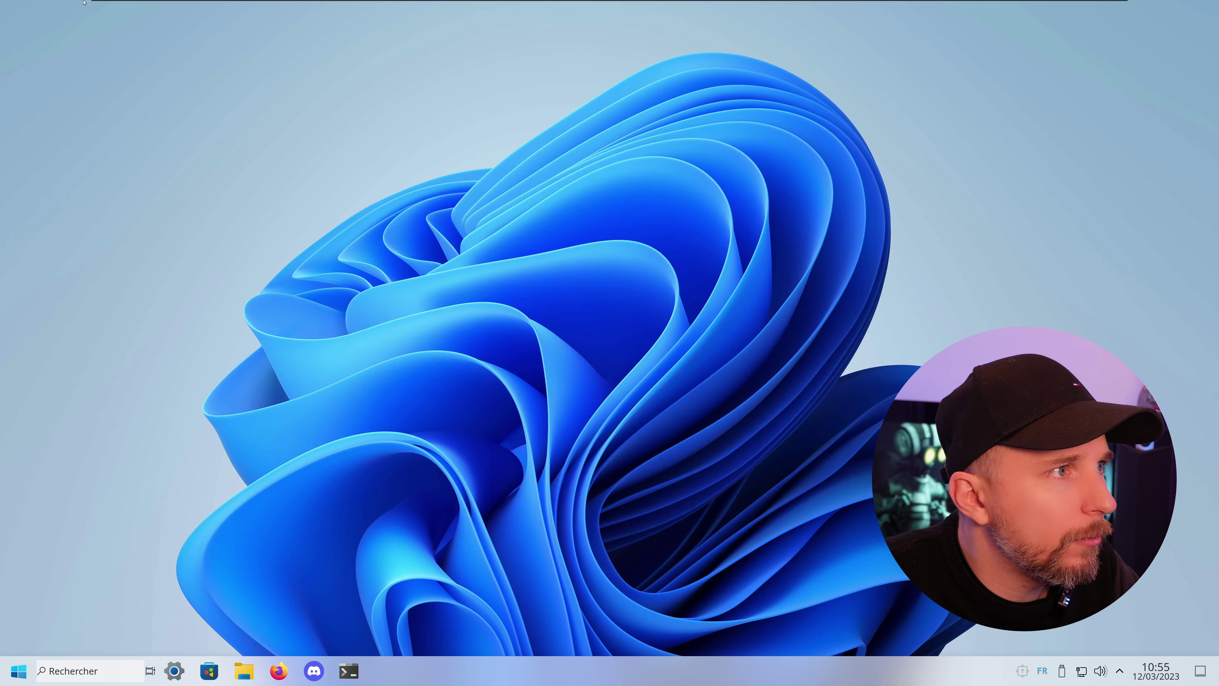
- Find Present Windows Button among the installed widgets by searching for "presen" and add it to the taskbar
key("Num_Lock")
right_click(498, 673)
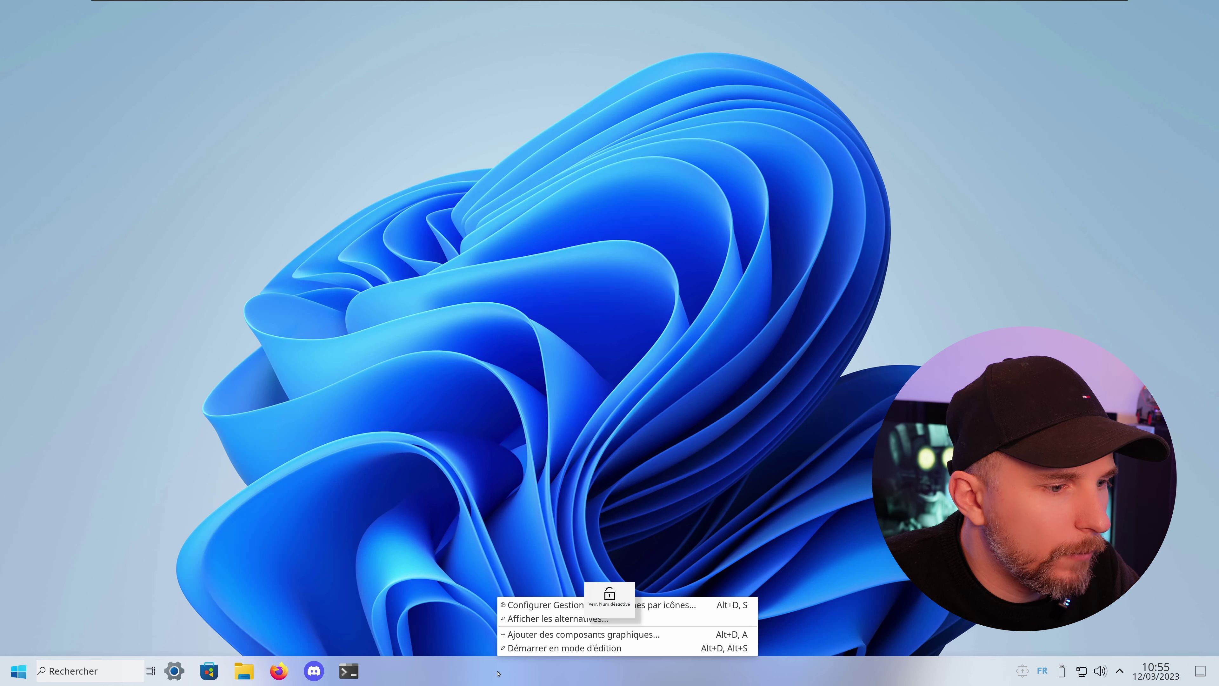
left_click(523, 636)
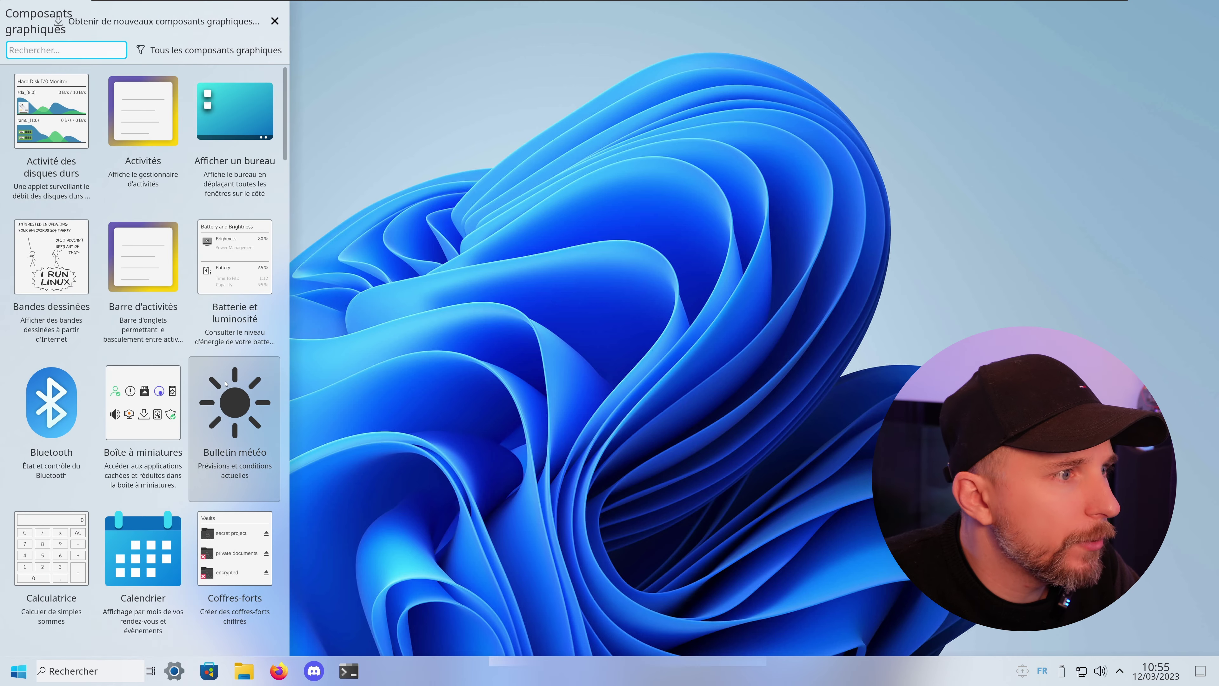
scroll(226, 383, "down", 10)
scroll(226, 383, "down", 20)
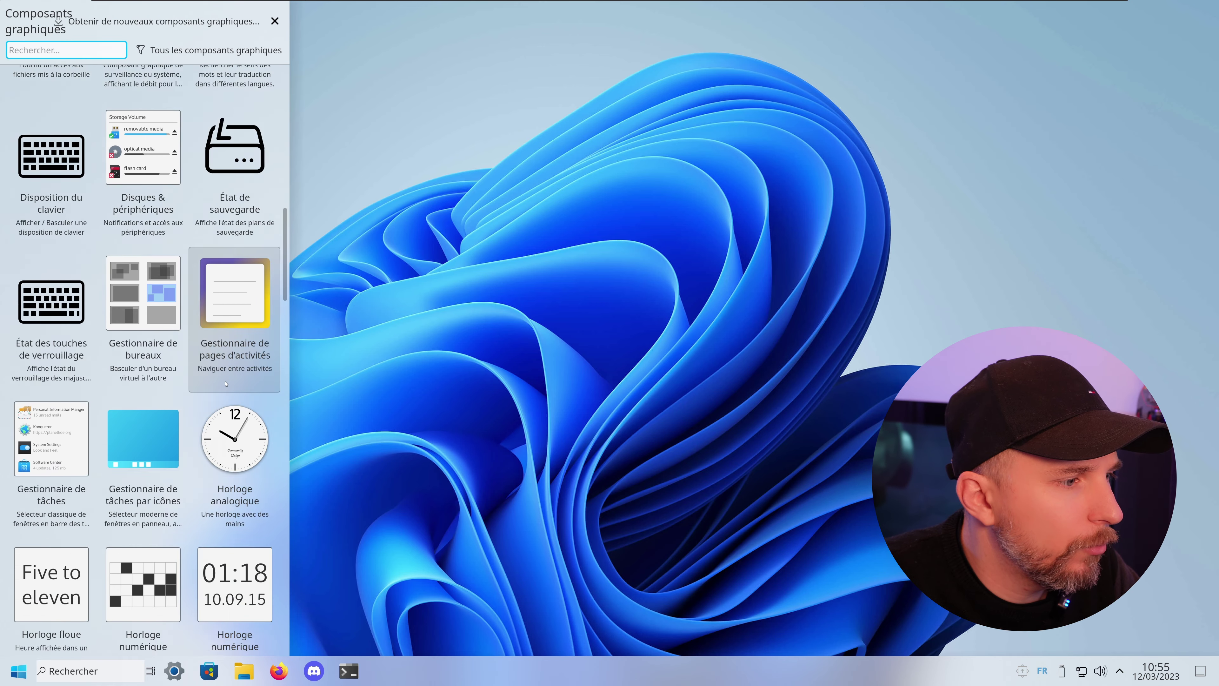
scroll(226, 382, "down", 20)
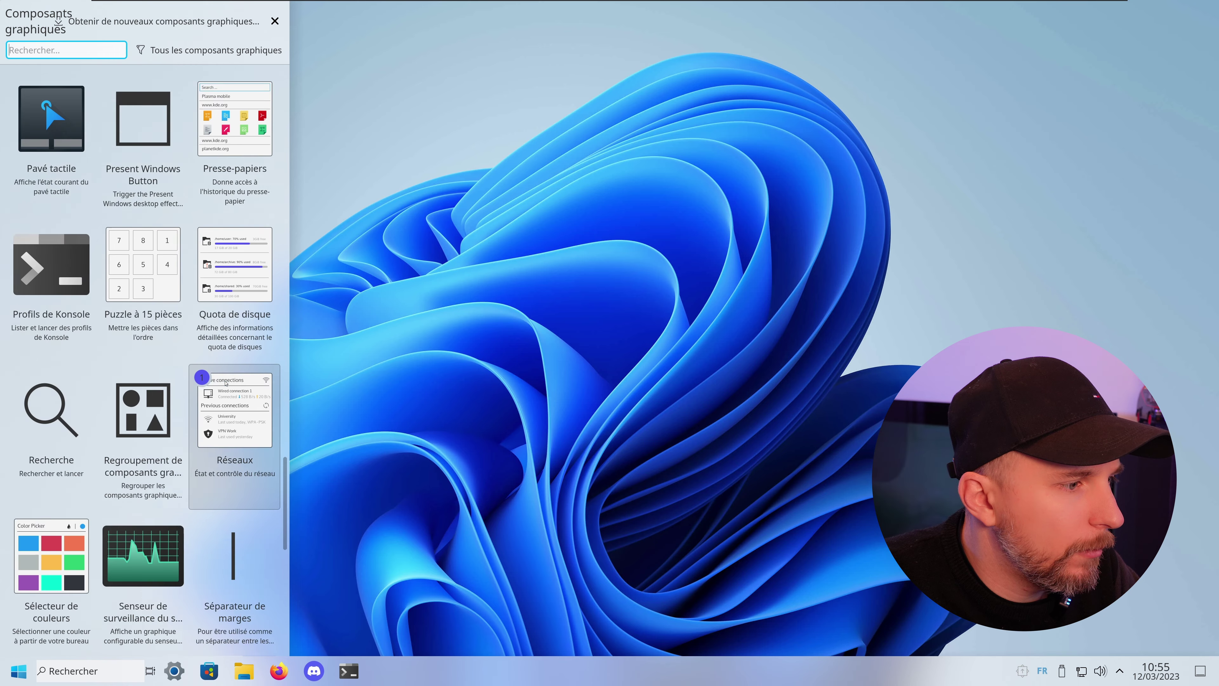
scroll(226, 383, "up", 3)
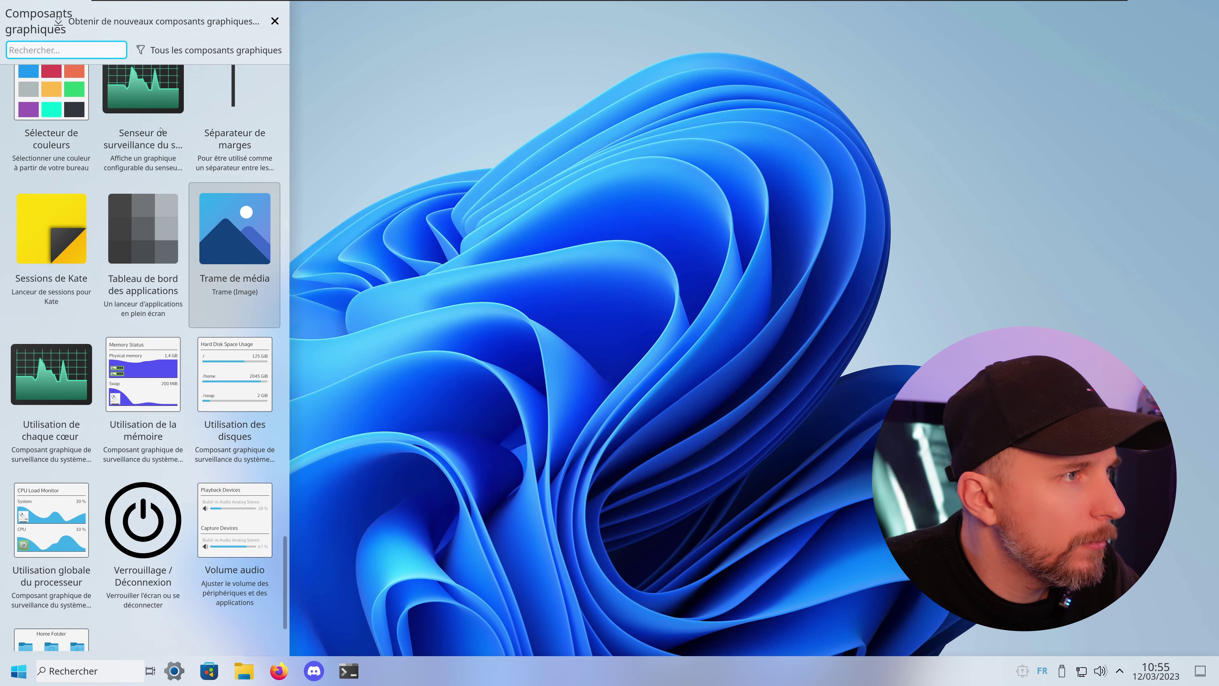
type("presen")
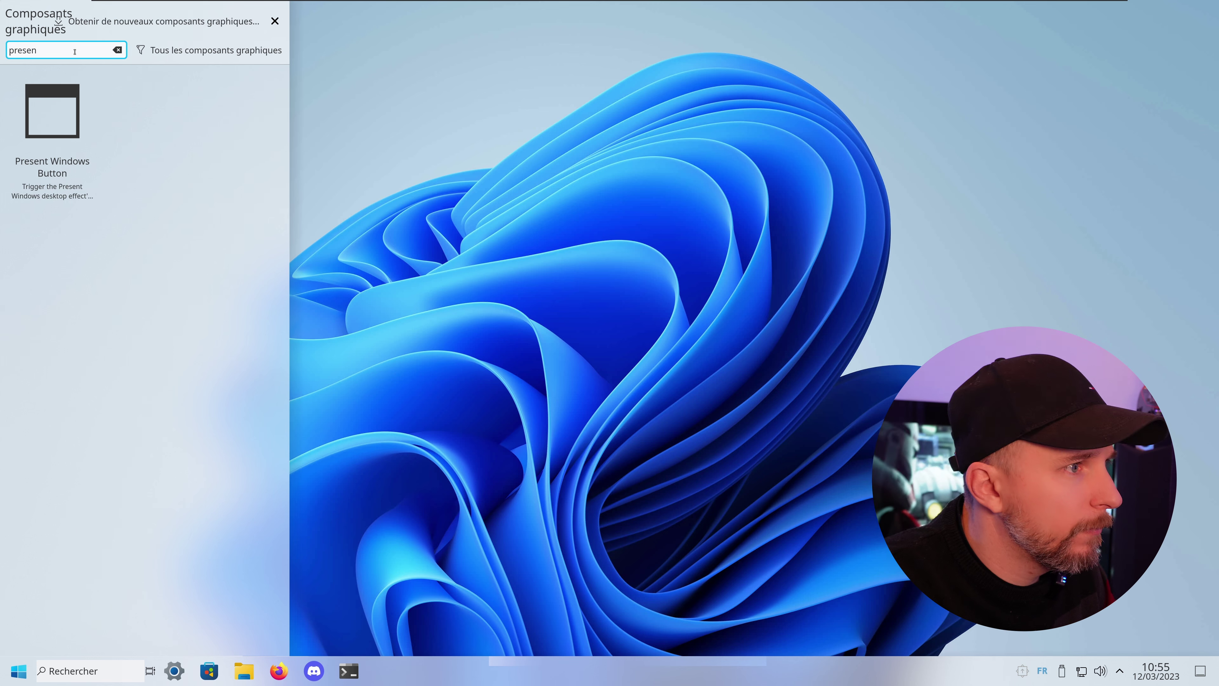
double_click(52, 116)
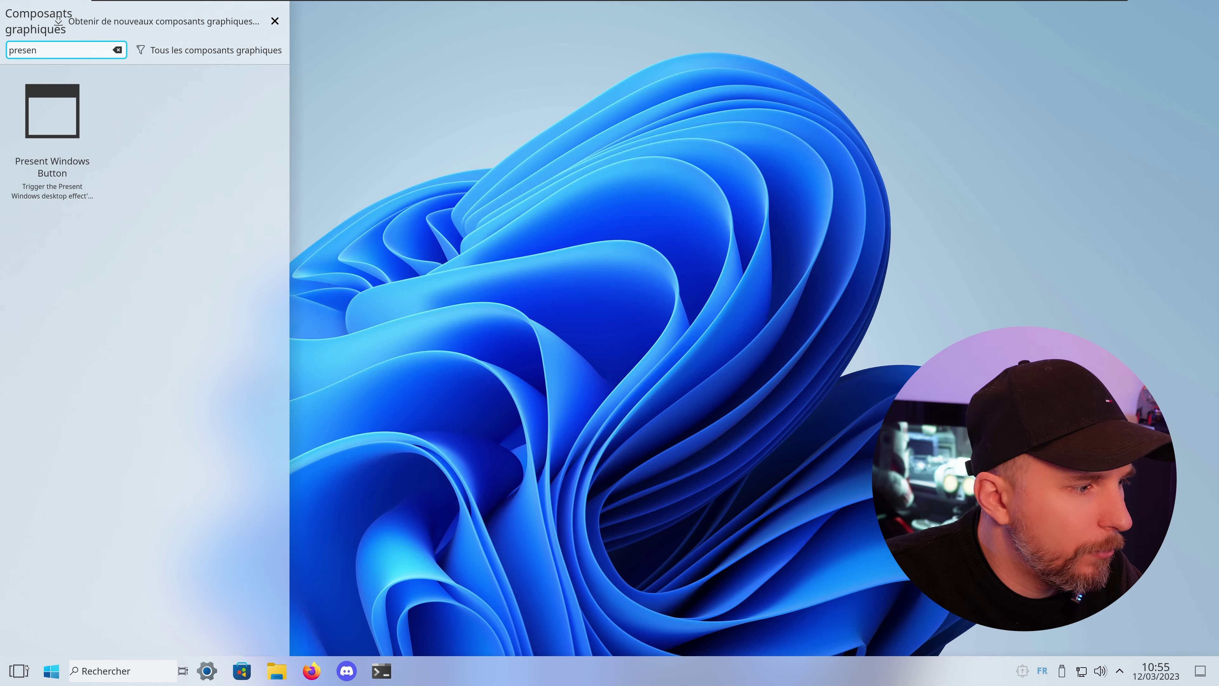
- Reorder the taskbar in edit mode so Present Windows Button sits between the search field and the pinned applications, and leave edit mode
right_click(494, 670)
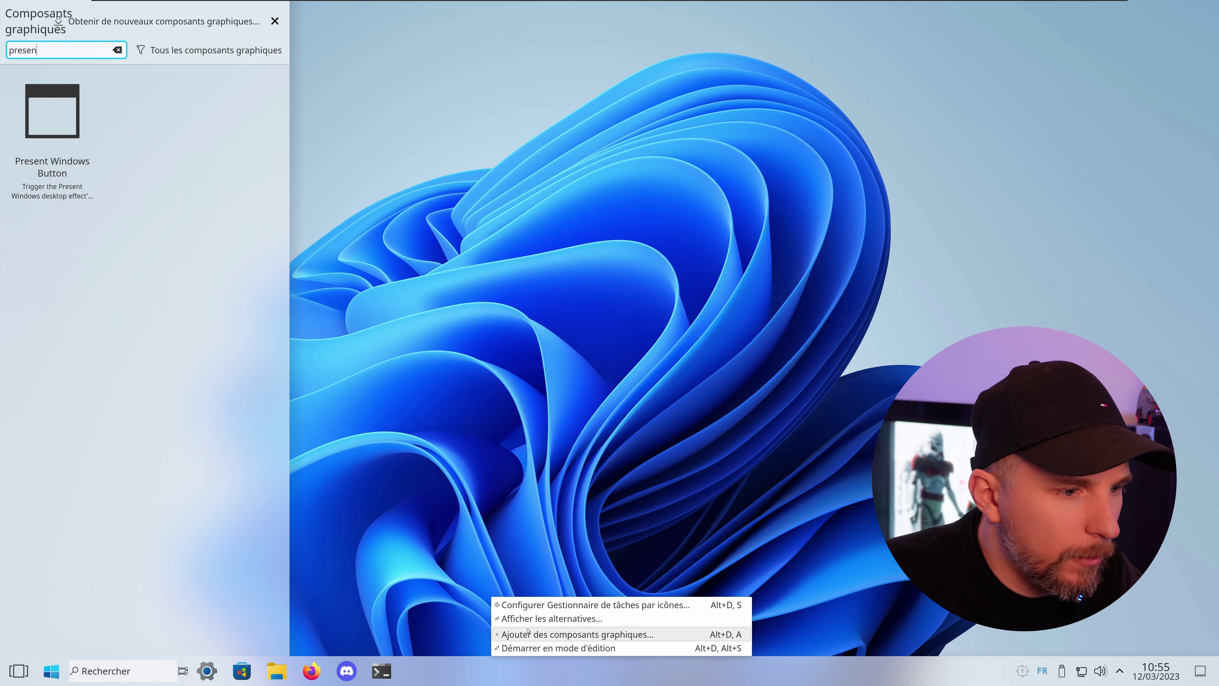
left_click(540, 649)
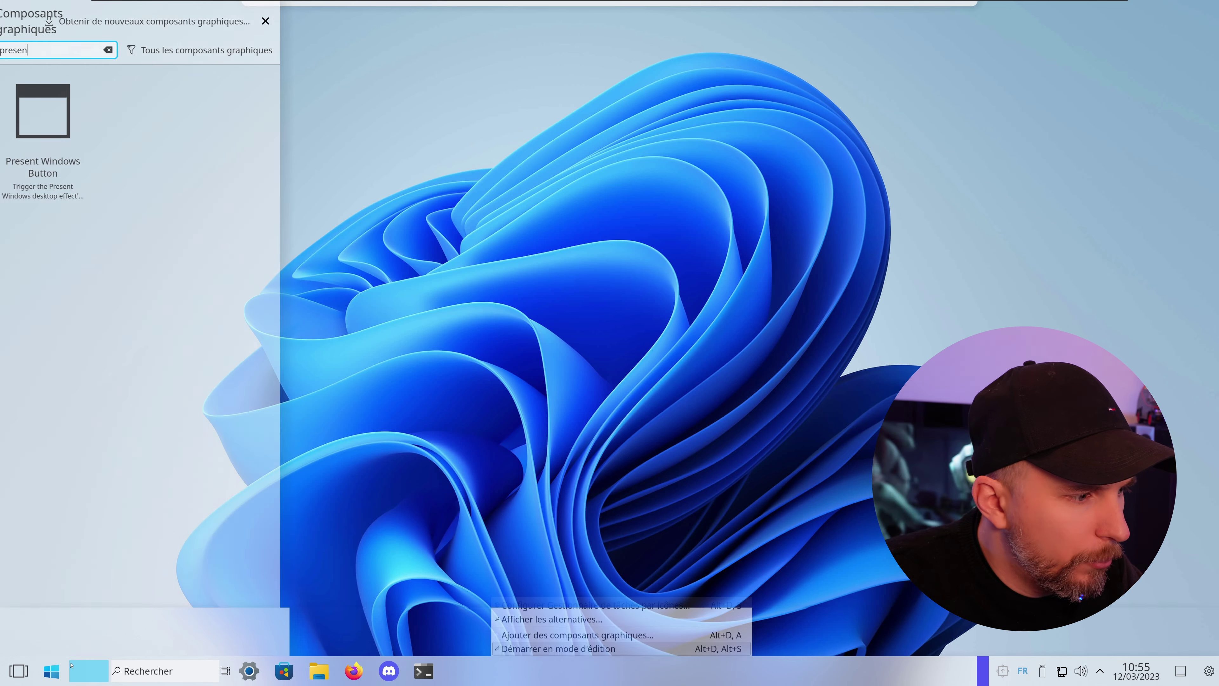
left_click_drag(80, 671, 225, 670)
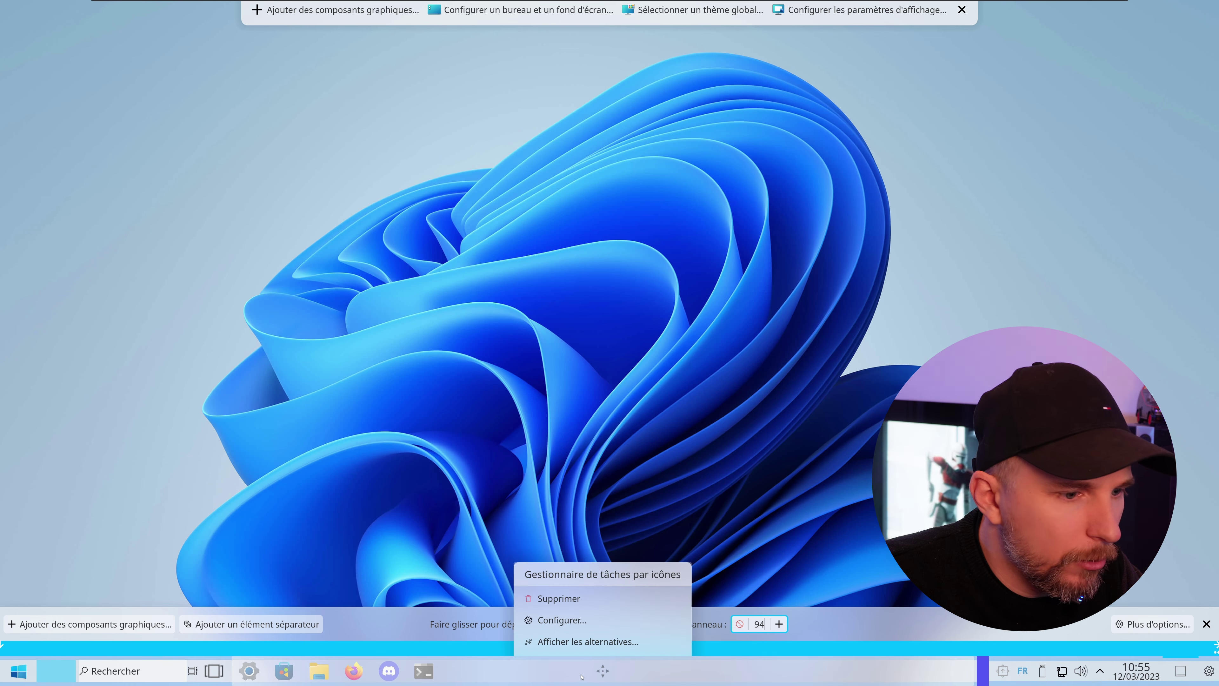
right_click(578, 671)
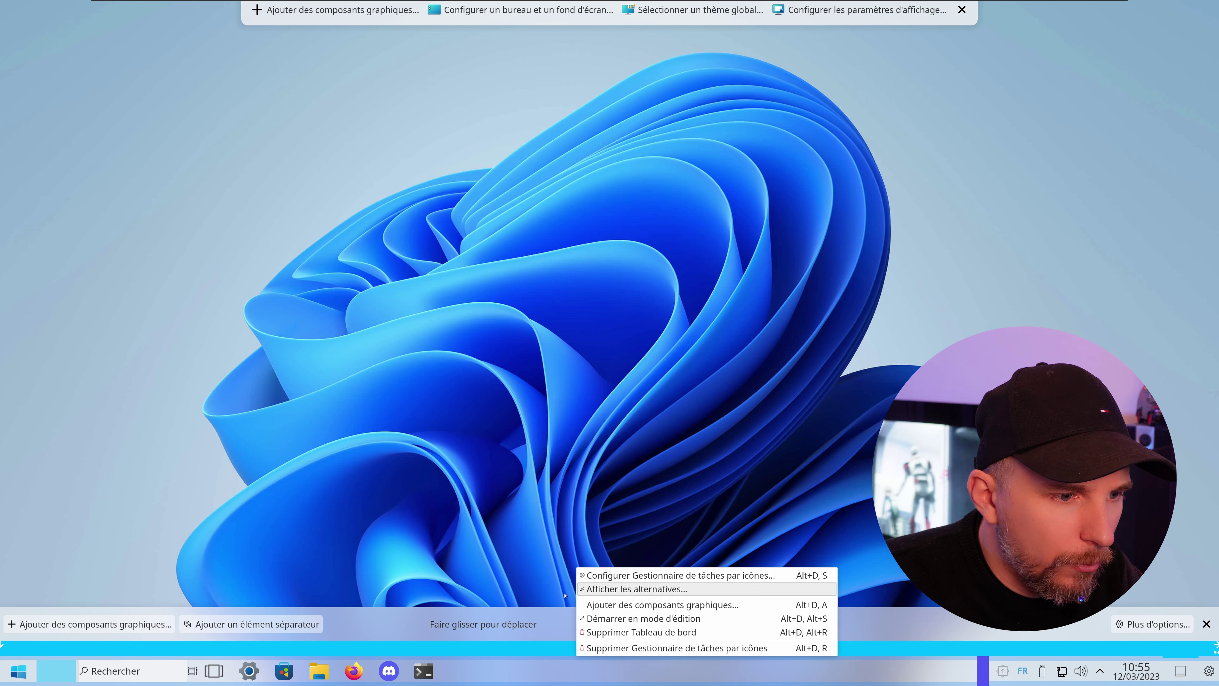
left_click(602, 670)
left_click(1206, 624)
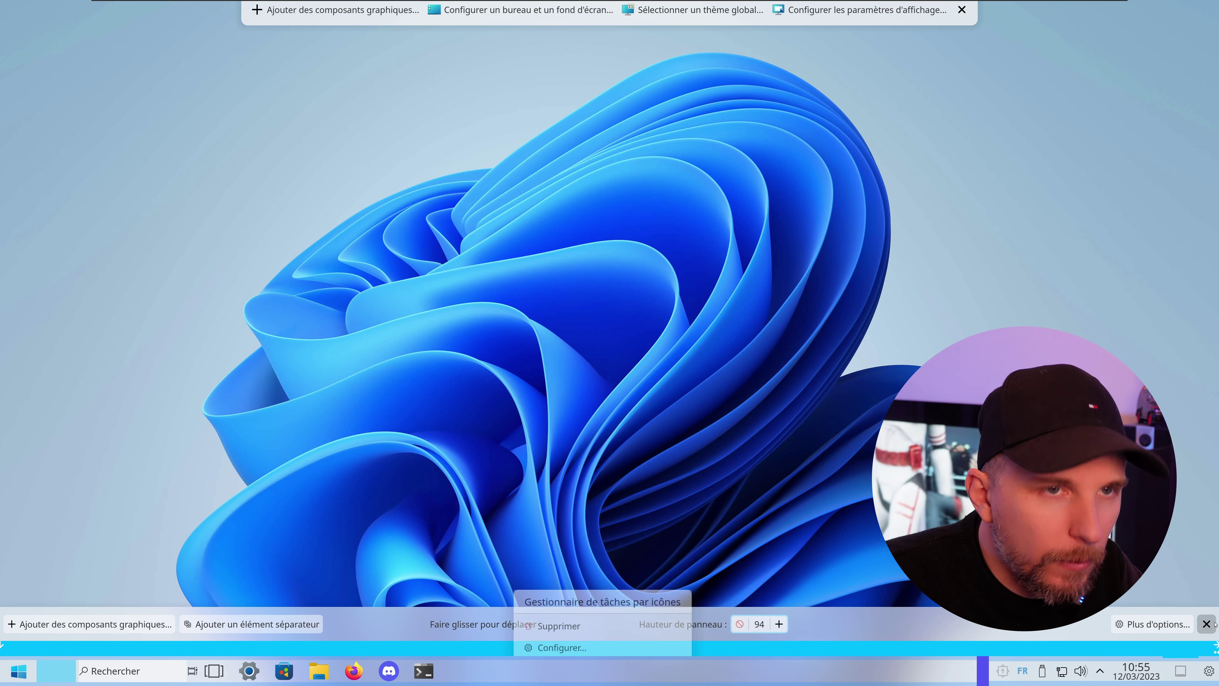
key("Num_Lock")
left_click(964, 9)
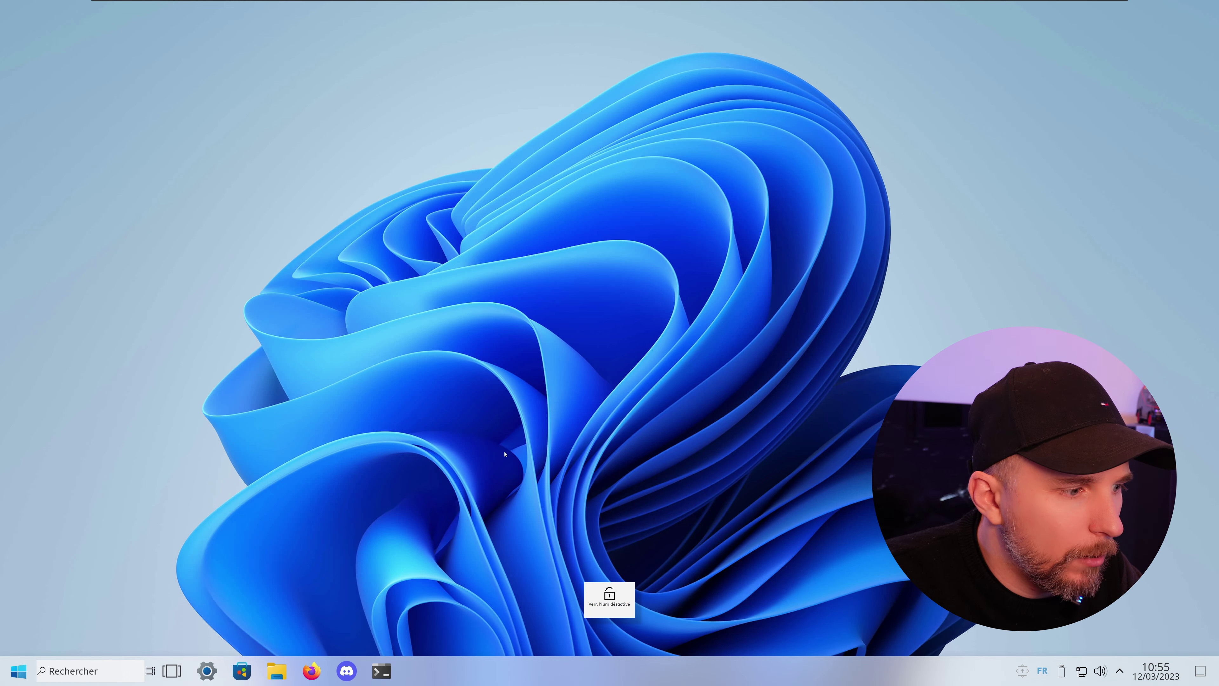
- Test Present Windows Button by opening and closing the window overview, and look at the hidden system tray items
left_click(173, 673)
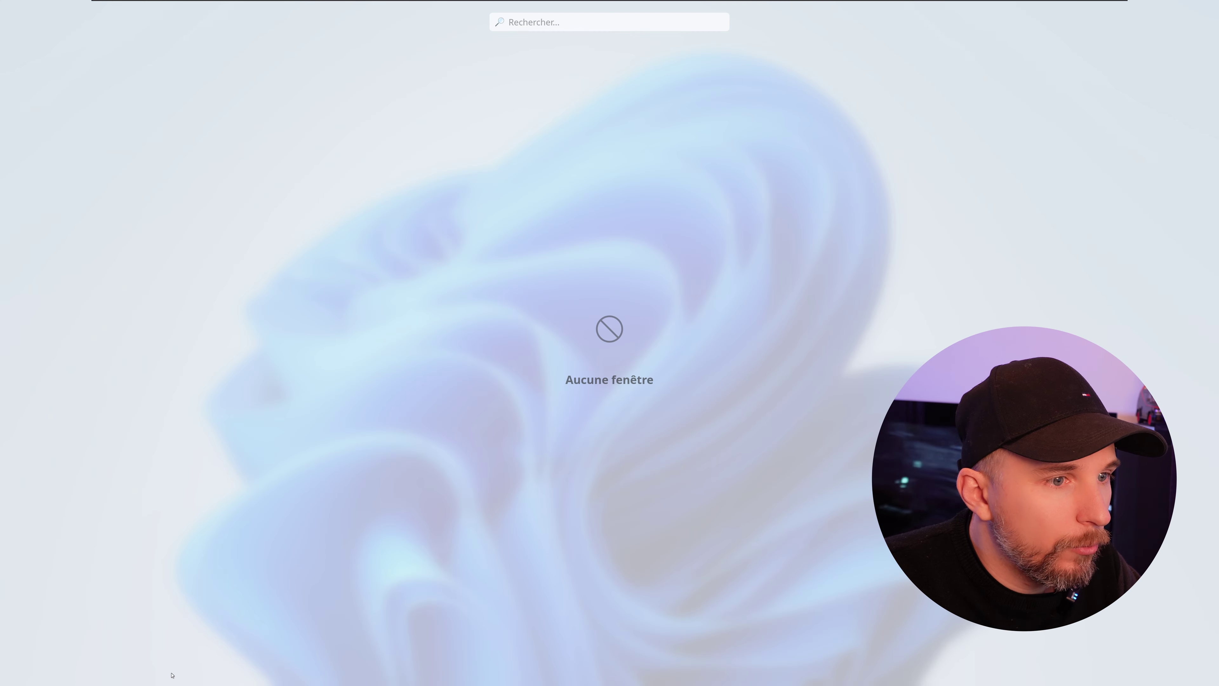
left_click(476, 171)
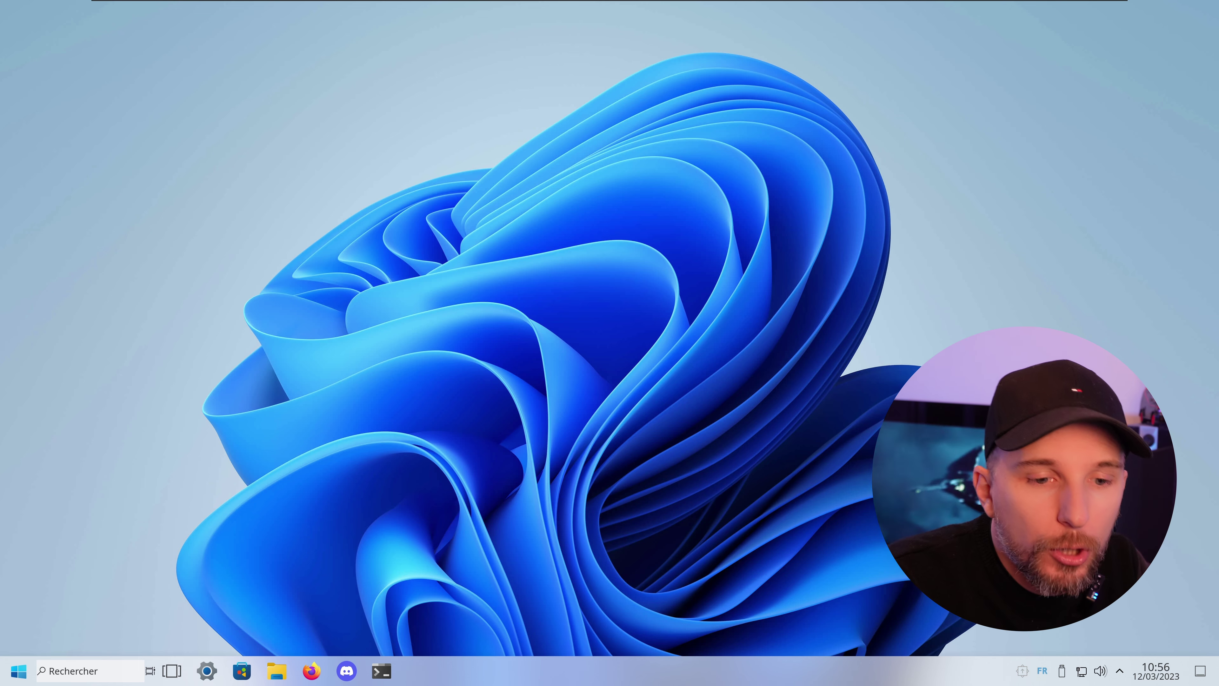
left_click(1119, 671)
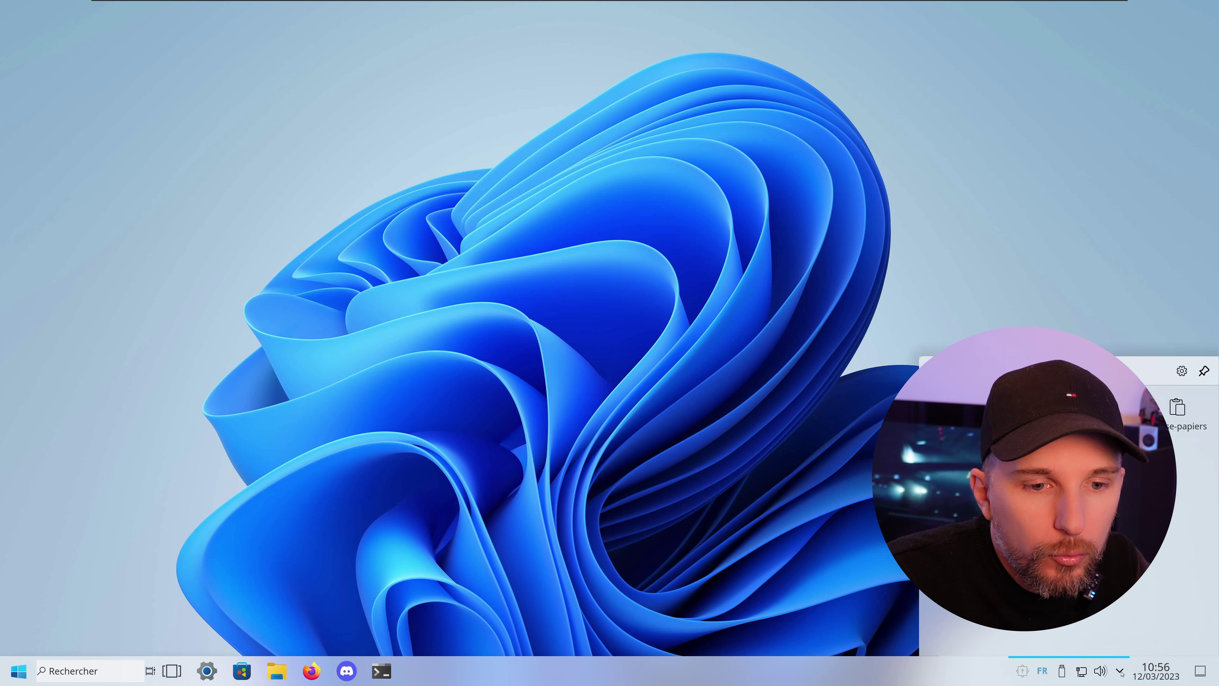
left_click(1121, 666)
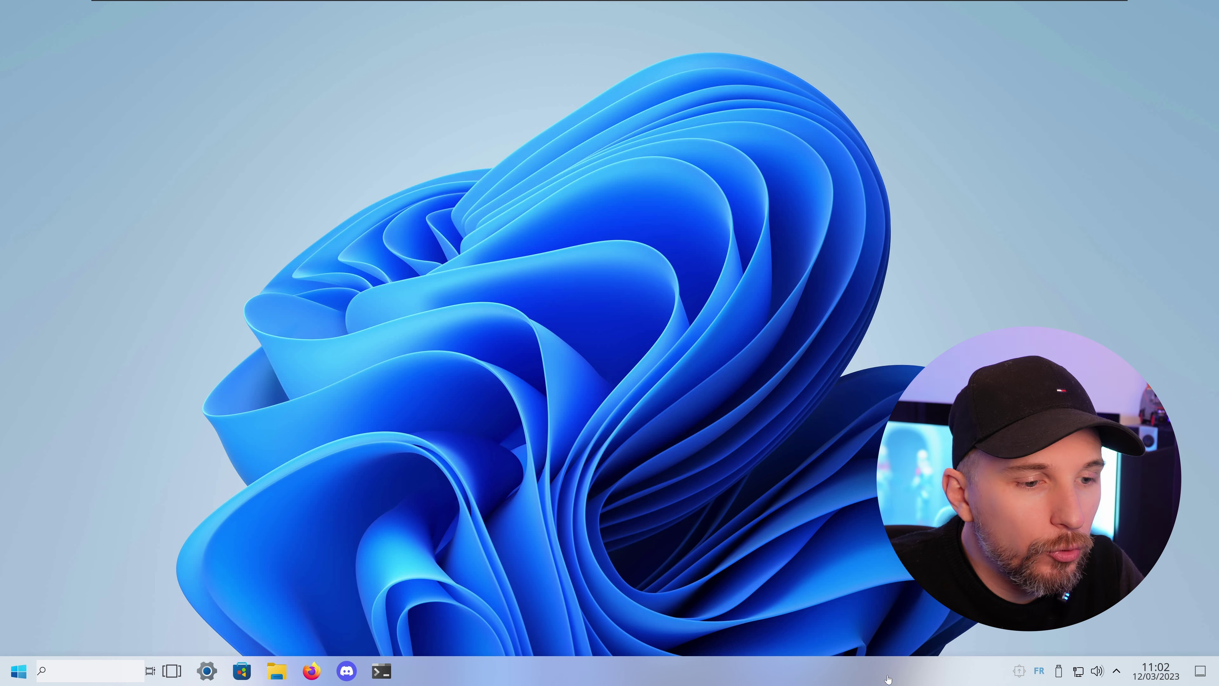
- Search the installed widgets for "notifi" in taskbar edit mode and add the Notifications widget to the taskbar
key("Num_Lock")
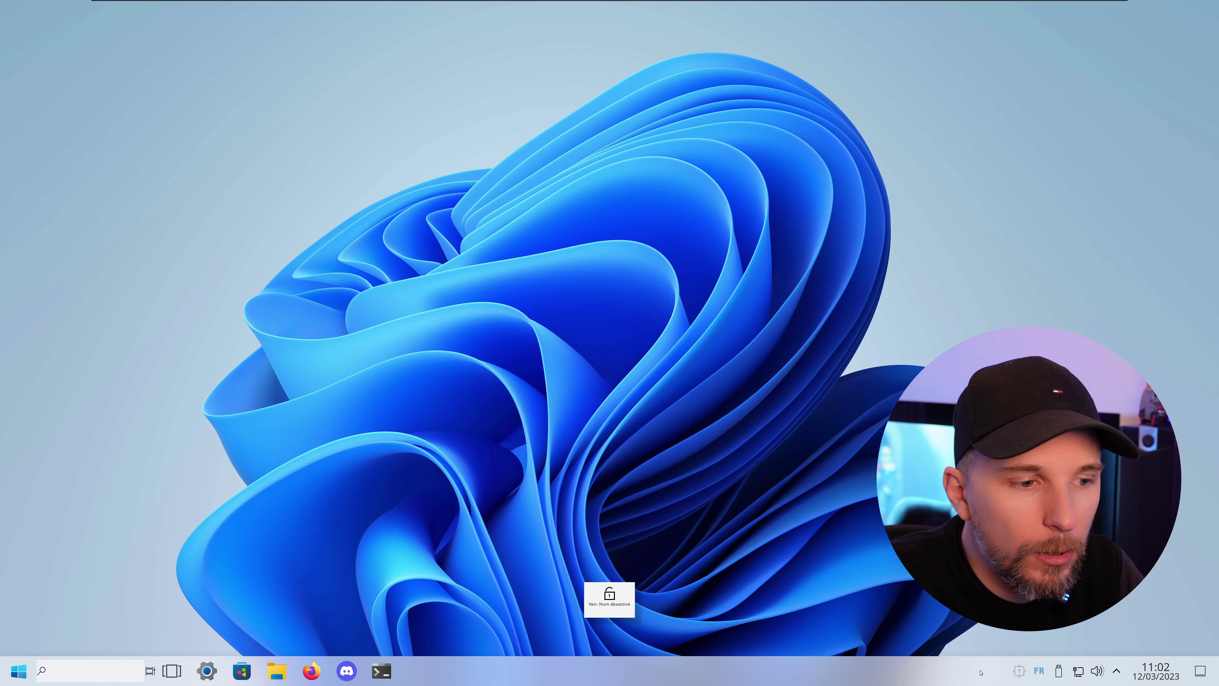
right_click(1001, 678)
left_click(1010, 648)
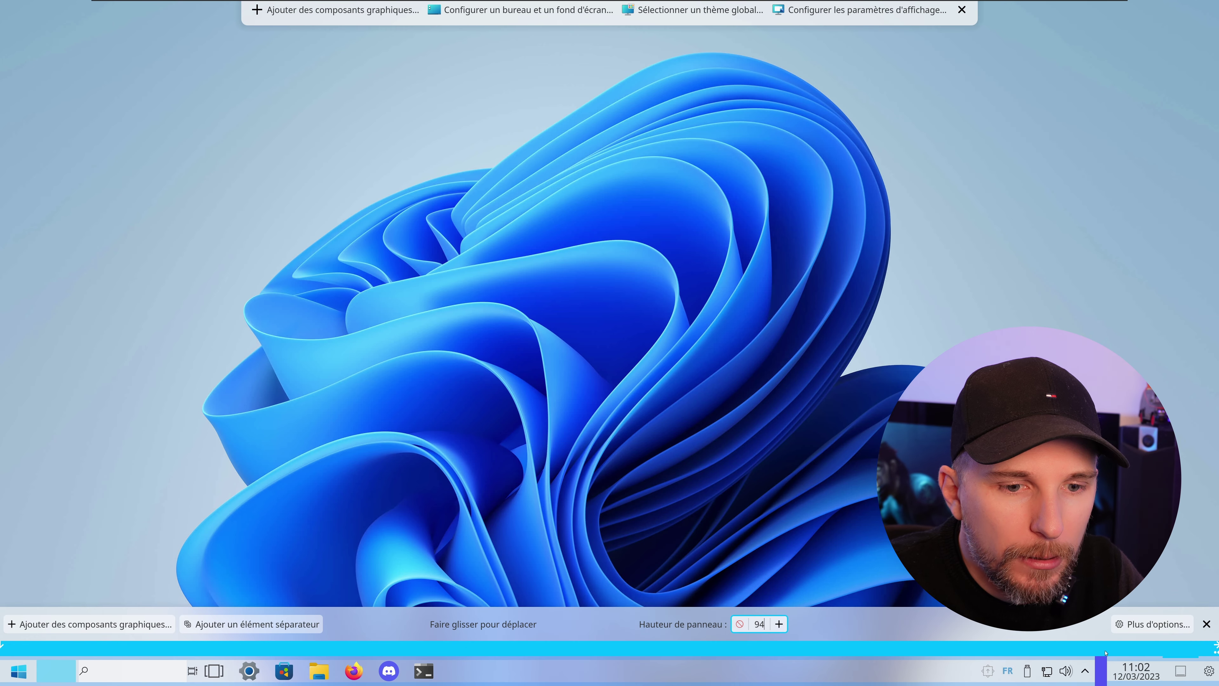
right_click(1195, 673)
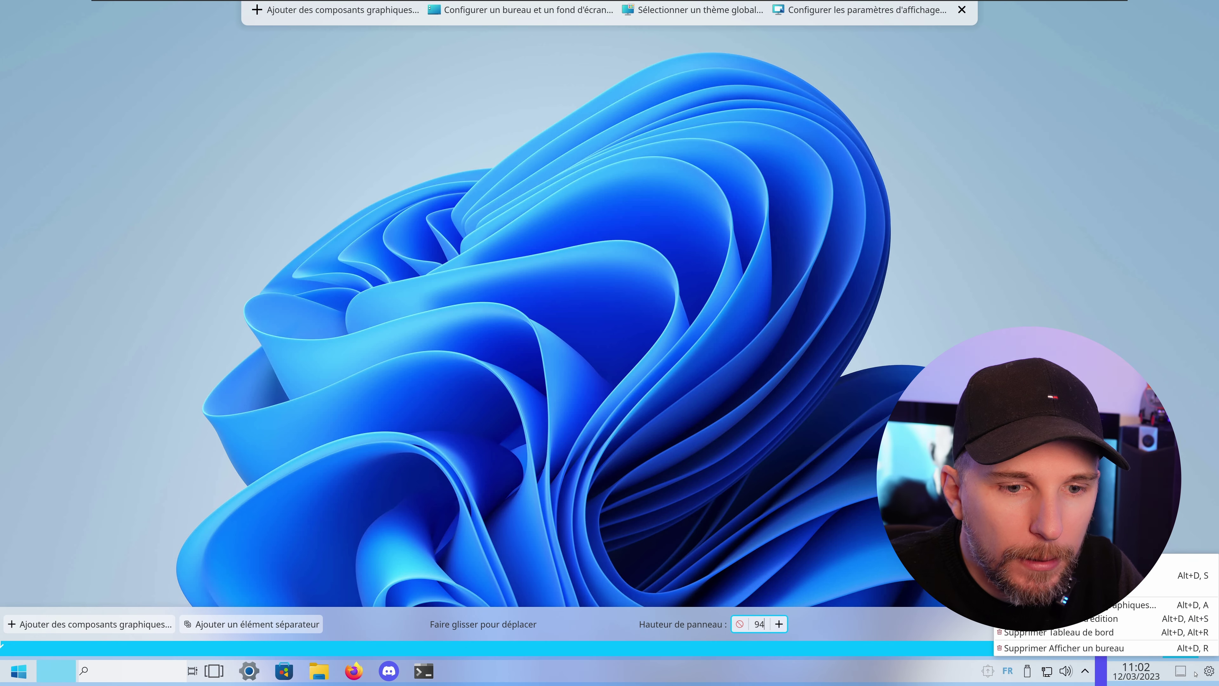
left_click(1146, 605)
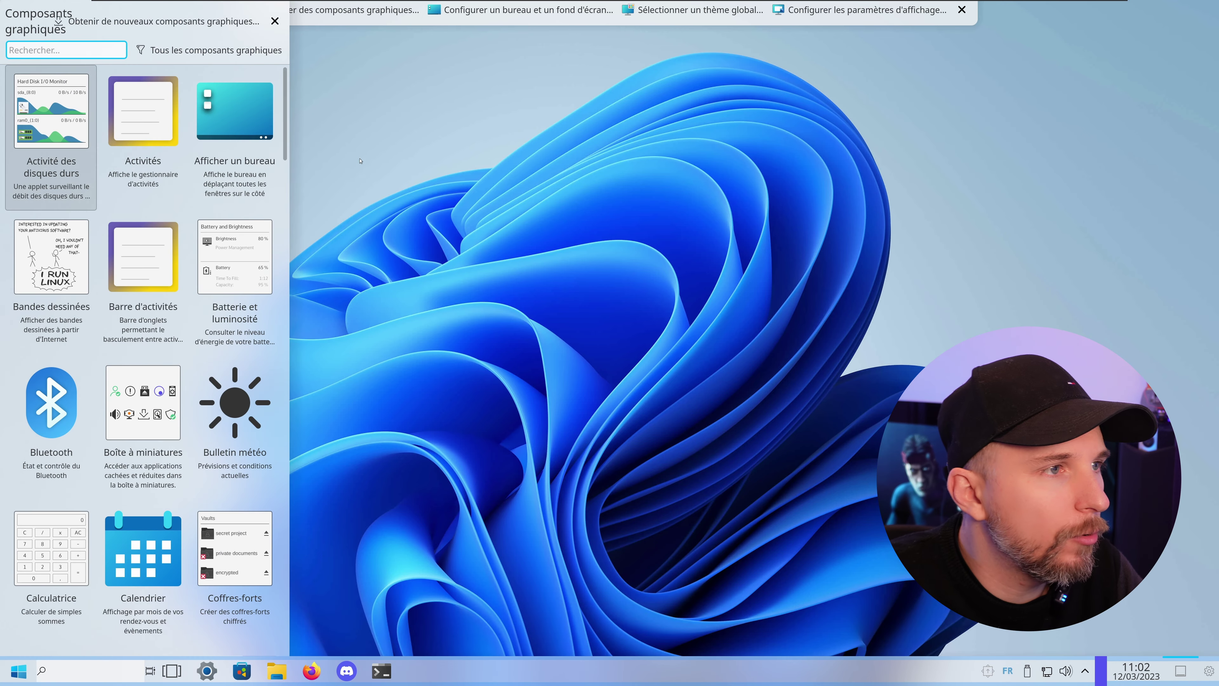
type("notifi")
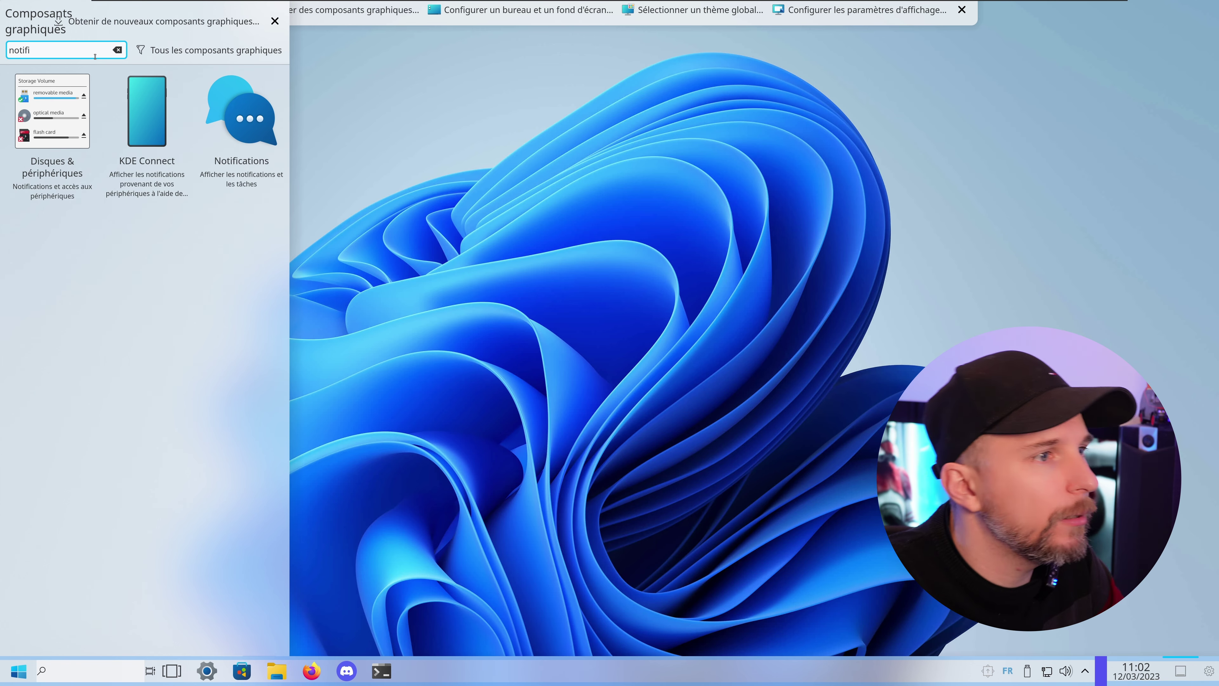
key("Num_Lock")
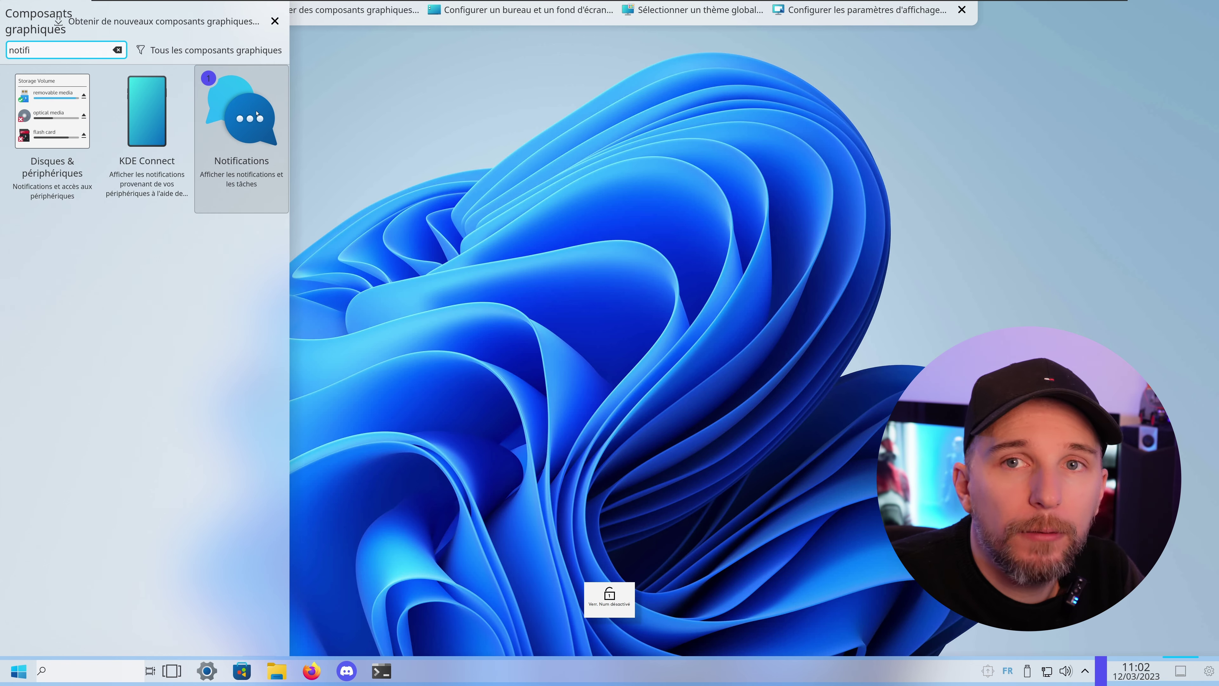
double_click(257, 114)
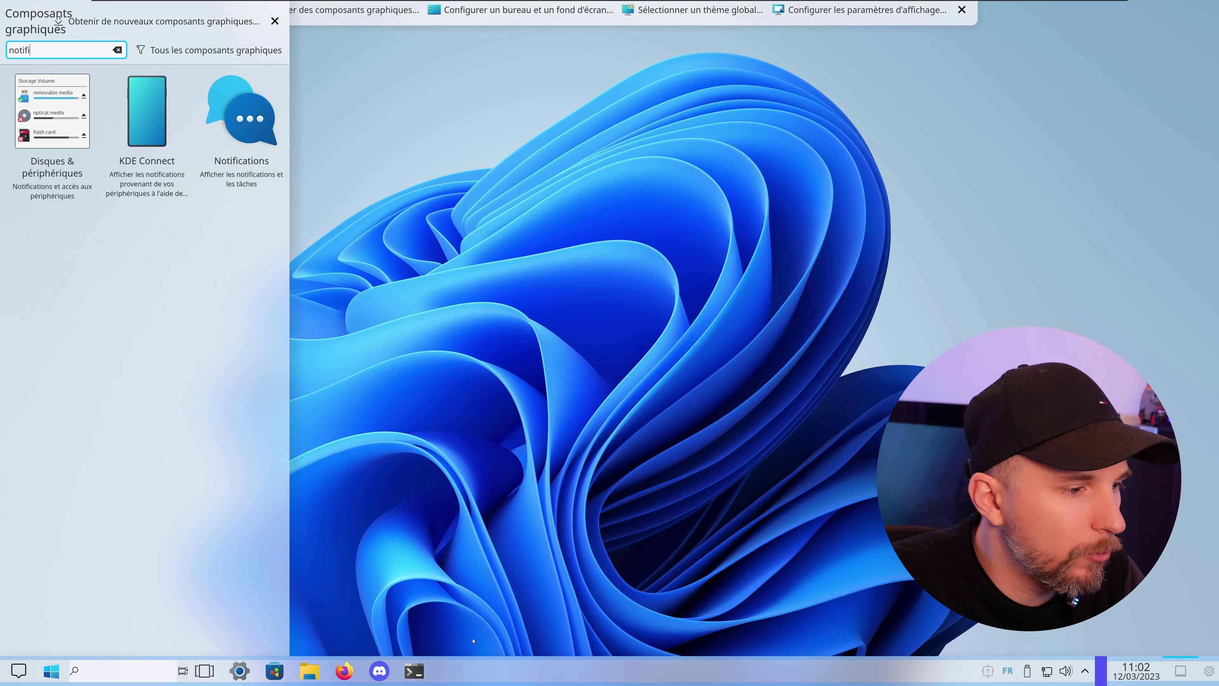
- Move the Notifications widget to the far end of the taskbar after Show Desktop, return the start menu to the beginning, and leave edit mode
right_click(501, 672)
left_click(528, 652)
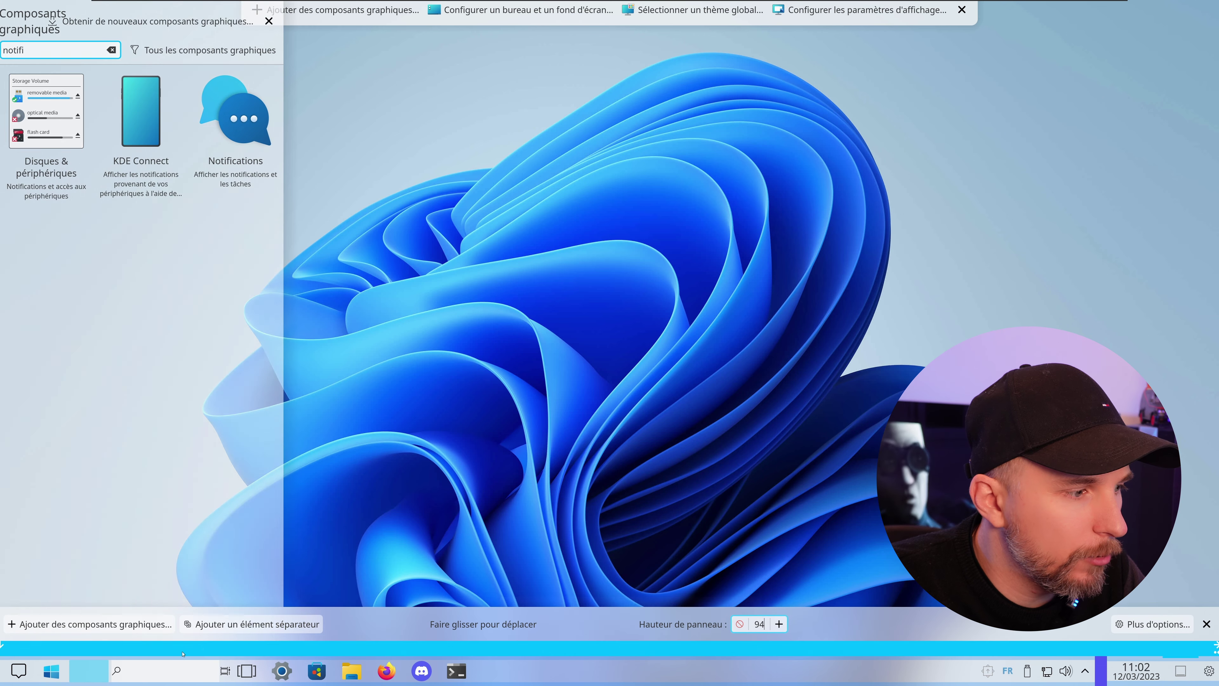
left_click_drag(18, 670, 1188, 674)
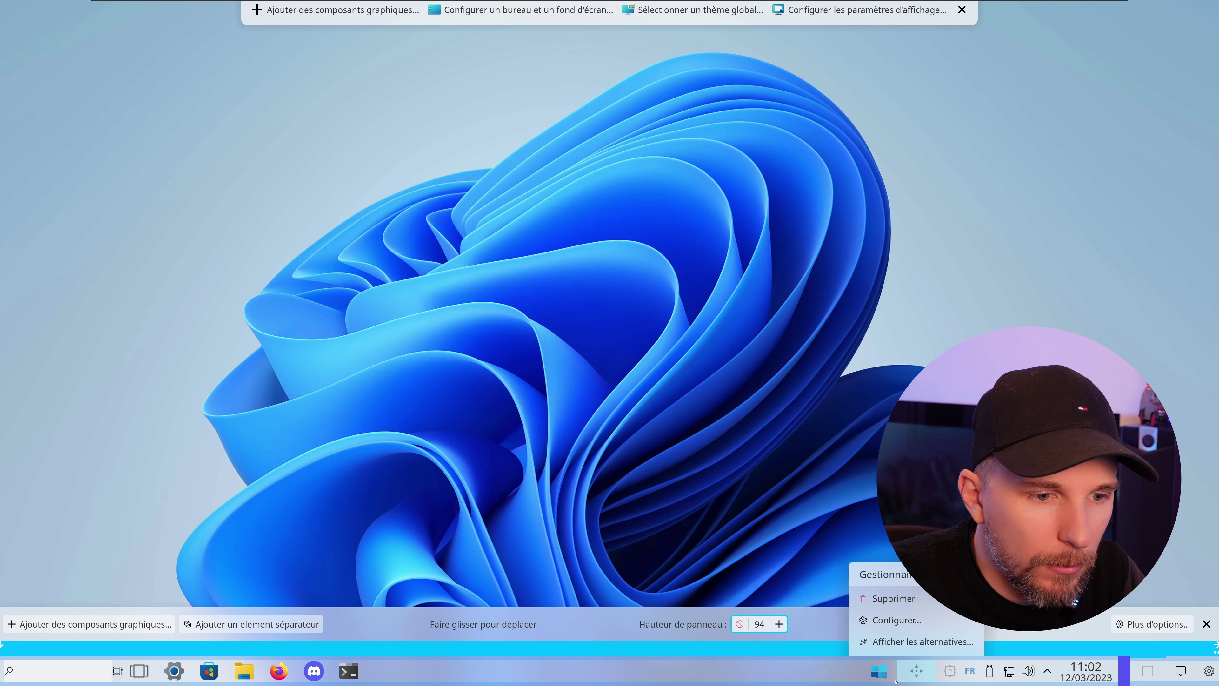
left_click_drag(879, 675, 343, 672)
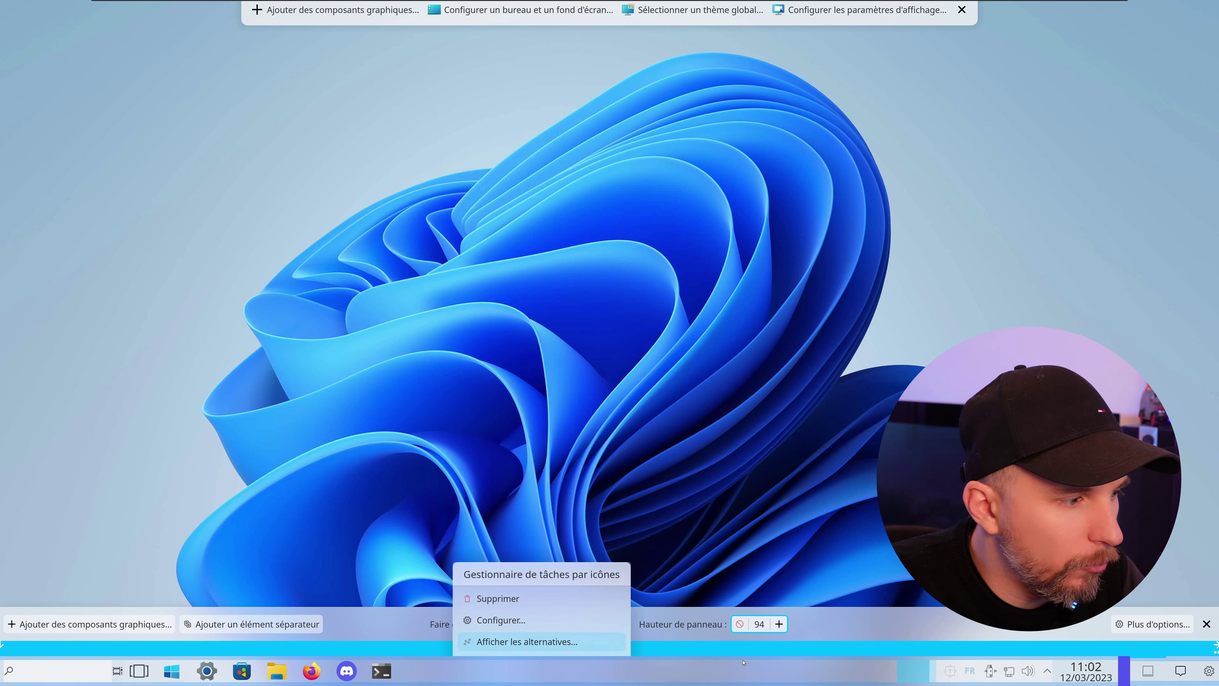
left_click_drag(171, 670, 1, 667)
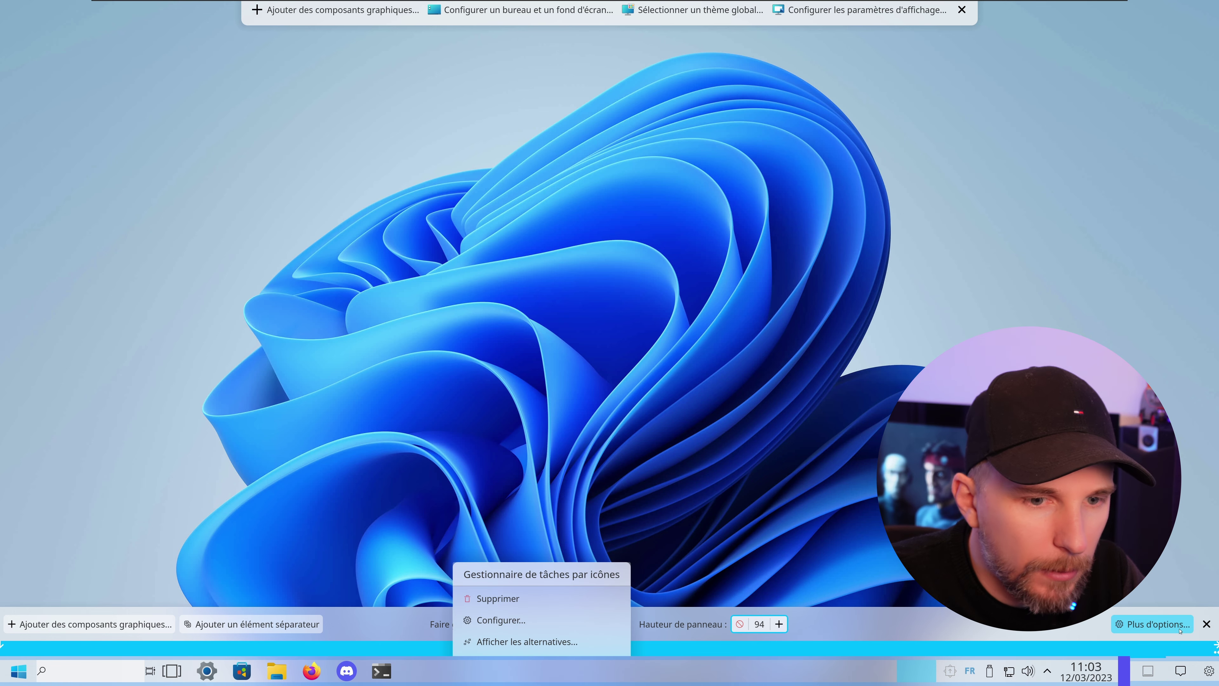
left_click(1206, 627)
right_click(1032, 249)
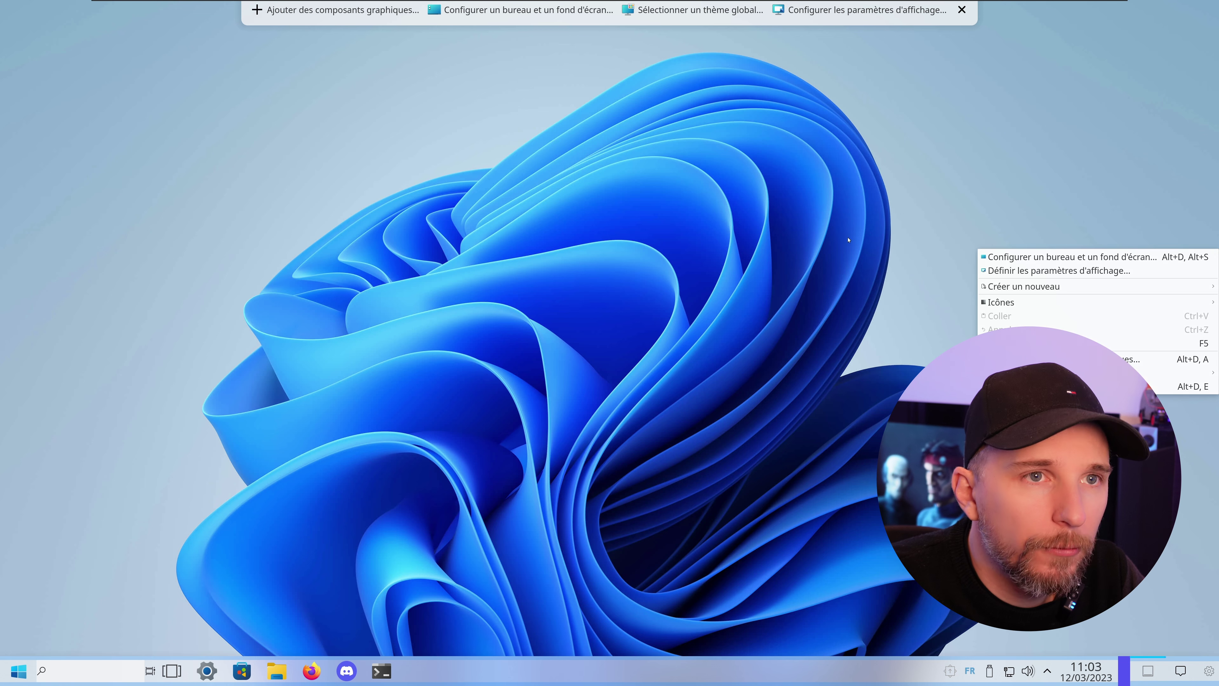
left_click(957, 6)
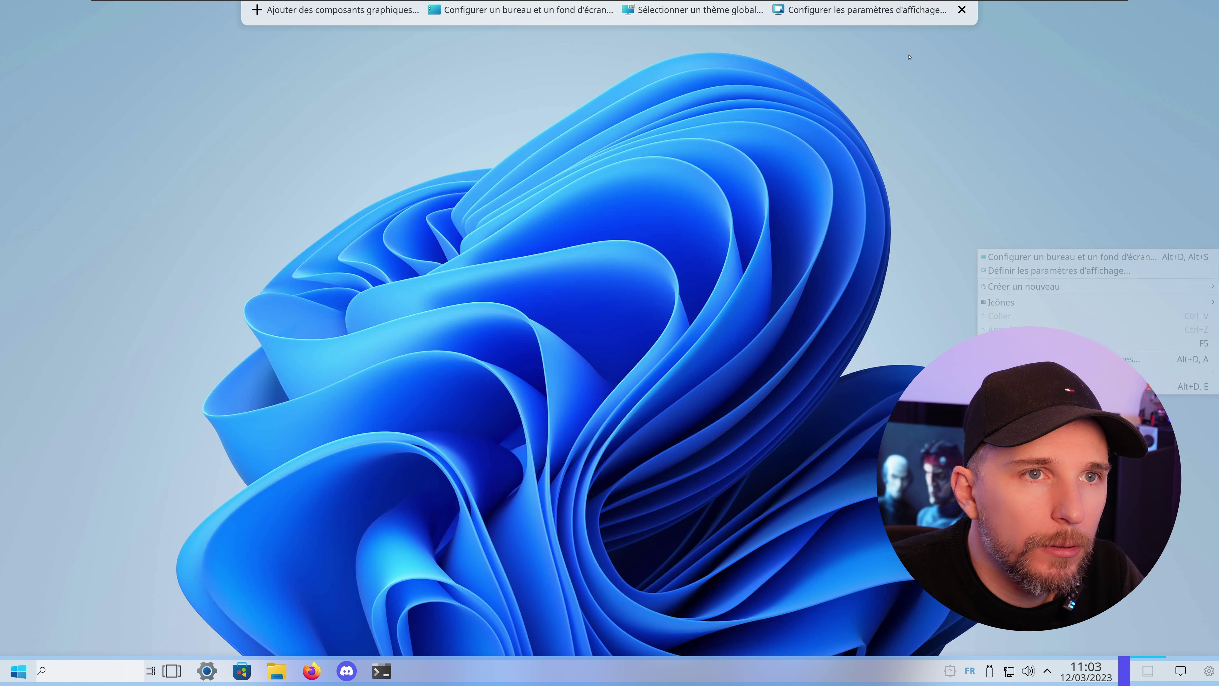
left_click(958, 7)
- Test the Notifications widget by opening and closing its notification list from the taskbar
left_click(1200, 671)
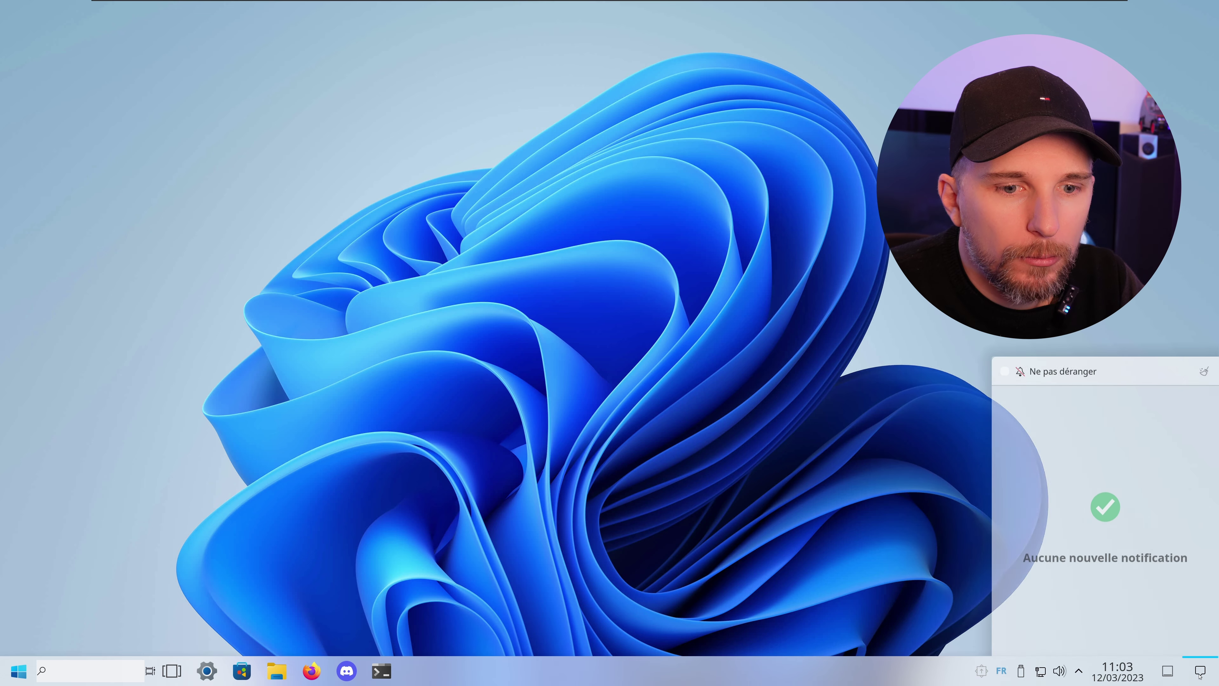
left_click(1200, 671)
left_click(1200, 674)
left_click(1200, 674)
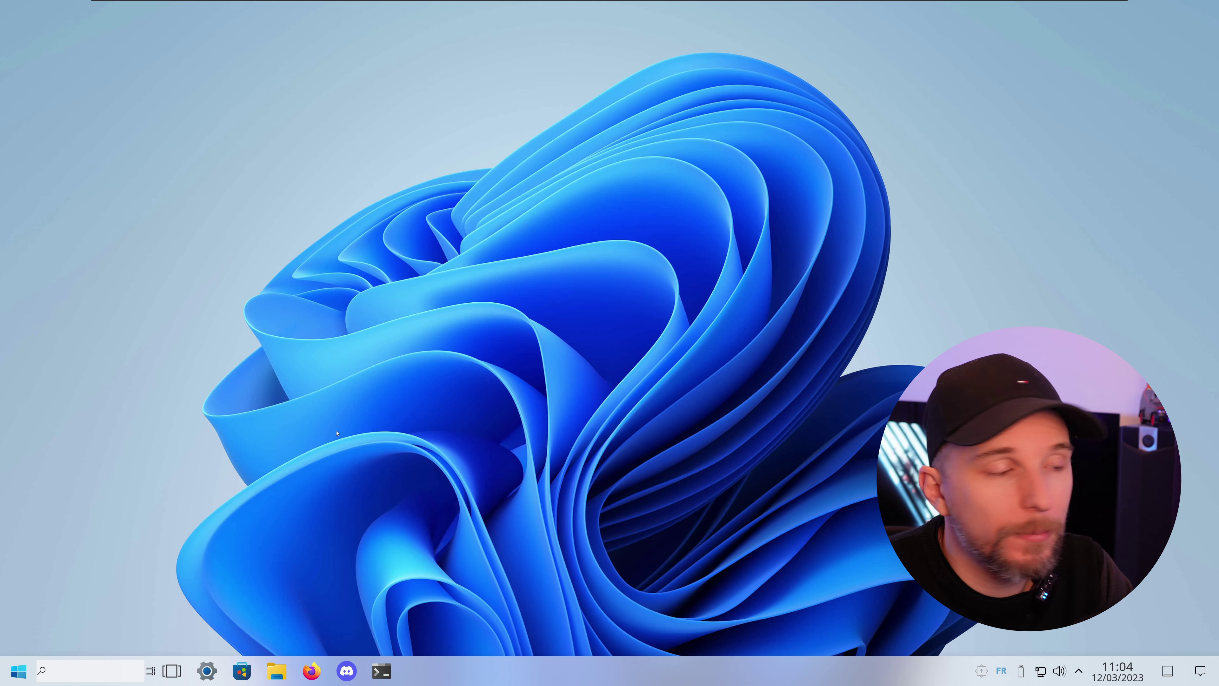
- View the start menu and close it, and open the home folder in Dolphin to examine its icons before closing it
key("Num_Lock")
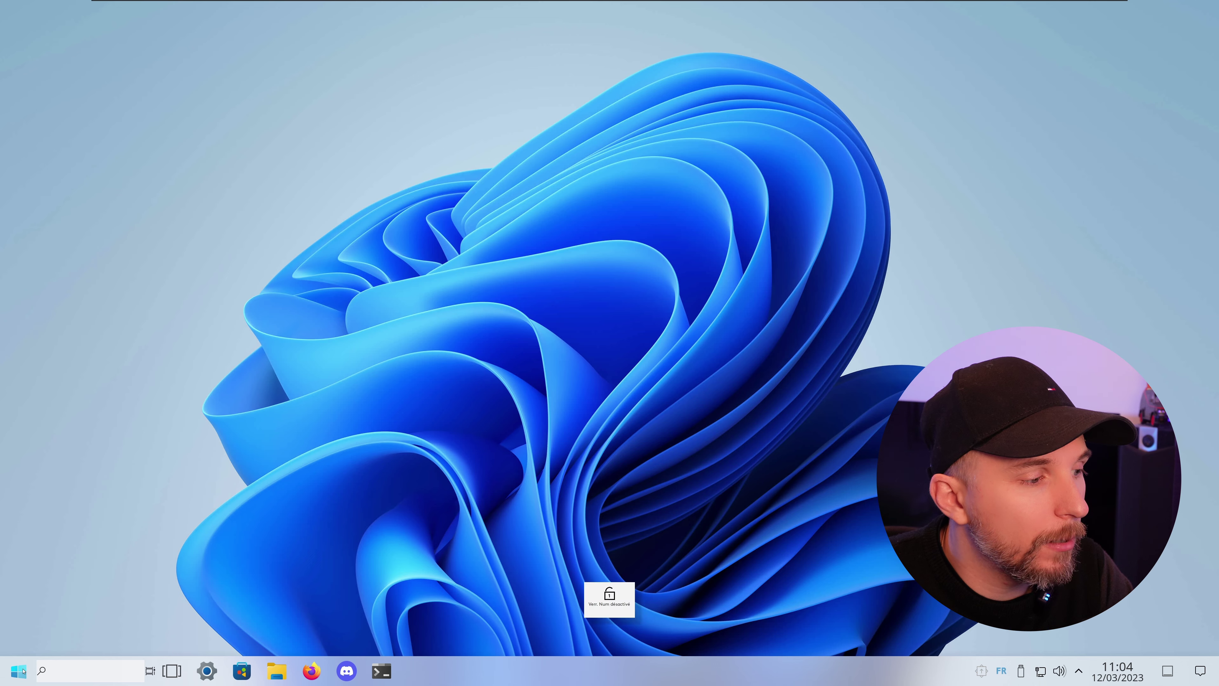
left_click(21, 667)
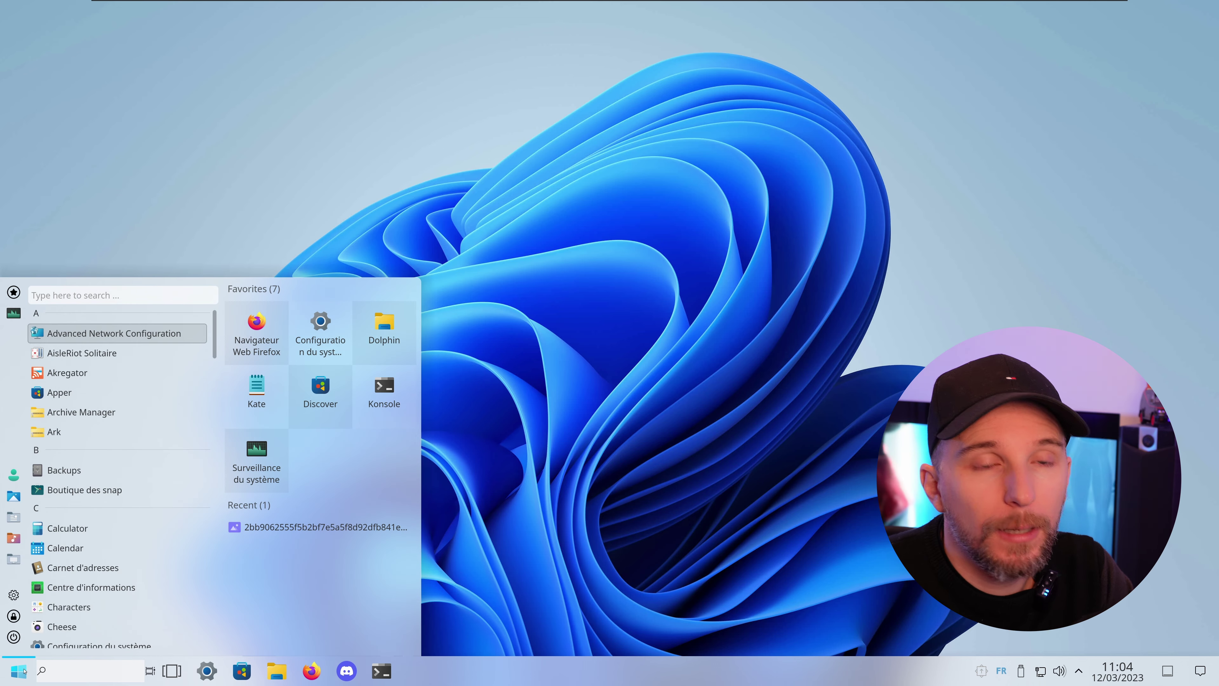
left_click(532, 597)
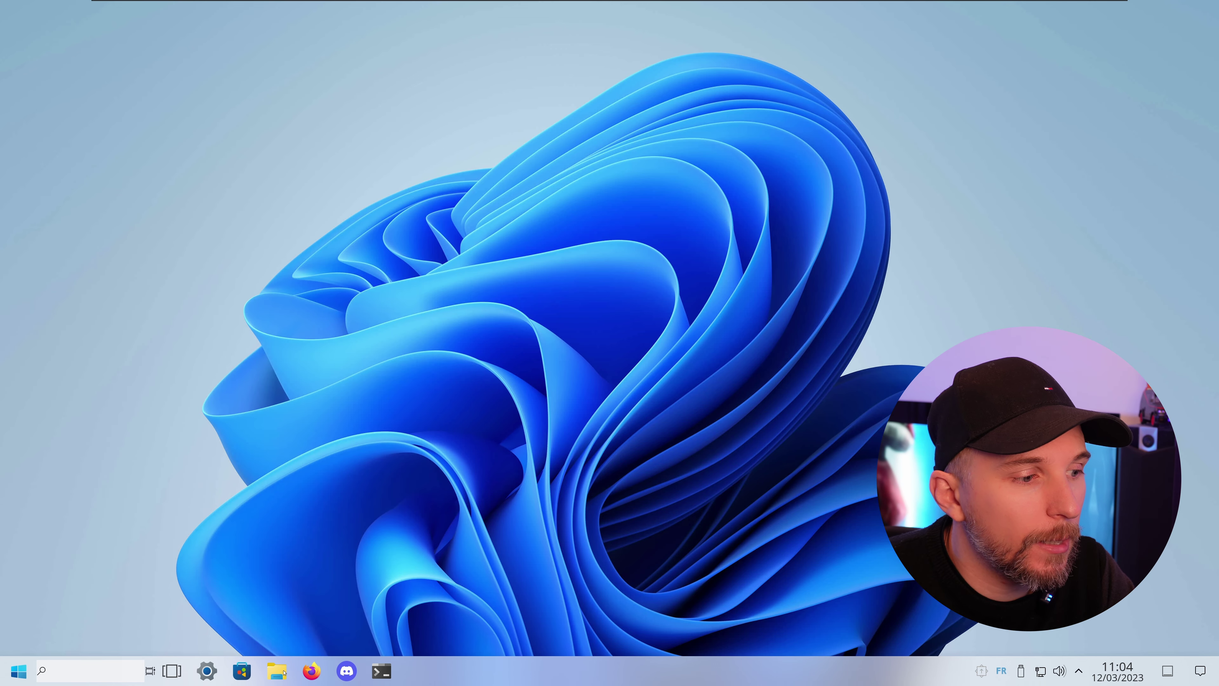
left_click(284, 672)
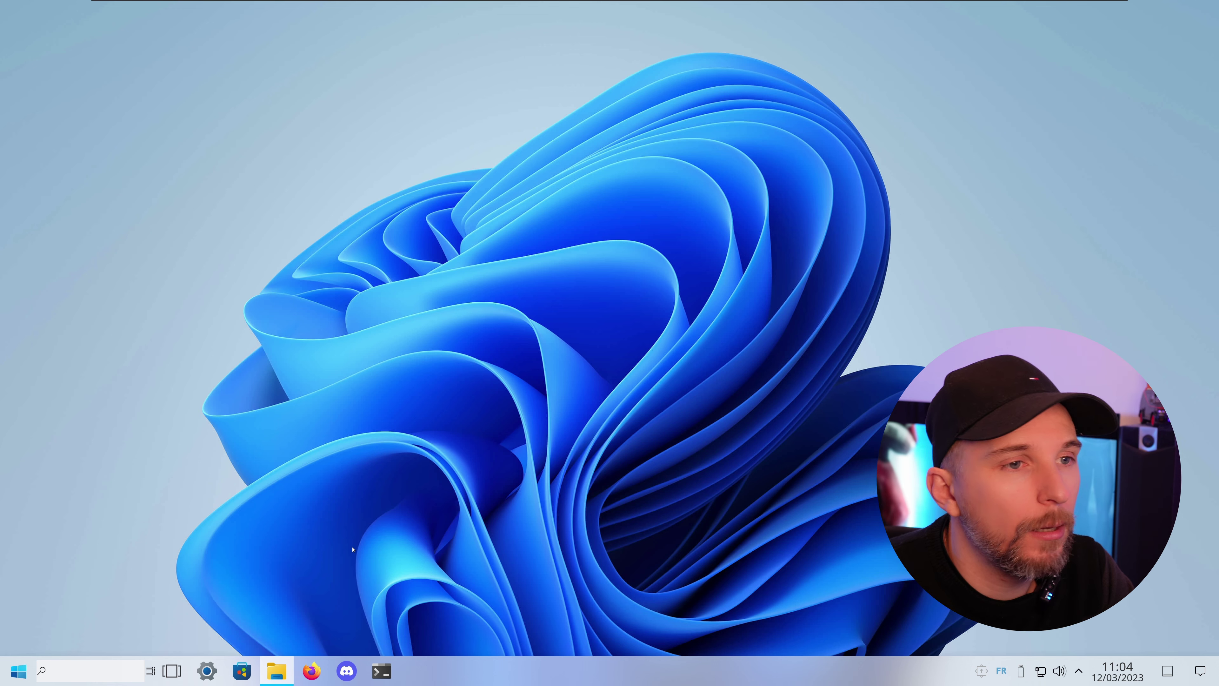
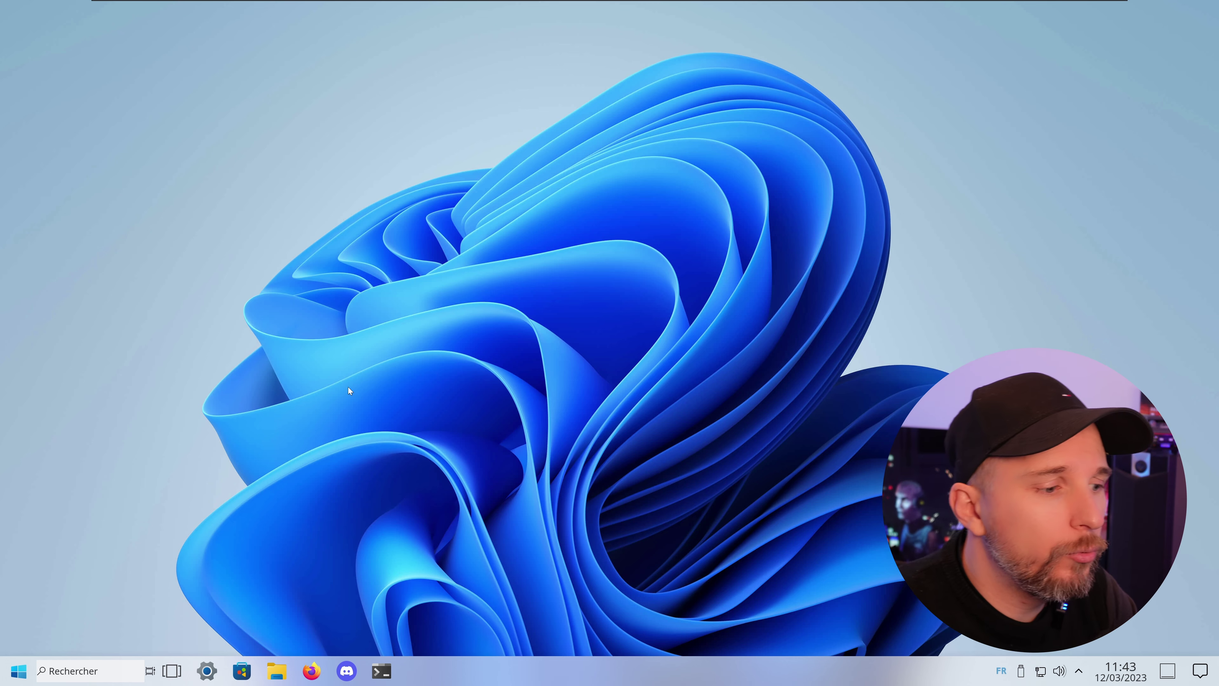
left_click(282, 677)
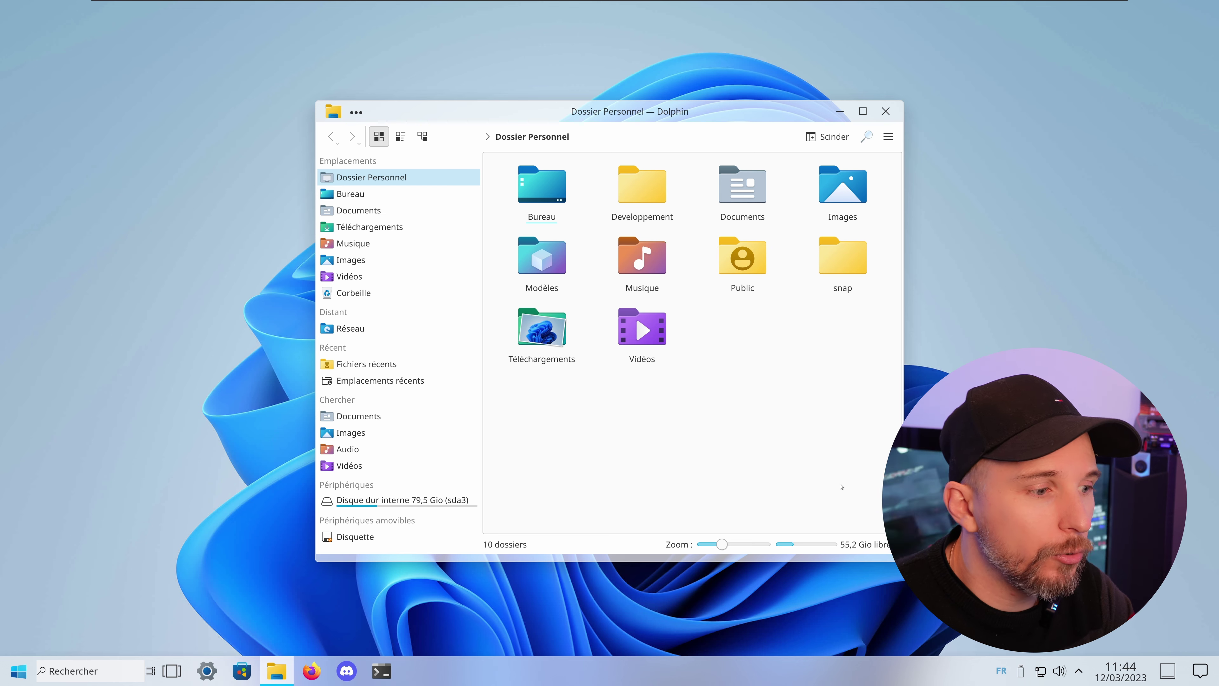
left_click(885, 111)
- Search Discover for "kvantum" and open the details page of Gestionnaire Kvantum
left_click(242, 670)
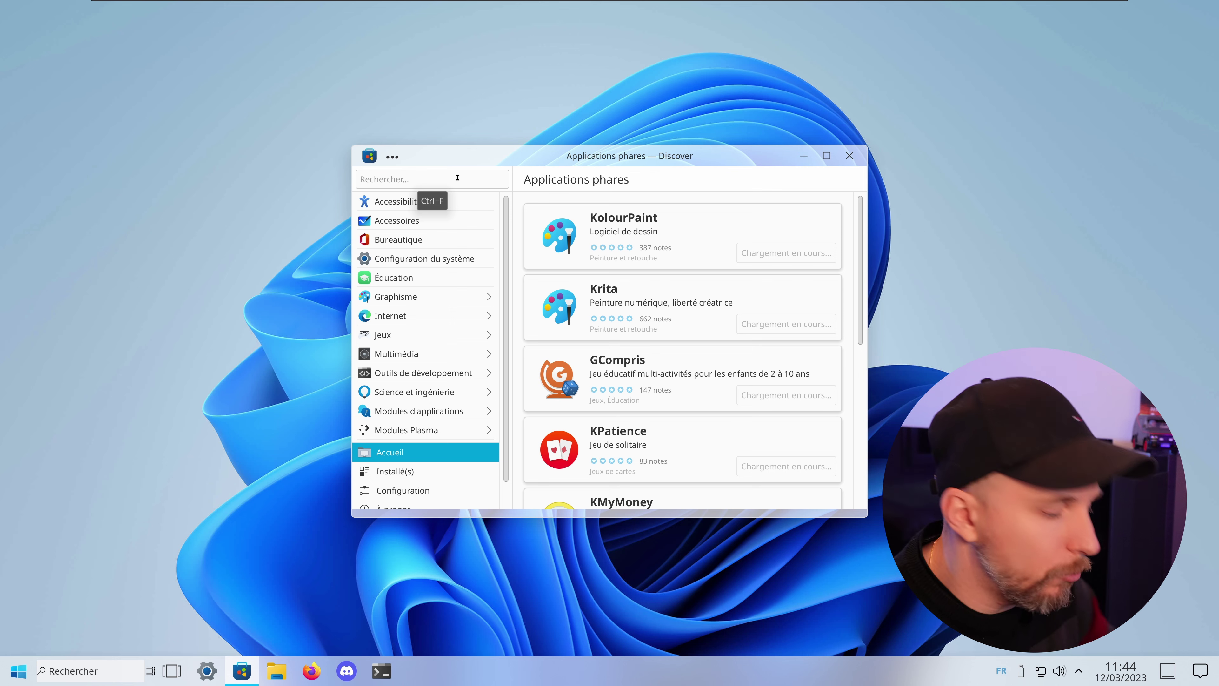
left_click(457, 177)
type("kva")
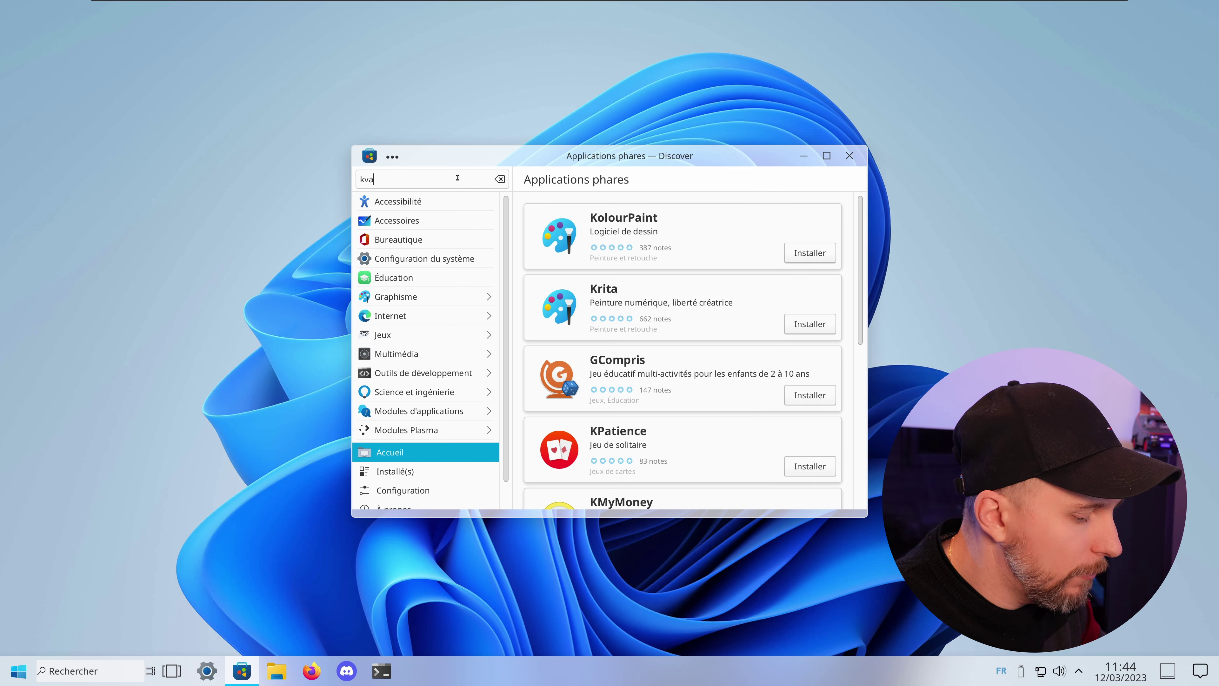
type("ntum")
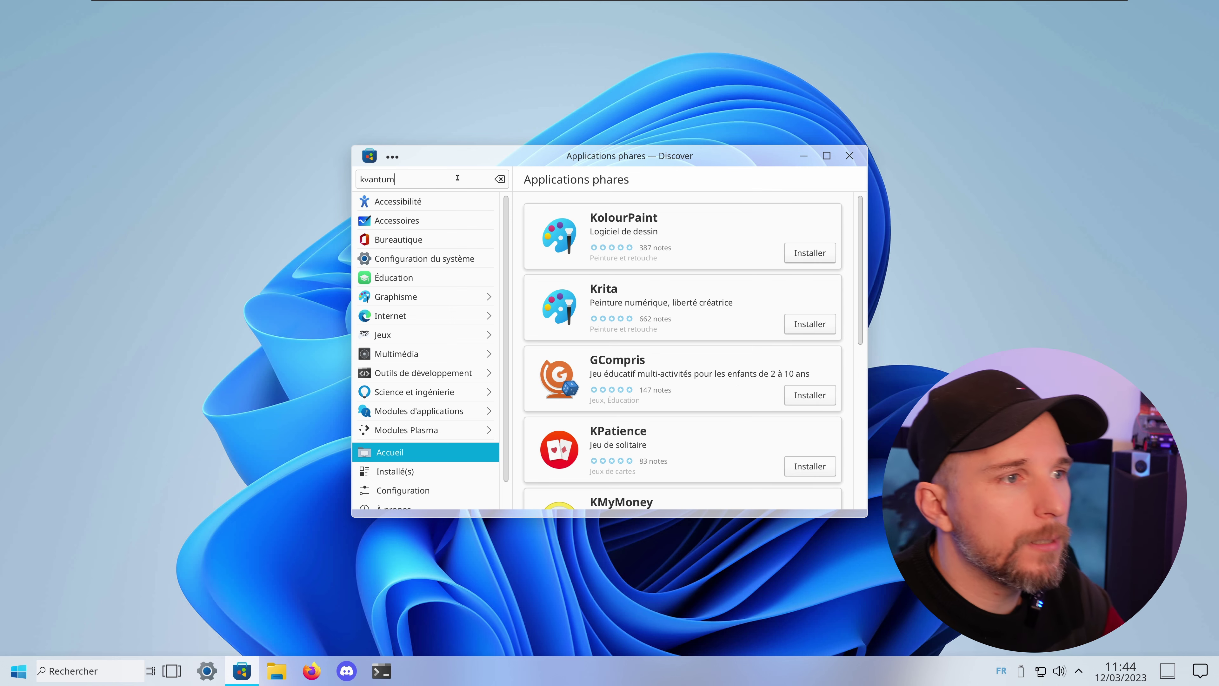
key("Return")
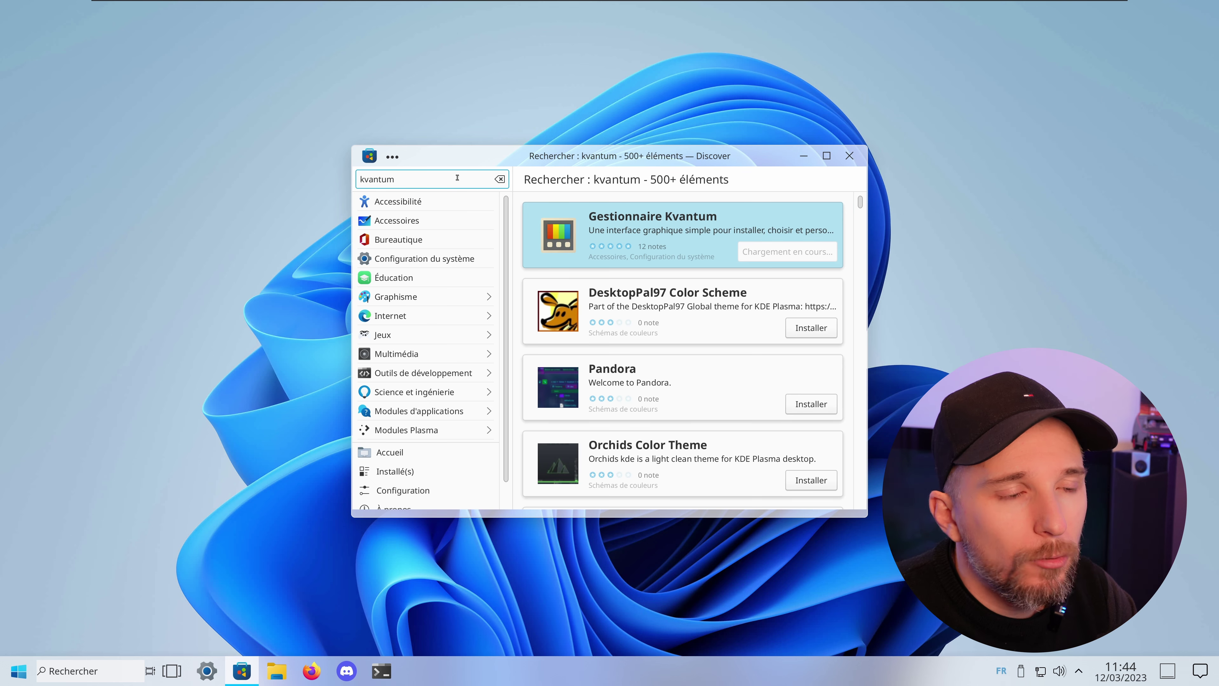
left_click(687, 221)
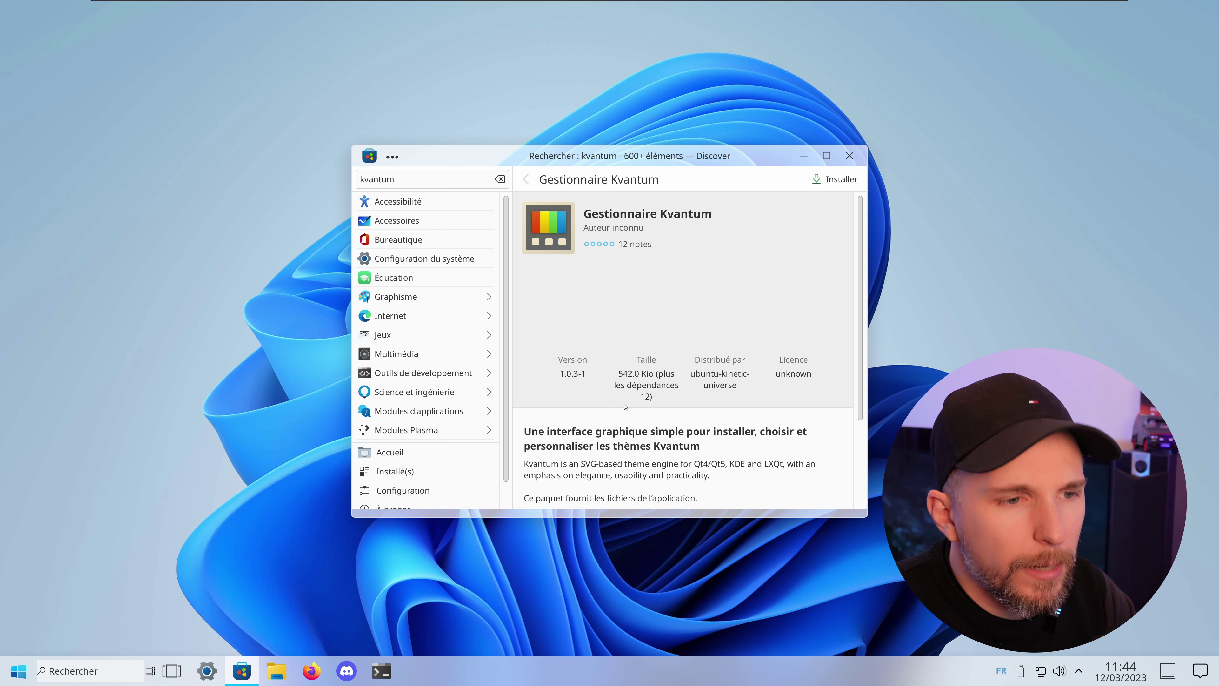
- Install Gestionnaire Kvantum from its Discover page, authorising the installation with the account password
scroll(624, 406, "down", 1)
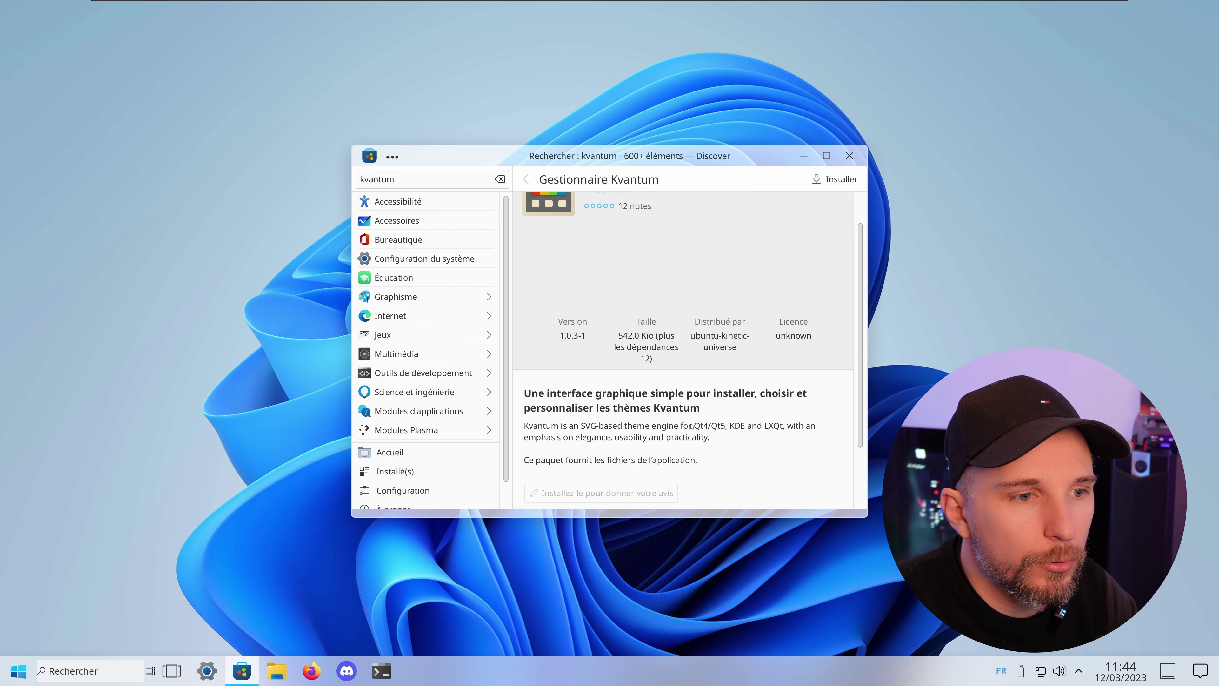
left_click(835, 179)
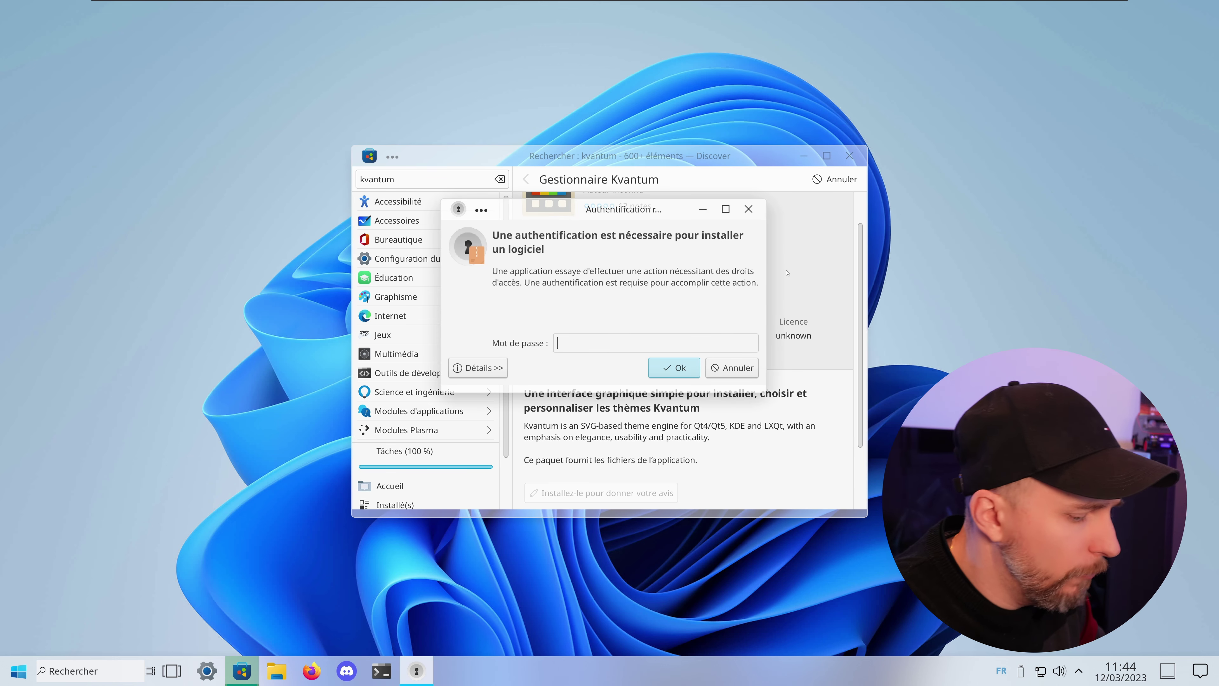
type("******")
key("Return")
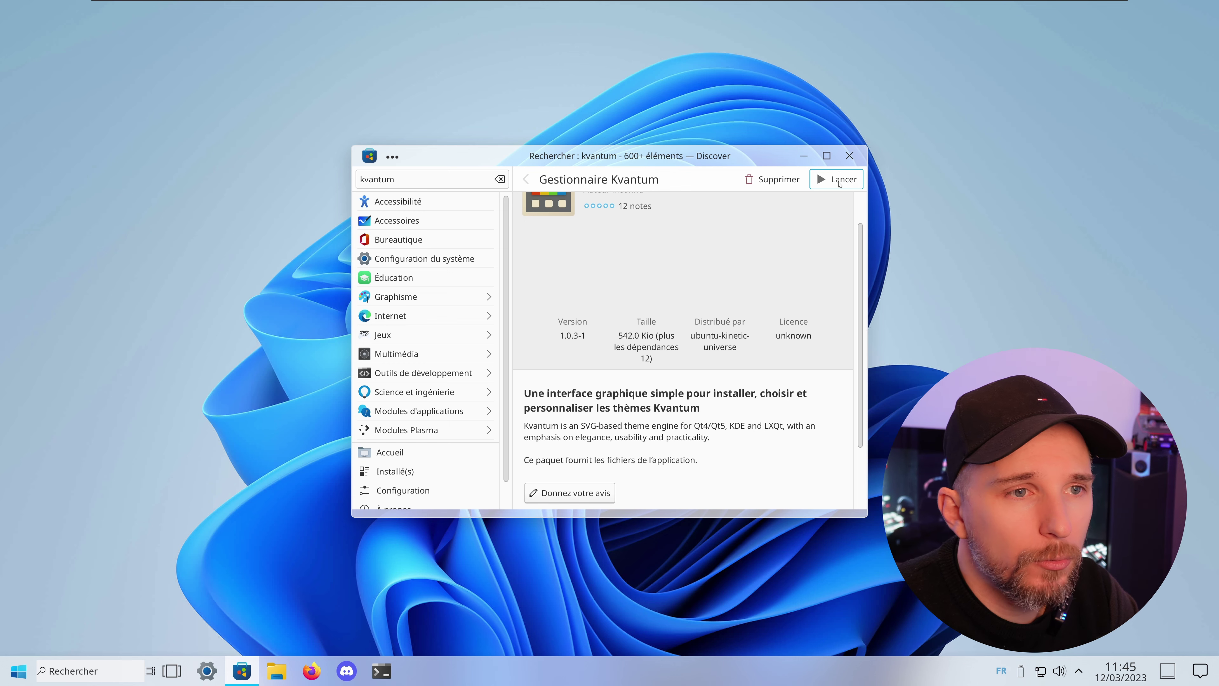
- Minimise Discover, examine Kvantum Manager's theme selection, active theme configuration and theme installation sections, and minimise the manager
left_click(804, 156)
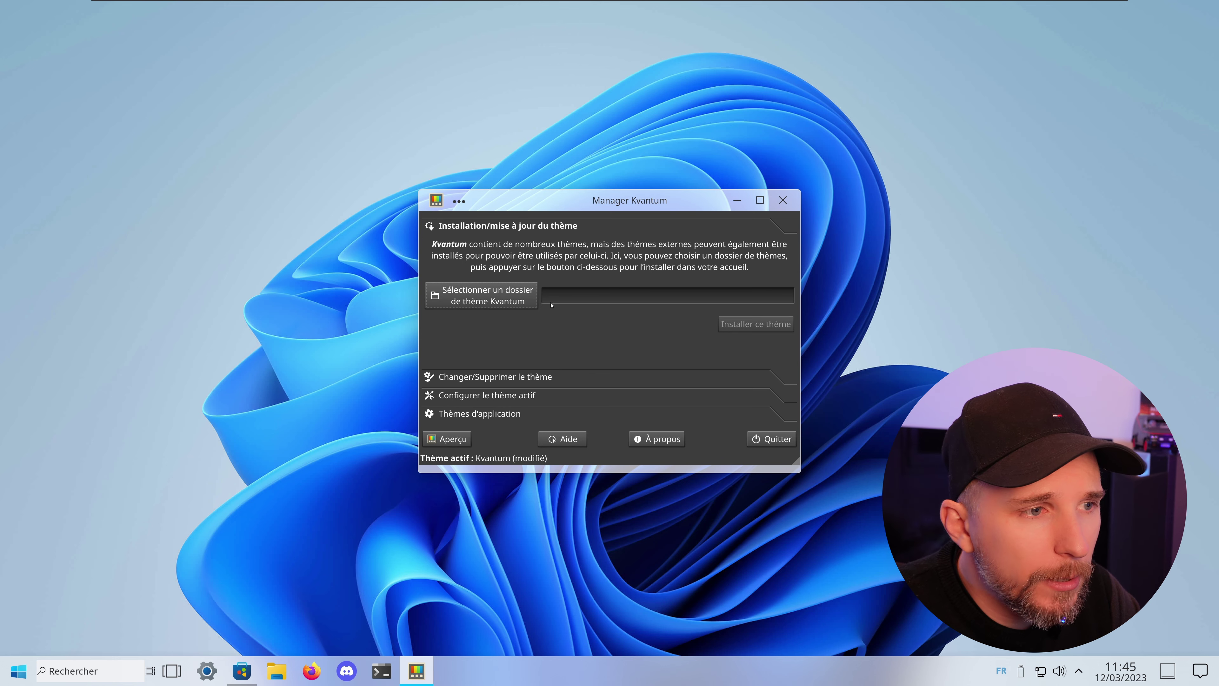
left_click(516, 377)
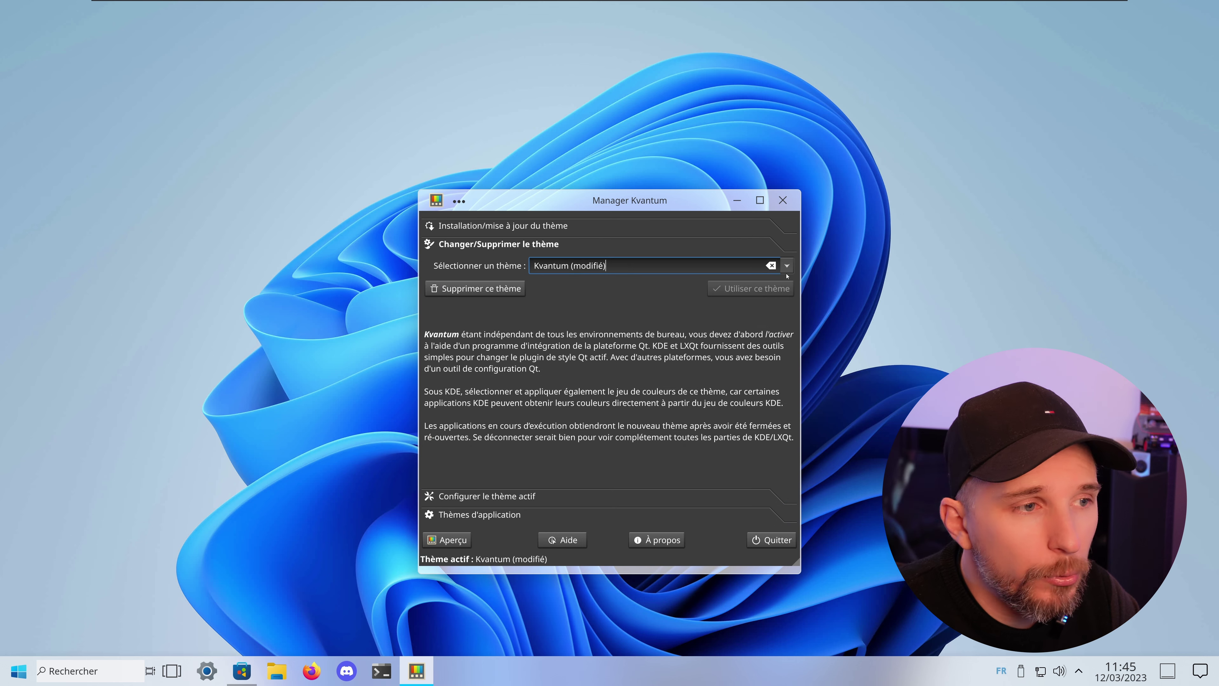
left_click(790, 264)
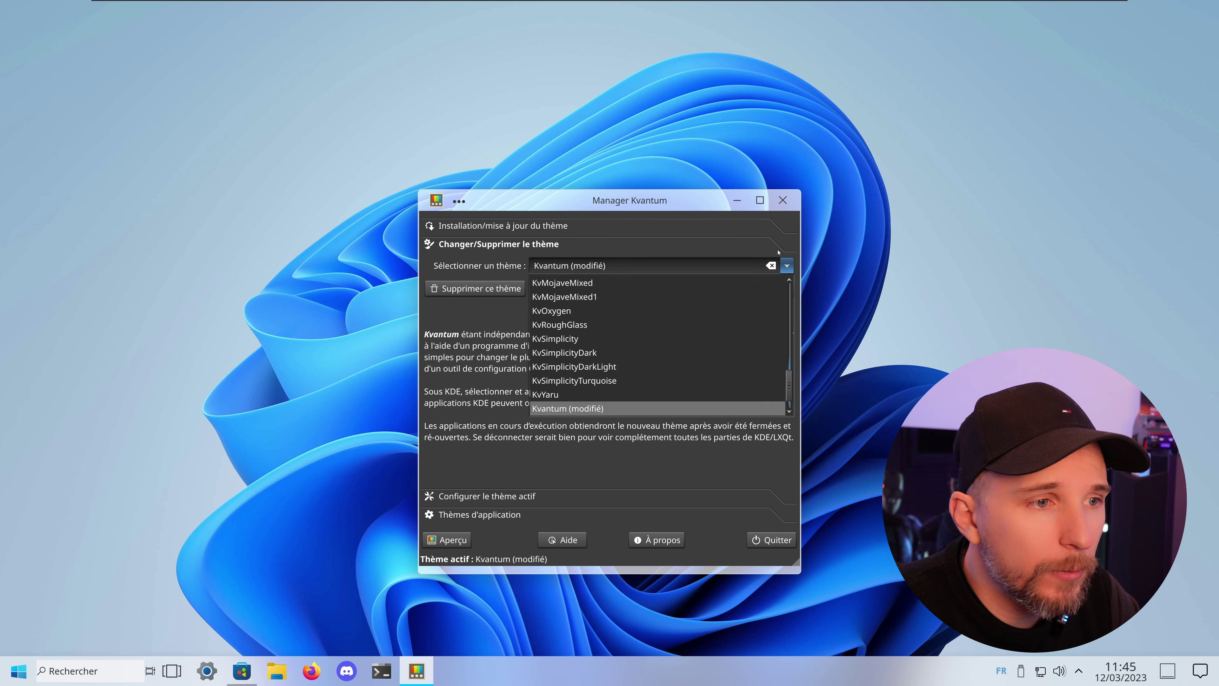
left_click(546, 416)
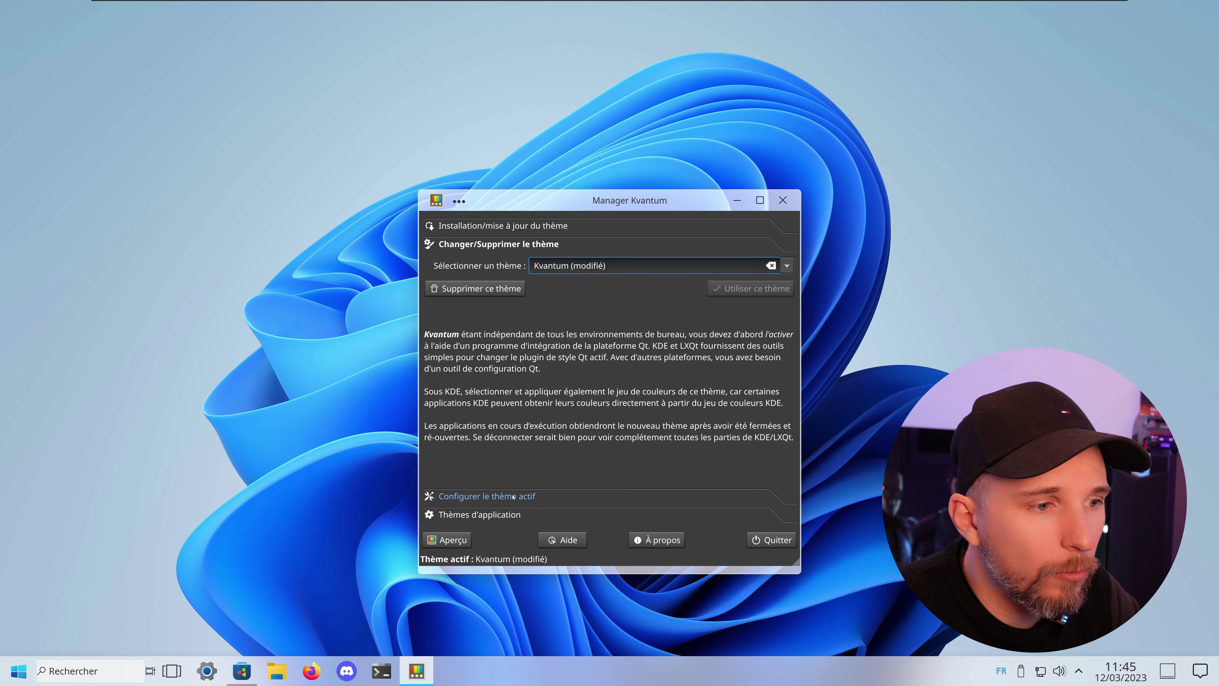
left_click(487, 496)
left_click_drag(582, 201, 591, 88)
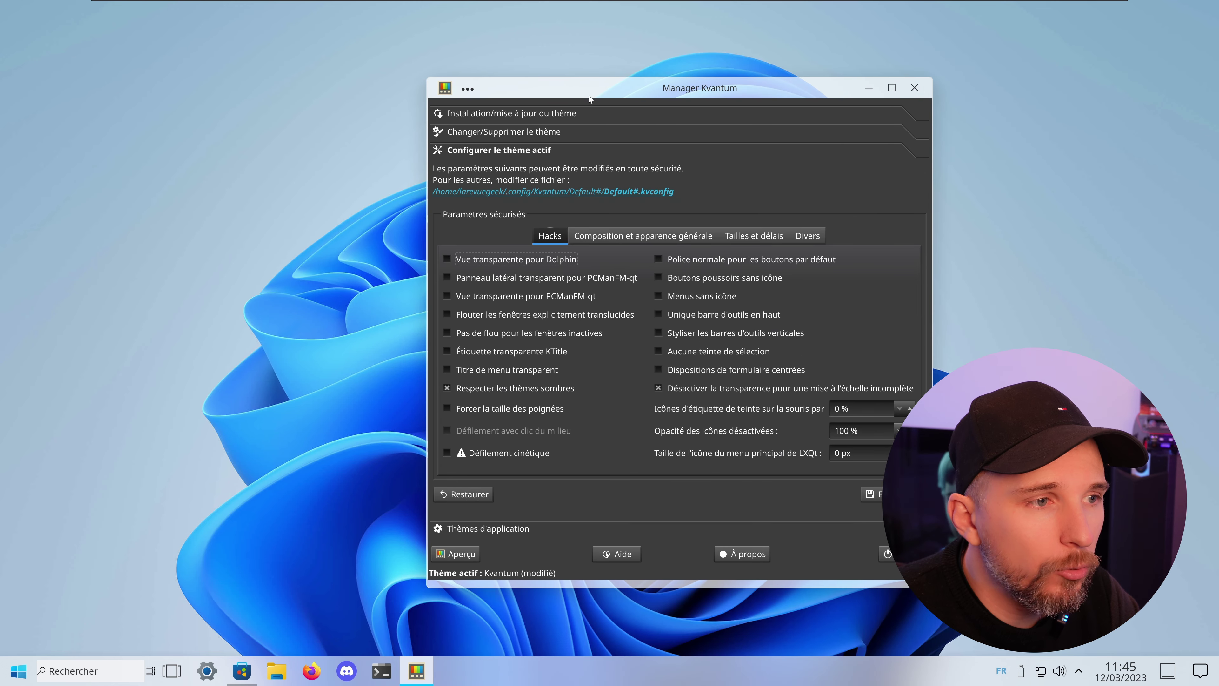
left_click(516, 113)
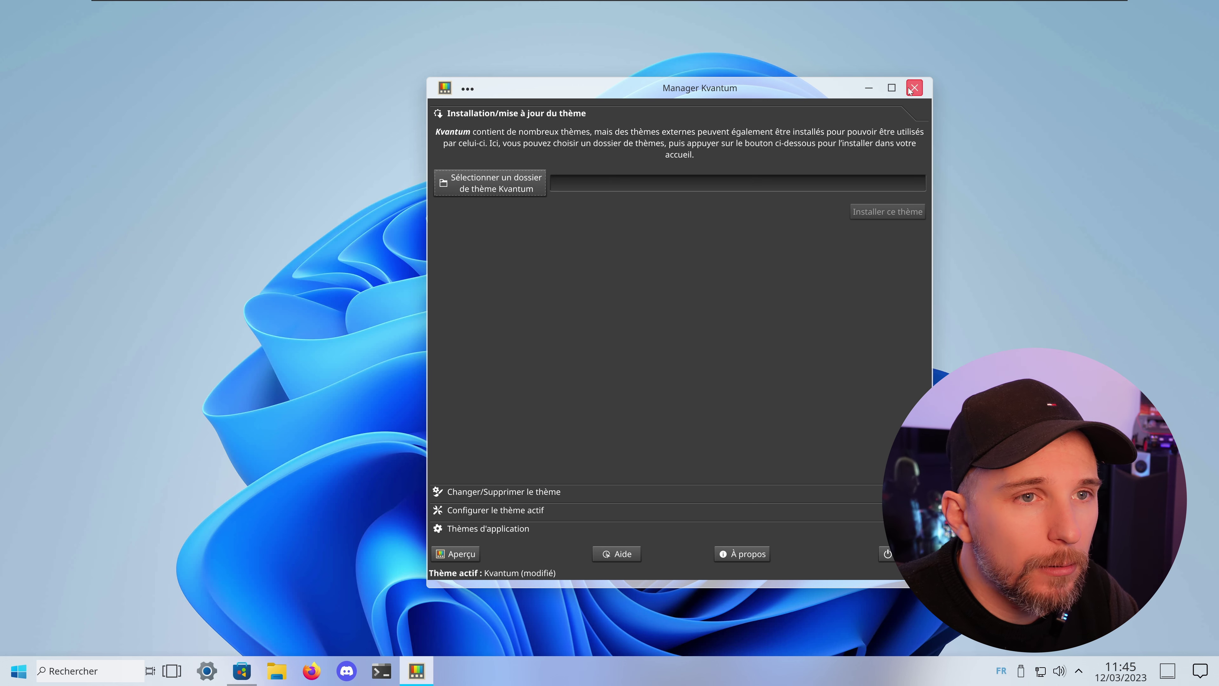
left_click(868, 88)
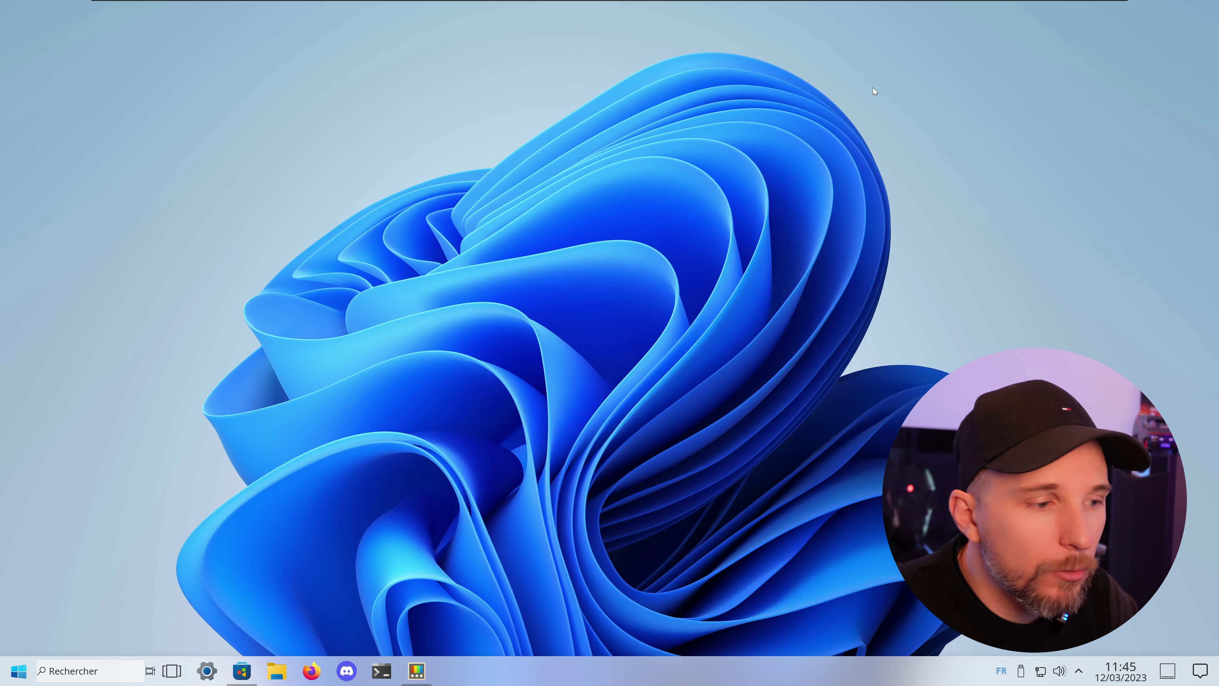
- Switch to Firefox, open pling.com from the shortcuts and go to its KDE Plasma category
left_click(311, 670)
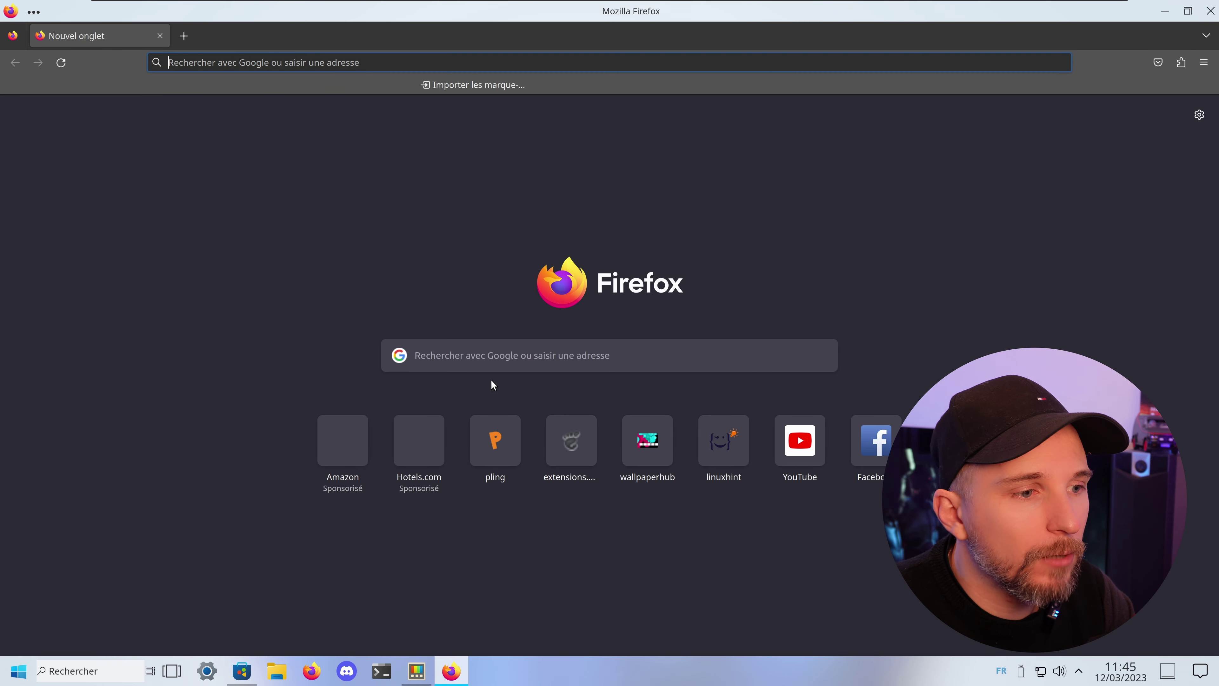
left_click(497, 444)
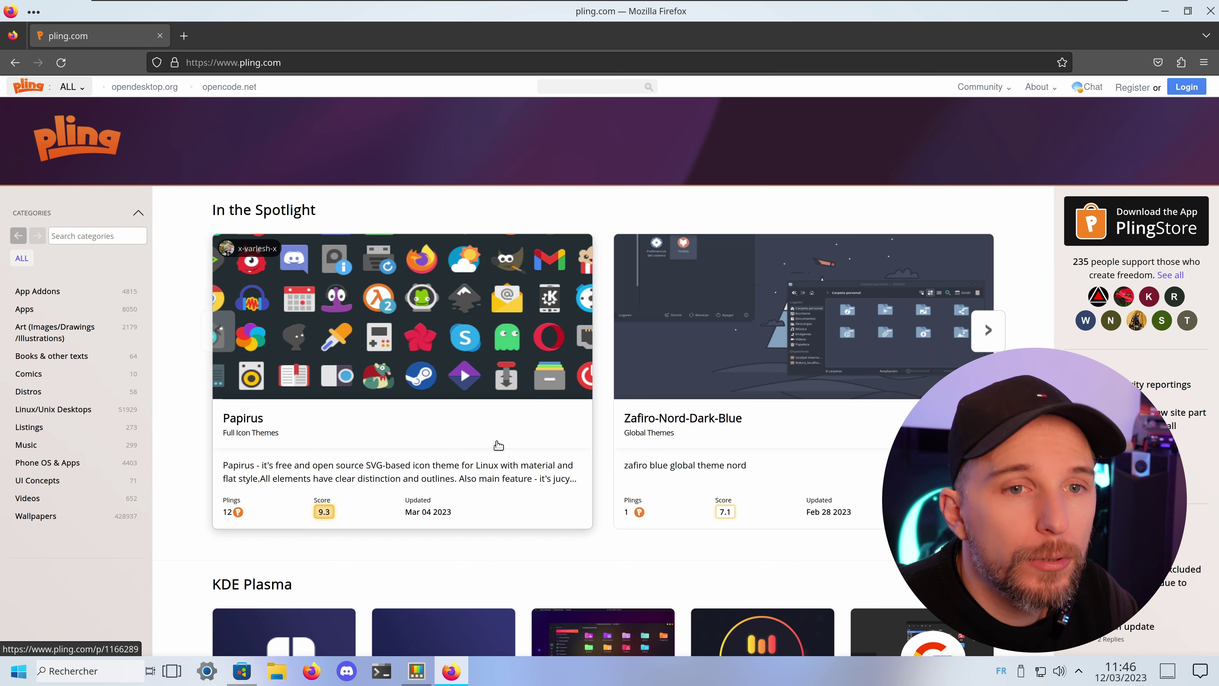
scroll(498, 445, "down", 6)
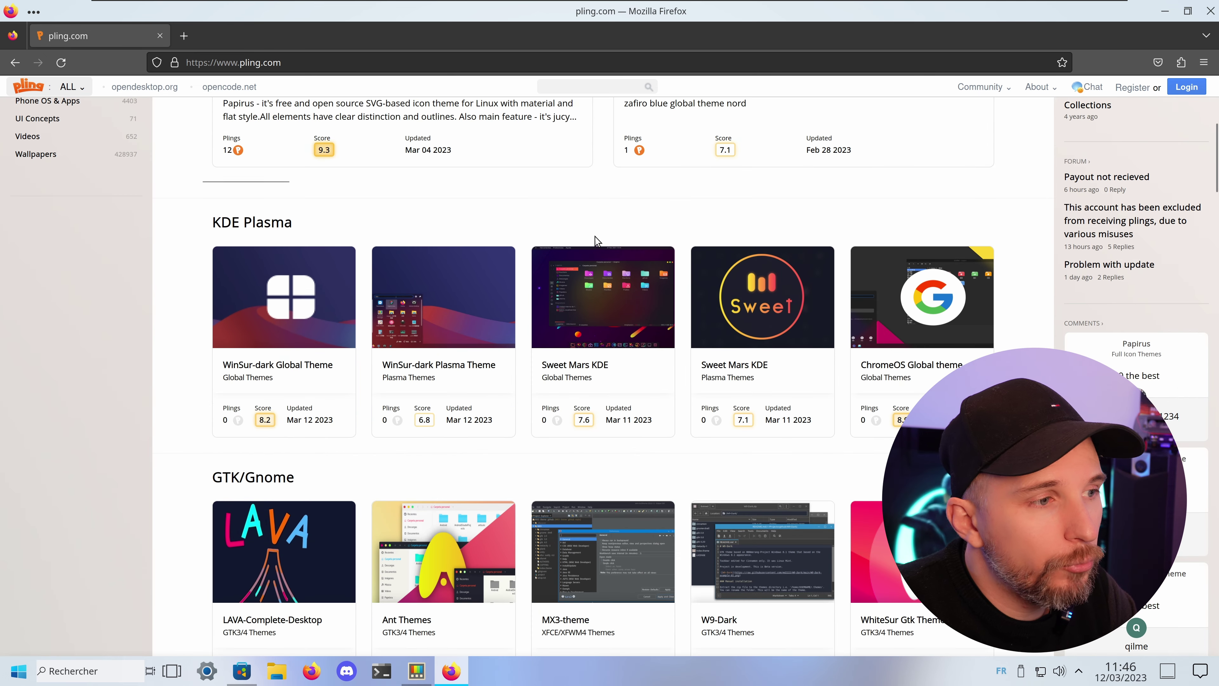
left_click(285, 228)
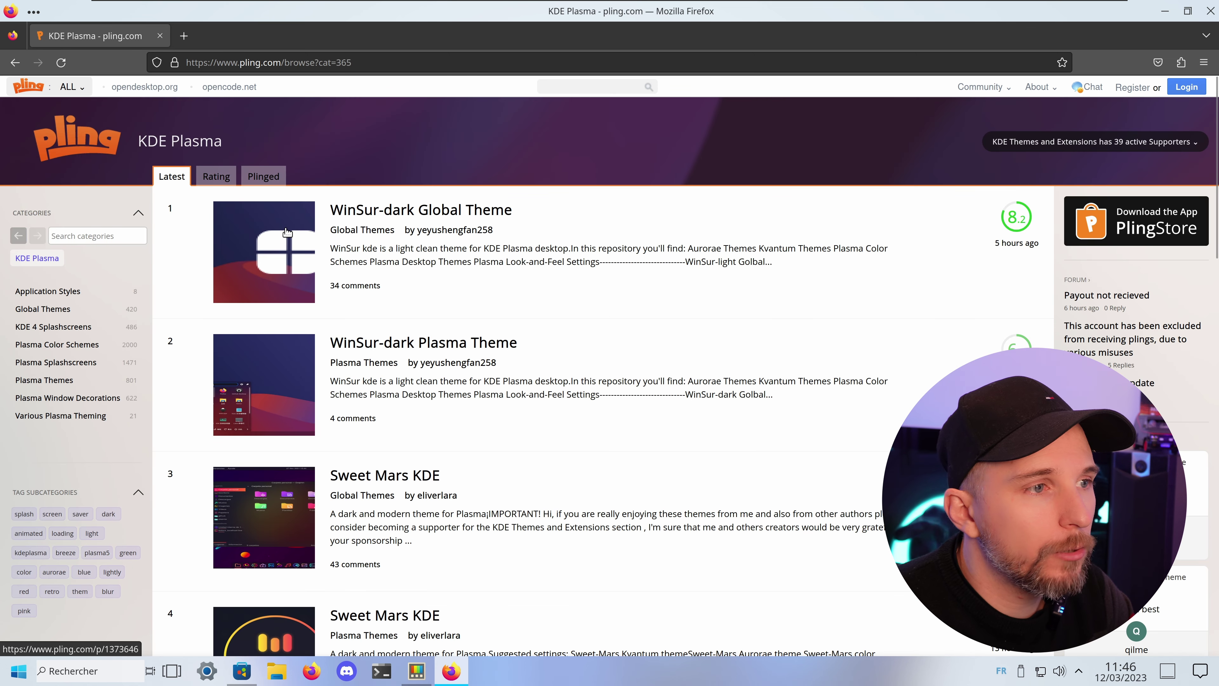
- Sort the KDE Plasma listing by rating and open the We10XOS-dark Global Theme page
left_click(216, 176)
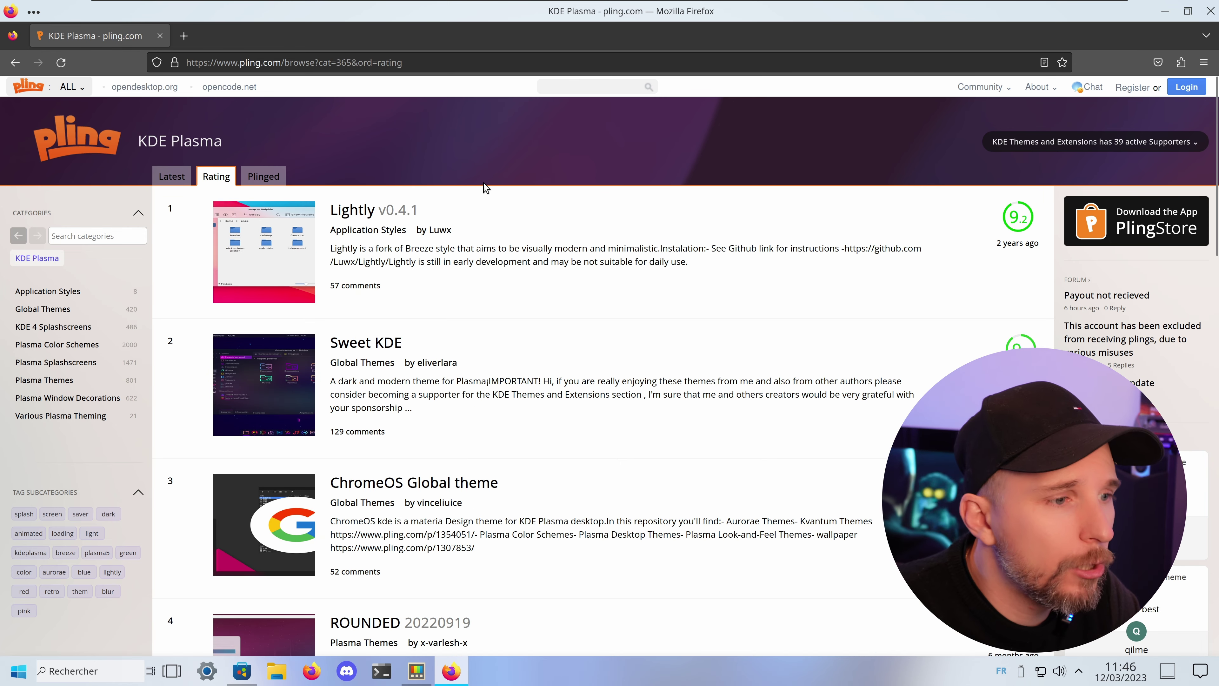
scroll(494, 189, "down", 5)
scroll(501, 196, "down", 8)
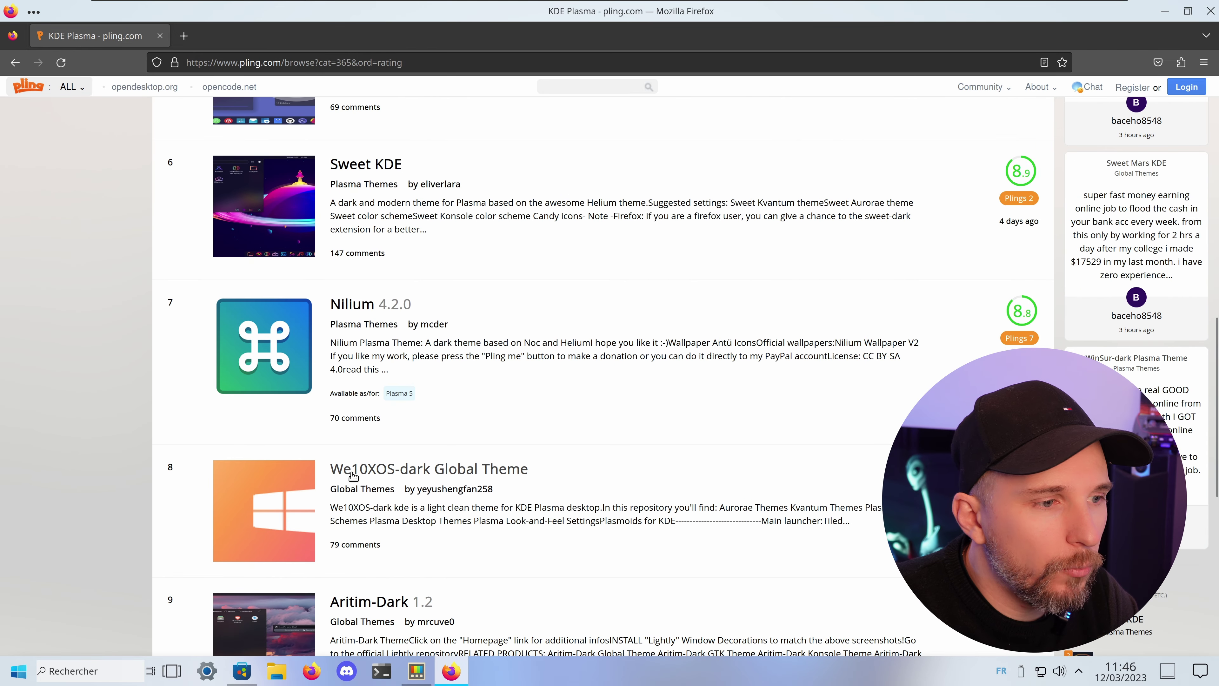
left_click(406, 474)
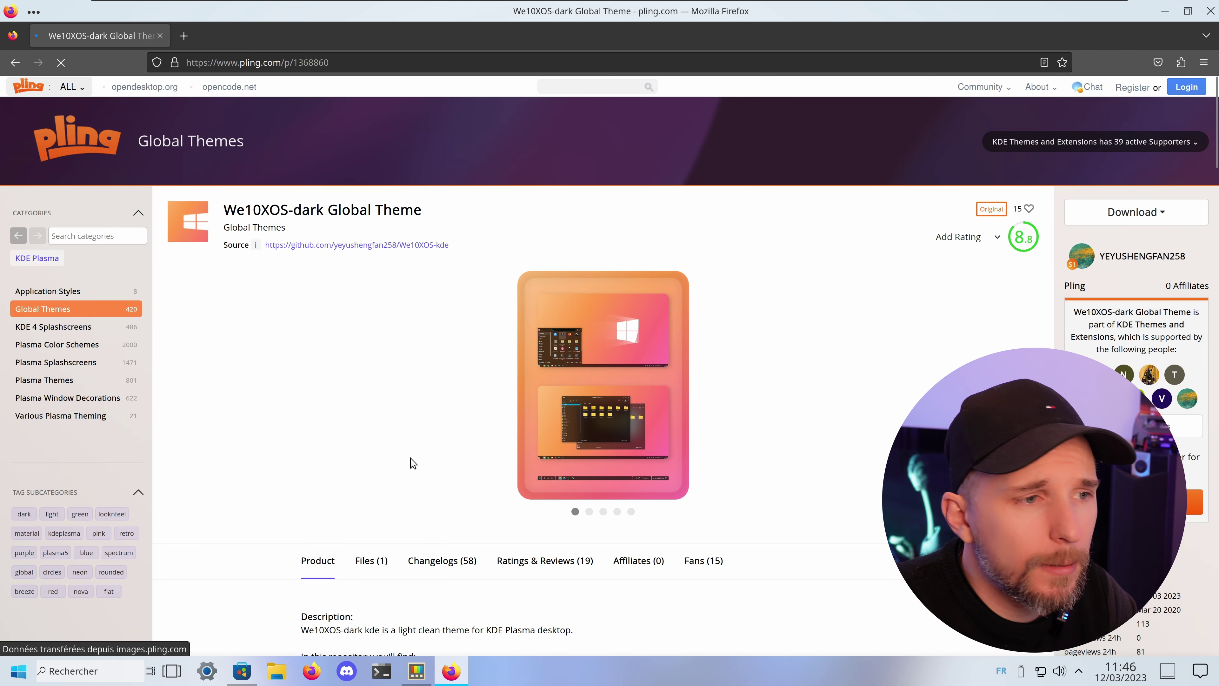
- Find the light variant in the dark theme's description and open the We10XOS-light Global Theme page
scroll(761, 397, "down", 3)
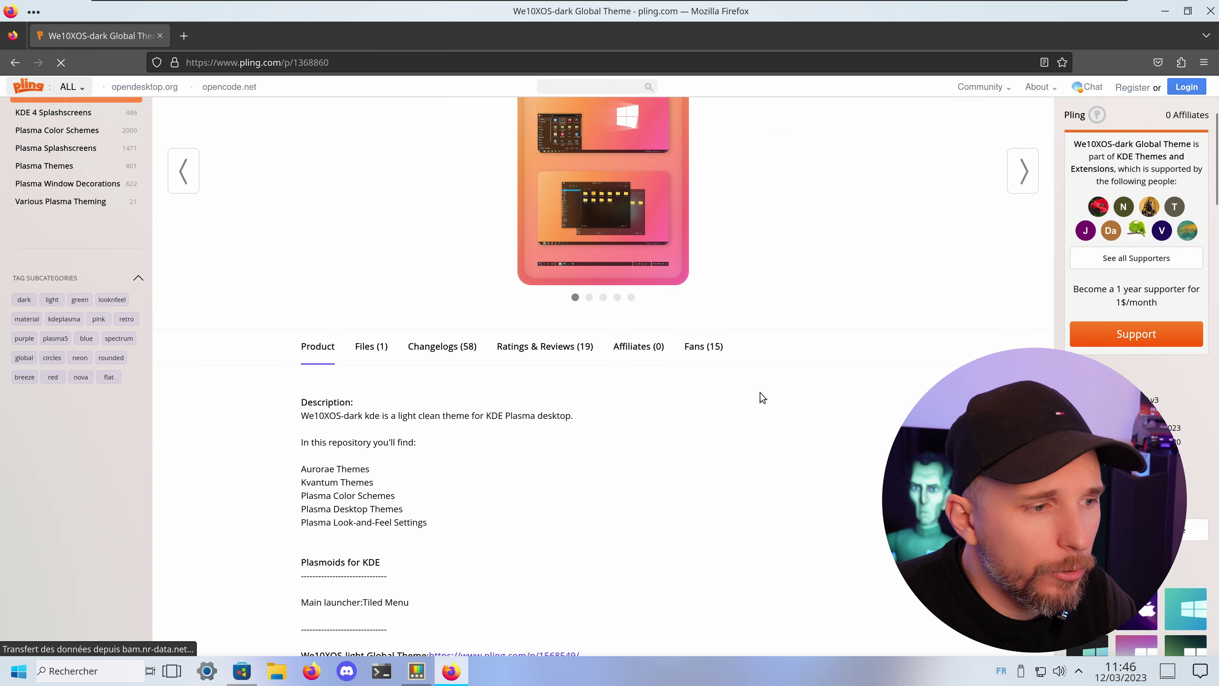
scroll(761, 397, "down", 3)
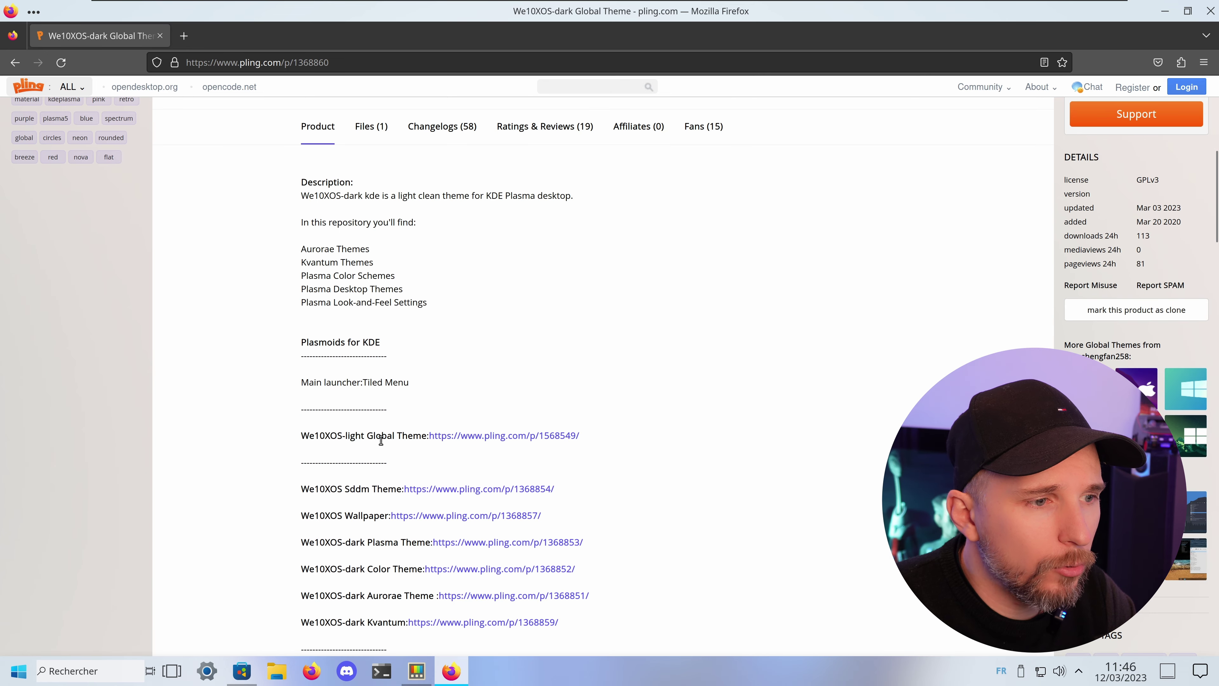
left_click(480, 435)
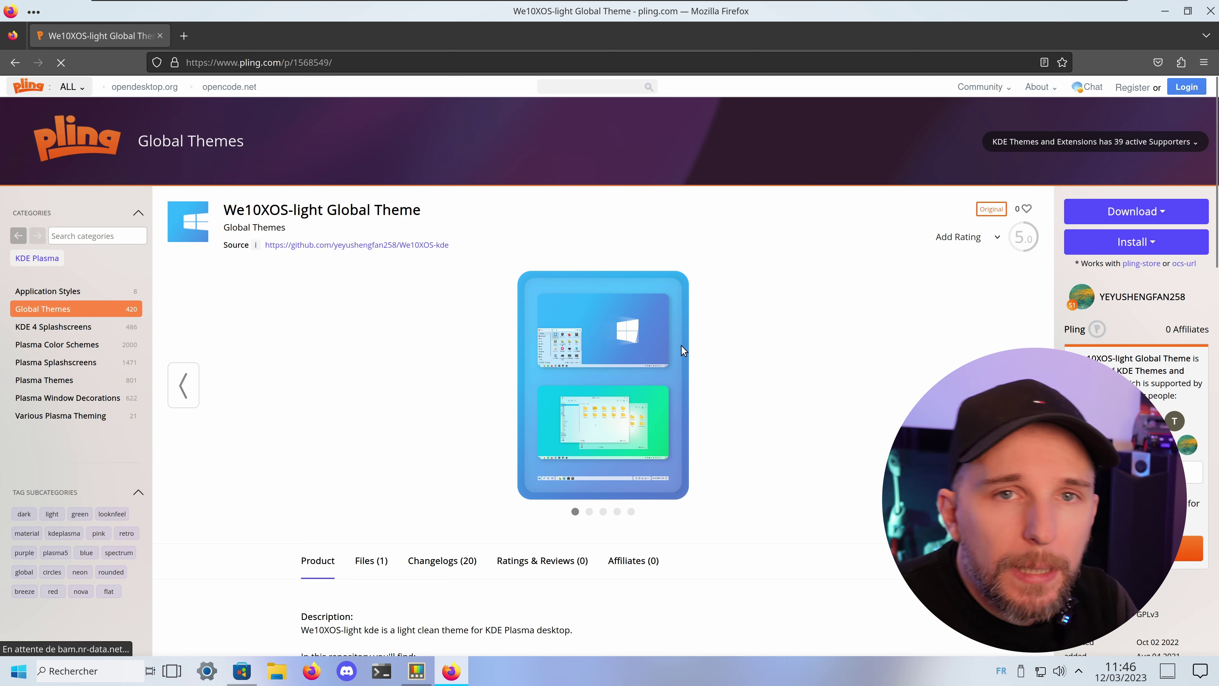
- Review the We10XOS-light Global Theme description and open its linked We10XOS-light Kvantum page
scroll(685, 342, "down", 2)
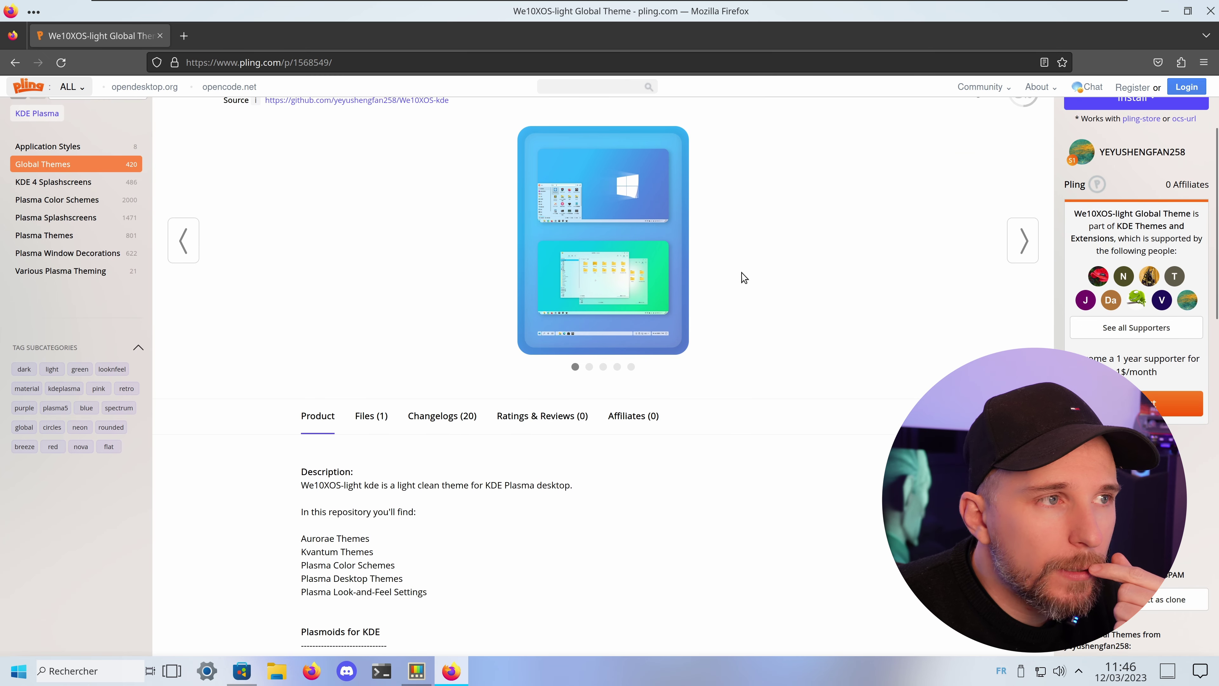
scroll(743, 278, "up", 2)
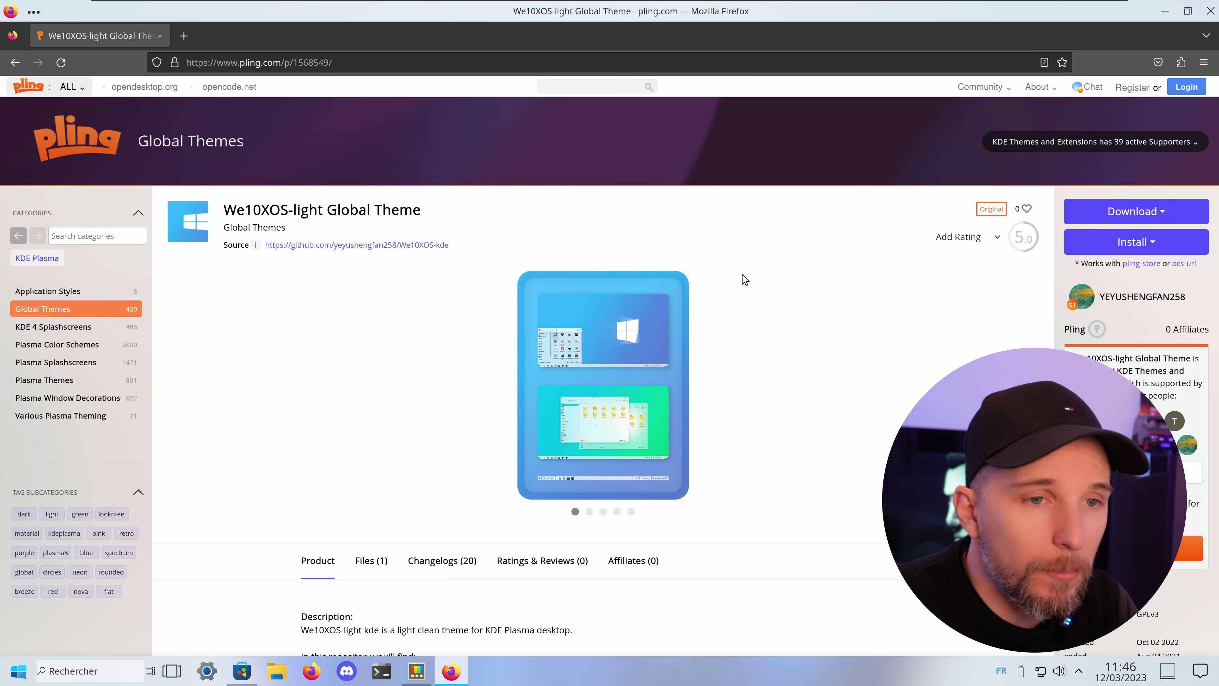
scroll(743, 279, "down", 3)
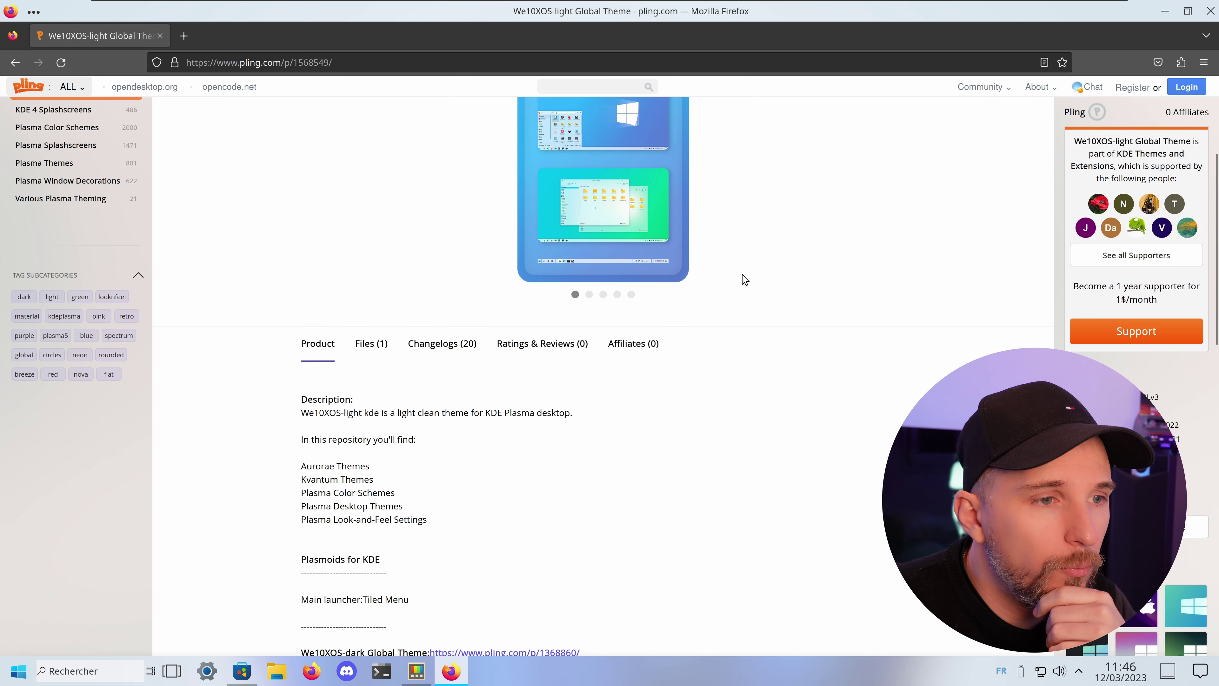
scroll(743, 280, "down", 6)
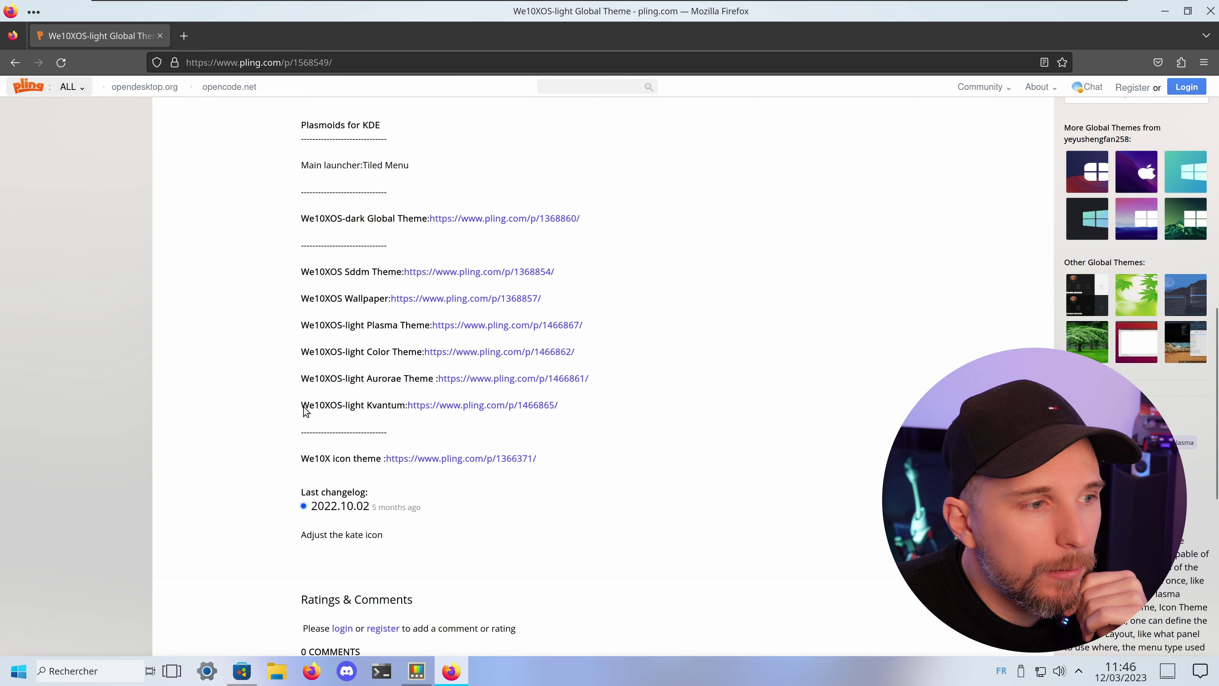
left_click_drag(301, 405, 575, 407)
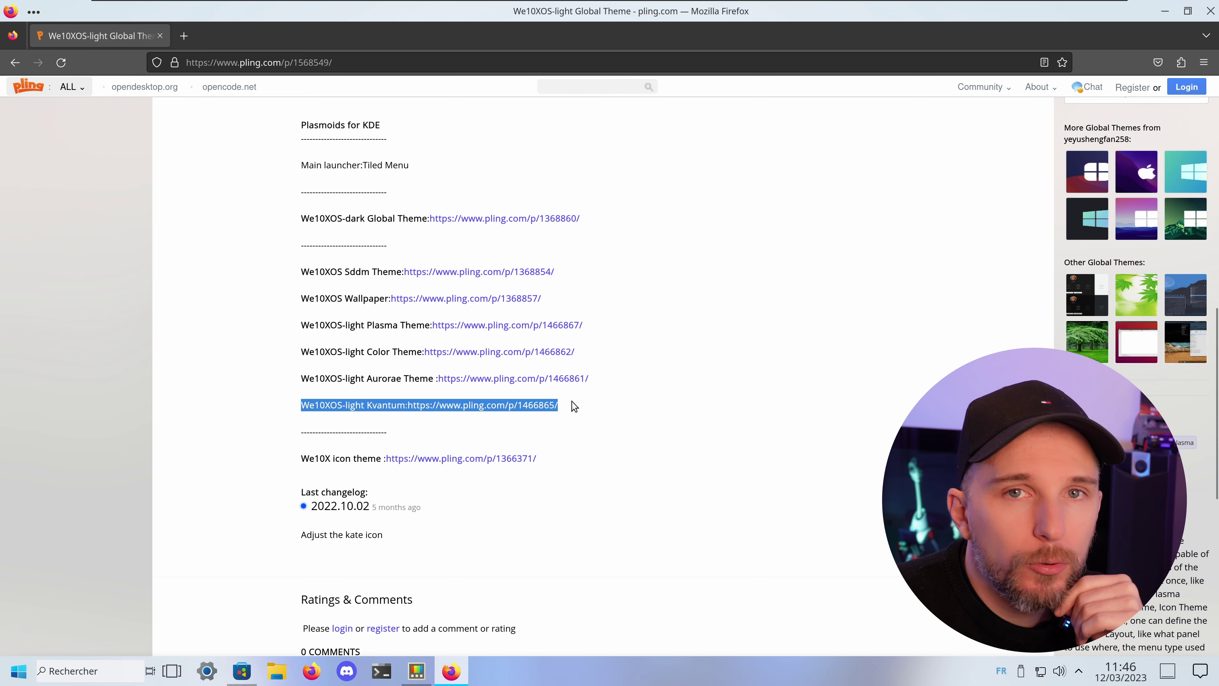
left_click(525, 407)
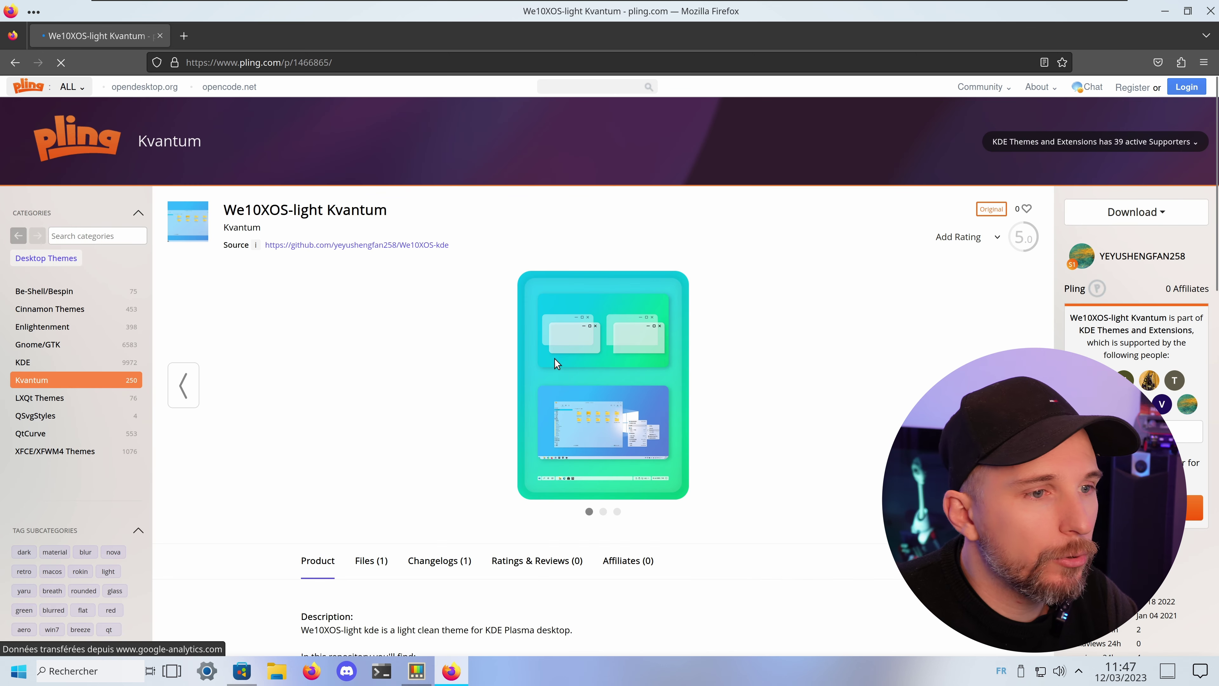
- Download We10XOS-light.zip from the We10XOS-light Kvantum page
scroll(727, 348, "down", 2)
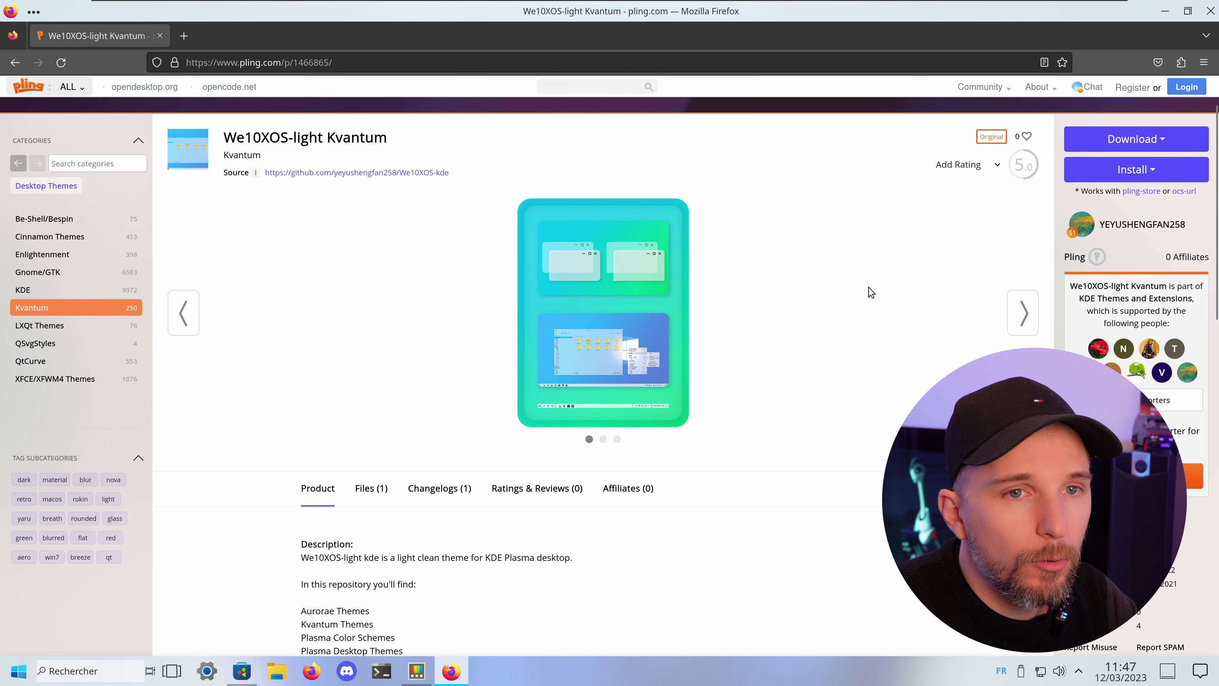
left_click(1129, 149)
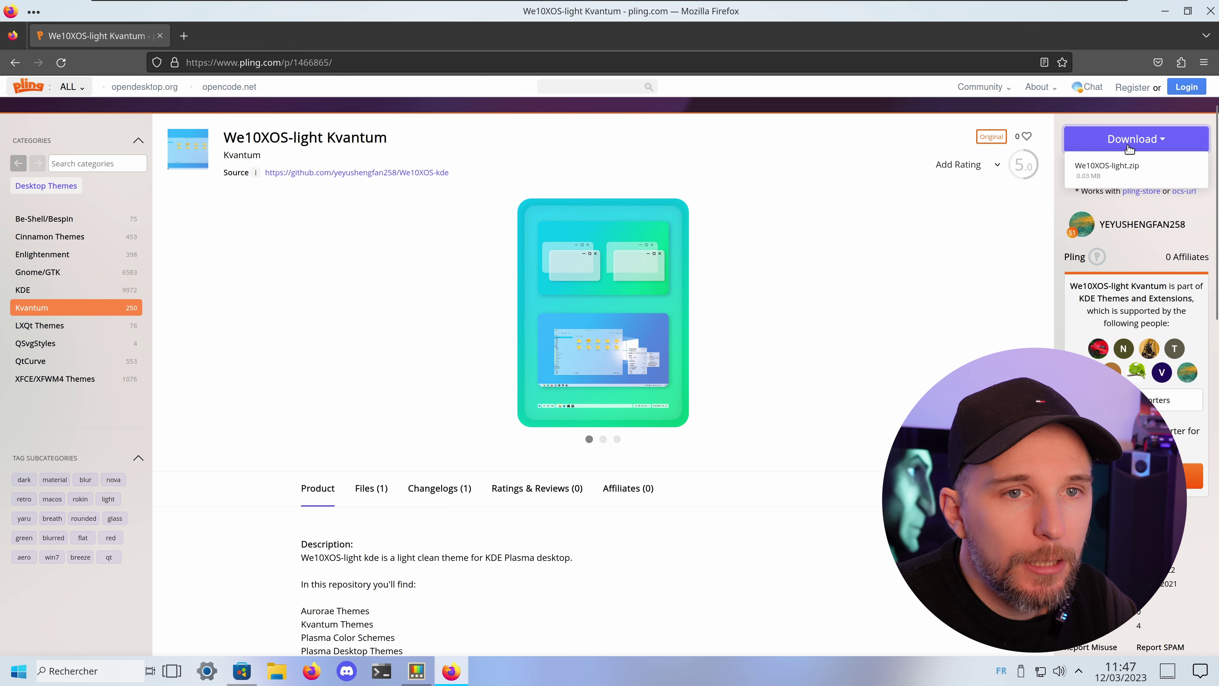
left_click(1115, 167)
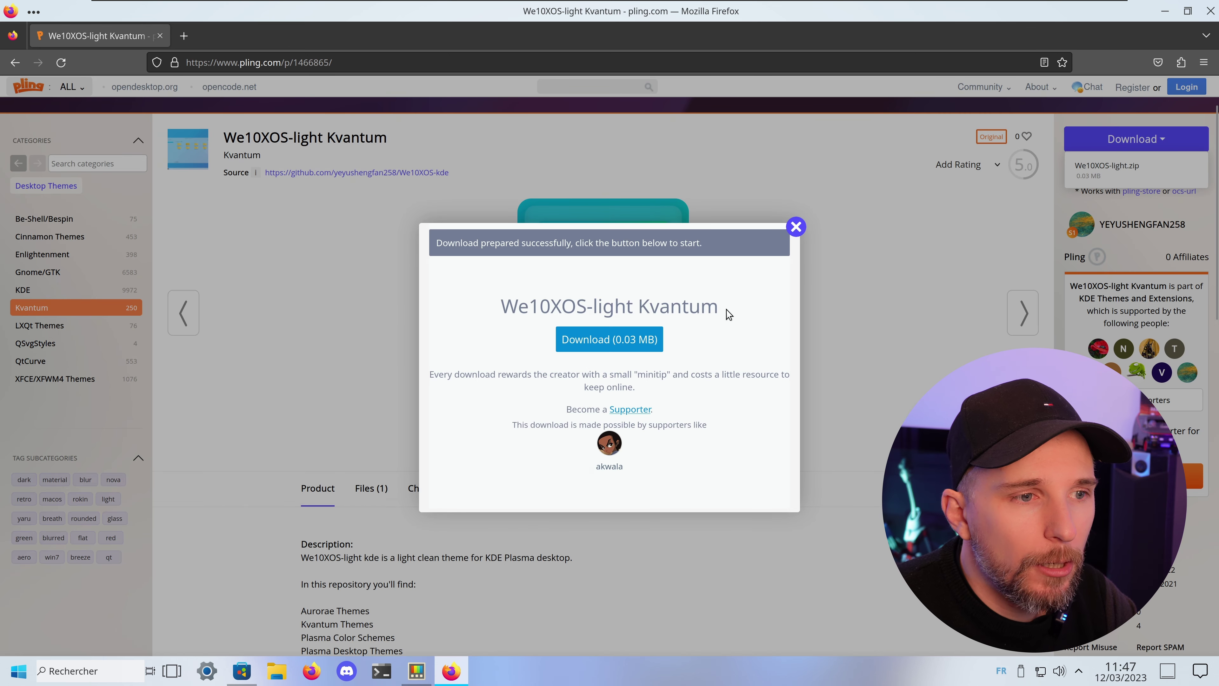
left_click(630, 336)
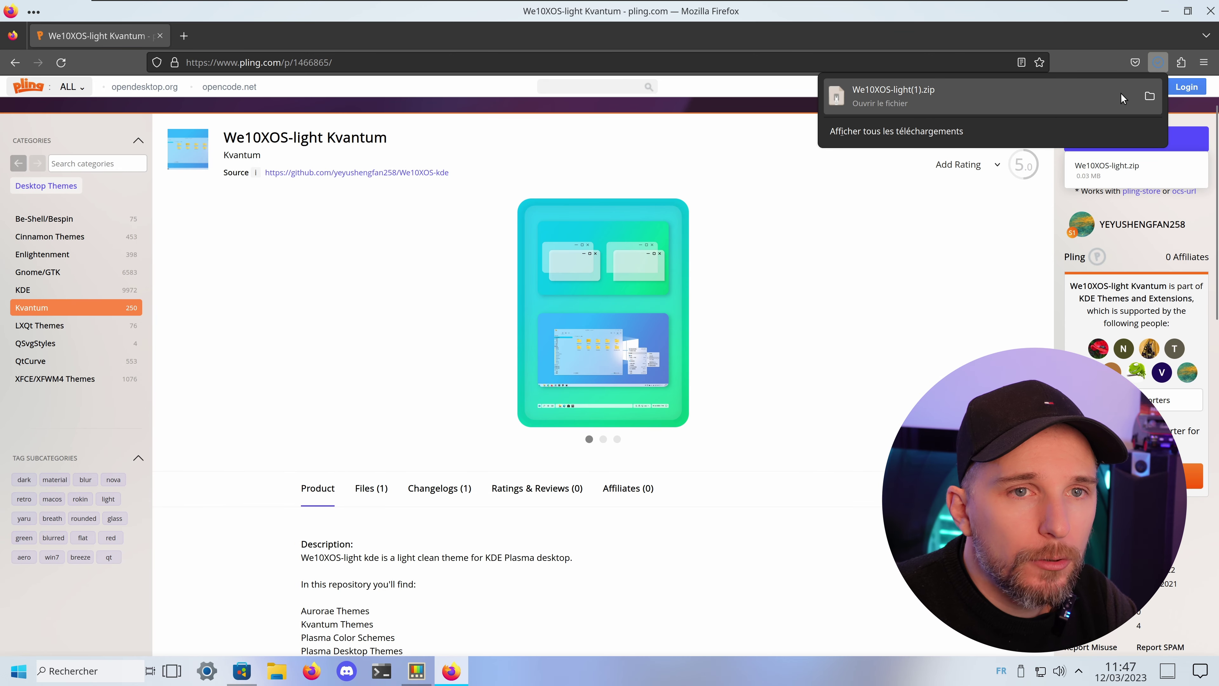
- Show the download in its folder, extract We10XOS-light(1).zip there, and close the file manager and Firefox
left_click(1149, 96)
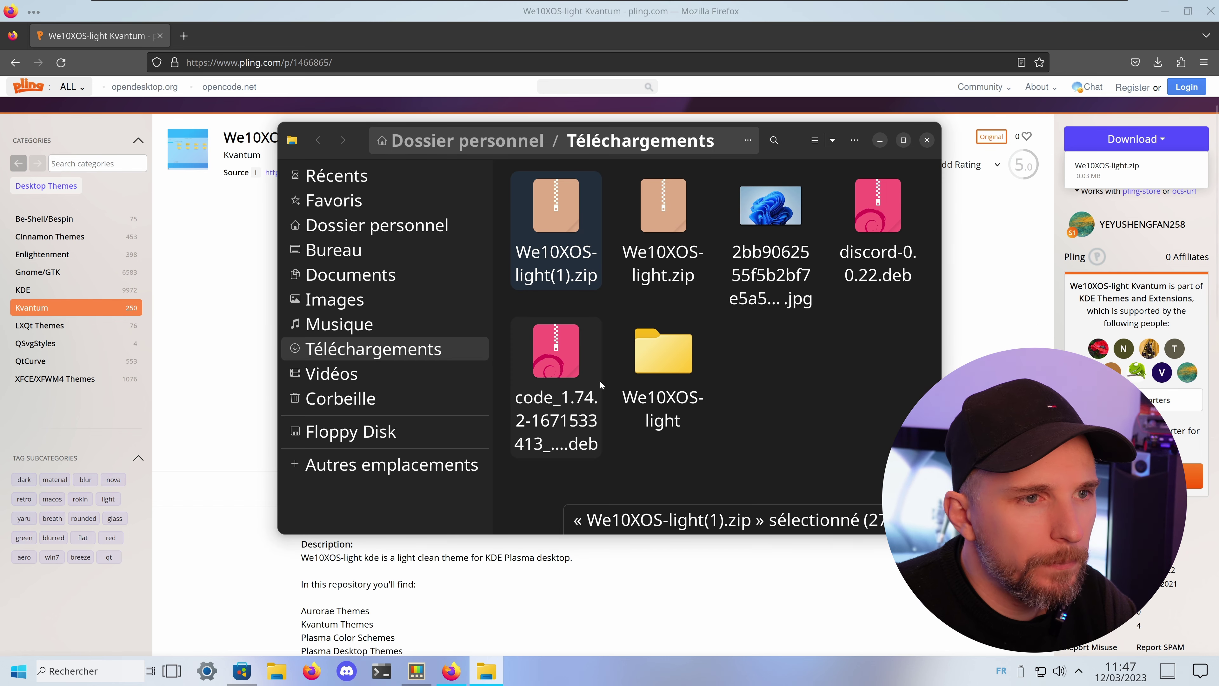
right_click(556, 221)
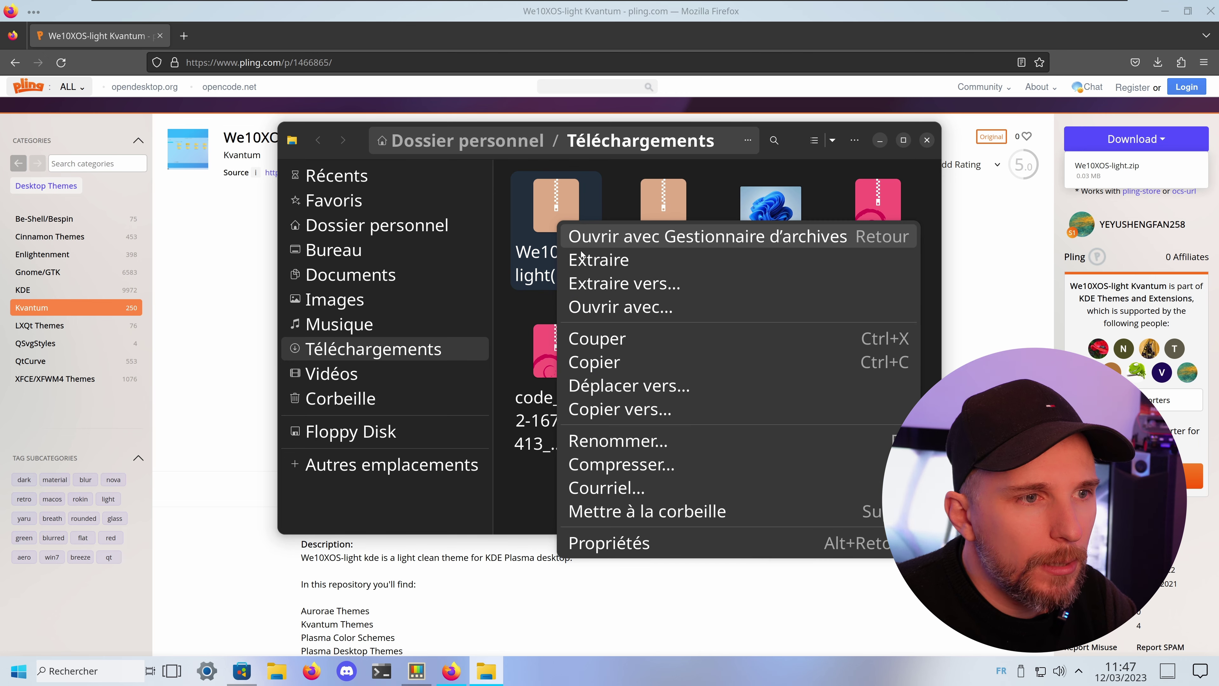
left_click(586, 260)
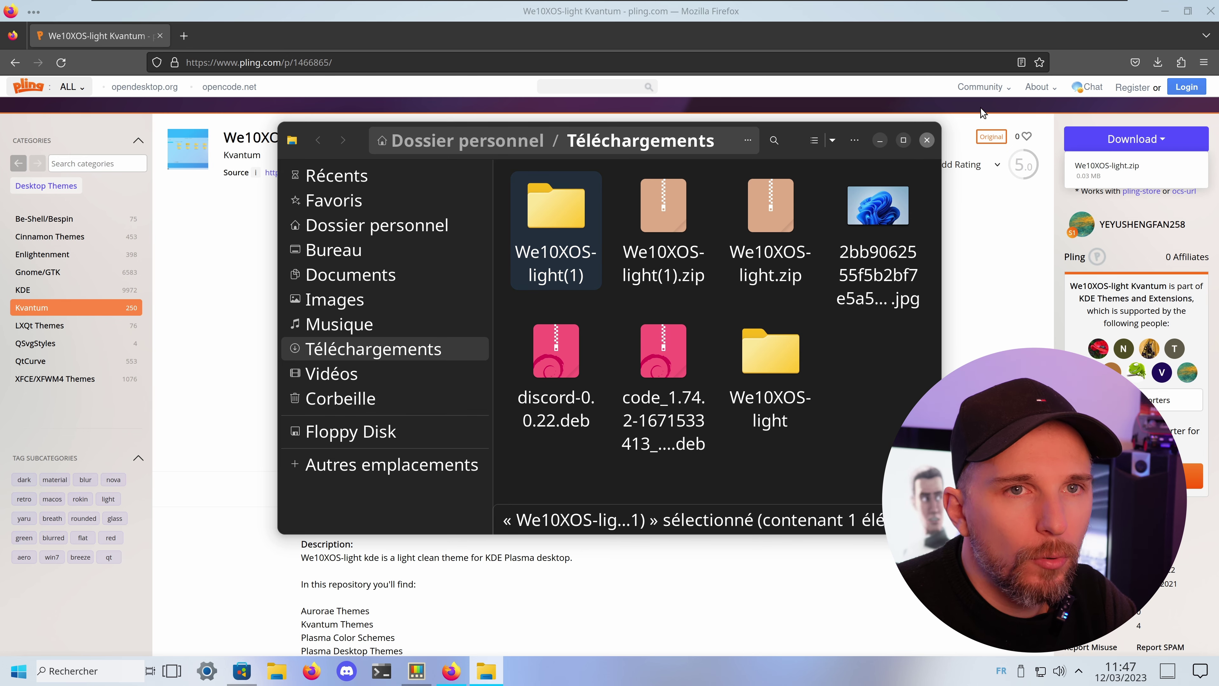
left_click(928, 140)
key("Num_Lock")
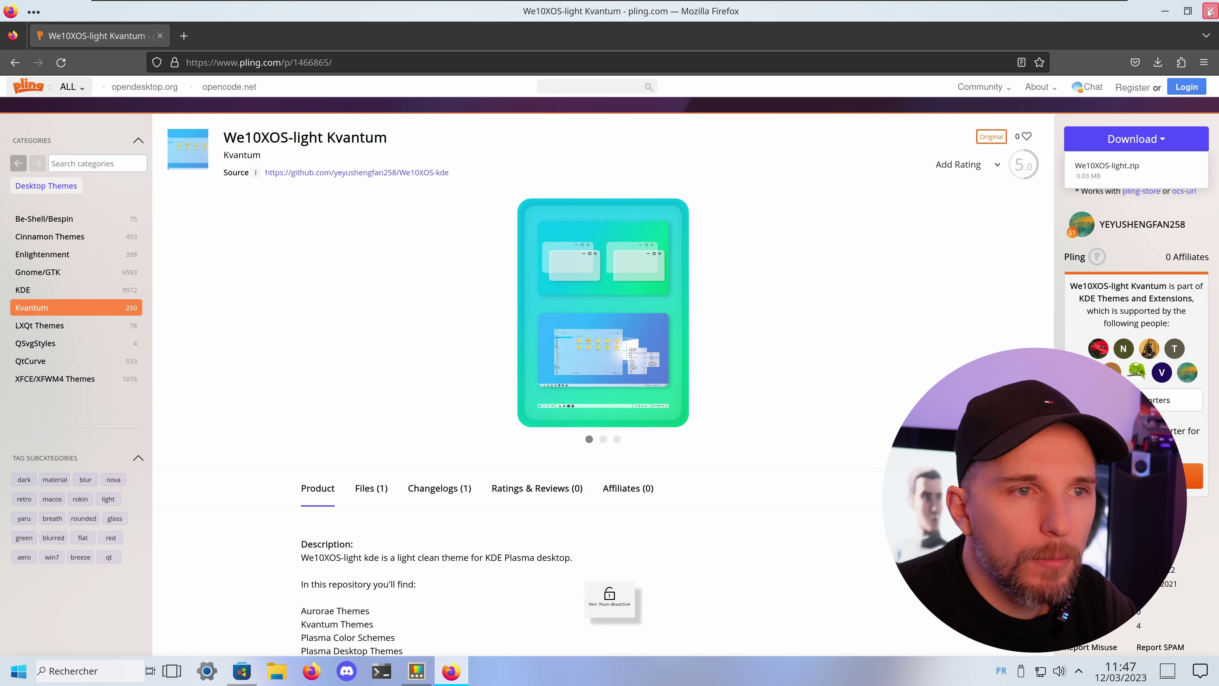
left_click(1207, 11)
- Switch to Kvantum Manager and install the theme from Téléchargements/We10XOS-light(1)/We10XOS-light, overwriting the existing copy
left_click(416, 671)
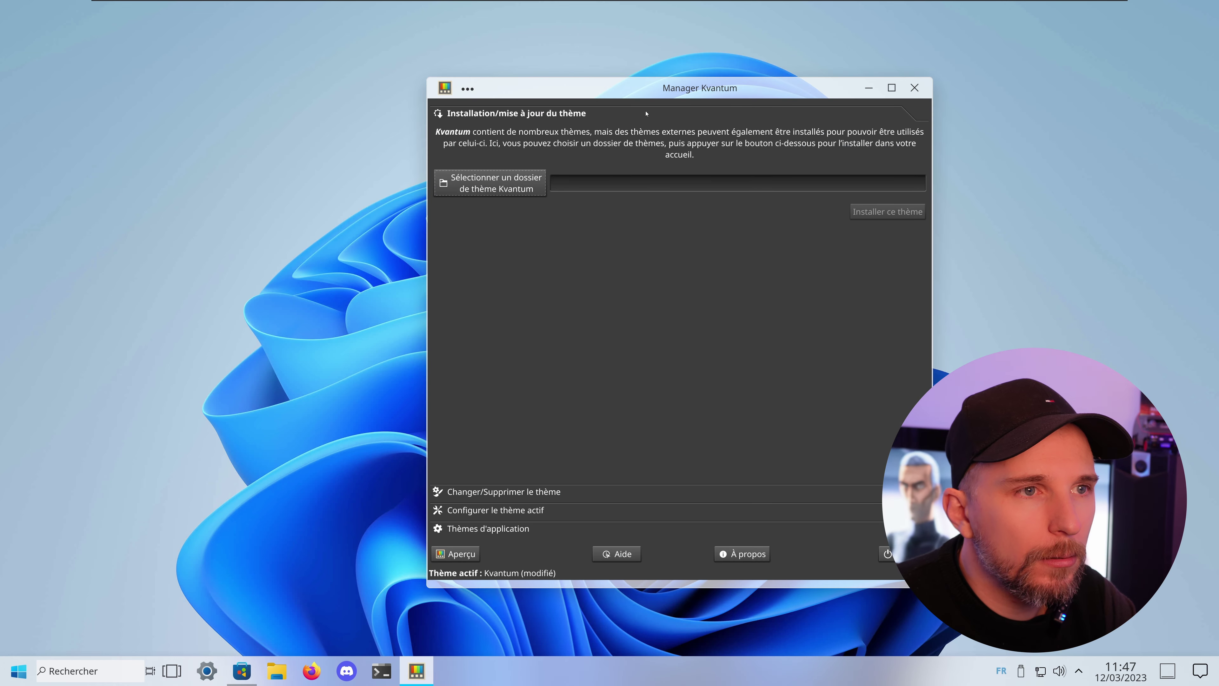
left_click_drag(721, 91, 696, 90)
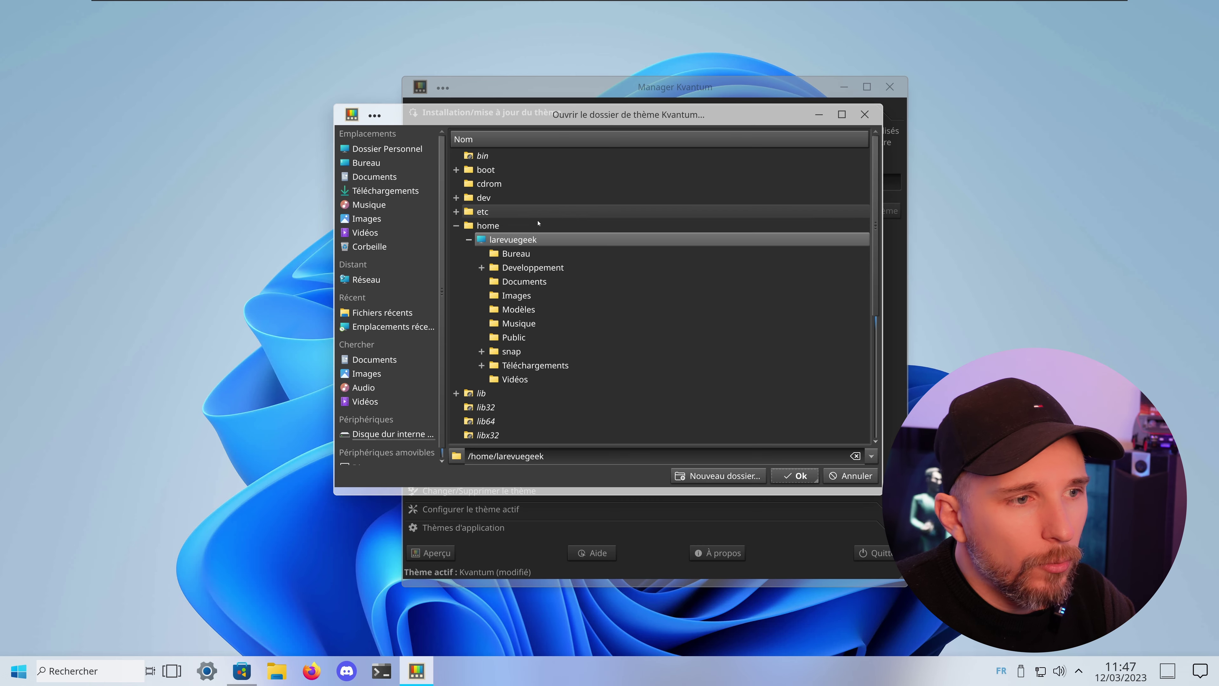
left_click(531, 366)
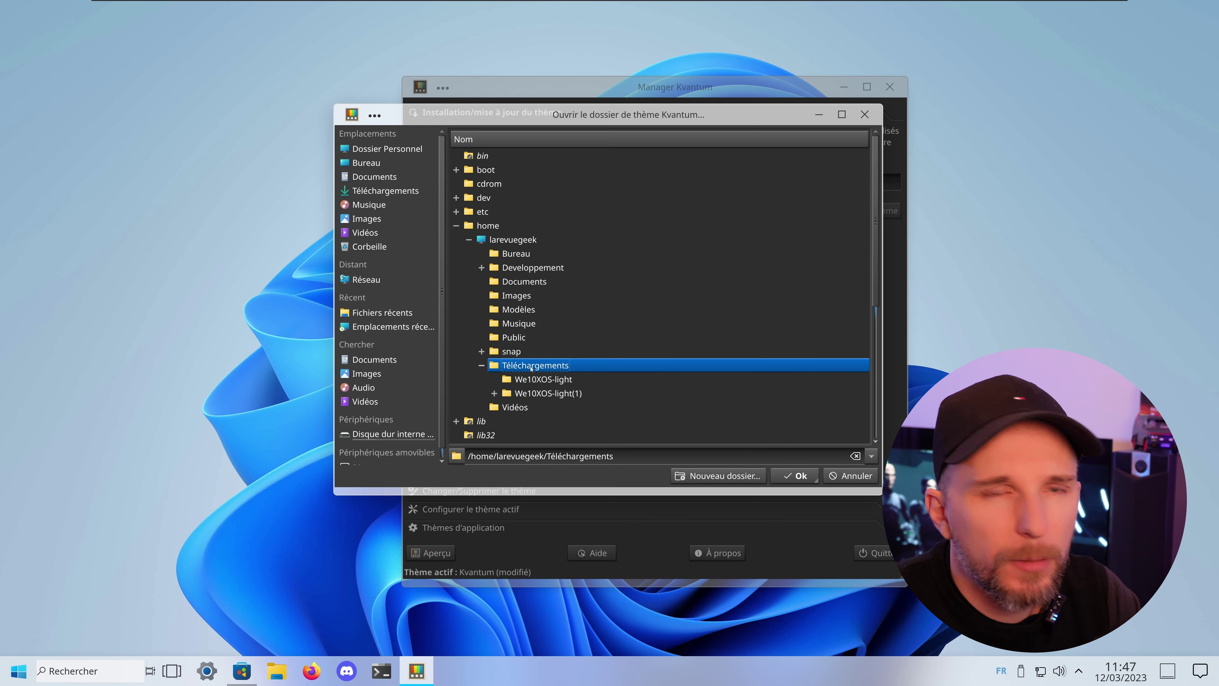
left_click(545, 394)
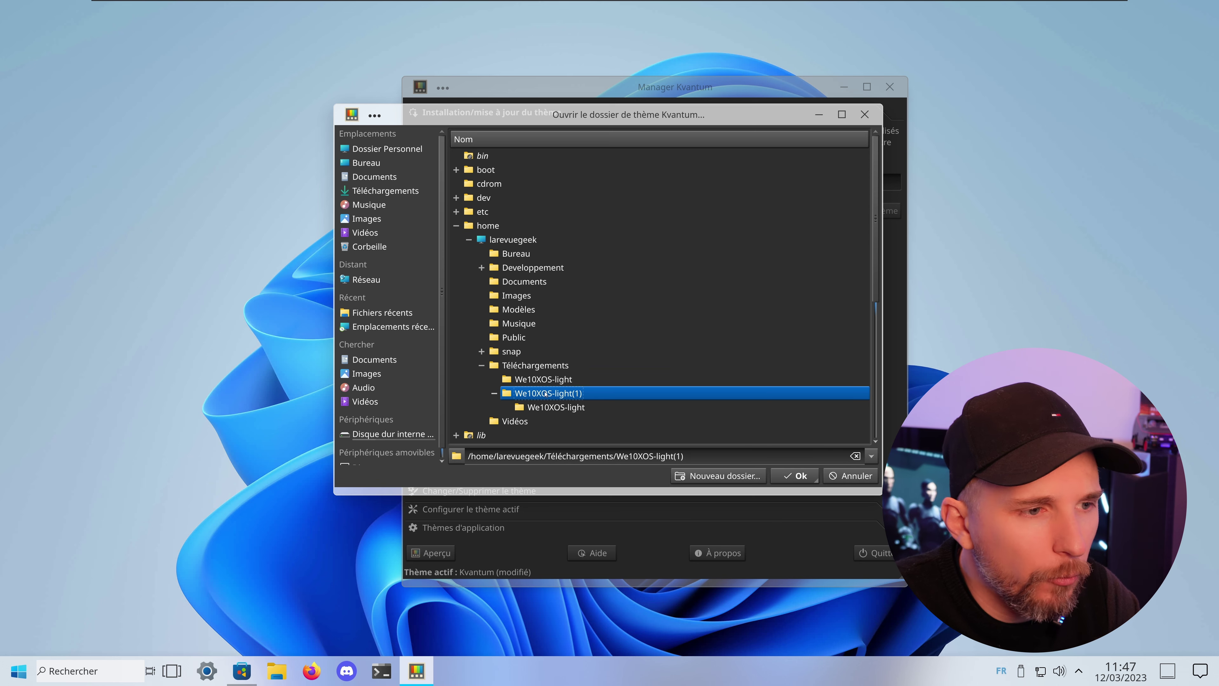
left_click(567, 408)
left_click(796, 477)
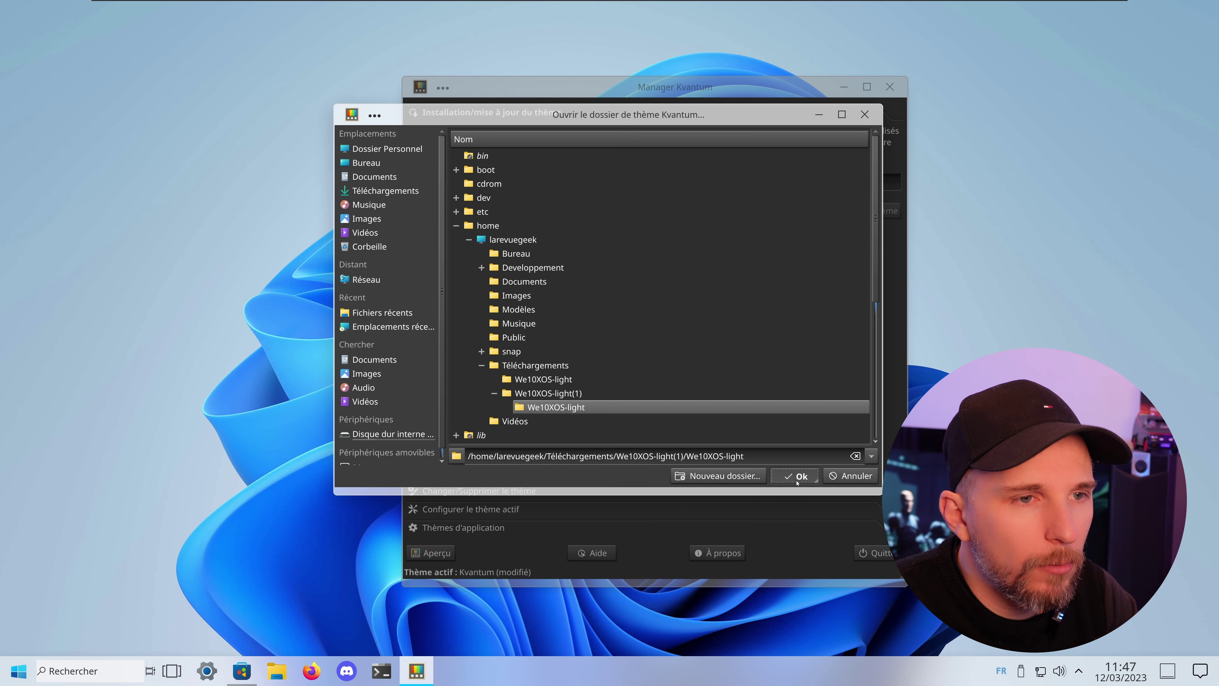
left_click(852, 211)
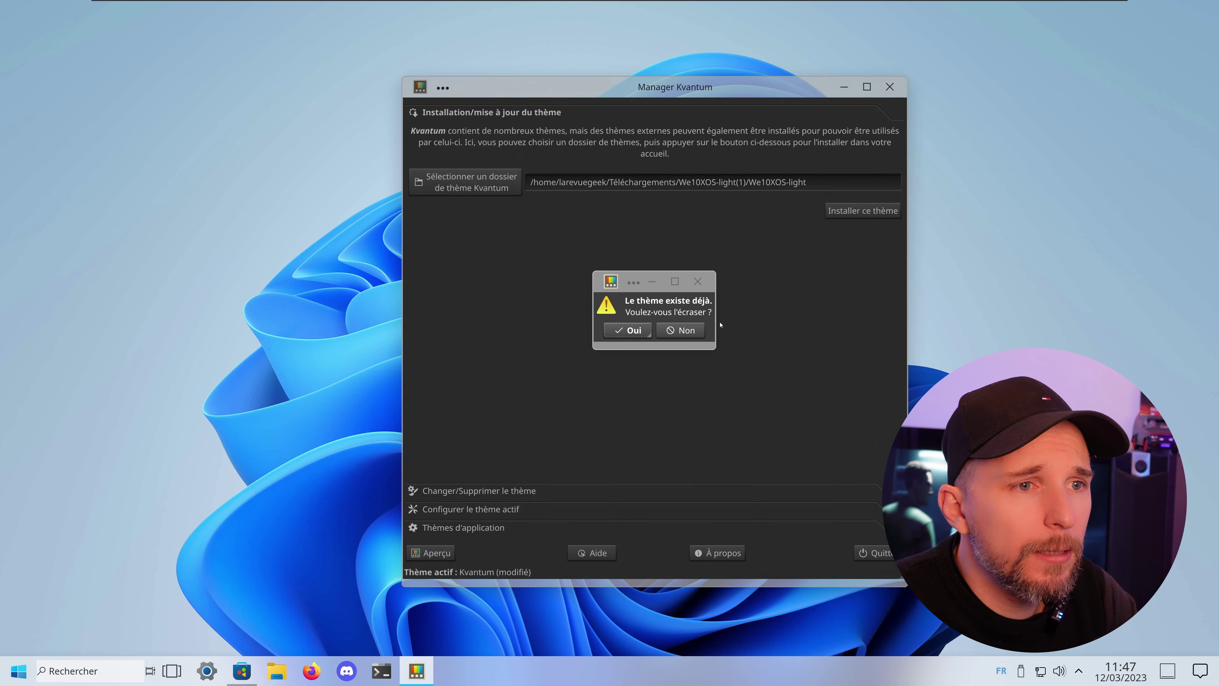
left_click(634, 331)
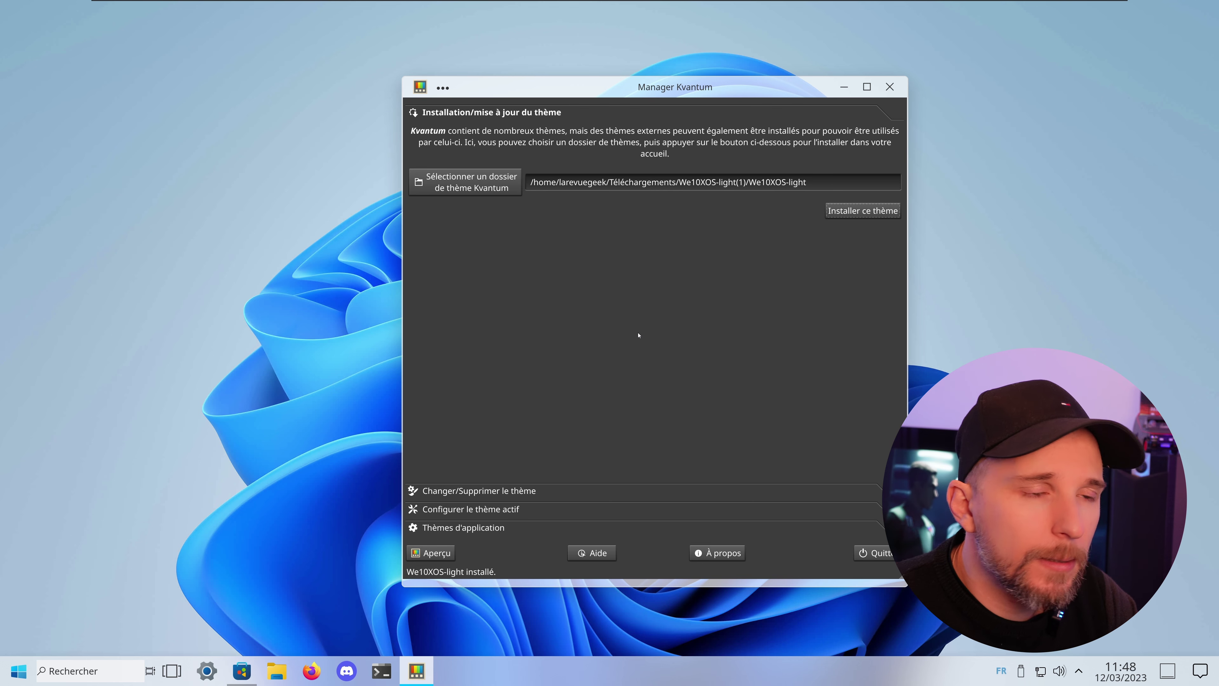
- Select We10XOS-light as the Kvantum theme and apply it
left_click(503, 491)
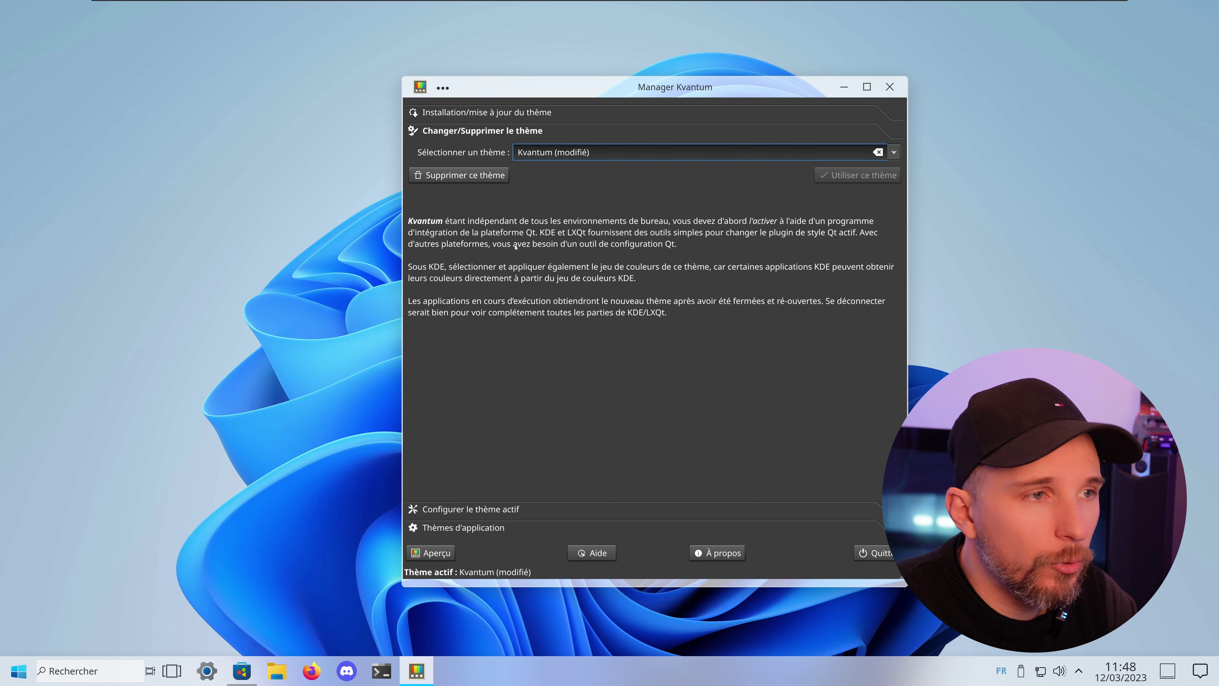
left_click(894, 152)
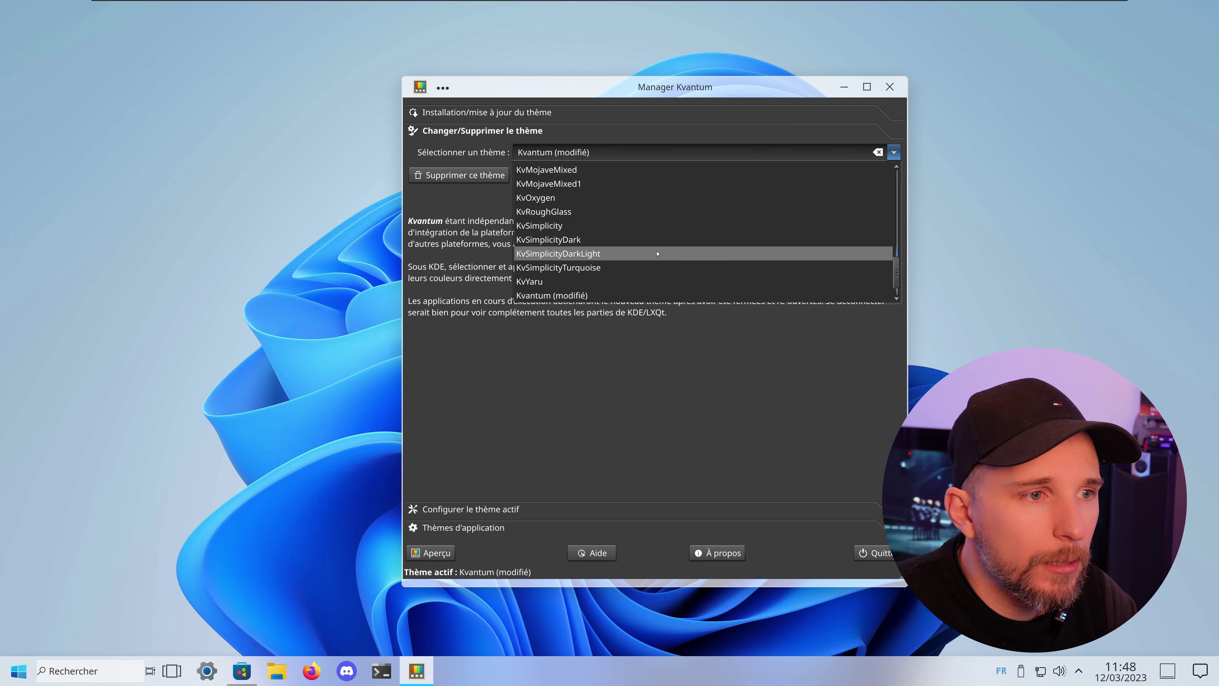
scroll(610, 269, "down", 1)
left_click(609, 296)
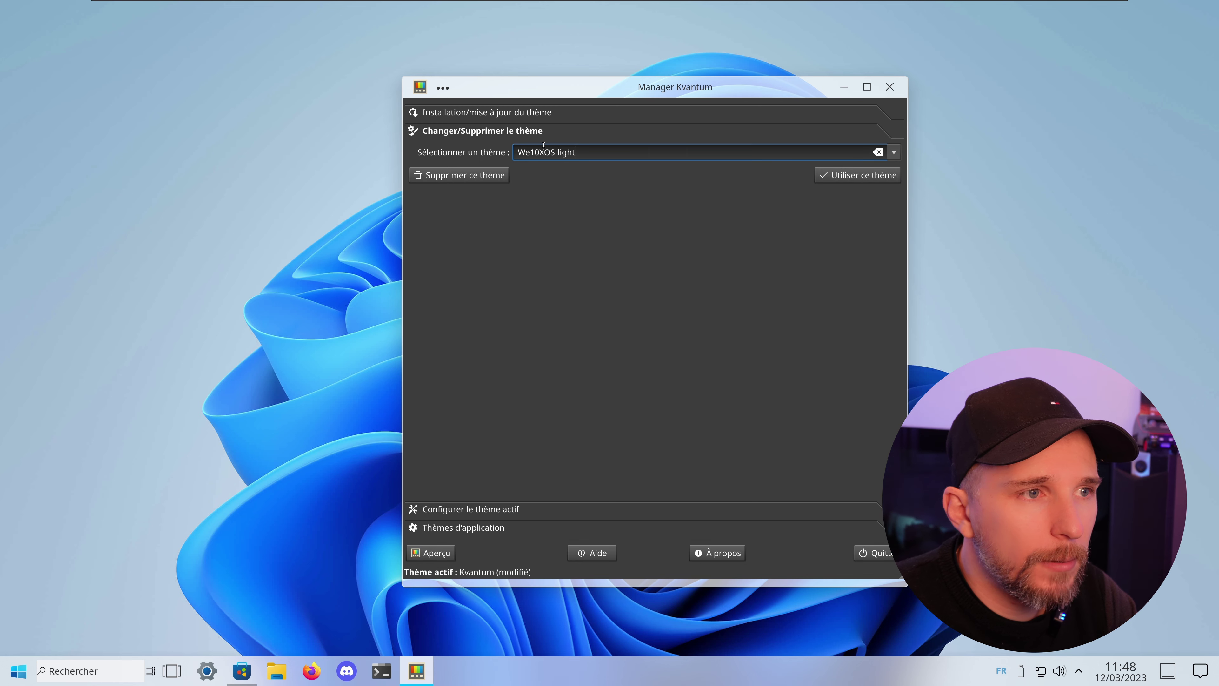
left_click(821, 176)
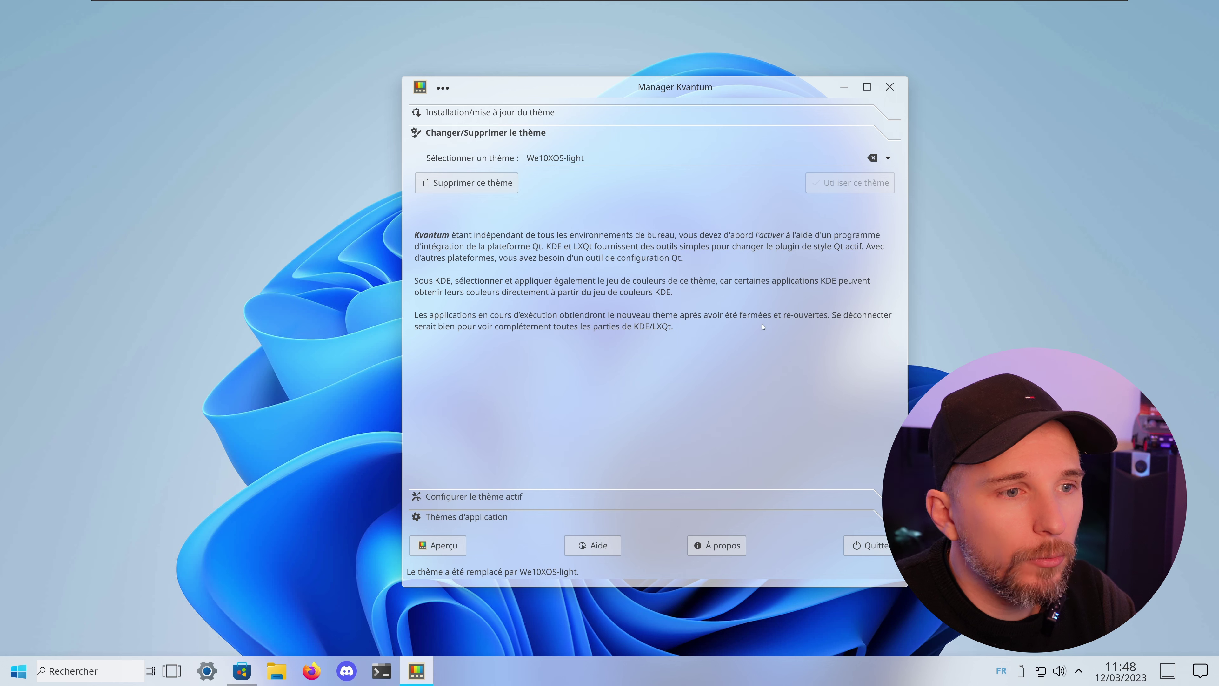
- Examine the active theme's configuration, covering the hacks, compositing and general appearance, and sizes and delays settings
left_click(523, 497)
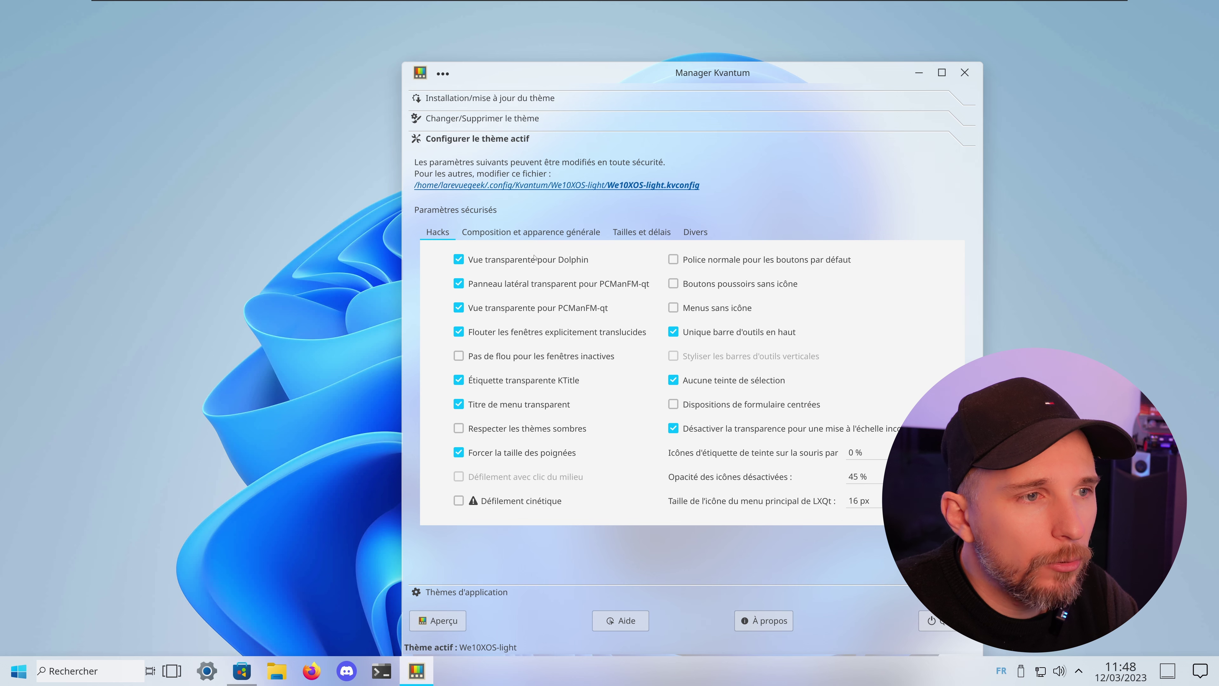
left_click(539, 233)
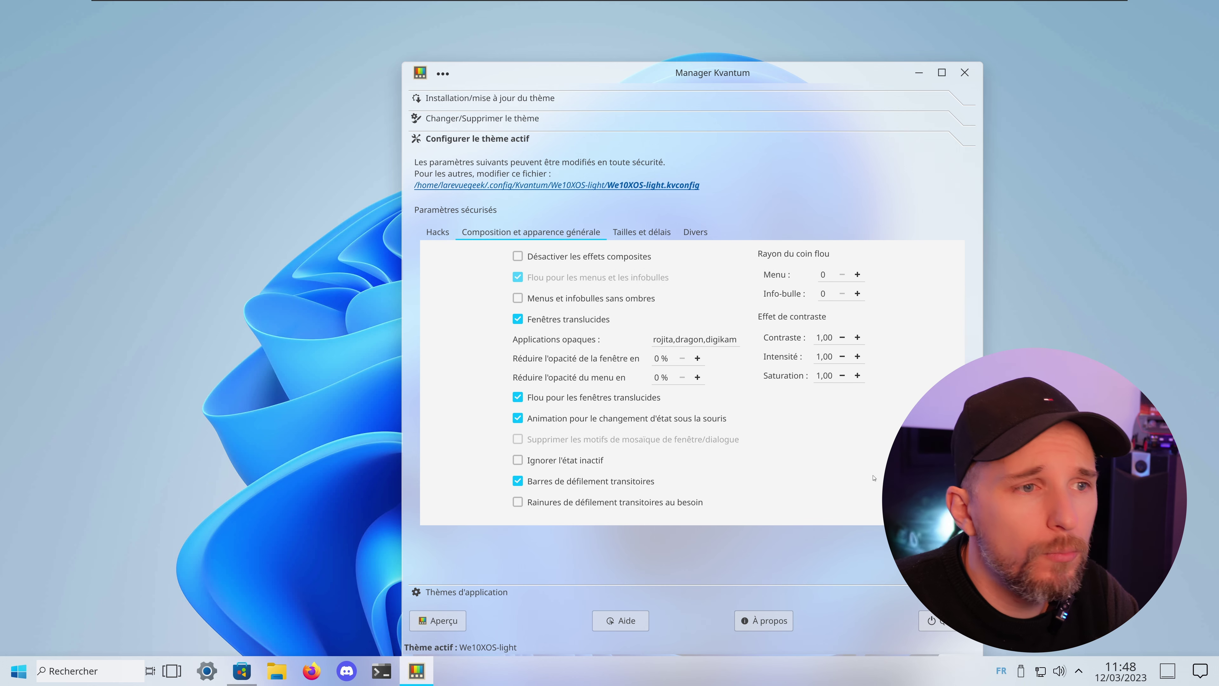
left_click(642, 232)
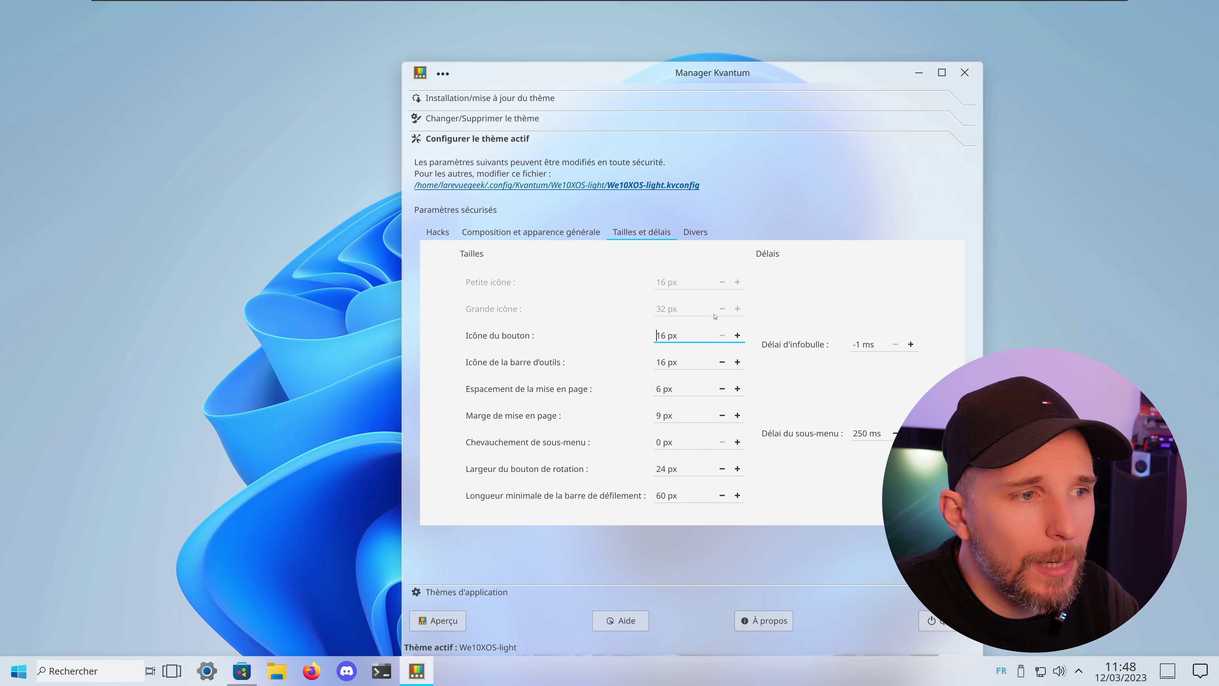
left_click(531, 232)
left_click(437, 232)
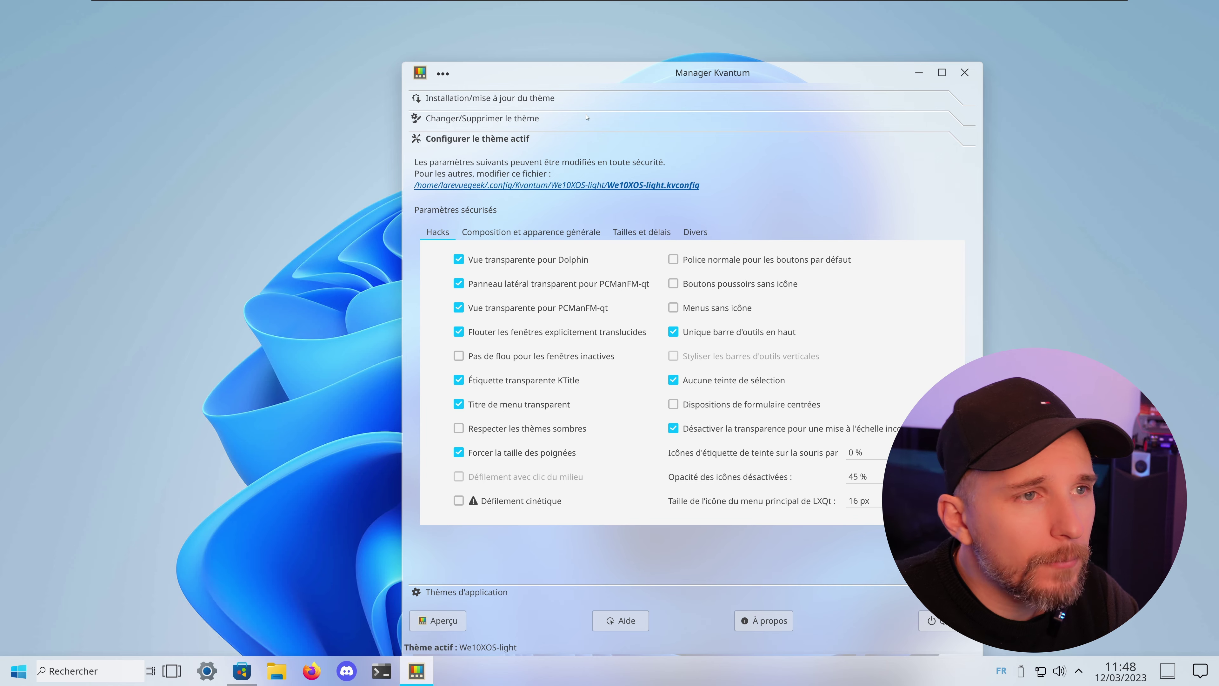
- Quit Kvantum Manager, apply kvantum as the application style in the system settings' appearance section, and close the settings
left_click_drag(620, 76, 588, 40)
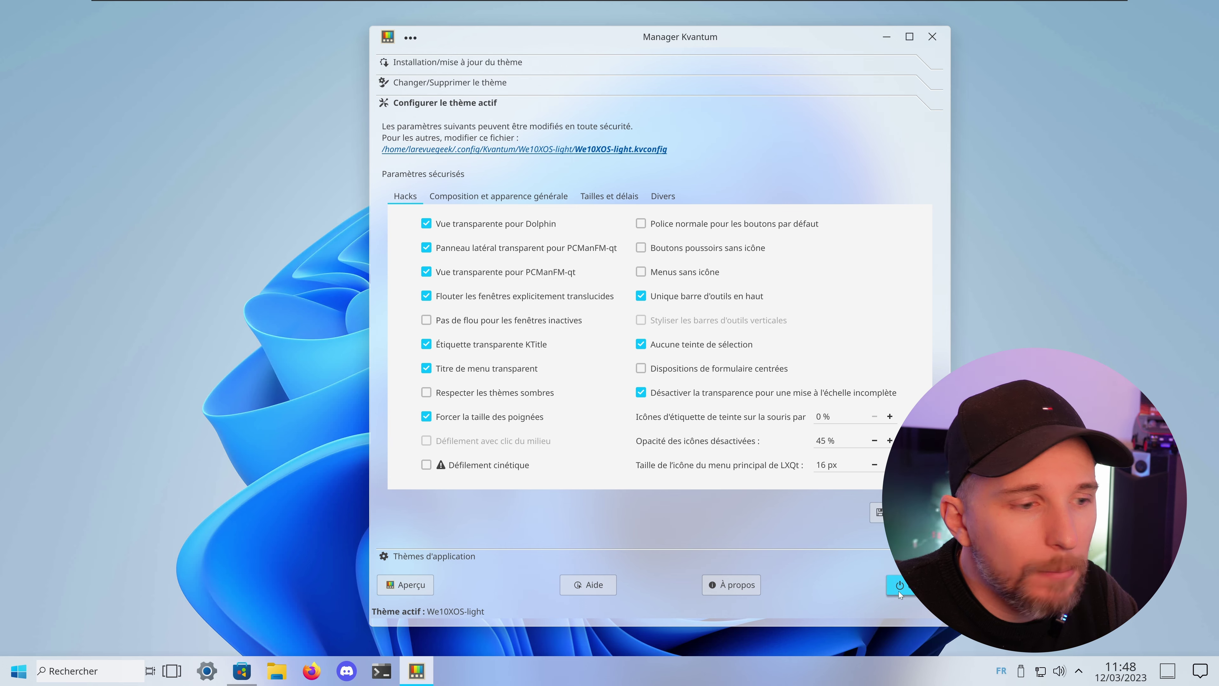
left_click(899, 585)
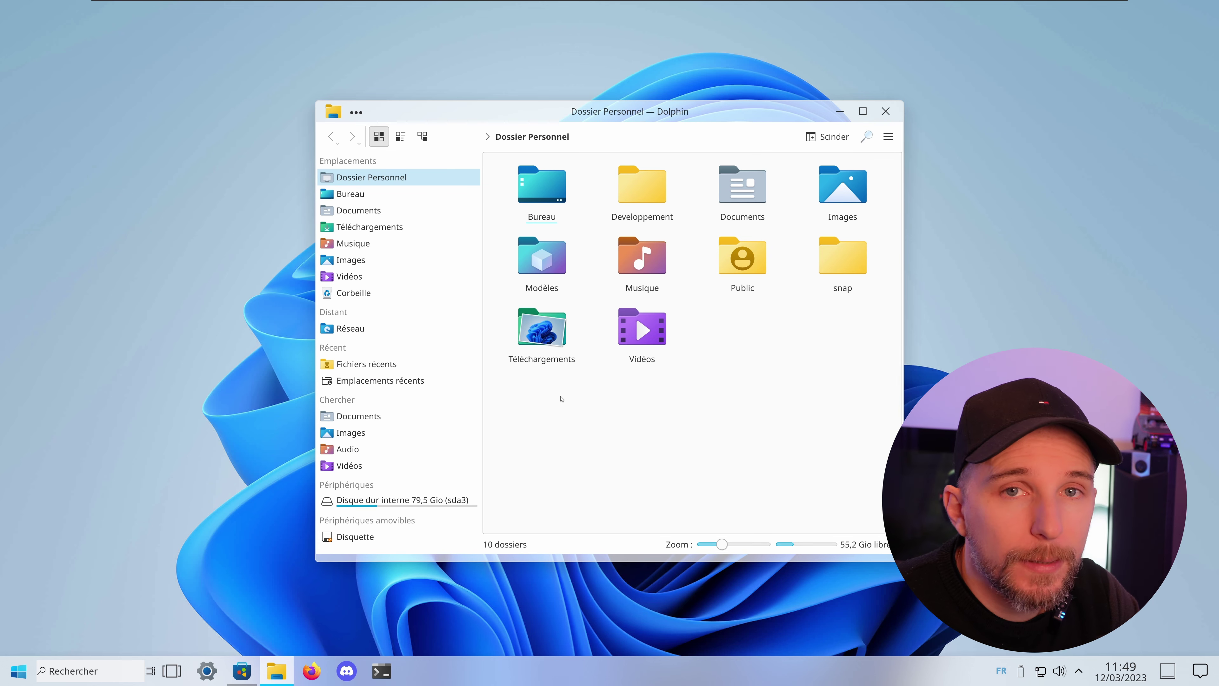
left_click(210, 669)
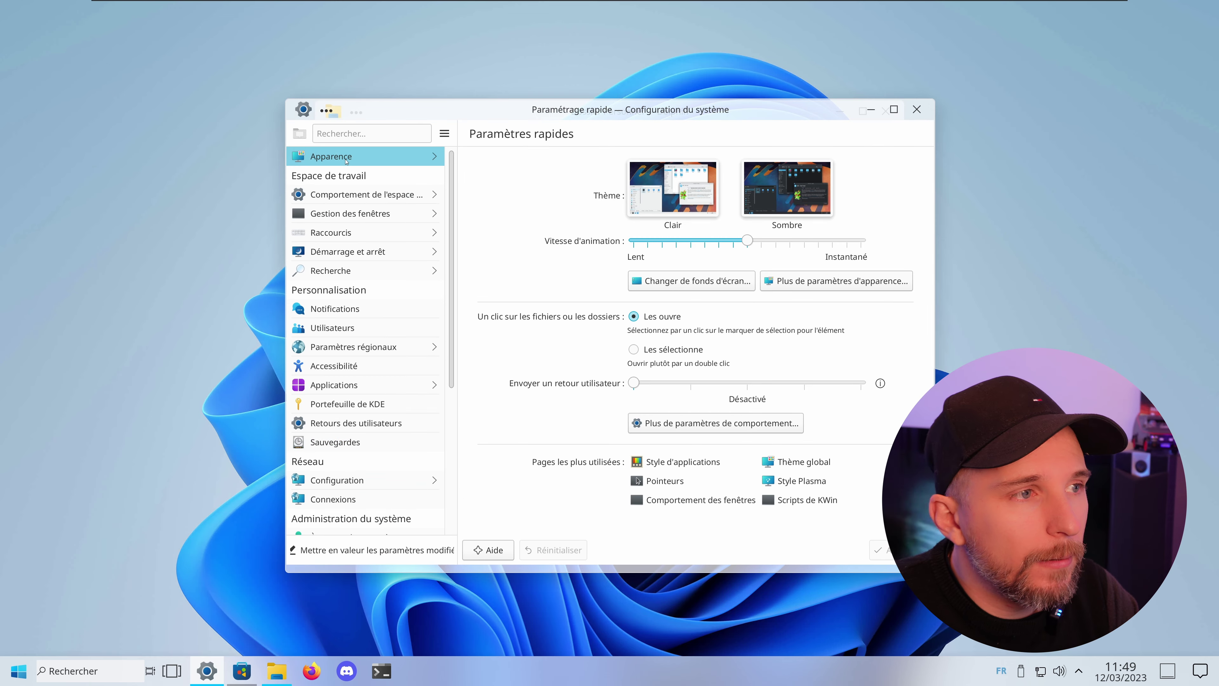
left_click(346, 159)
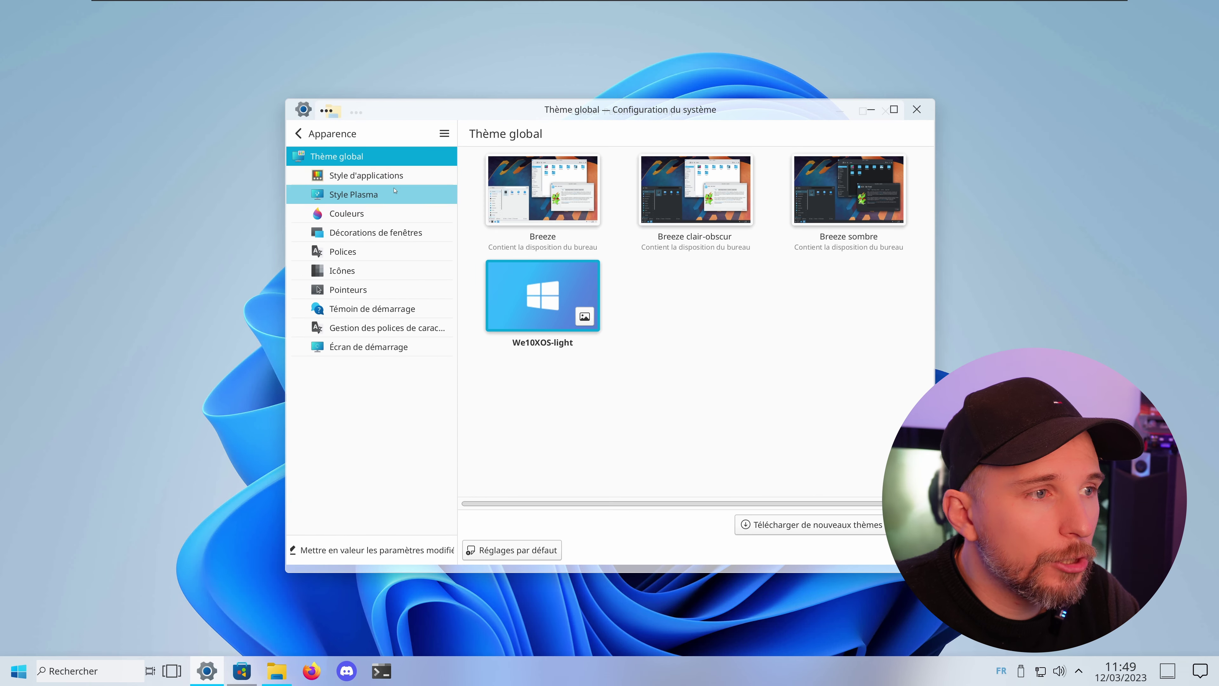
left_click(396, 178)
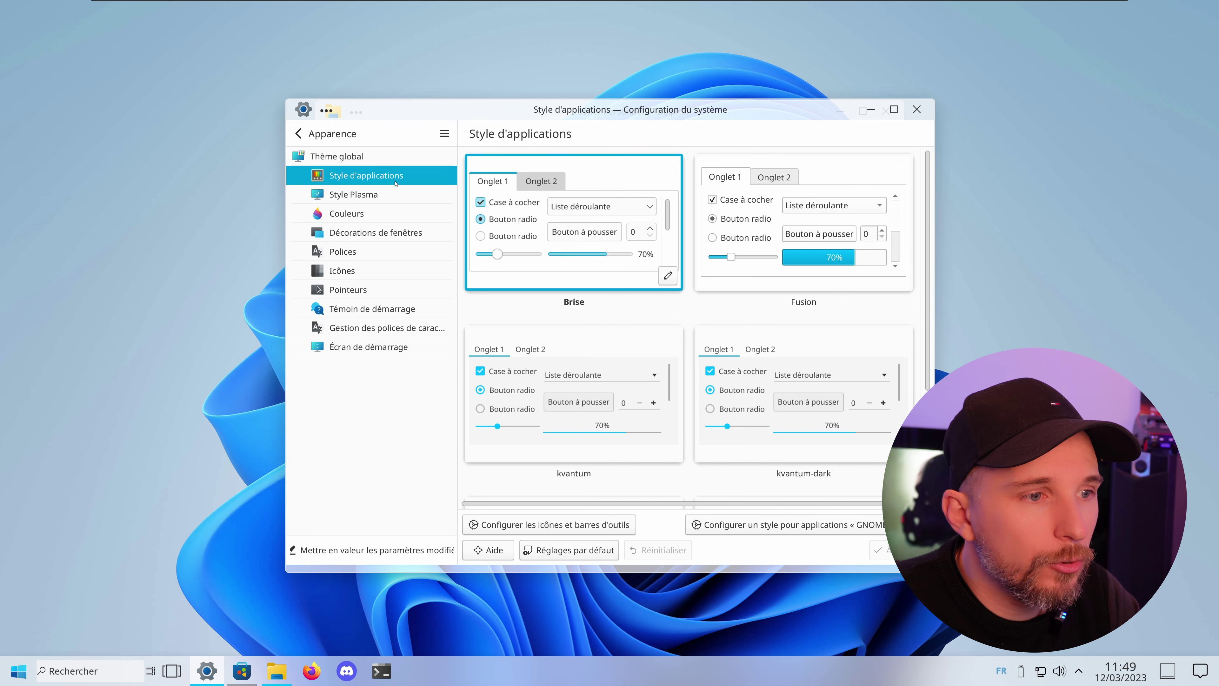
left_click(569, 376)
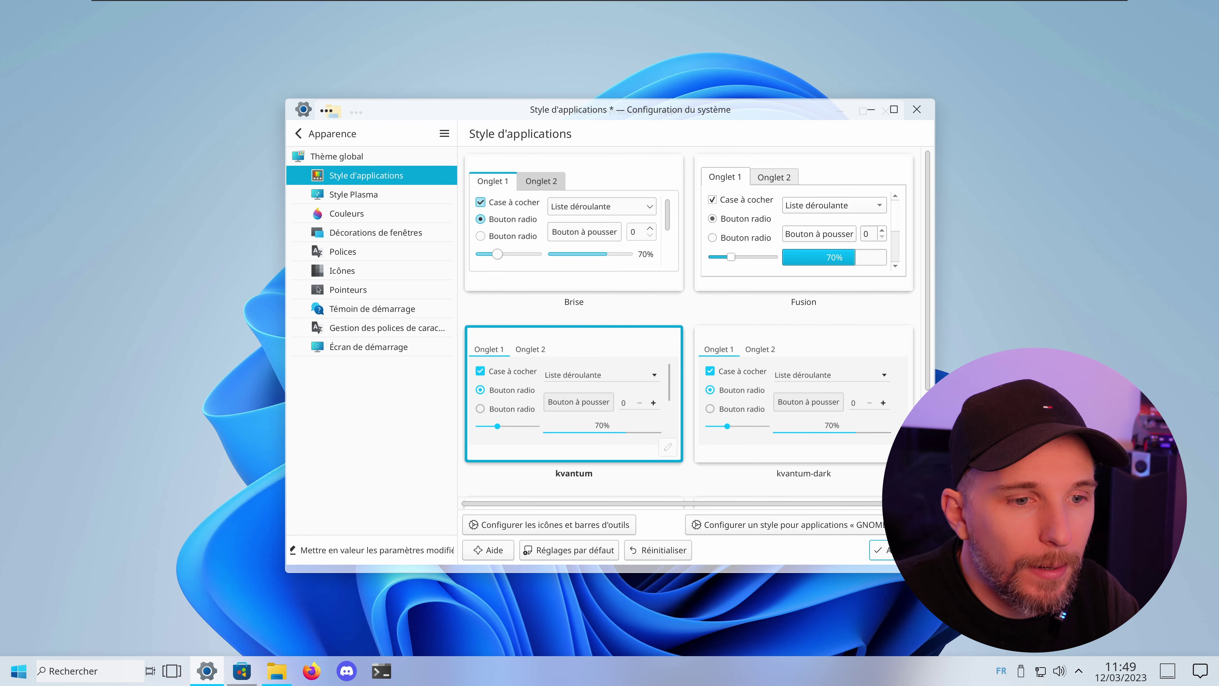
left_click(882, 550)
left_click(916, 110)
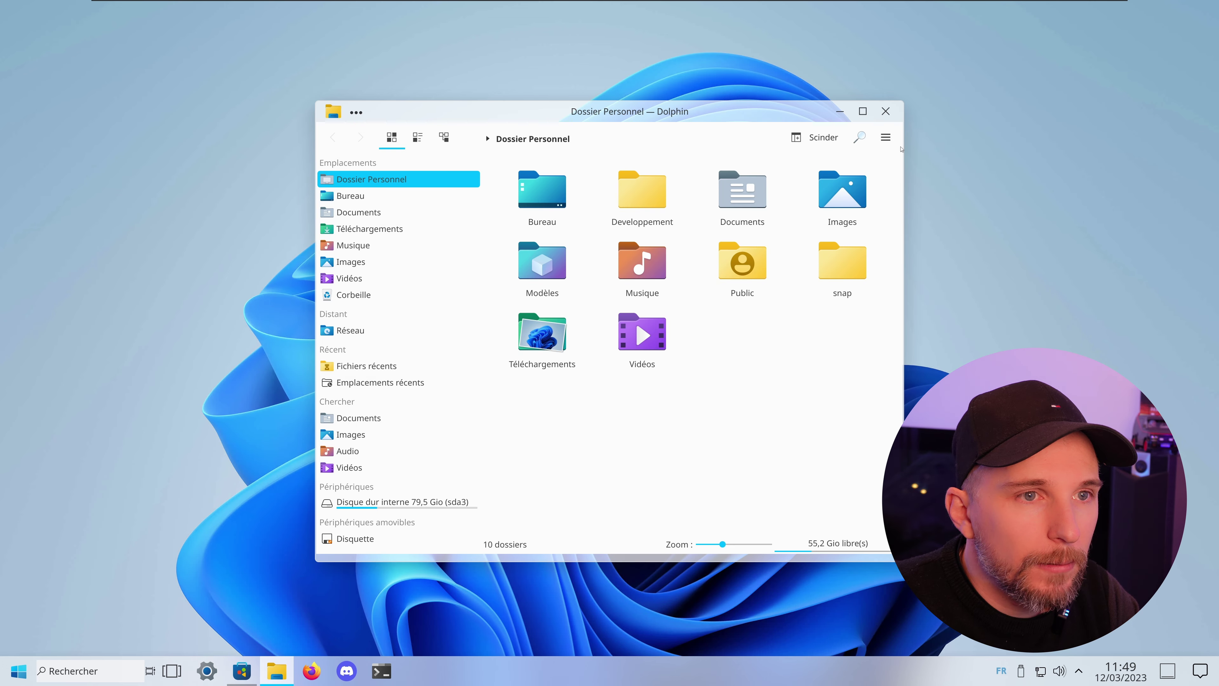
- Restart Dolphin and examine the theme's look in its window, the Developpement and scripts folders, and the application launcher
left_click(886, 111)
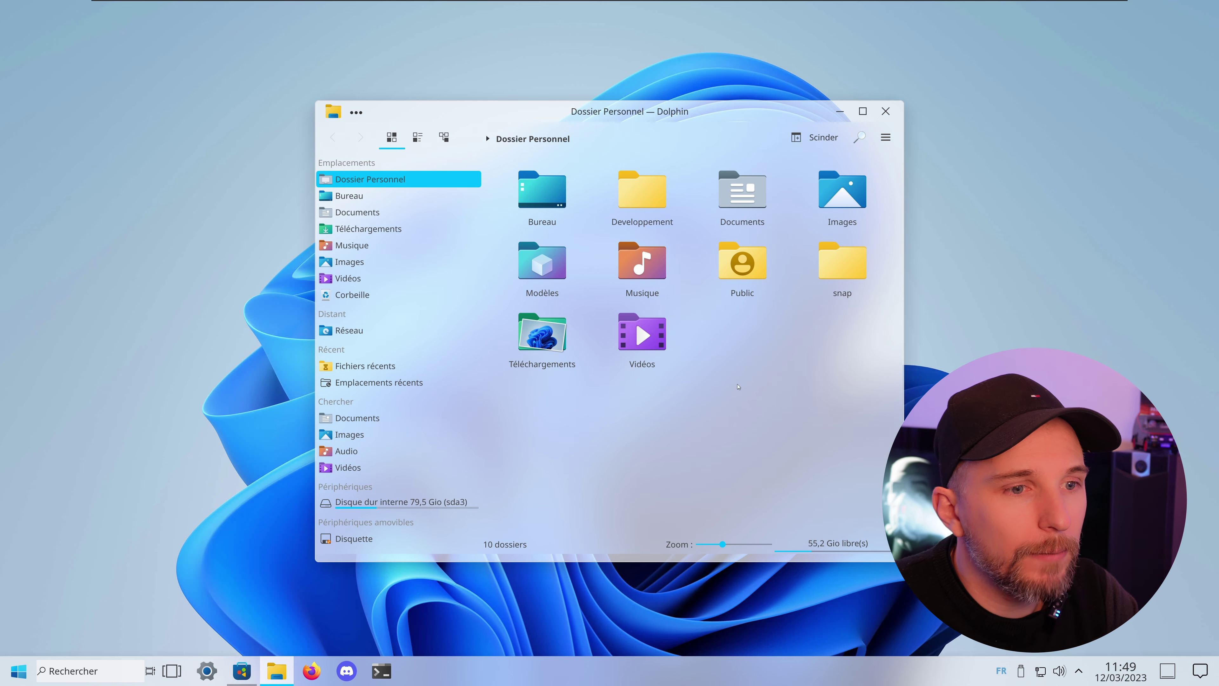
mouse_move(665, 119)
left_mouse_down()
mouse_move(696, 78)
mouse_move(777, 60)
mouse_move(542, 110)
mouse_move(478, 203)
mouse_move(750, 168)
mouse_move(648, 115)
left_mouse_up()
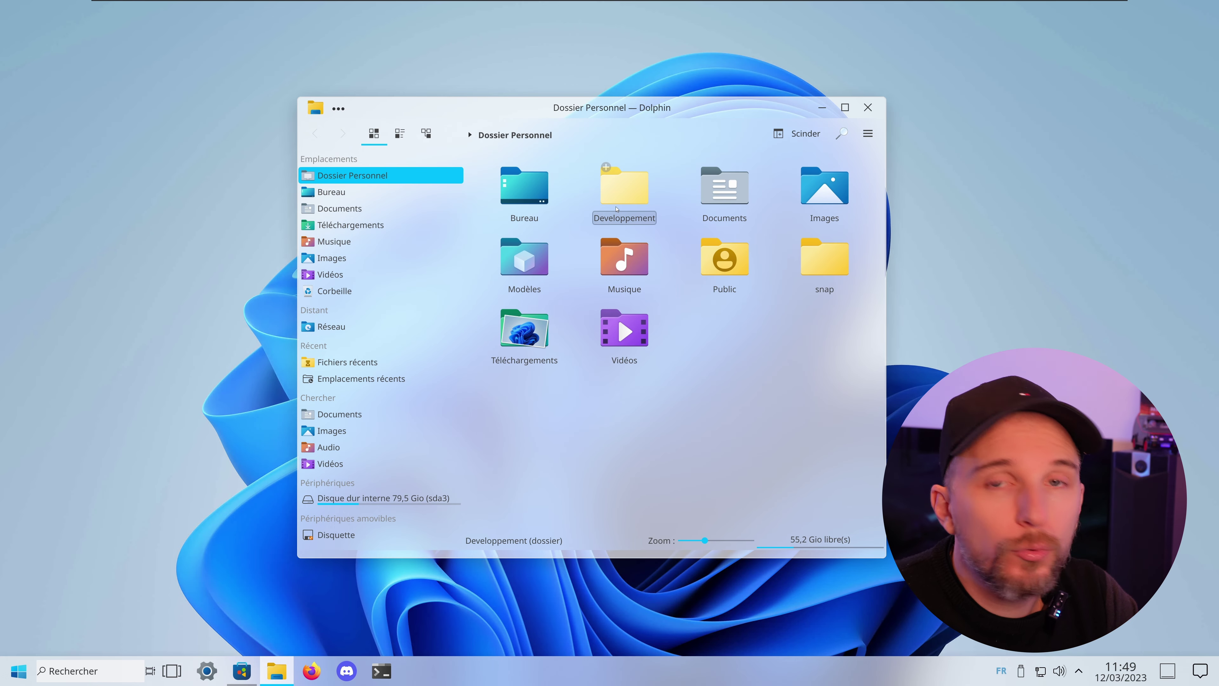
double_click(624, 190)
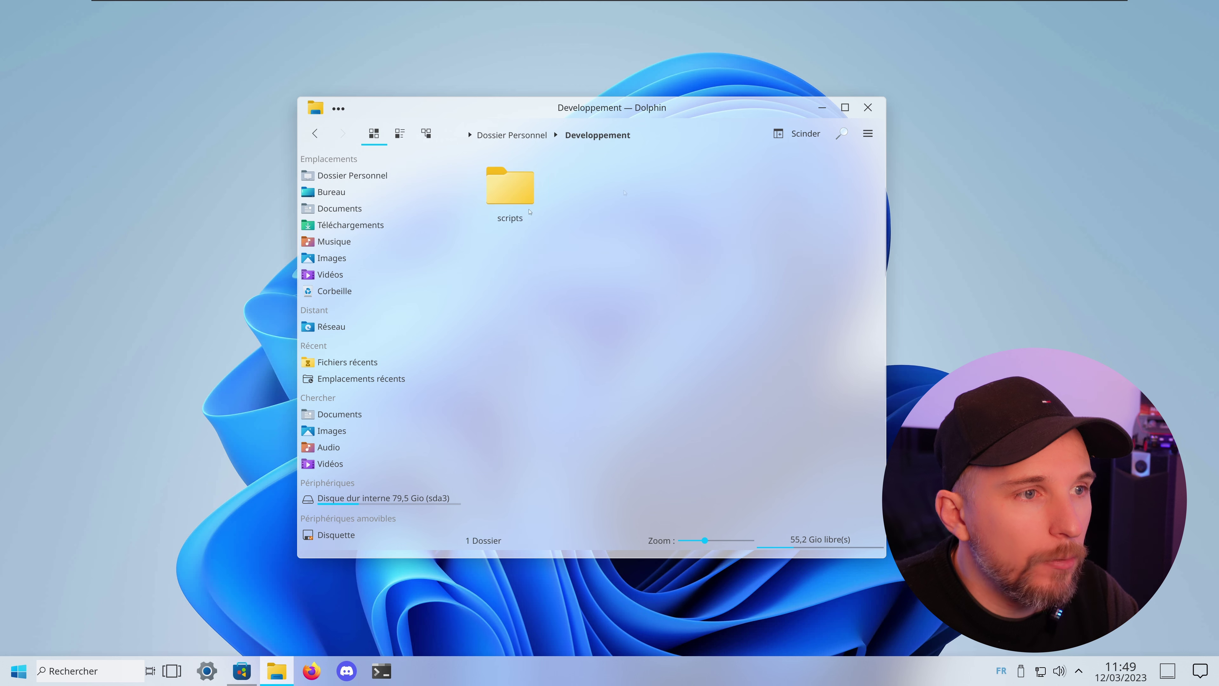
double_click(528, 210)
left_click(315, 134)
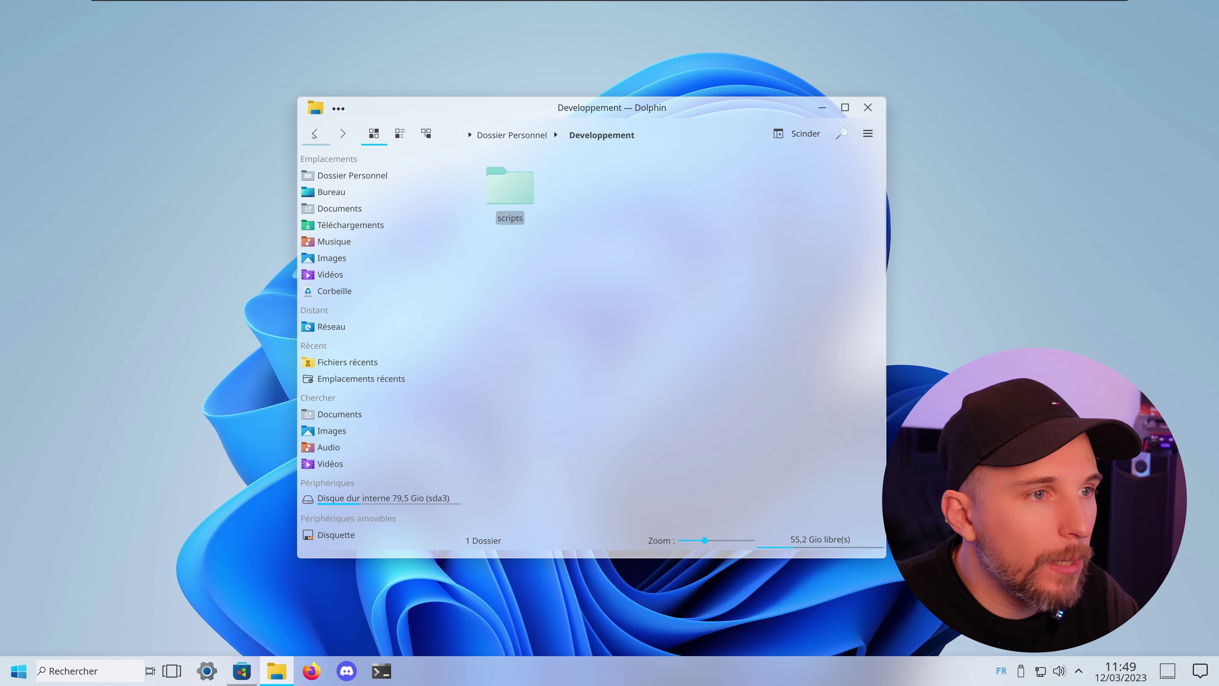
left_click(314, 134)
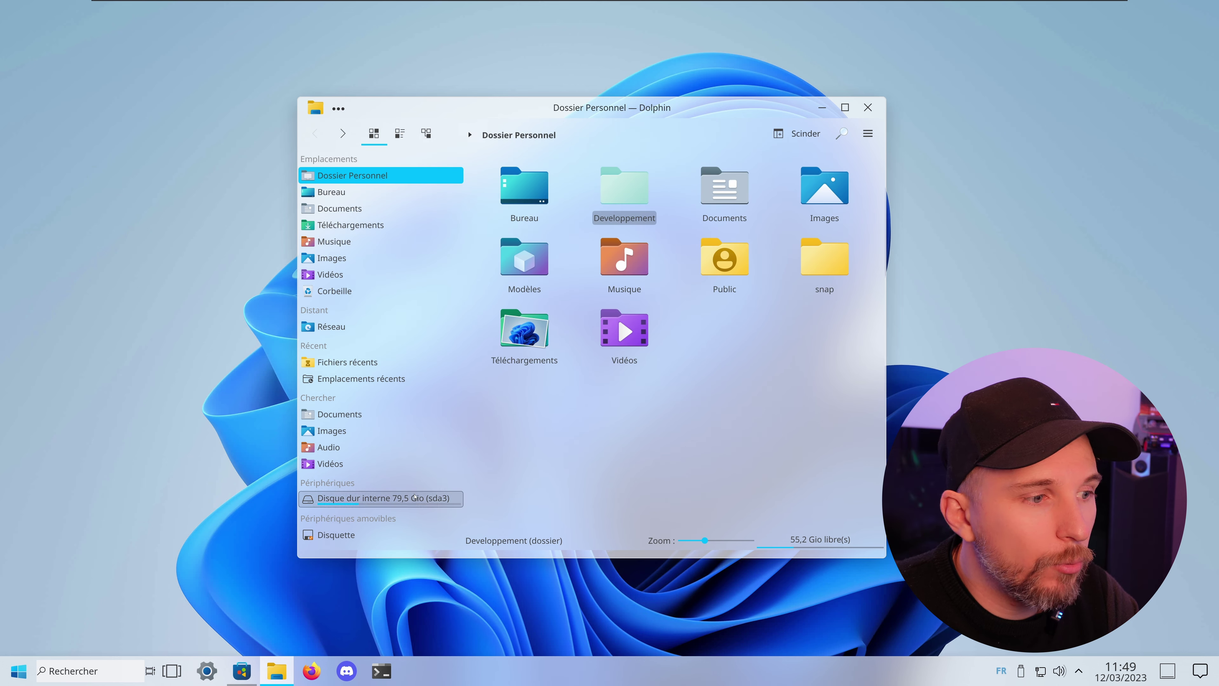
left_click_drag(712, 116, 847, 105)
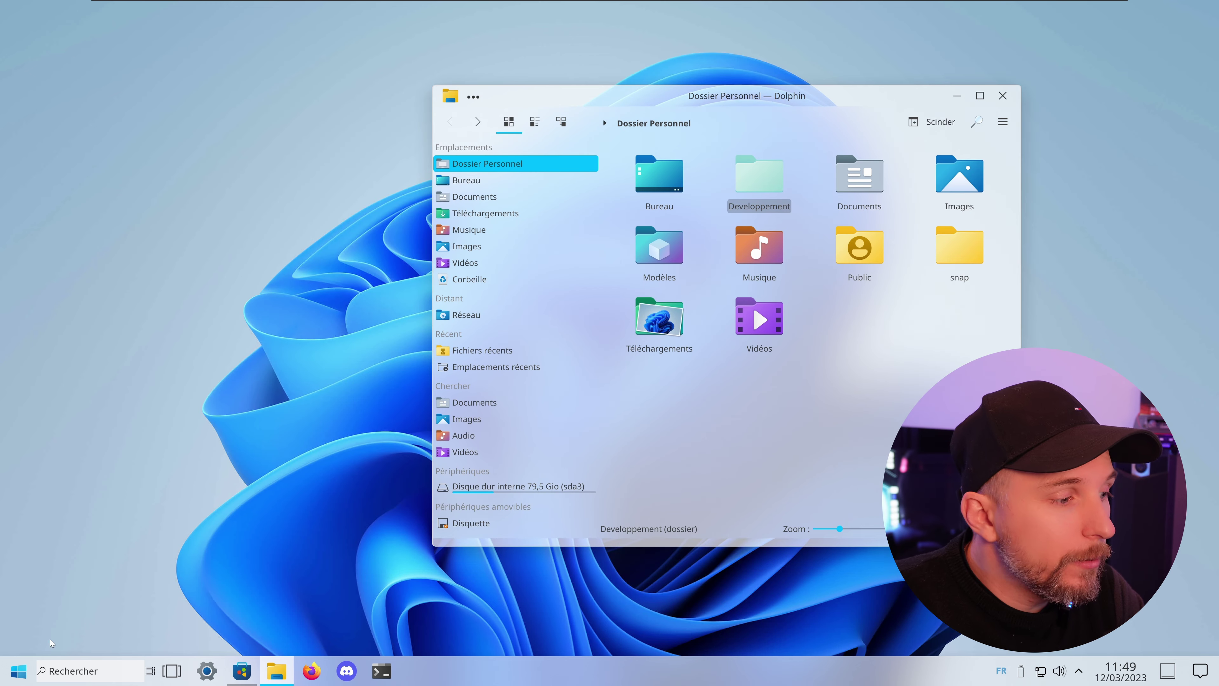
left_click(18, 671)
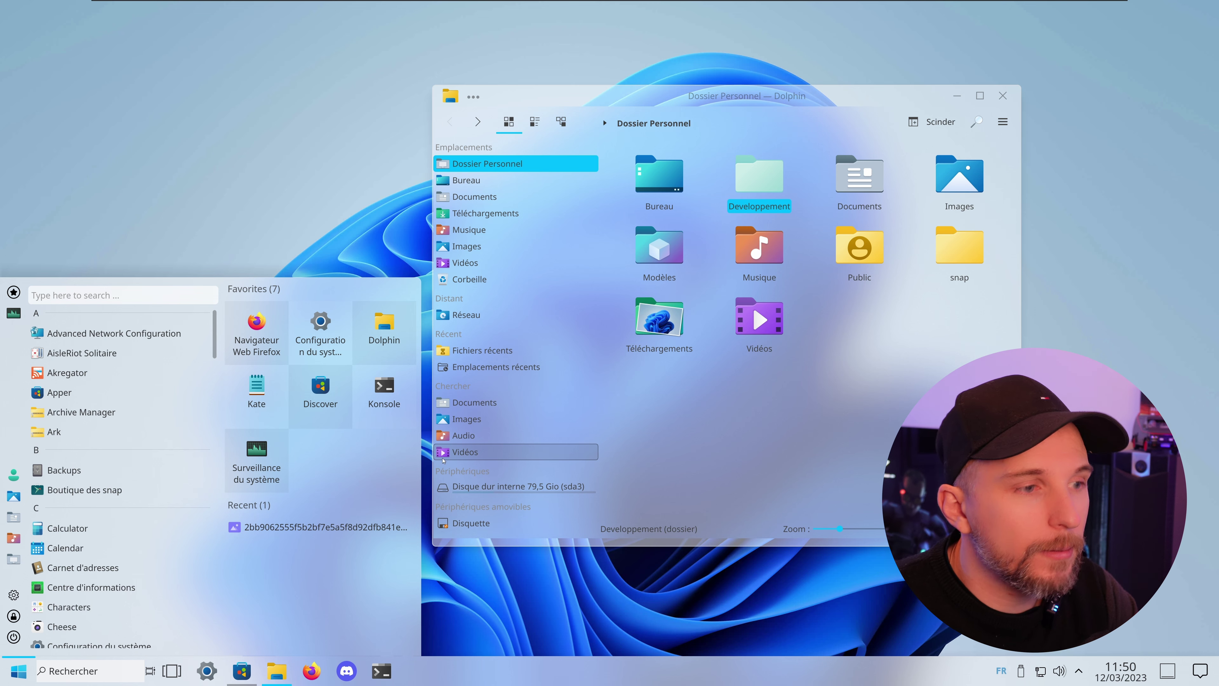
left_click(301, 163)
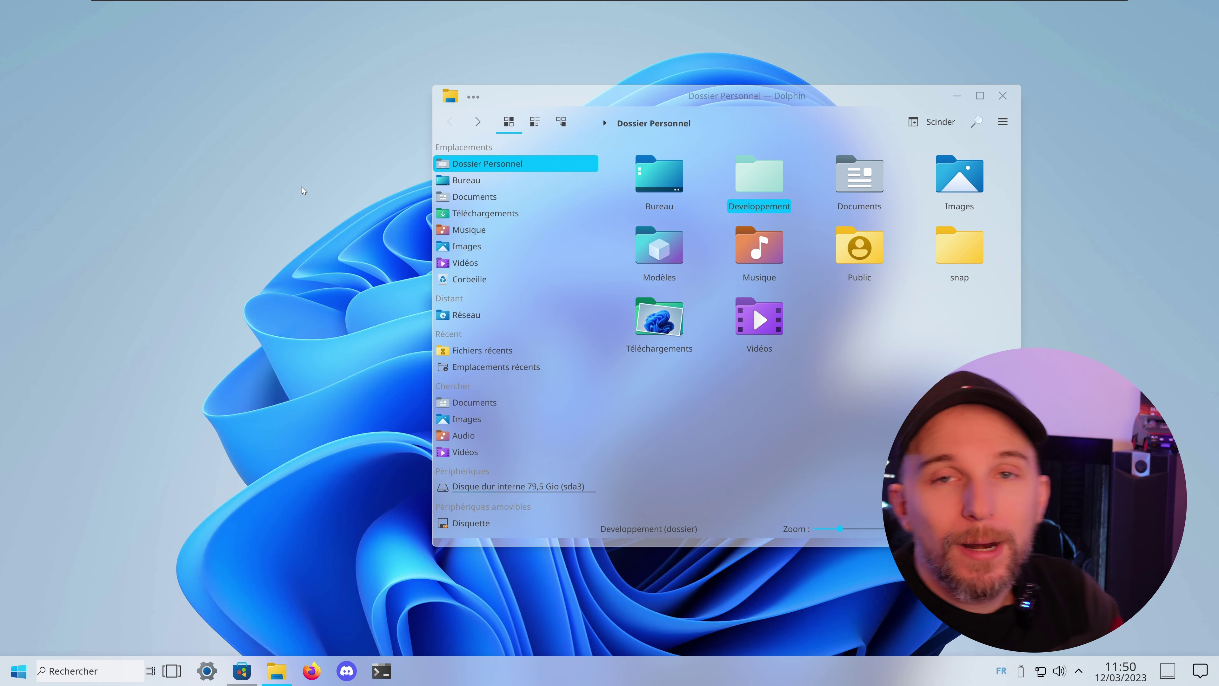